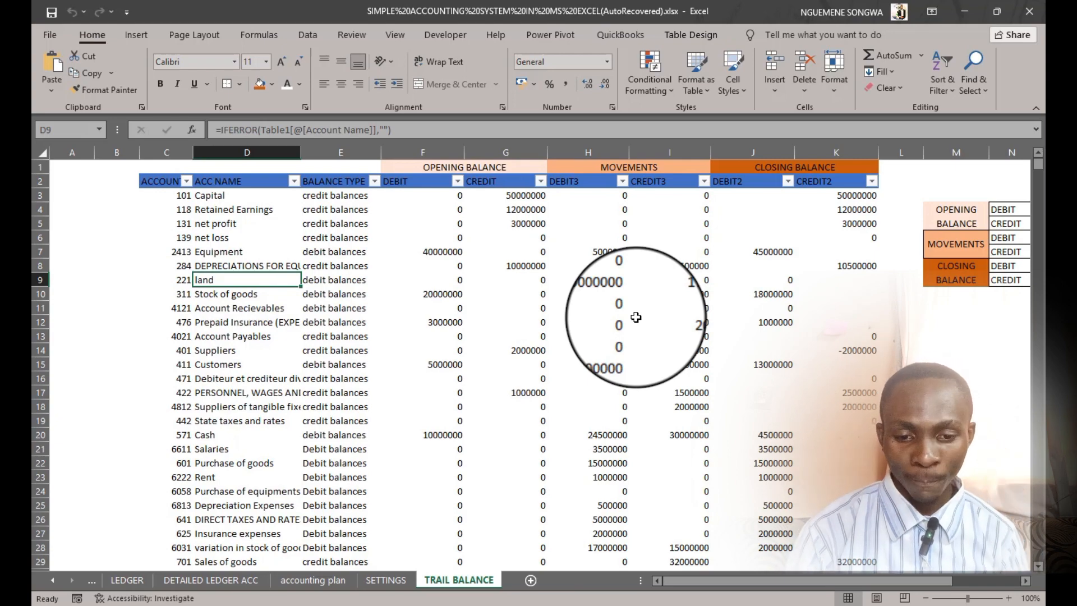
{"action": "scroll", "coordinate": [635, 318], "scroll_direction": "down", "scroll_amount": 4}
{"action": "scroll", "coordinate": [635, 317], "scroll_direction": "up", "scroll_amount": 4}
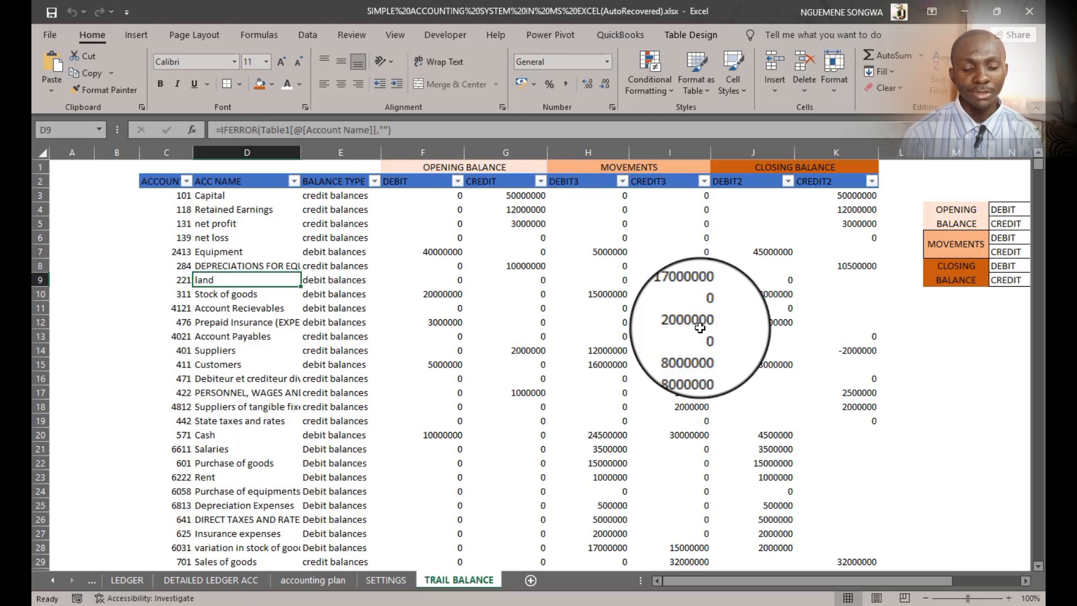
{"action": "left_click", "coordinate": [426, 294]}
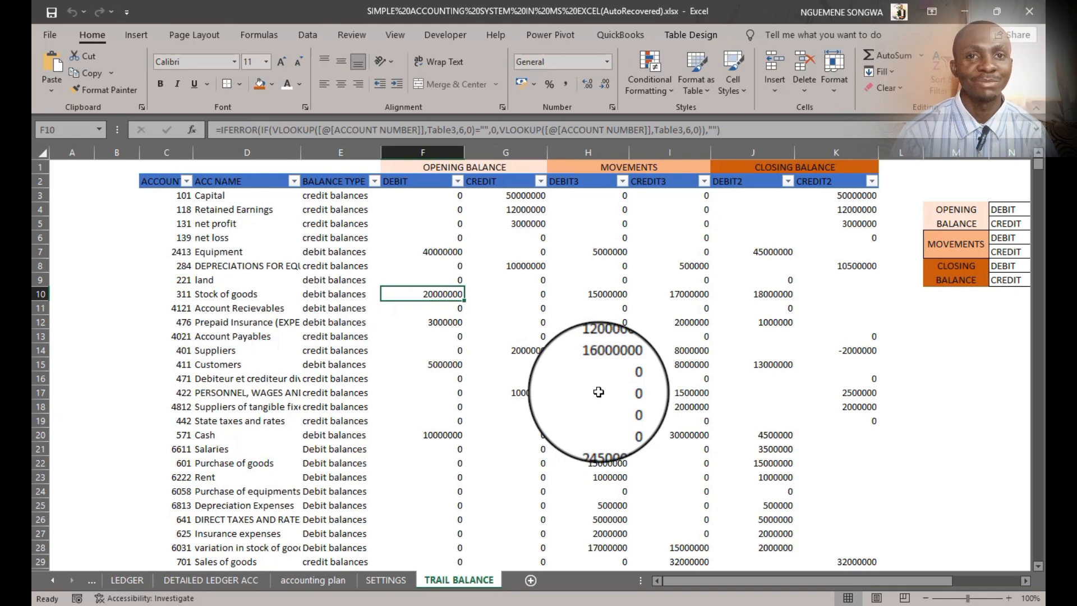
Step: Create a PivotTable from the trial balance table, Table43, on a new worksheet
{"action": "left_click", "coordinate": [418, 325]}
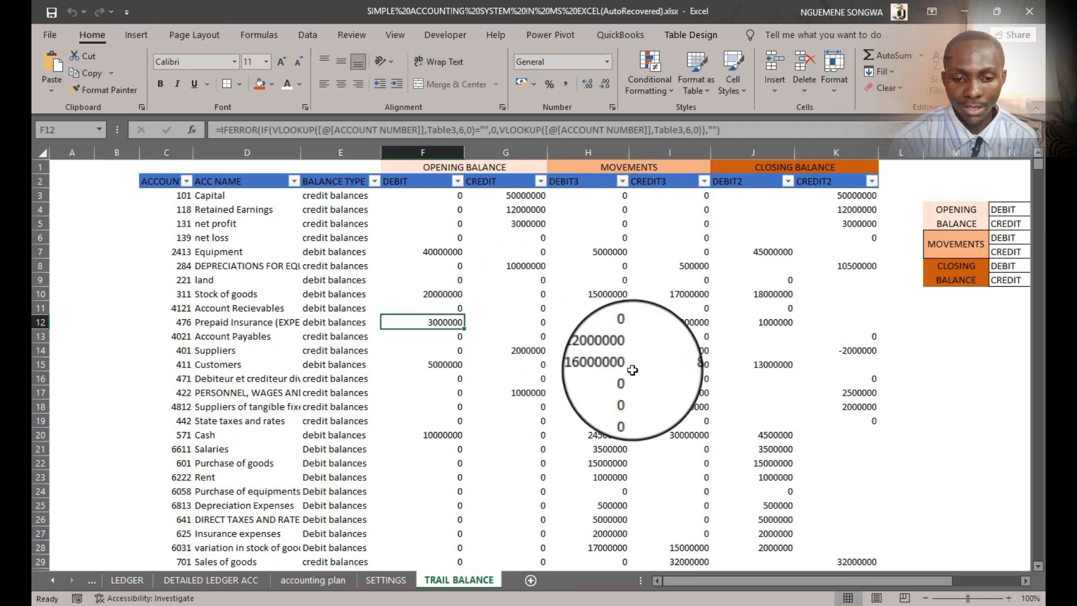
{"action": "left_click", "coordinate": [140, 33]}
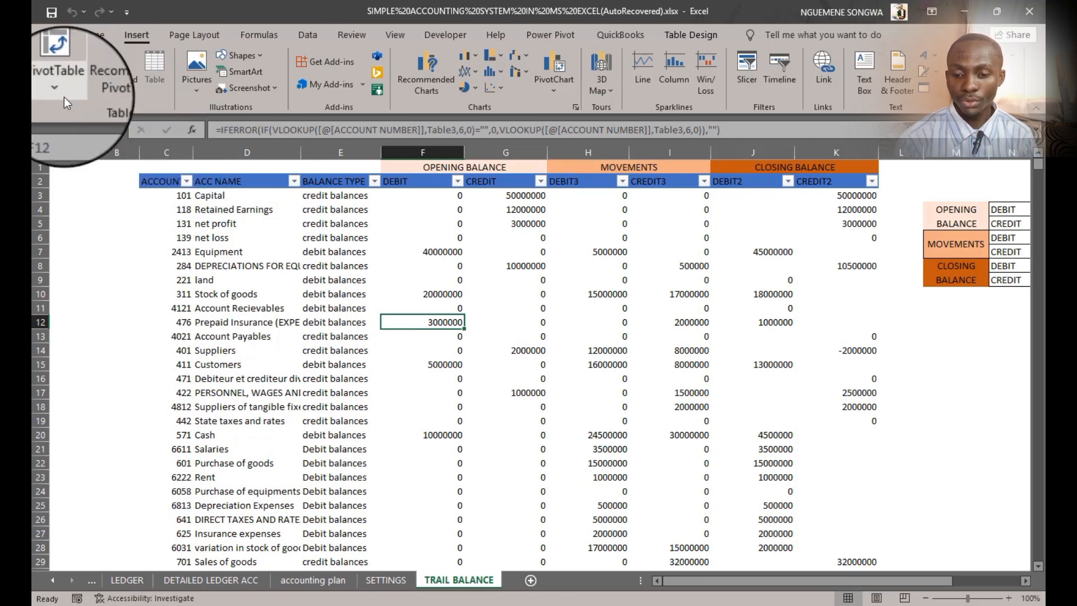
{"action": "left_click", "coordinate": [66, 65]}
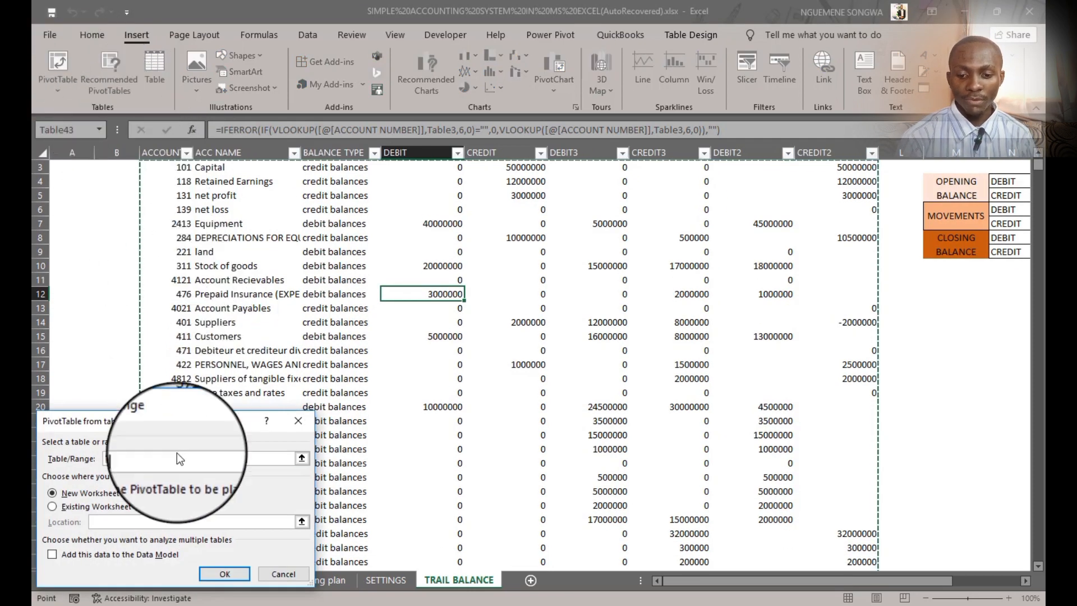
{"action": "left_click_drag", "start_coordinate": [194, 420], "coordinate": [471, 404]}
{"action": "scroll", "coordinate": [516, 313], "scroll_direction": "up", "scroll_amount": 1}
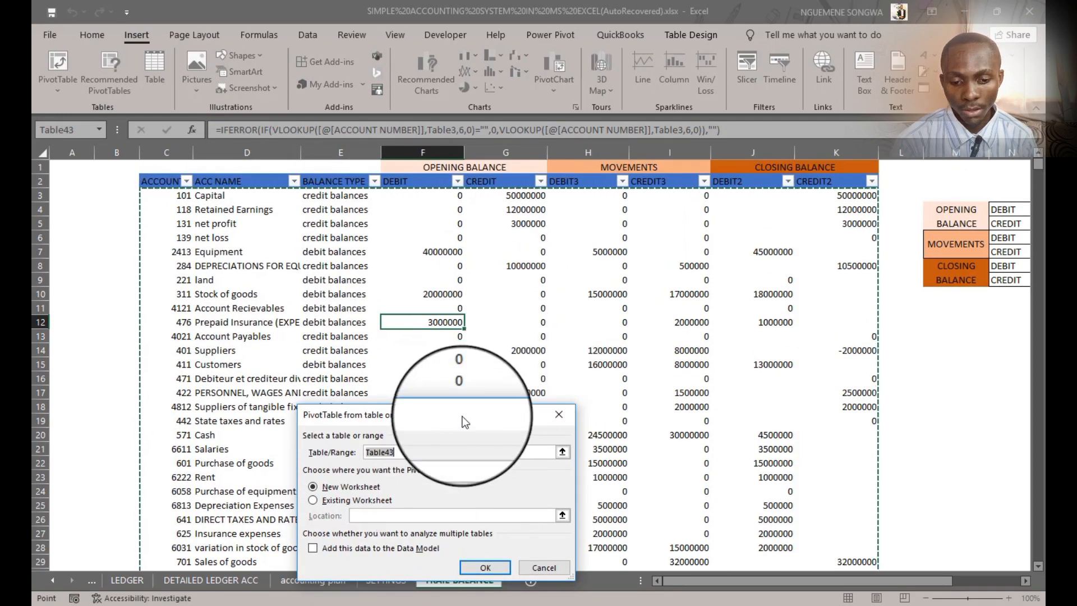
{"action": "left_click_drag", "start_coordinate": [463, 416], "coordinate": [472, 300]}
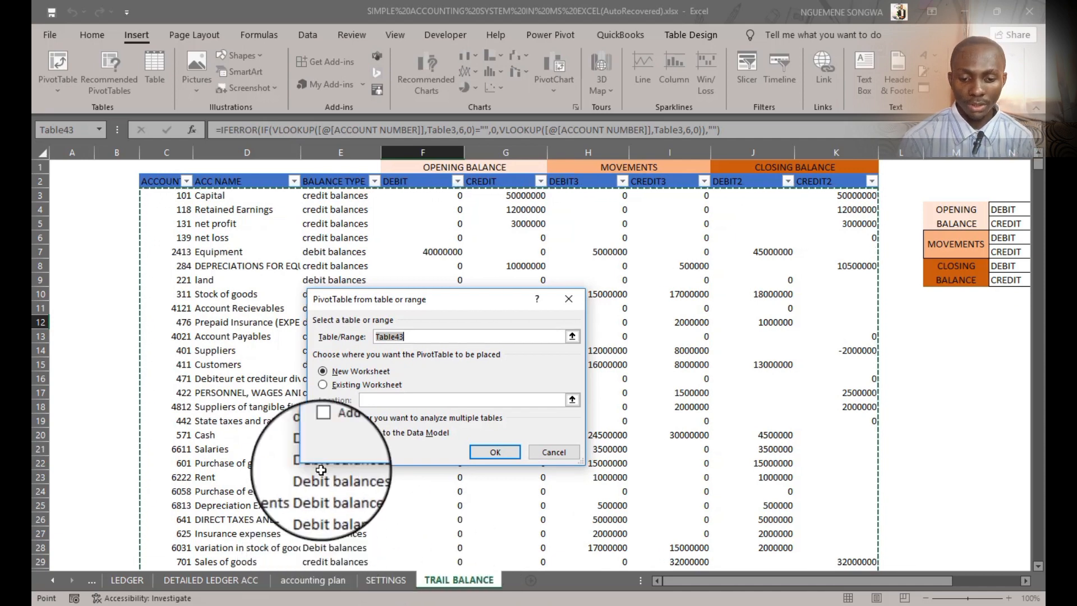
{"action": "left_click", "coordinate": [323, 384]}
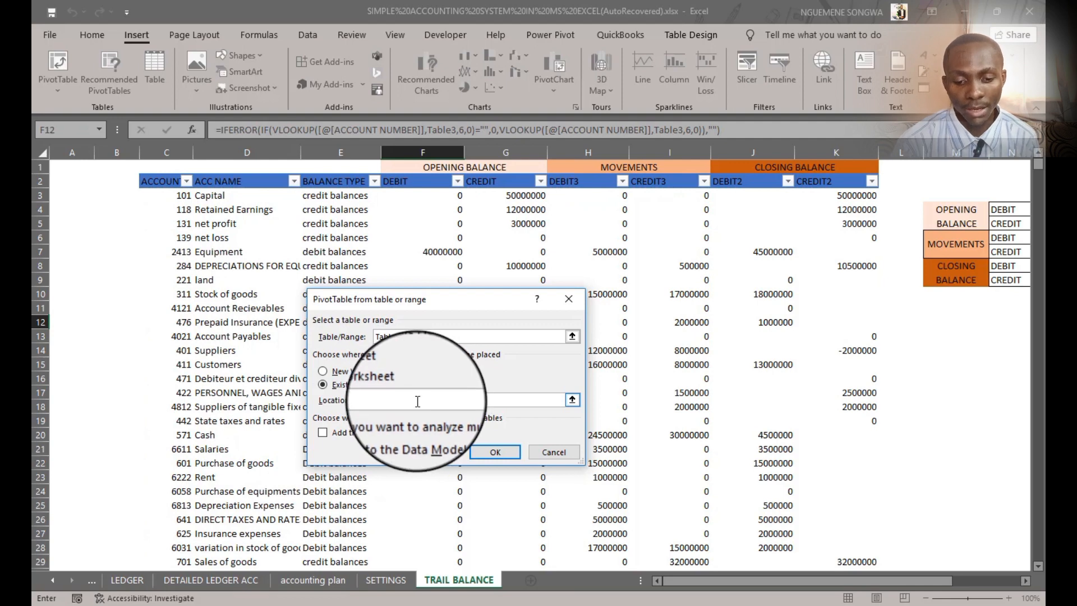
{"action": "left_click", "coordinate": [333, 372]}
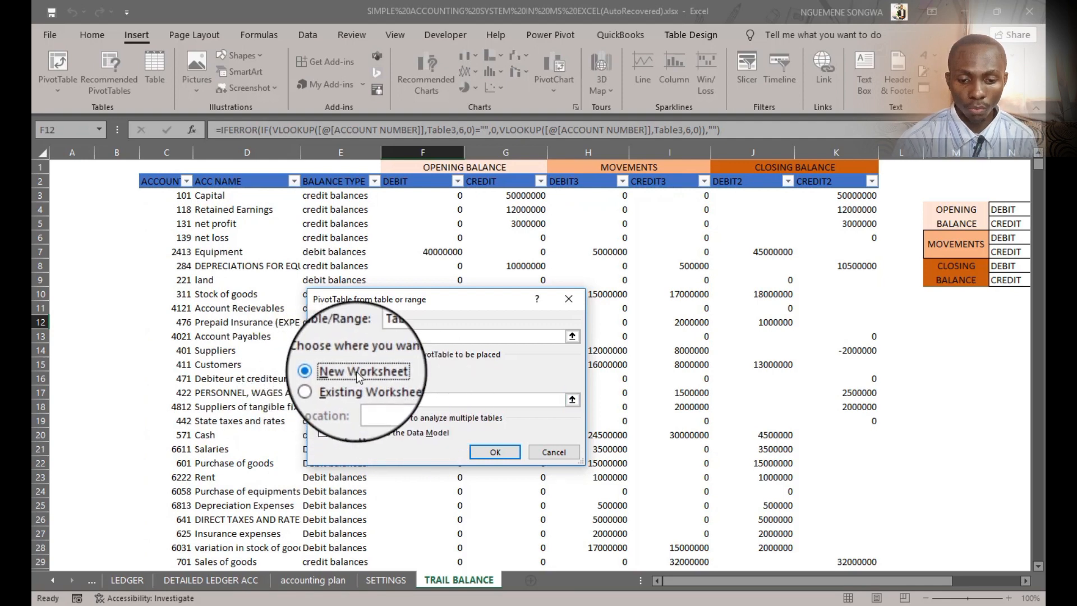
{"action": "left_click", "coordinate": [507, 464]}
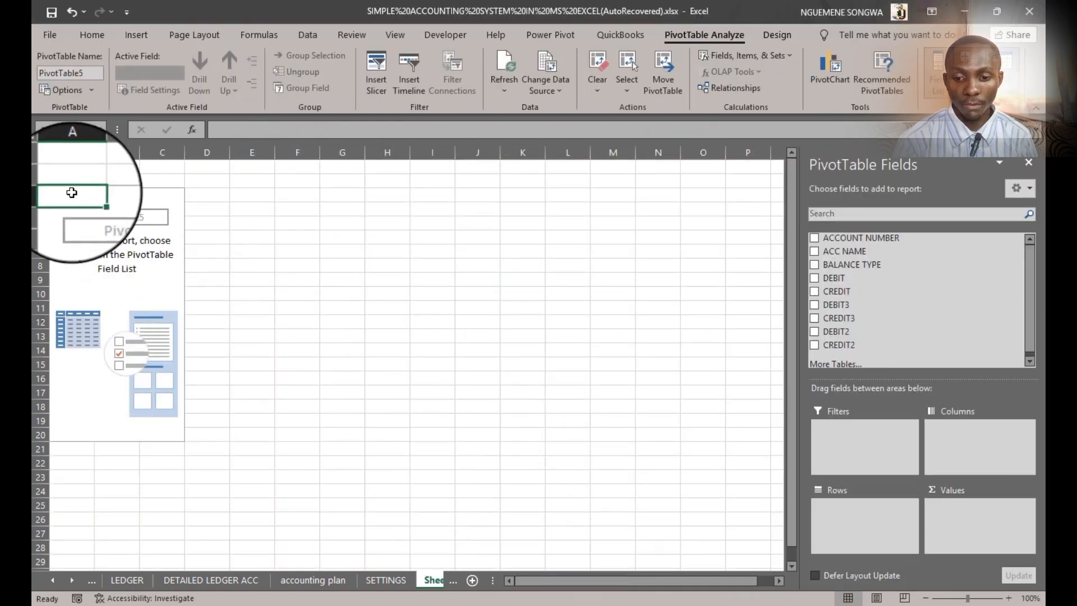
{"action": "left_click_drag", "start_coordinate": [157, 206], "coordinate": [157, 206]}
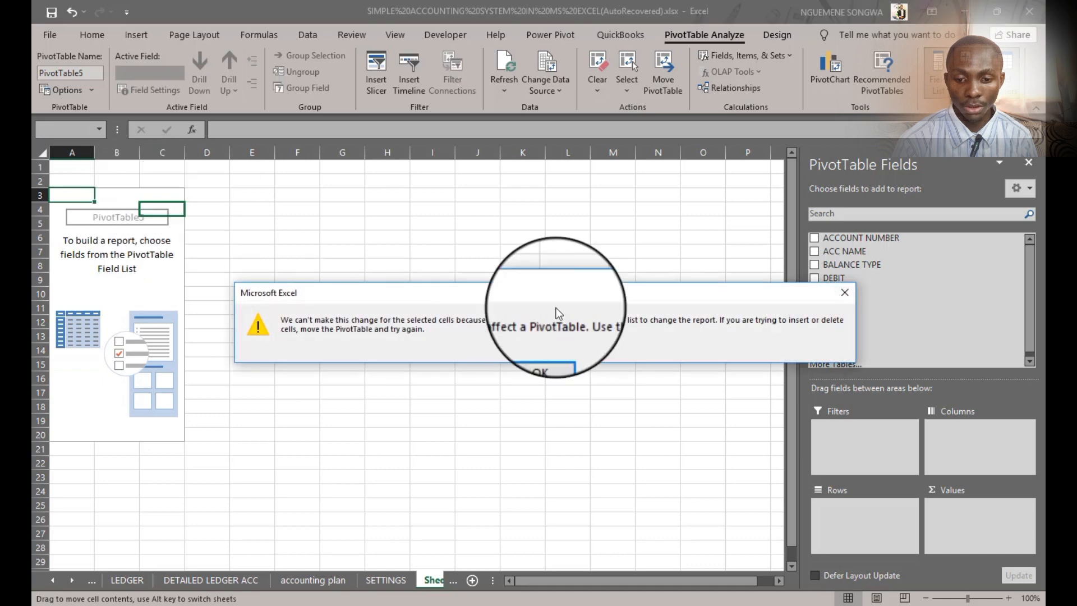
{"action": "left_click", "coordinate": [554, 352]}
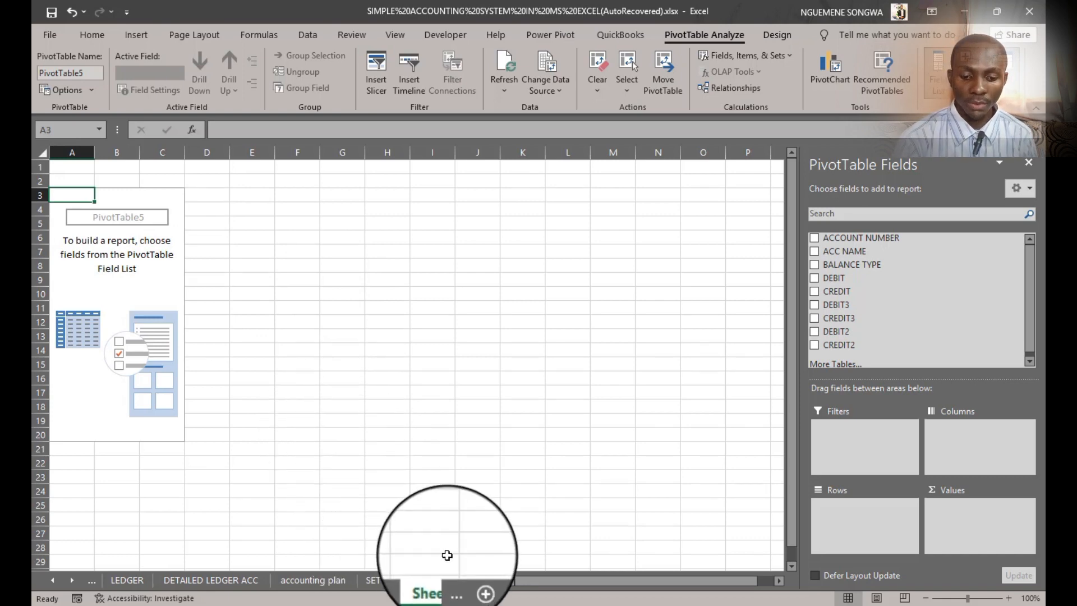
Step: Delete the new worksheet that holds the empty PivotTable
{"action": "right_click", "coordinate": [429, 581]}
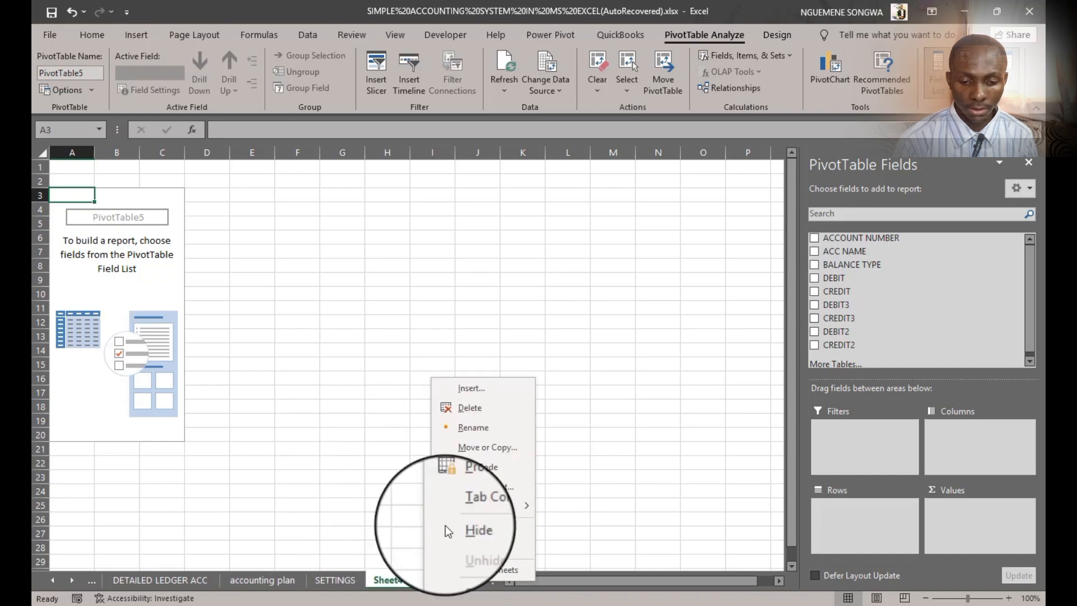
{"action": "left_click", "coordinate": [488, 407]}
{"action": "left_click", "coordinate": [515, 352]}
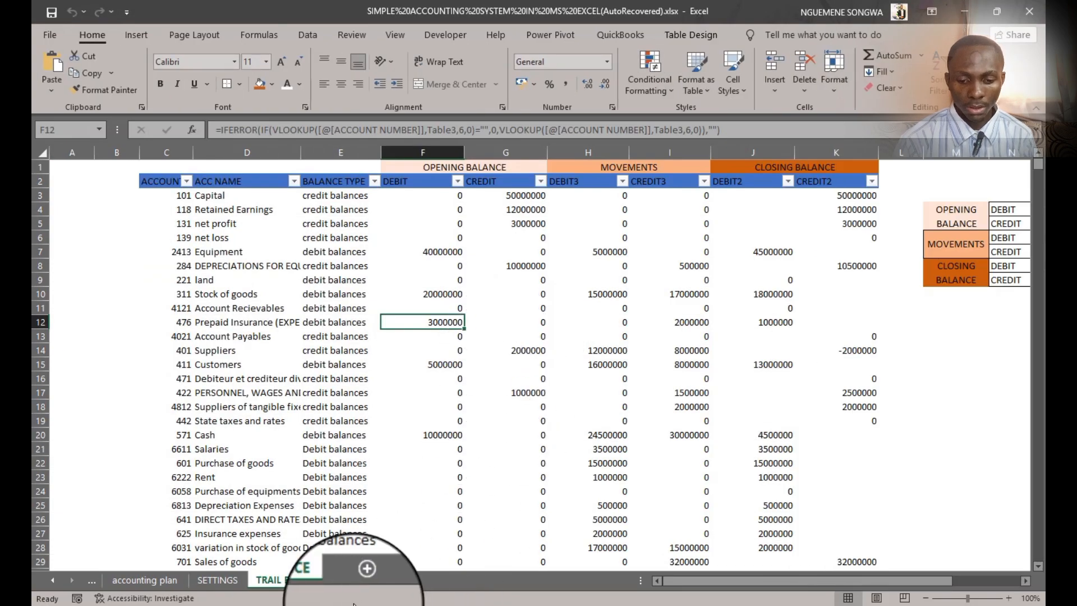
Step: Add a new worksheet named INCOME STATEMENT and return to the TRAIL BALANCE sheet
{"action": "left_click", "coordinate": [359, 582]}
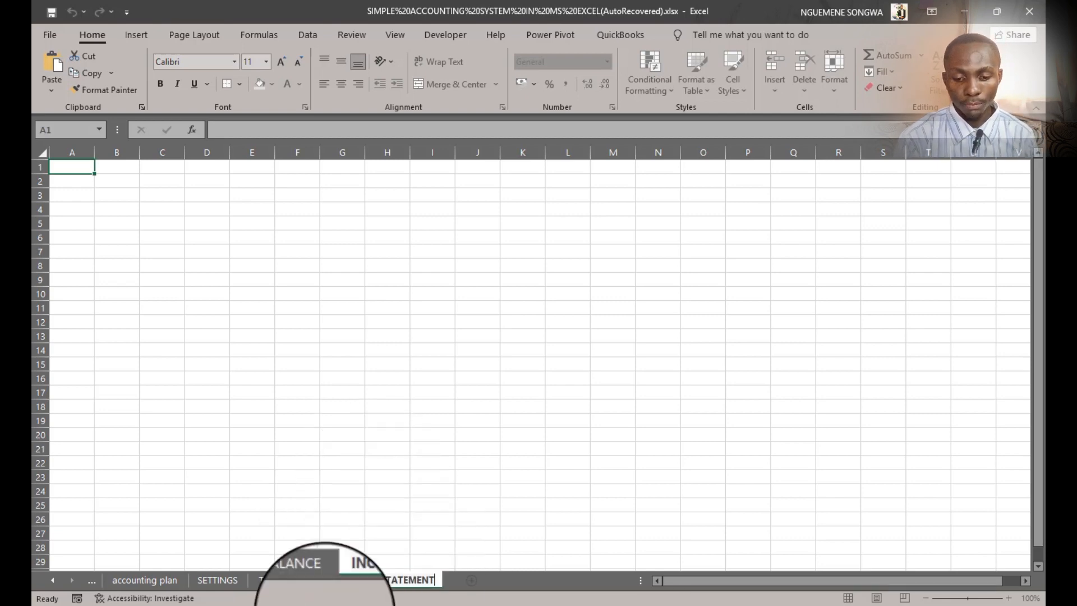
{"action": "left_click", "coordinate": [292, 579]}
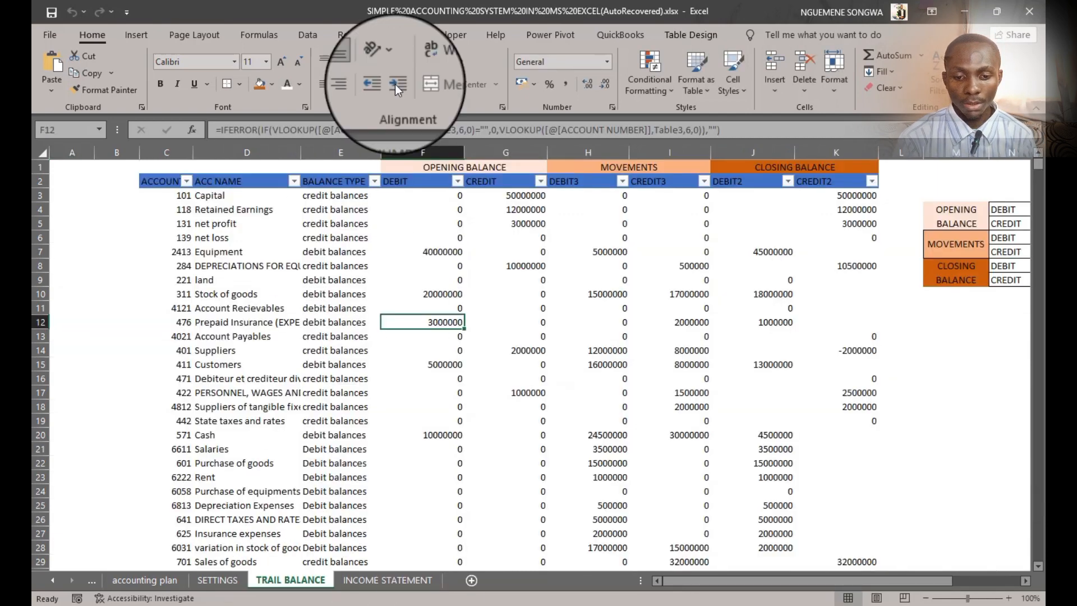
Step: Create a PivotTable from Table43, placed at cell C4 of the existing INCOME STATEMENT worksheet
{"action": "left_click", "coordinate": [134, 37]}
{"action": "left_click", "coordinate": [54, 71]}
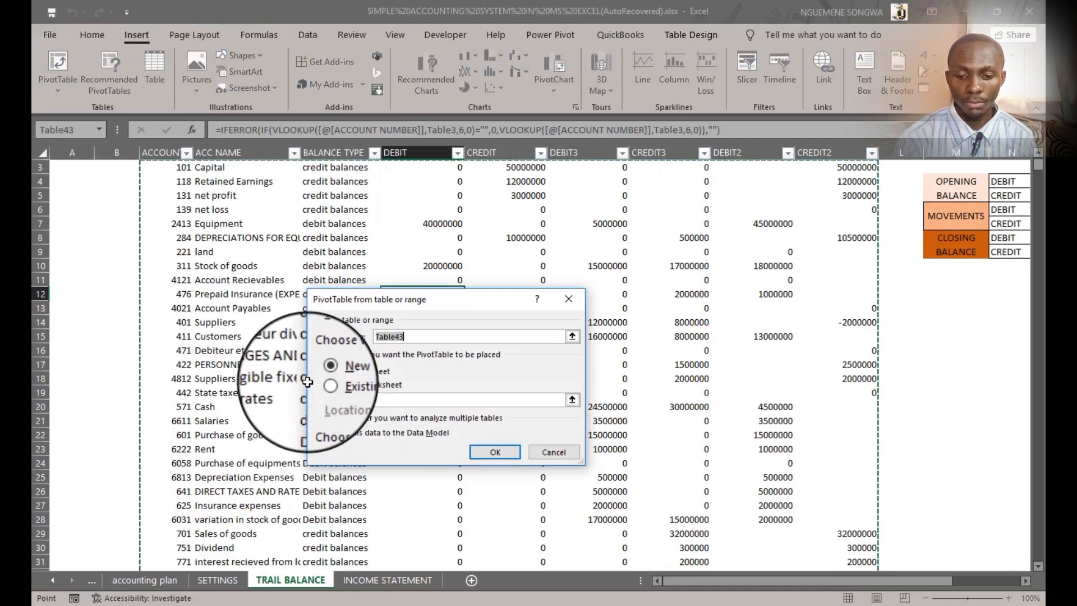
{"action": "left_click", "coordinate": [349, 383]}
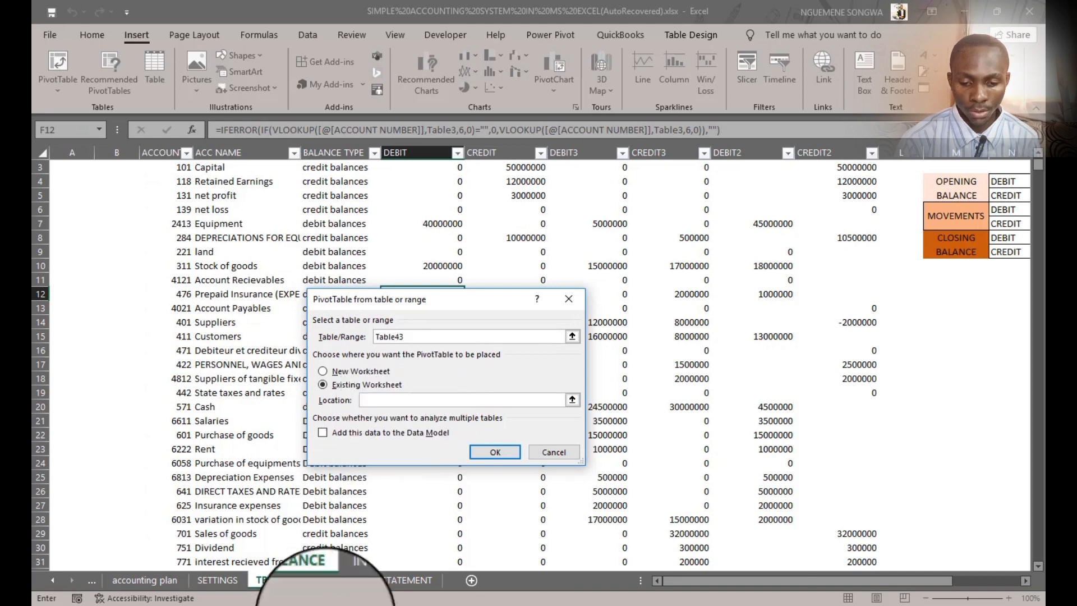
{"action": "left_click", "coordinate": [406, 577]}
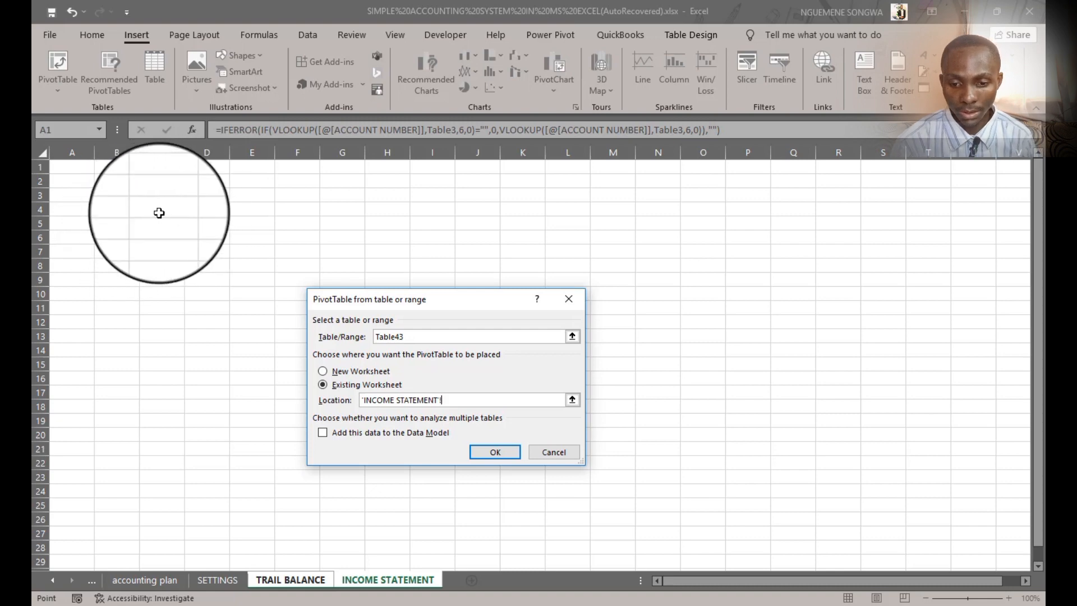
{"action": "left_click", "coordinate": [160, 210]}
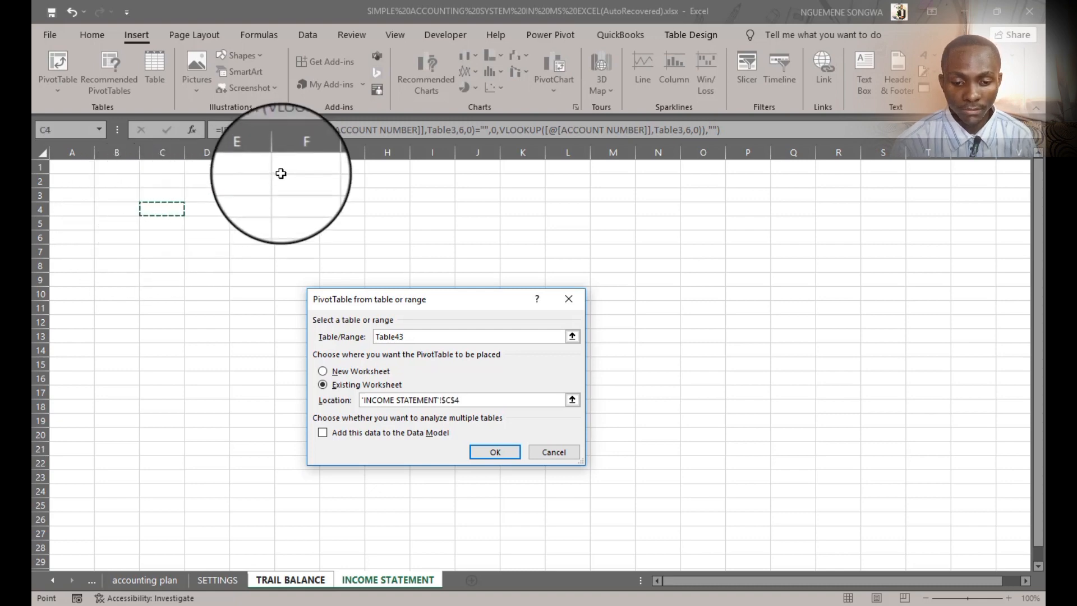
{"action": "left_click", "coordinate": [494, 453]}
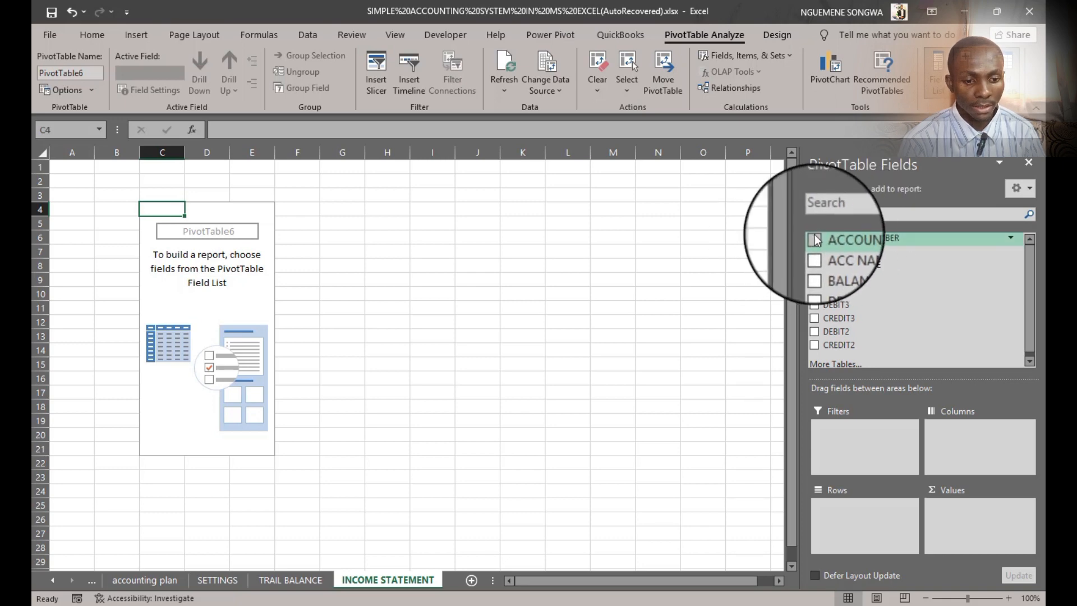
Step: Try ACCOUNT NUMBER as the PivotTable's row field and remove it again
{"action": "left_click", "coordinate": [815, 241]}
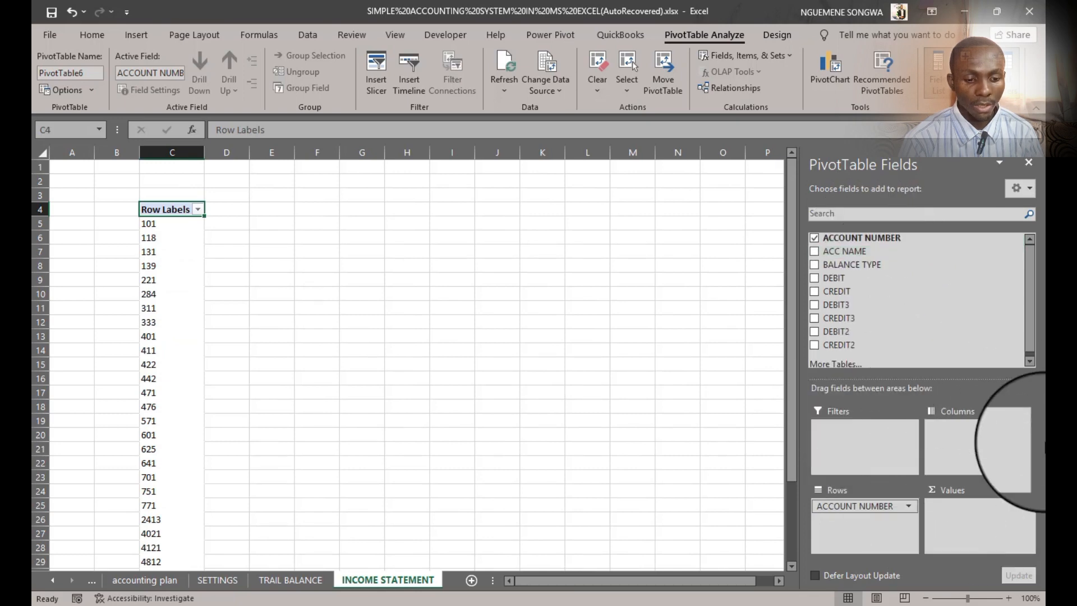
{"action": "mouse_move", "coordinate": [864, 506]}
{"action": "left_mouse_down"}
{"action": "mouse_move", "coordinate": [961, 433]}
{"action": "mouse_move", "coordinate": [857, 512]}
{"action": "left_mouse_up"}
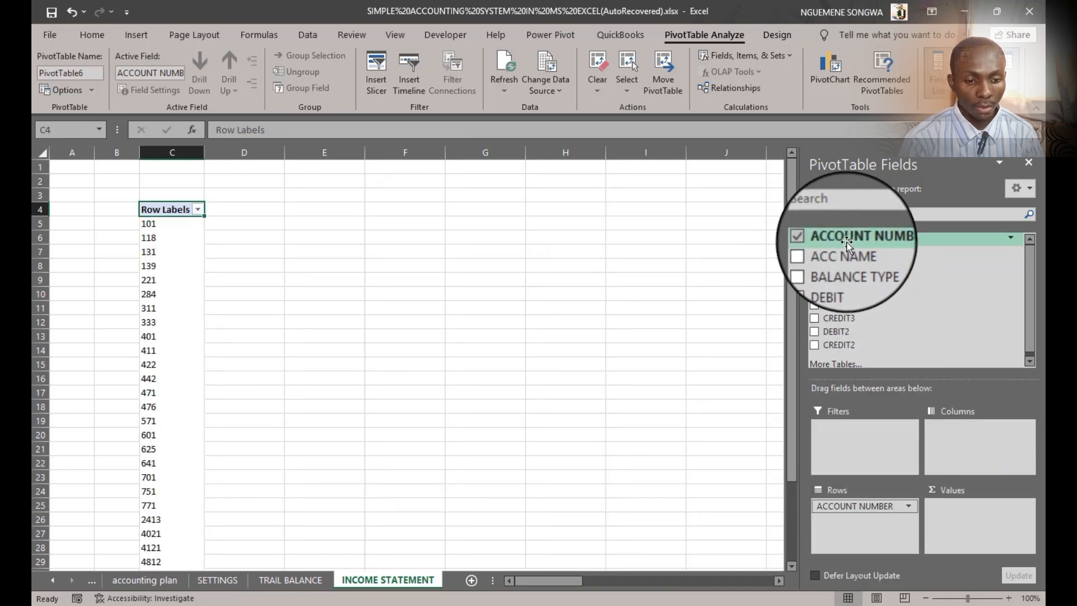
{"action": "left_click_drag", "start_coordinate": [846, 243], "coordinate": [857, 527]}
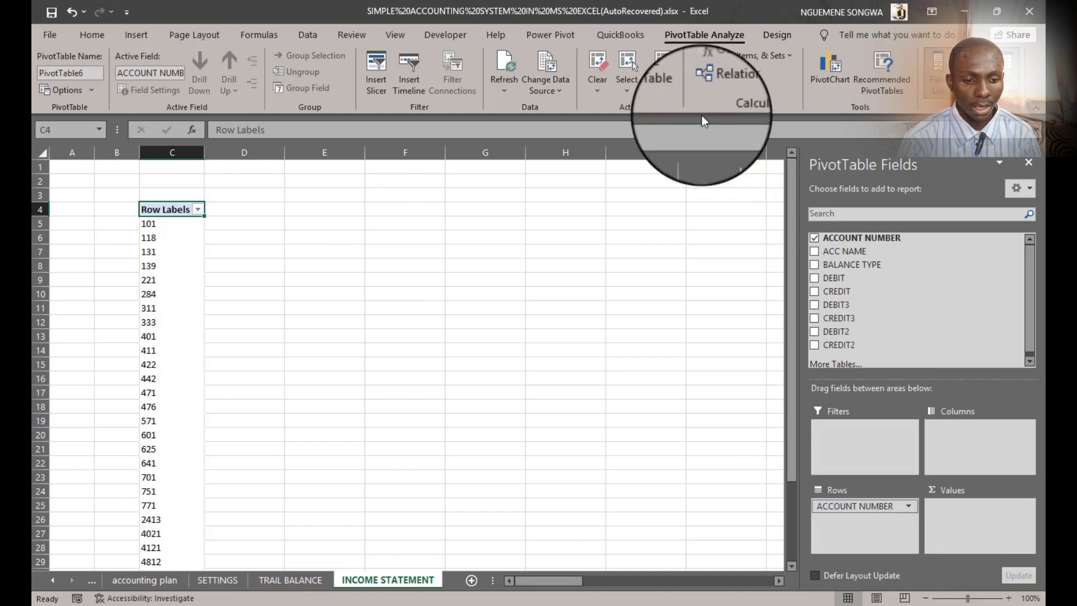
{"action": "left_click", "coordinate": [820, 239]}
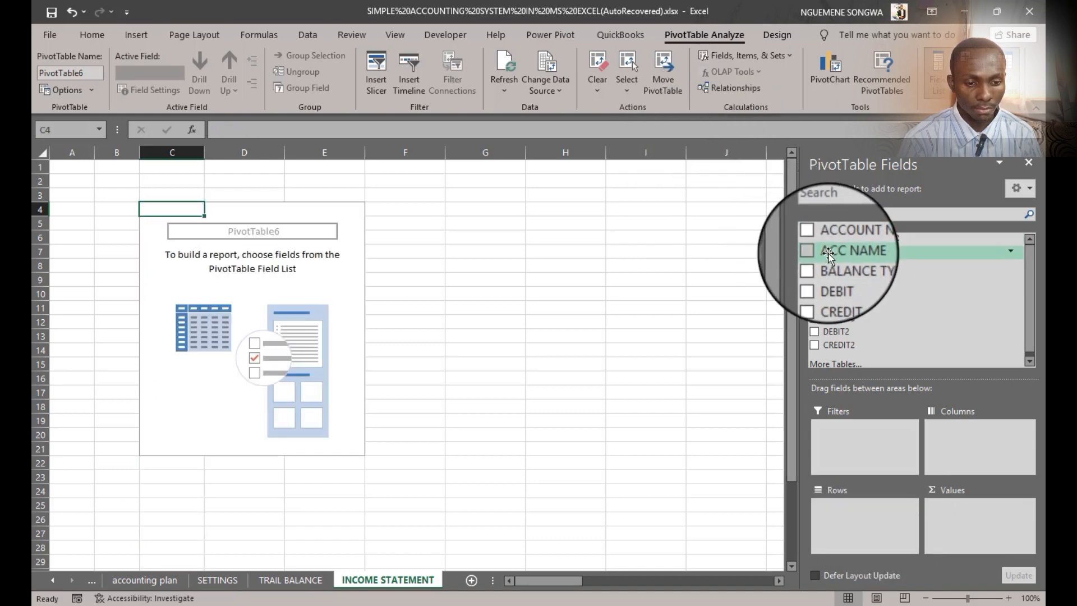
Step: Add the ACC NAME field to the PivotTable's rows
{"action": "left_click_drag", "start_coordinate": [829, 253], "coordinate": [846, 519]}
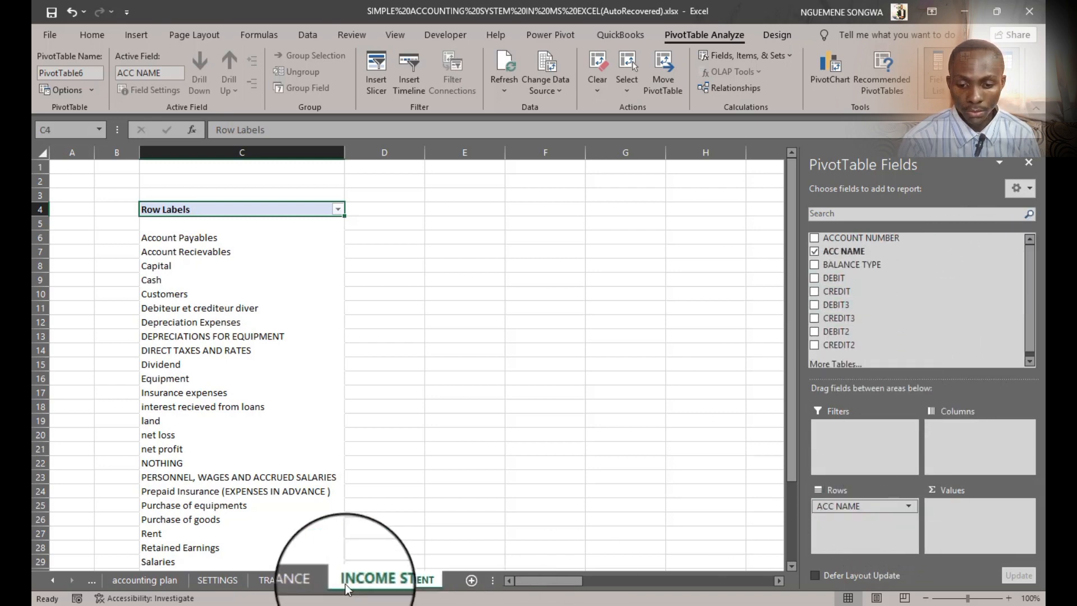
Step: Examine the opening balance, movements and closing balance columns on the TRAIL BALANCE sheet
{"action": "left_click", "coordinate": [290, 580]}
{"action": "scroll", "coordinate": [866, 389], "scroll_direction": "up", "scroll_amount": 1}
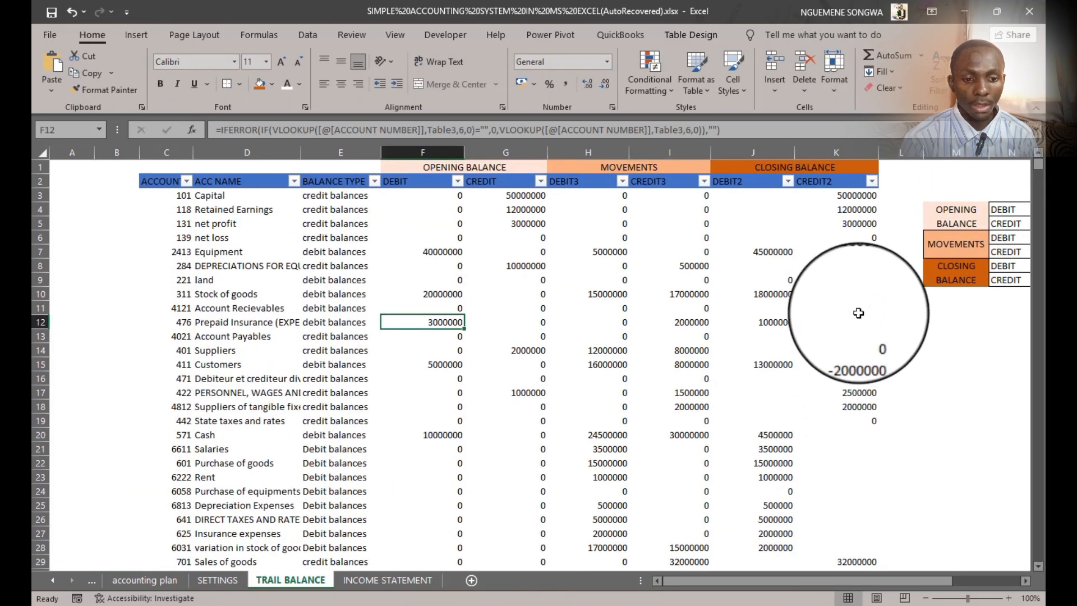
{"action": "left_click", "coordinate": [817, 169]}
{"action": "left_click_drag", "start_coordinate": [817, 169], "coordinate": [823, 273]}
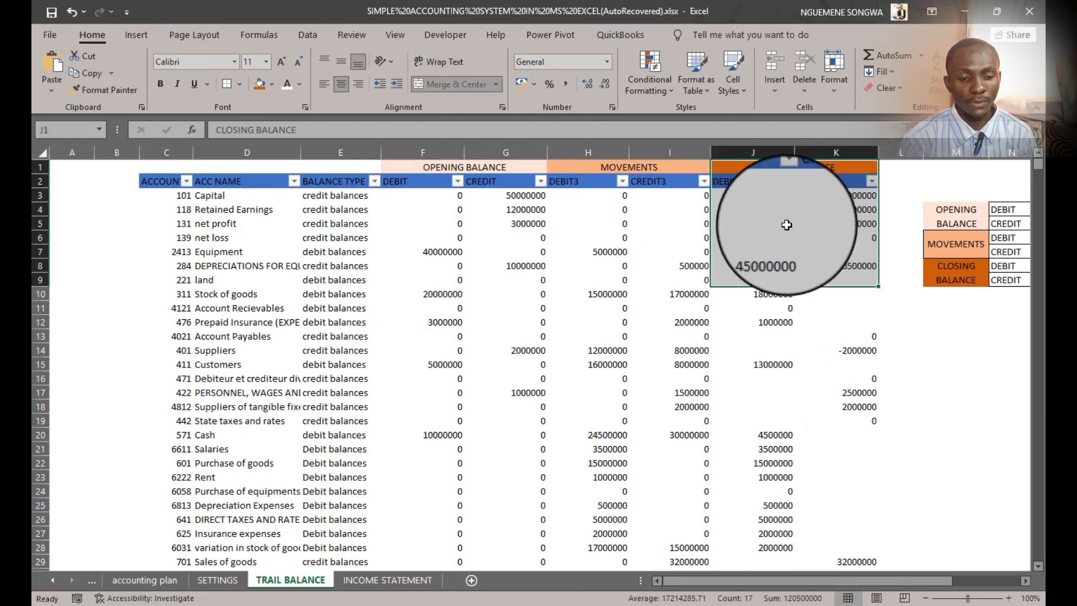
{"action": "left_click", "coordinate": [838, 180]}
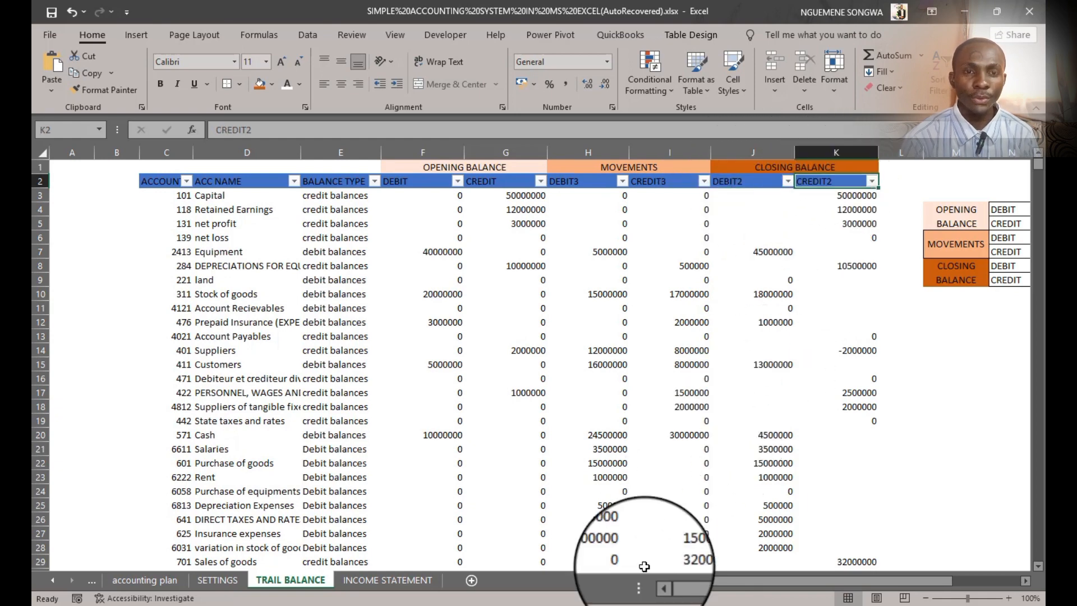
{"action": "left_click_drag", "start_coordinate": [669, 152], "coordinate": [443, 153]}
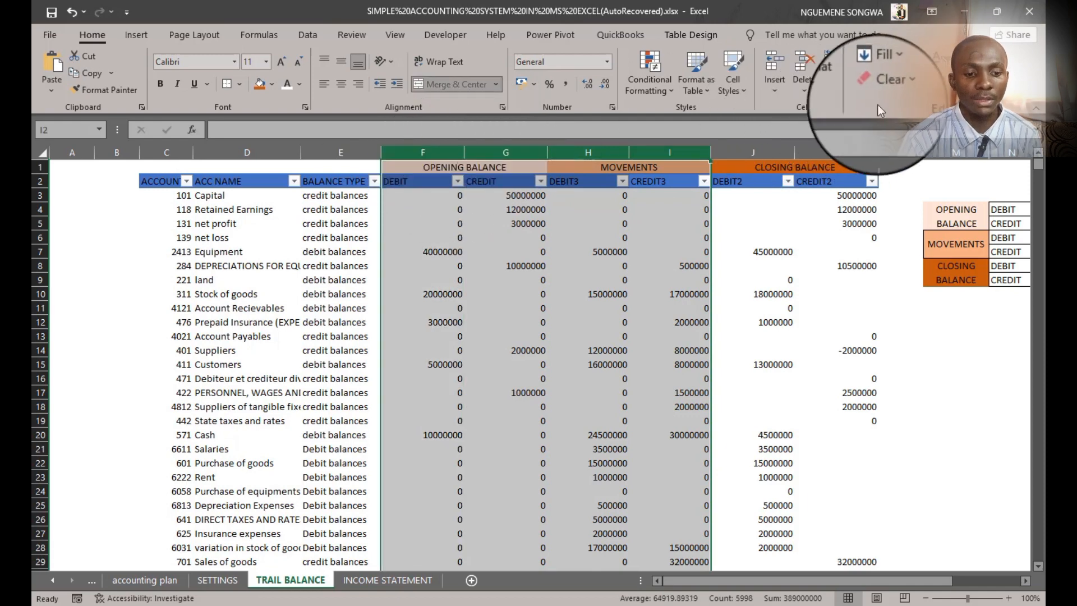
{"action": "left_click_drag", "start_coordinate": [777, 152], "coordinate": [807, 152]}
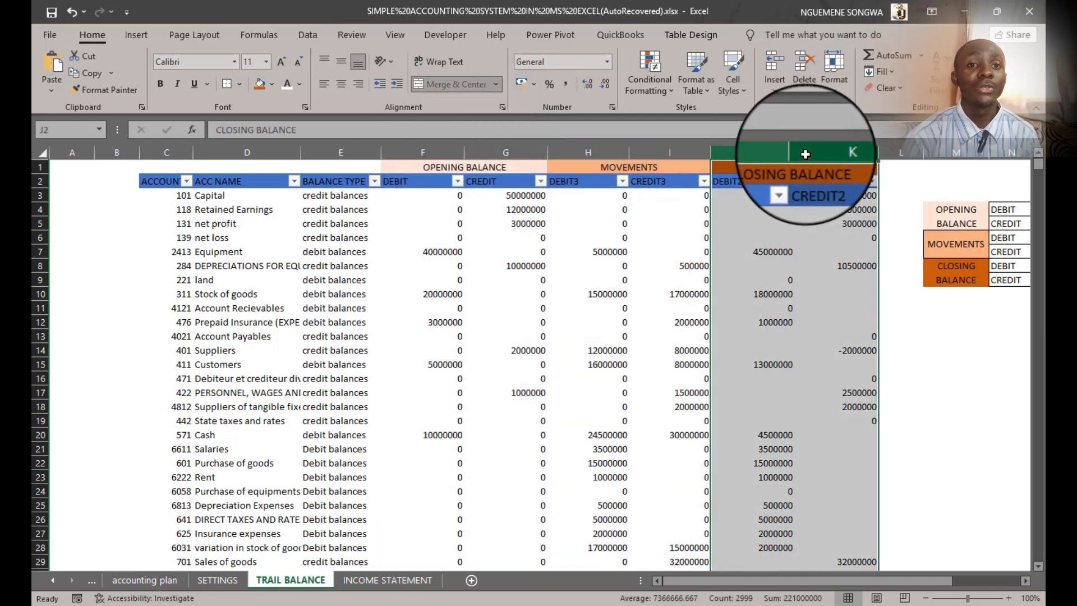
Step: Return to the INCOME STATEMENT sheet and review the account names listed in the PivotTable
{"action": "left_click", "coordinate": [386, 580]}
{"action": "left_click", "coordinate": [295, 241]}
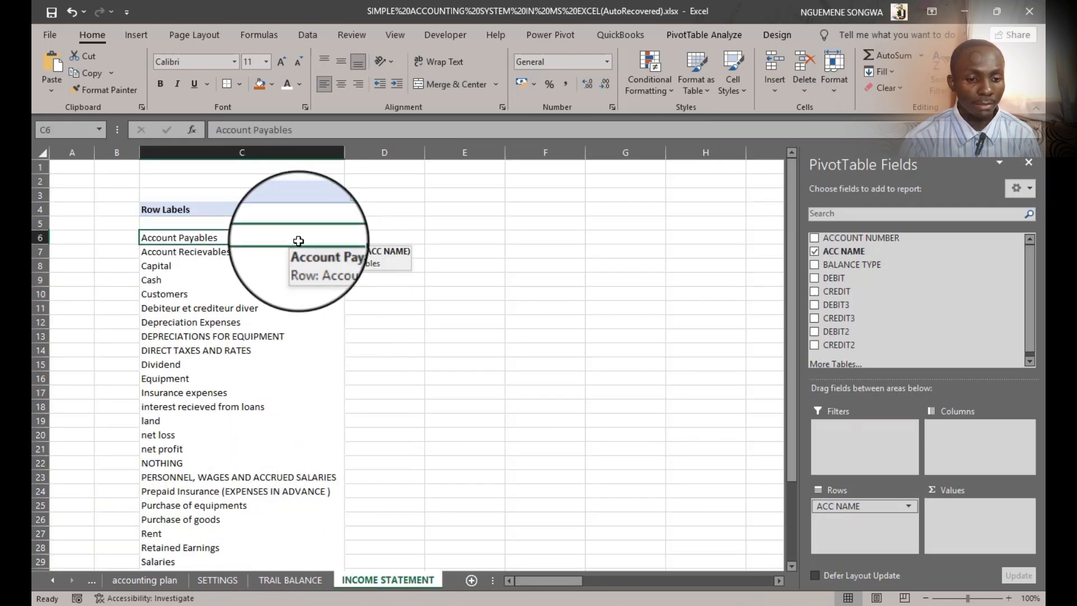
{"action": "left_click", "coordinate": [296, 209]}
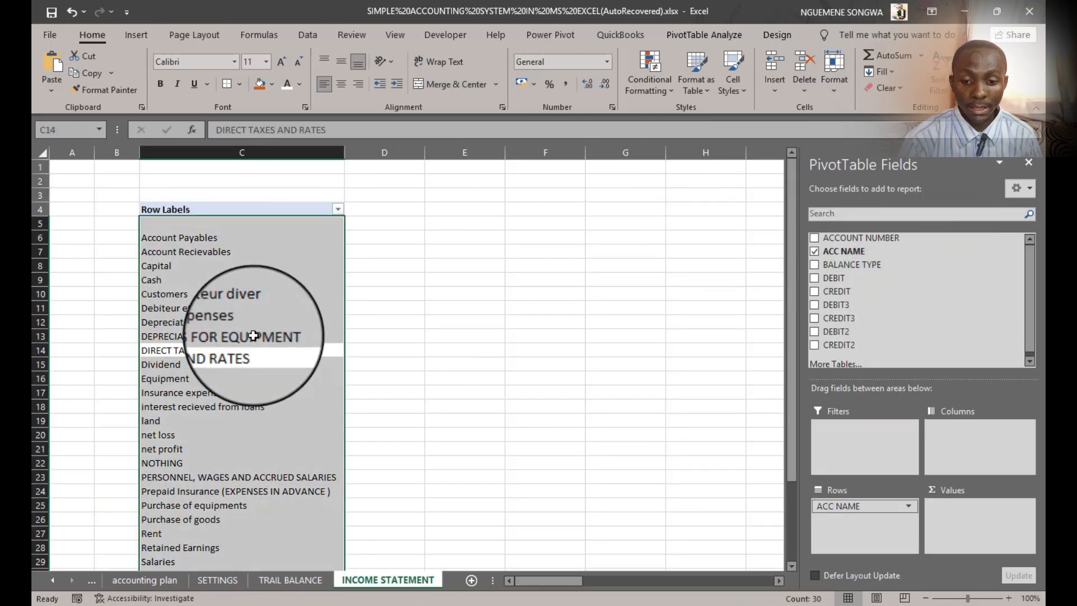
{"action": "left_click", "coordinate": [255, 265]}
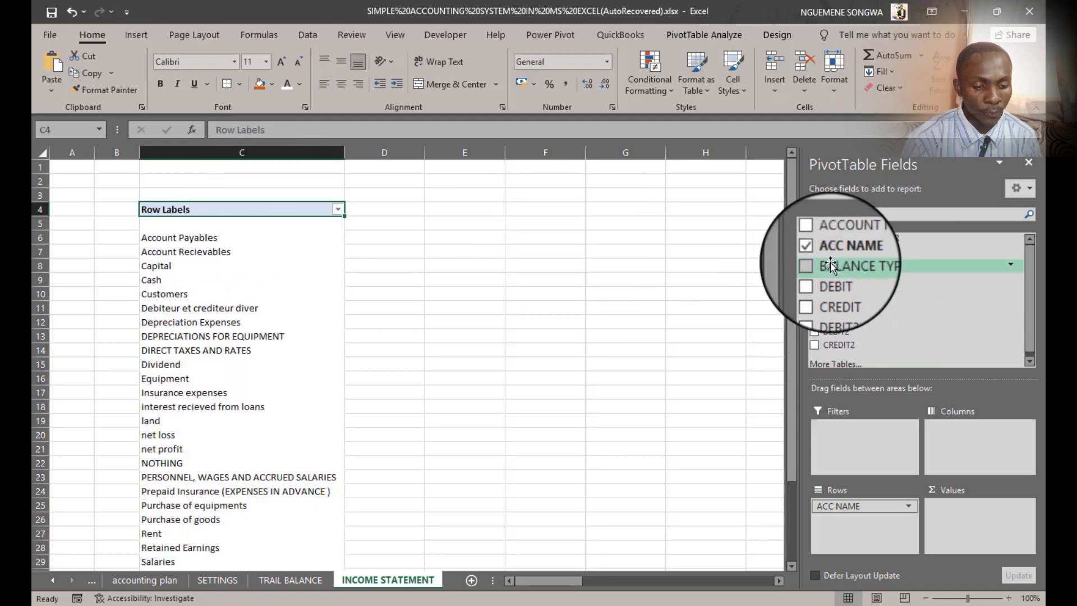
{"action": "left_click", "coordinate": [518, 238]}
{"action": "left_click", "coordinate": [230, 256]}
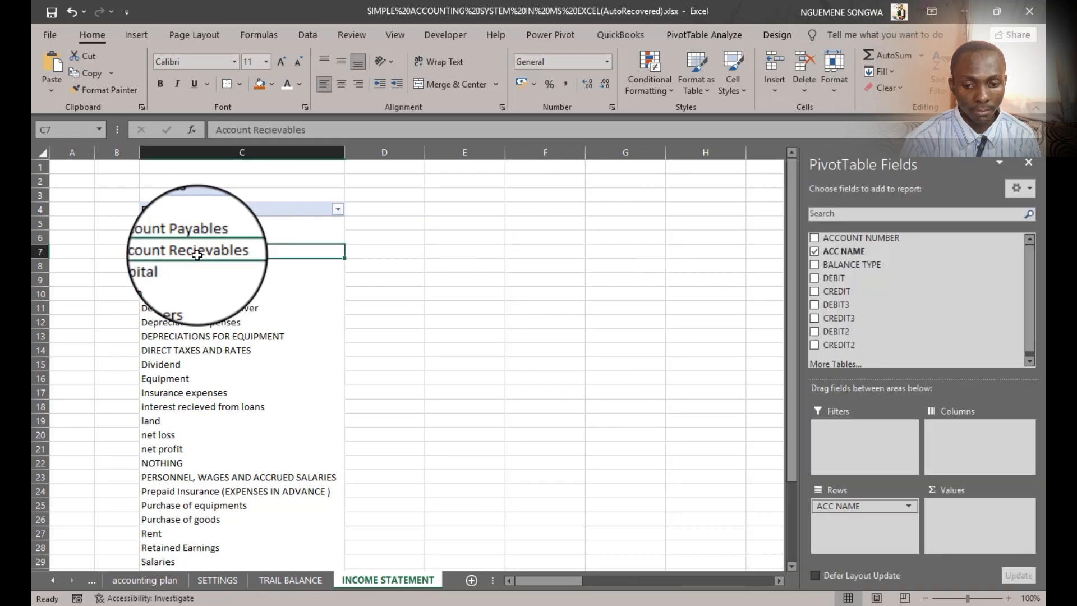
Step: Add the DEBIT2 field to the PivotTable and move it from the rows to the values area
{"action": "left_click", "coordinate": [814, 332]}
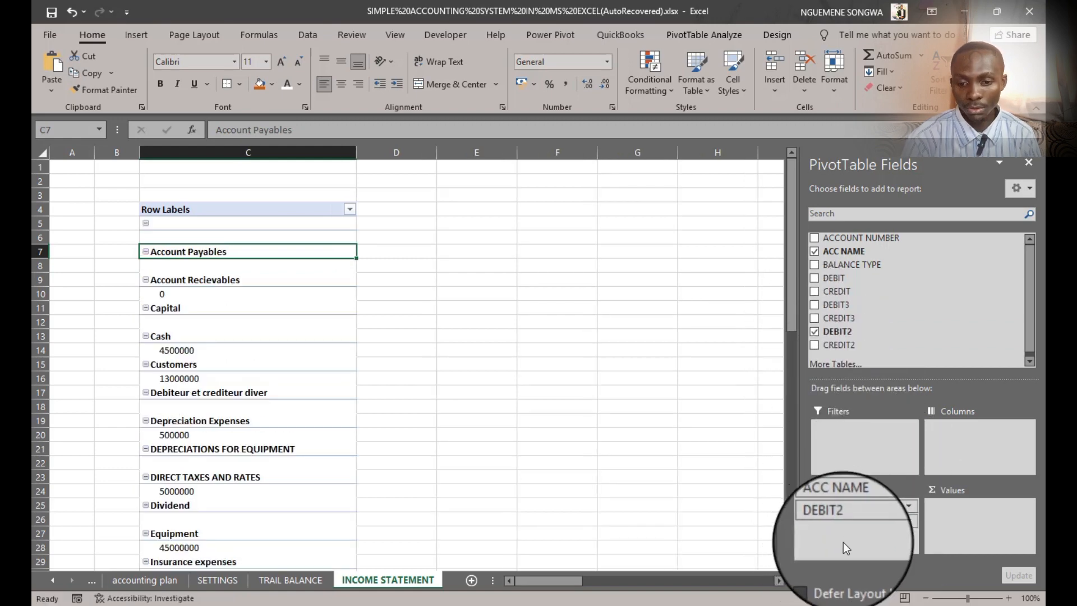
{"action": "scroll", "coordinate": [252, 381], "scroll_direction": "down", "scroll_amount": 20}
{"action": "scroll", "coordinate": [257, 382], "scroll_direction": "up", "scroll_amount": 20}
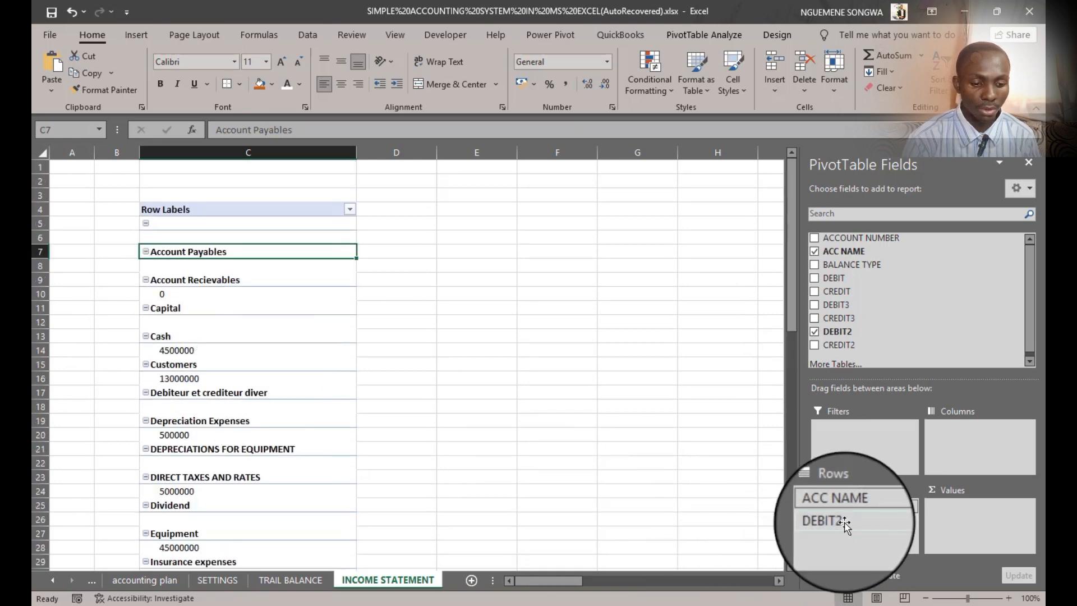
{"action": "left_click_drag", "start_coordinate": [838, 521], "coordinate": [960, 512]}
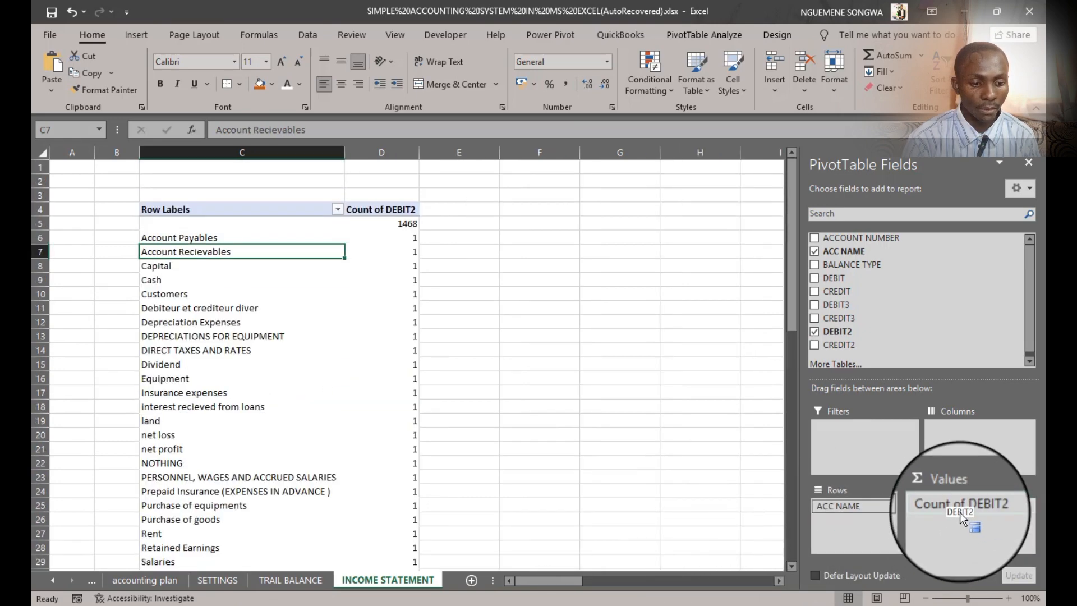
{"action": "scroll", "coordinate": [347, 352], "scroll_direction": "down", "scroll_amount": 6}
{"action": "scroll", "coordinate": [347, 353], "scroll_direction": "up", "scroll_amount": 6}
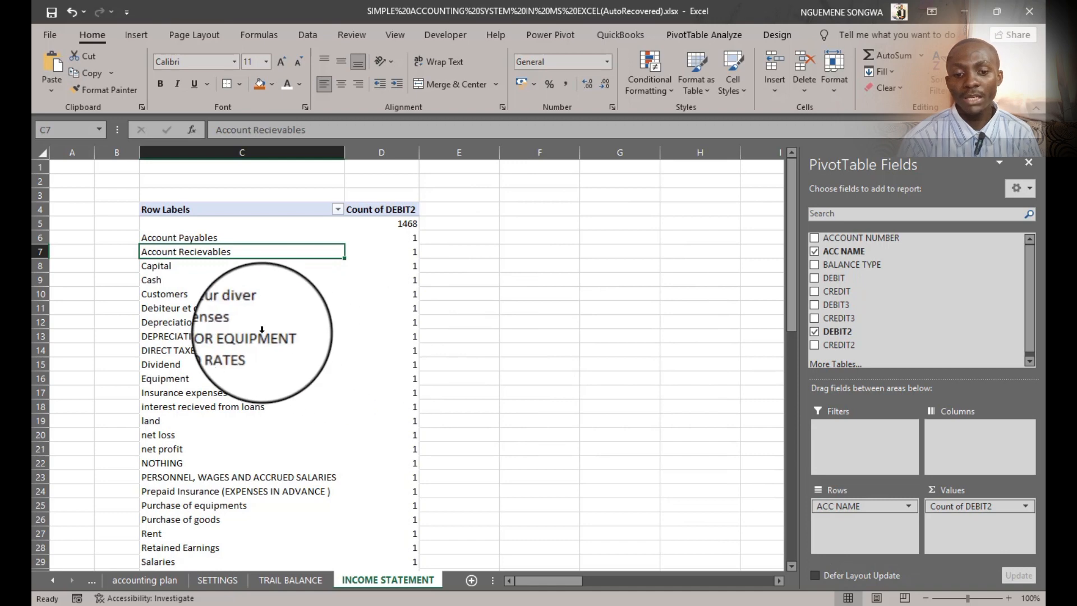
Step: Change the DEBIT2 value field's calculation to Sum
{"action": "left_click", "coordinate": [1025, 505]}
{"action": "left_click", "coordinate": [1028, 509]}
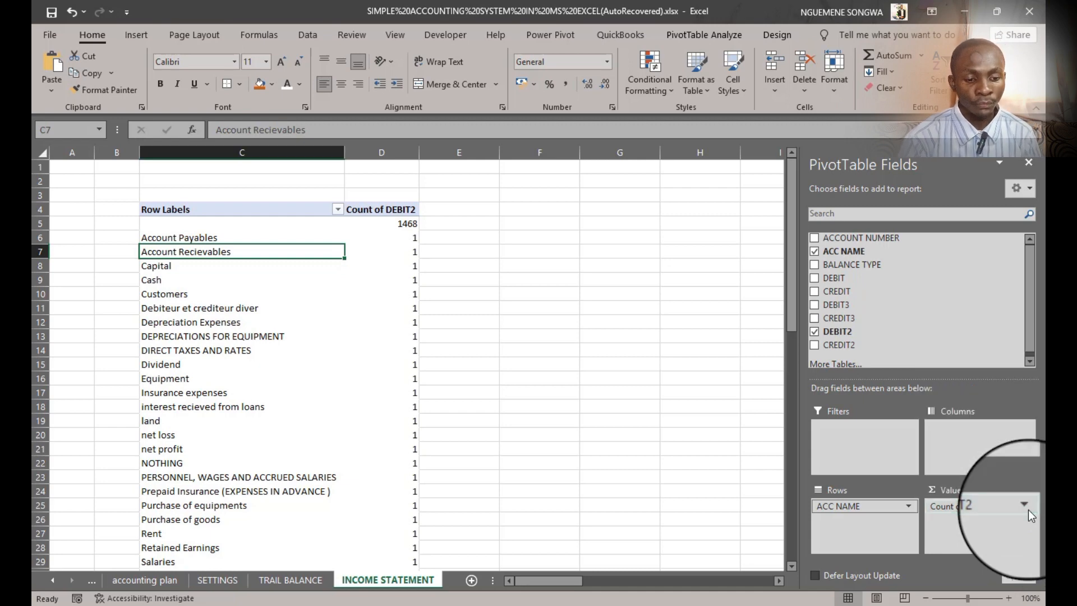
{"action": "left_click", "coordinate": [1026, 510]}
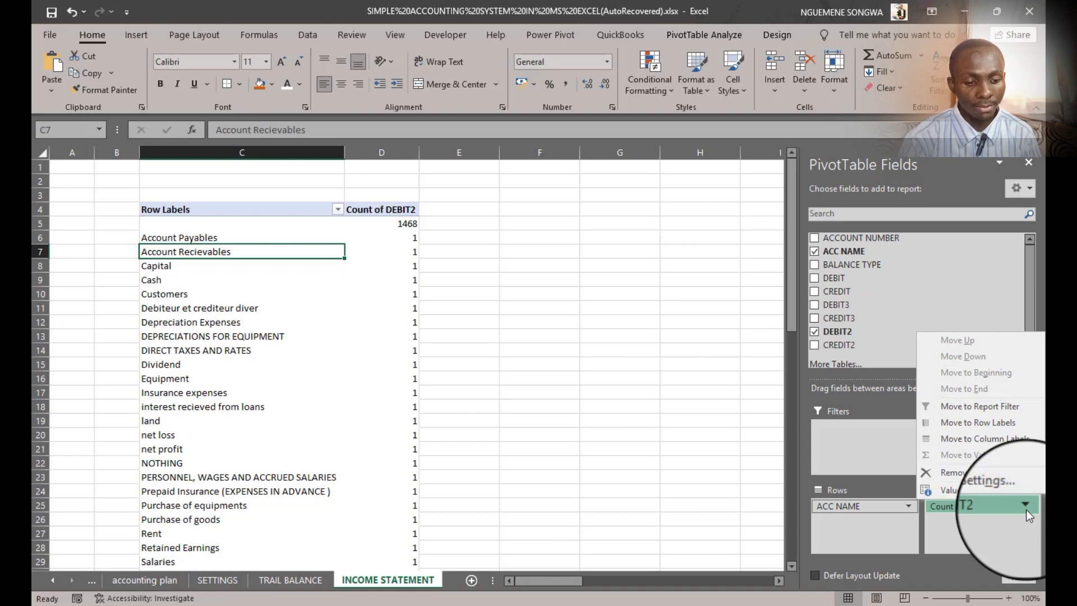
{"action": "left_click", "coordinate": [958, 489]}
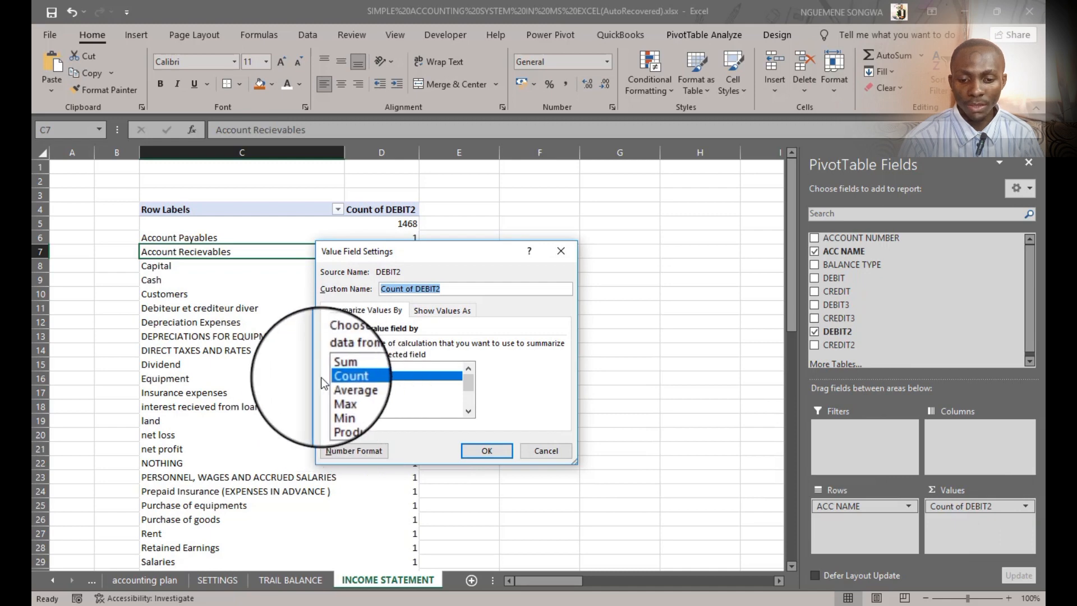
{"action": "left_click", "coordinate": [362, 367]}
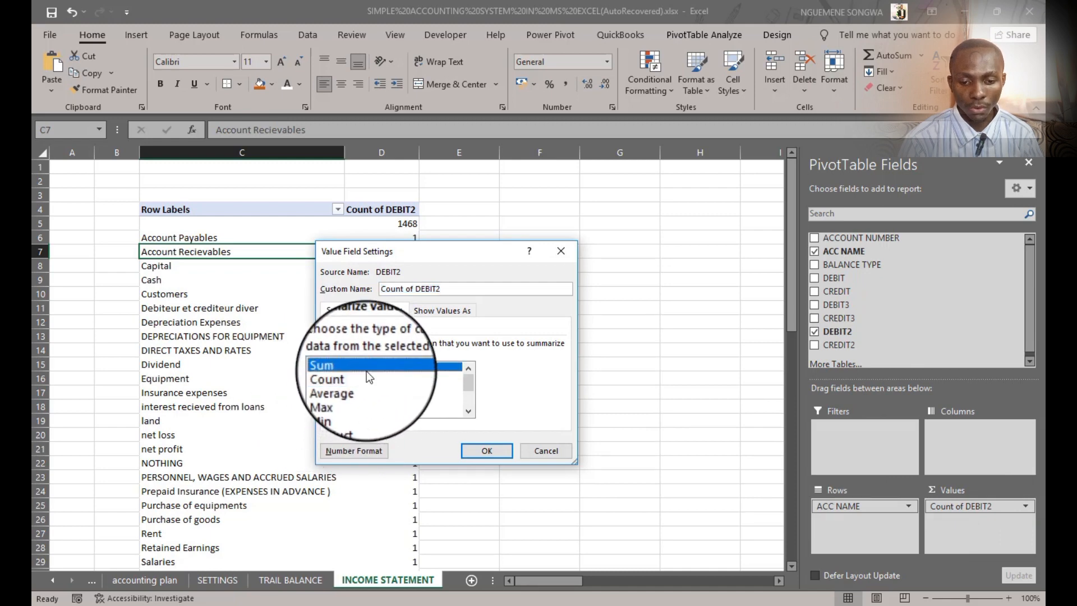
{"action": "left_click", "coordinate": [479, 452]}
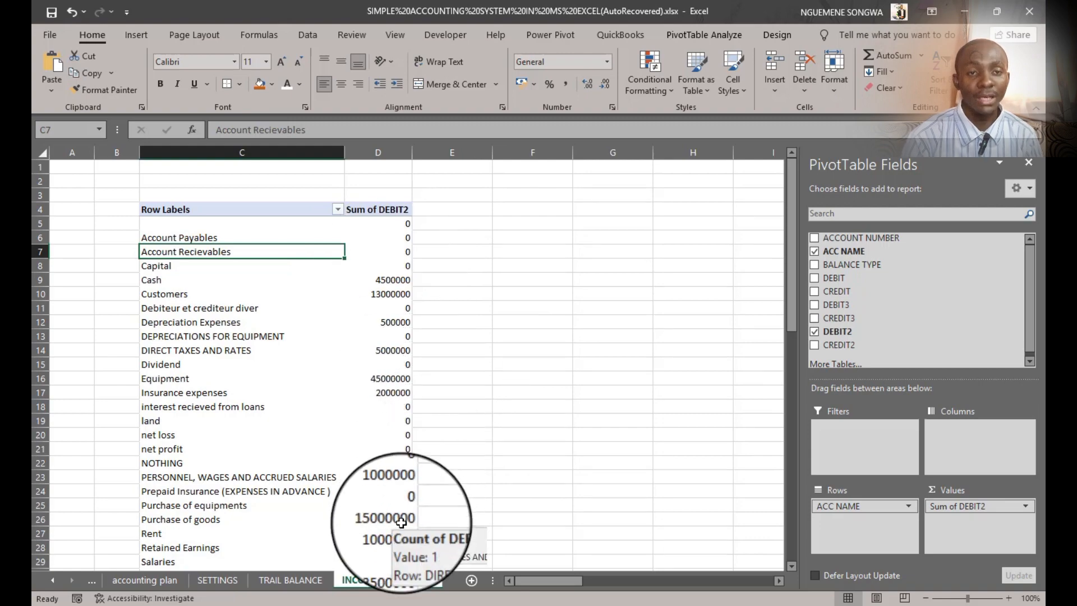
Step: Compare the PivotTable's DEBIT2 sums with the closing balance debit column on the TRAIL BALANCE sheet
{"action": "scroll", "coordinate": [401, 523], "scroll_direction": "down", "scroll_amount": 5}
{"action": "scroll", "coordinate": [401, 512], "scroll_direction": "up", "scroll_amount": 3}
{"action": "scroll", "coordinate": [403, 509], "scroll_direction": "down", "scroll_amount": 2}
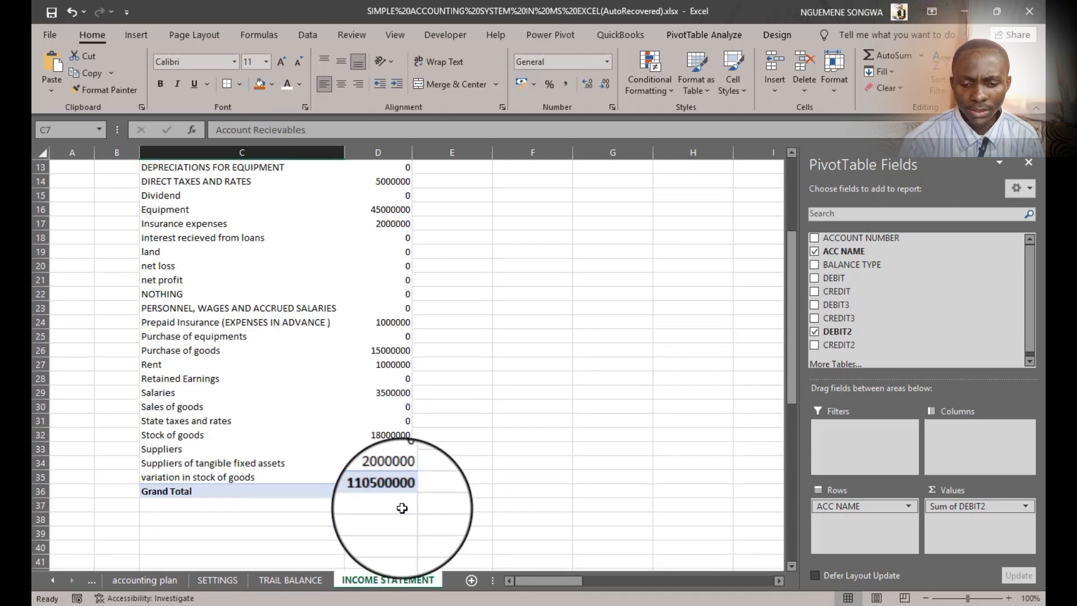
{"action": "scroll", "coordinate": [403, 508], "scroll_direction": "up", "scroll_amount": 4}
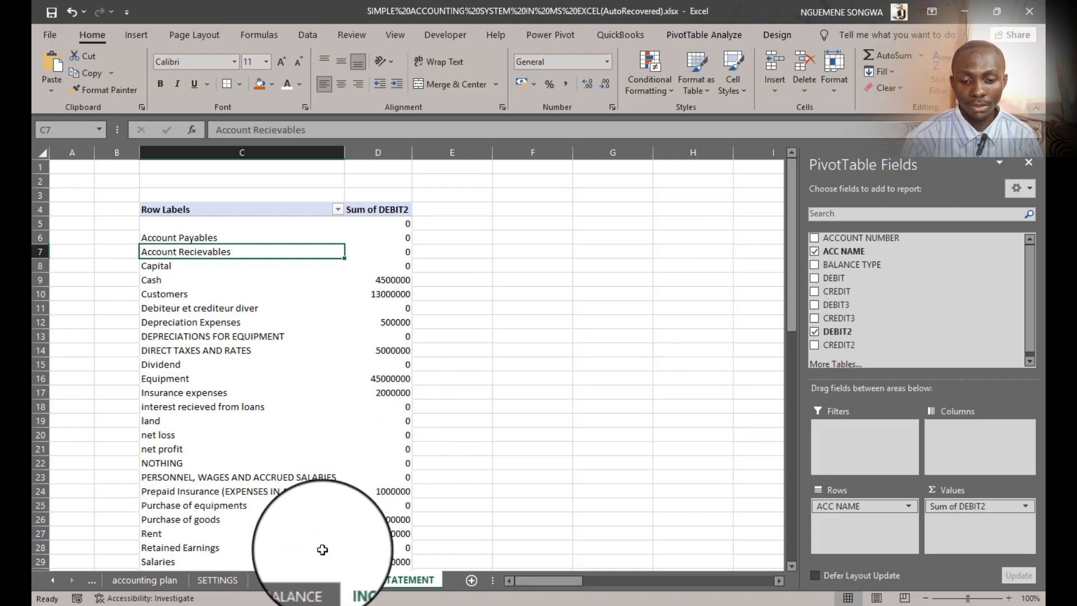
{"action": "left_click", "coordinate": [310, 584]}
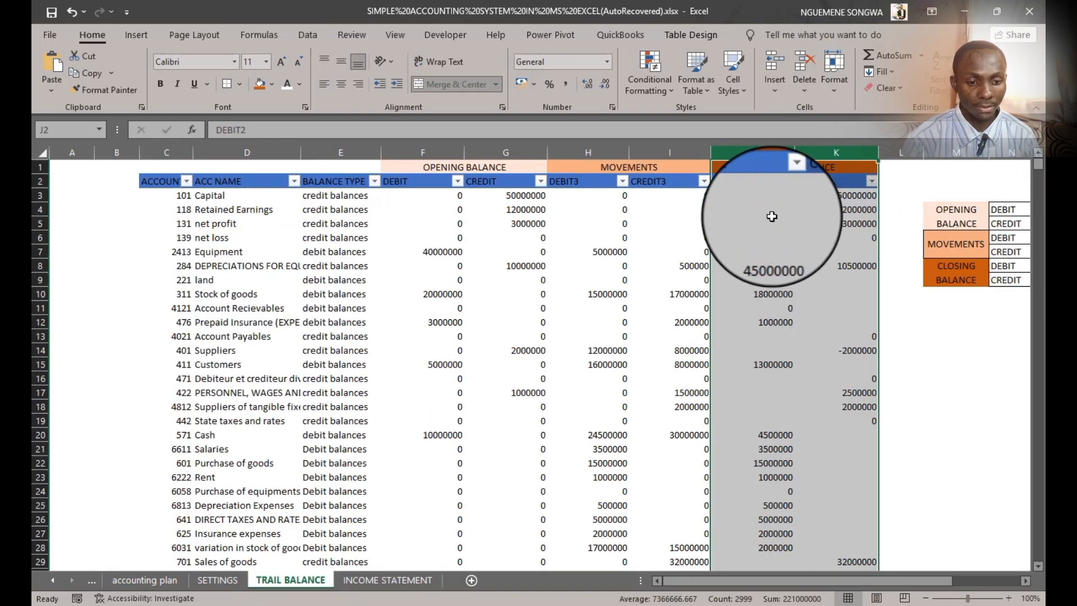
{"action": "left_click_drag", "start_coordinate": [751, 209], "coordinate": [752, 519]}
{"action": "left_click_drag", "start_coordinate": [749, 593], "coordinate": [751, 575]}
{"action": "scroll", "coordinate": [745, 501], "scroll_direction": "up", "scroll_amount": 4}
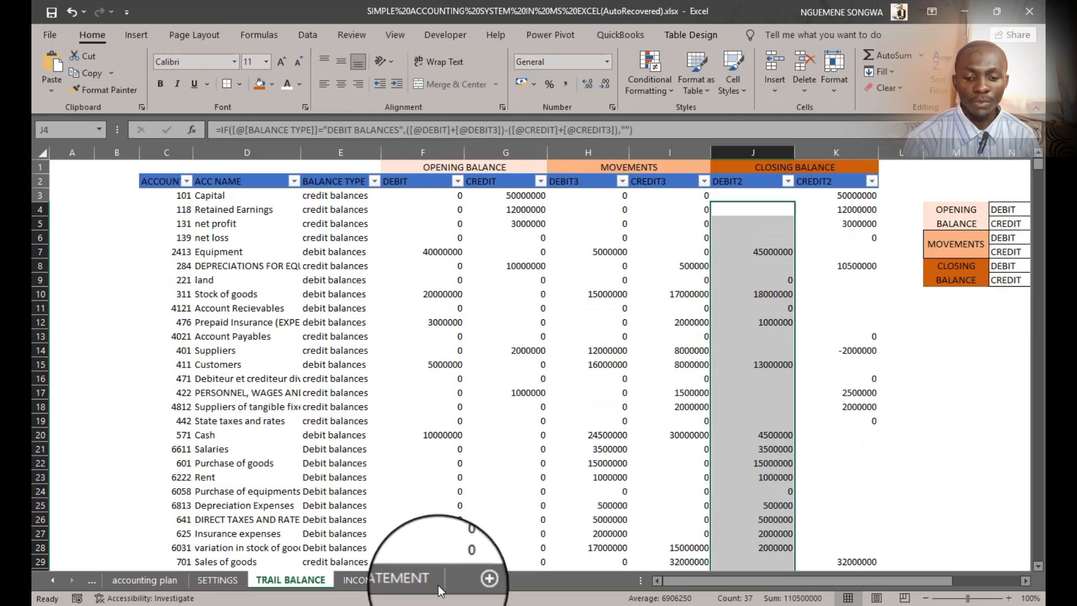
{"action": "left_click", "coordinate": [396, 580]}
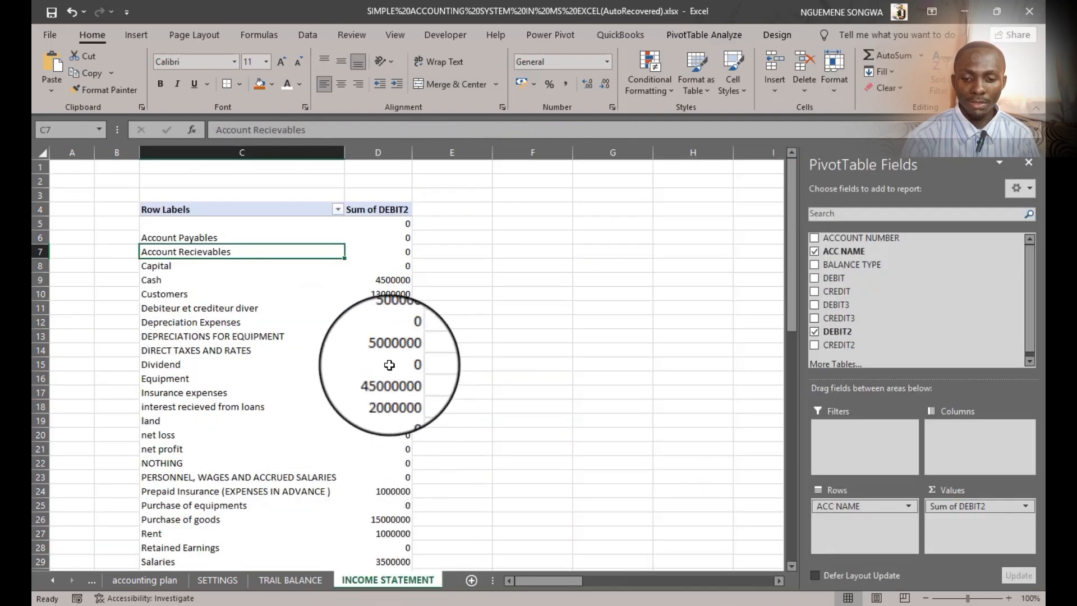
{"action": "scroll", "coordinate": [390, 365], "scroll_direction": "down", "scroll_amount": 2}
{"action": "scroll", "coordinate": [390, 365], "scroll_direction": "down", "scroll_amount": 2}
{"action": "scroll", "coordinate": [389, 365], "scroll_direction": "up", "scroll_amount": 4}
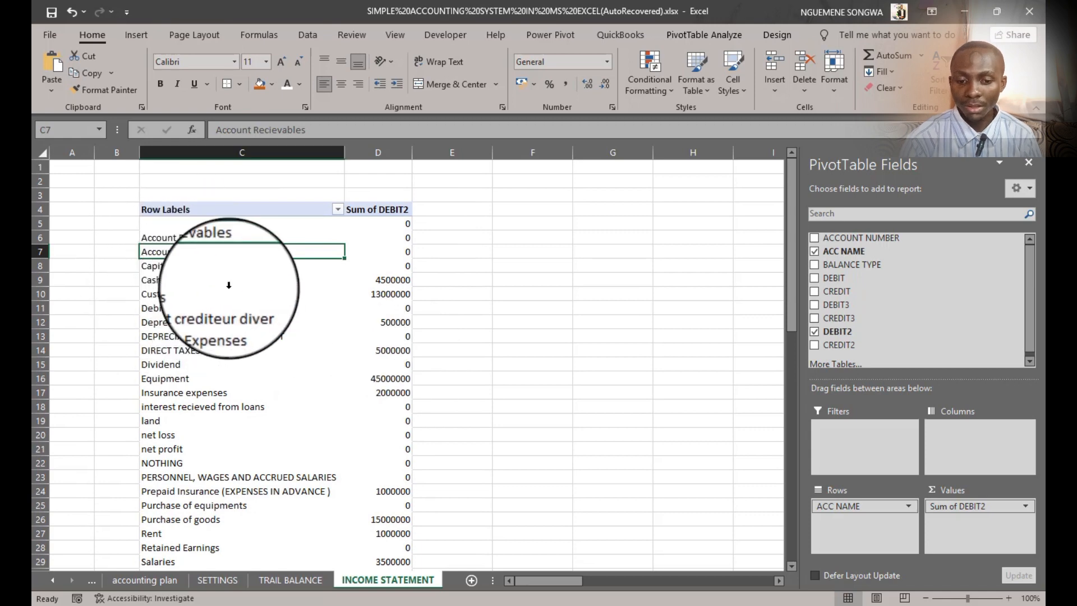
Step: Examine individual accounts in the PivotTable's row labels, from Cash down to Insurance expenses
{"action": "left_click", "coordinate": [162, 281]}
{"action": "left_click", "coordinate": [174, 298]}
{"action": "left_click", "coordinate": [178, 316]}
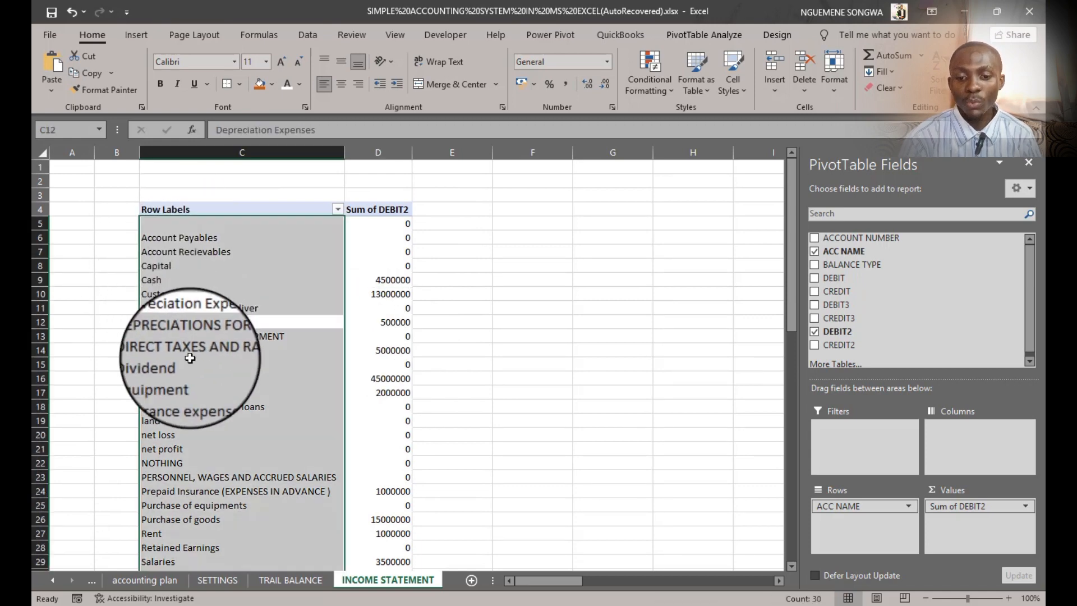
{"action": "left_click", "coordinate": [203, 398]}
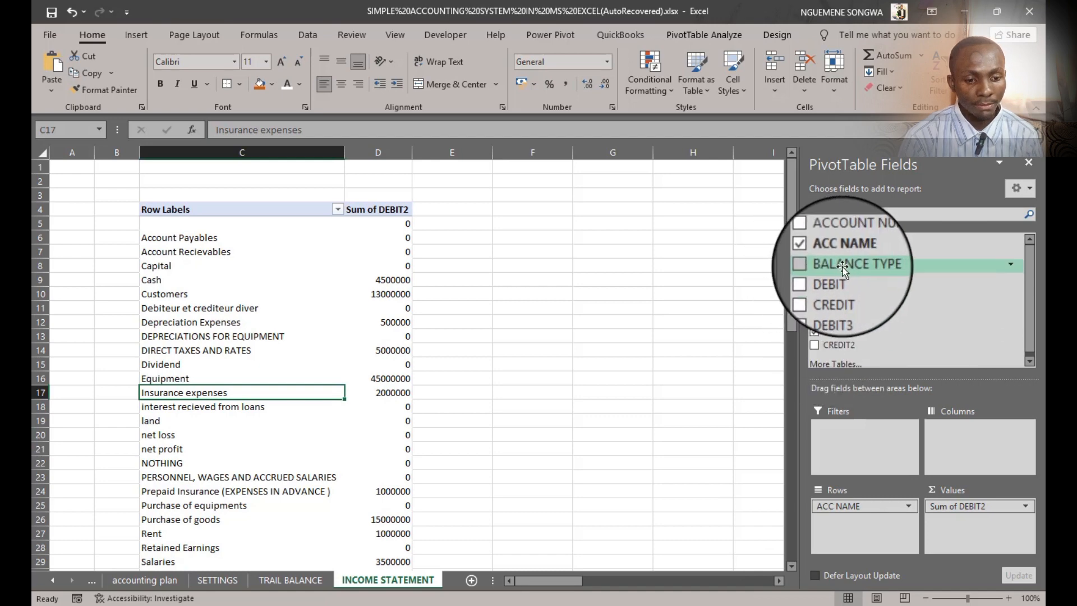
Step: Add BALANCE TYPE as a report filter to the PivotTable and filter it to debit balances
{"action": "left_click_drag", "start_coordinate": [842, 267], "coordinate": [860, 437]}
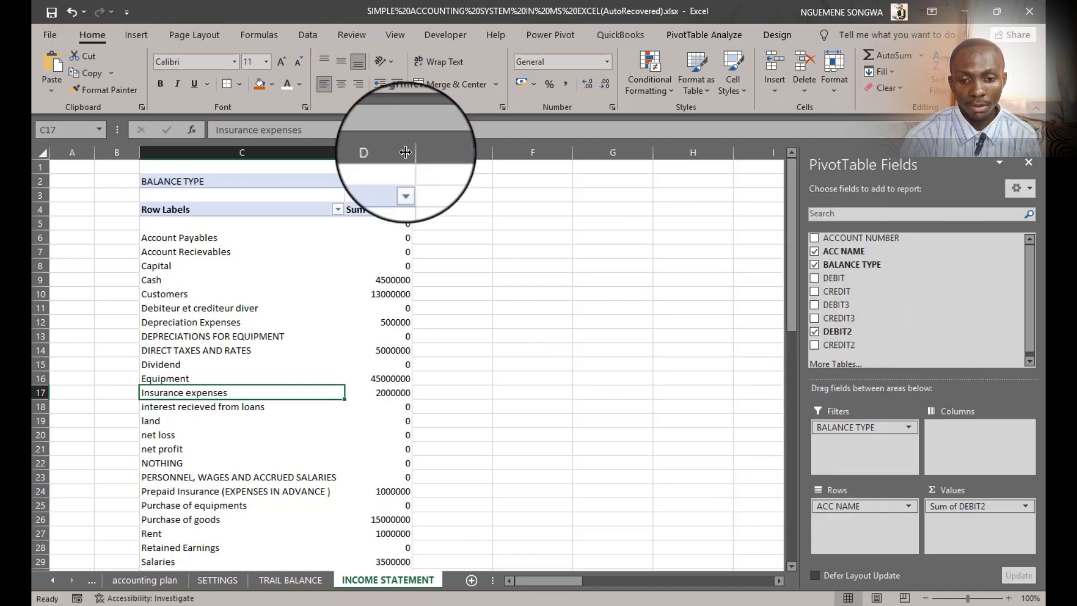
{"action": "left_click", "coordinate": [405, 181]}
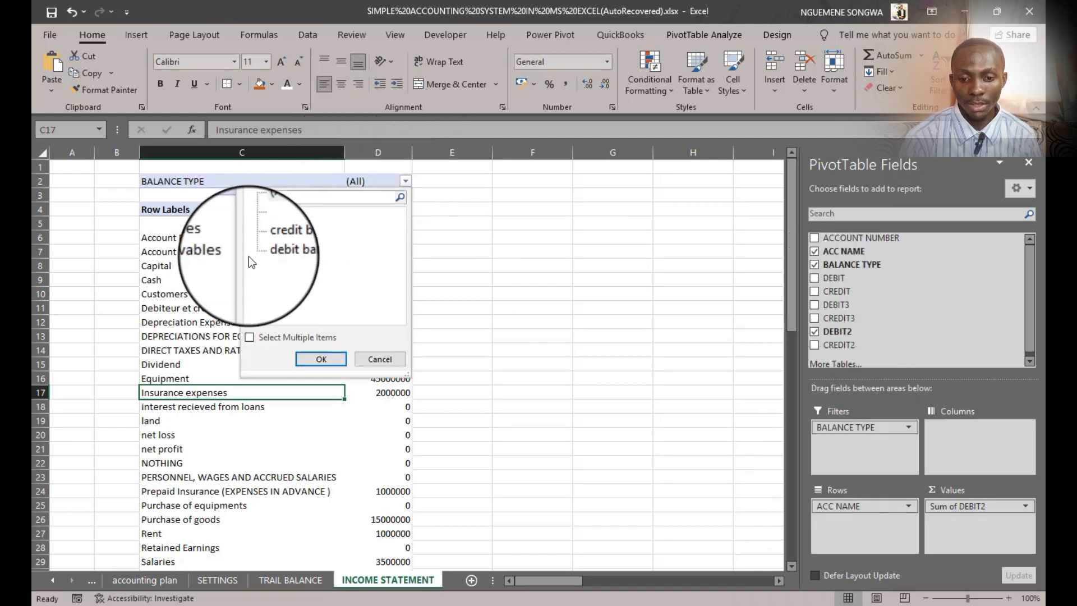
{"action": "left_click", "coordinate": [281, 250]}
{"action": "left_click", "coordinate": [321, 359]}
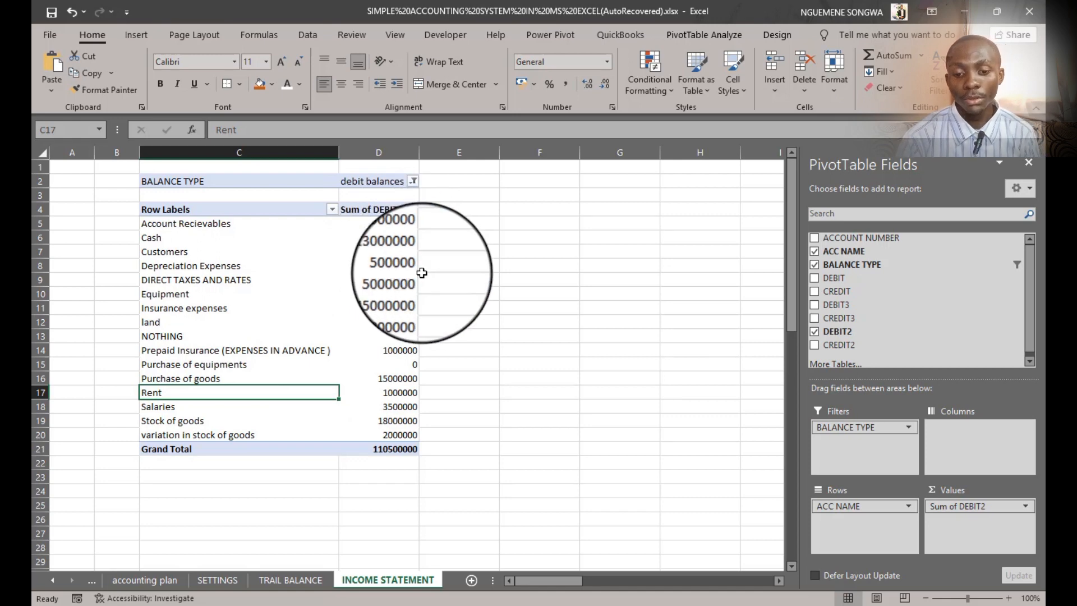
Step: Check the TRAIL BALANCE sheet, then inspect the Stock of goods and Cash rows in the filtered PivotTable
{"action": "left_click", "coordinate": [296, 582]}
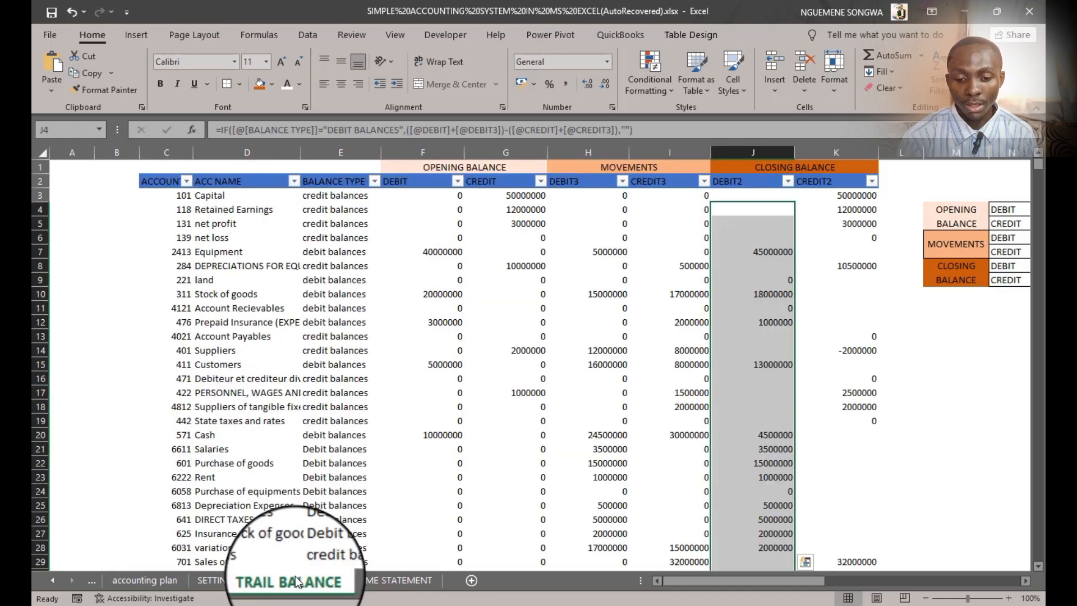
{"action": "left_click", "coordinate": [375, 583]}
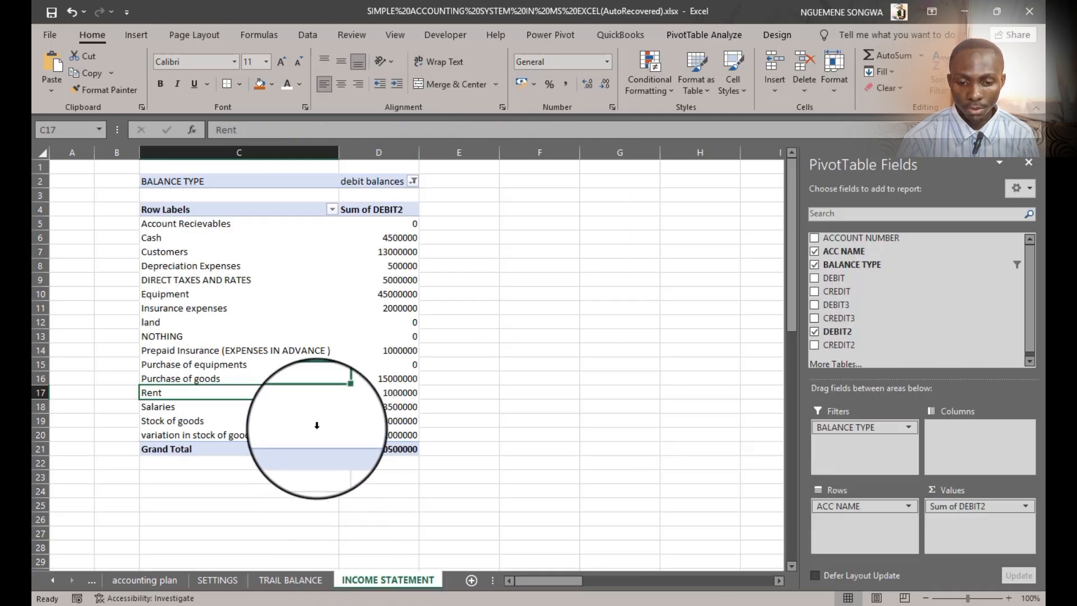
{"action": "left_click", "coordinate": [157, 422]}
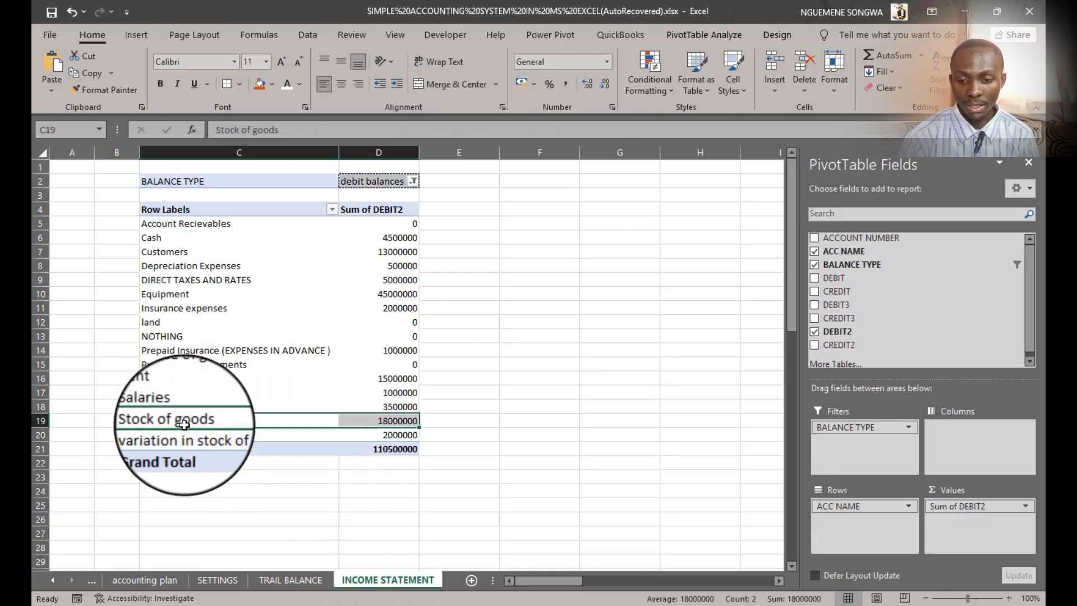
{"action": "left_click", "coordinate": [157, 237]}
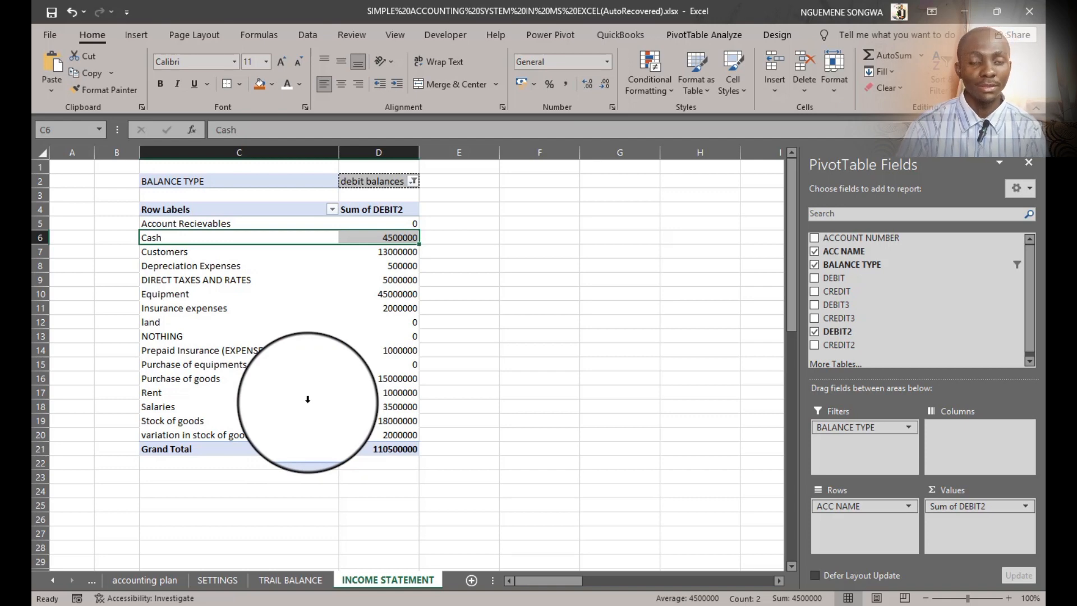
Step: Examine the account nature column of the account list on the accounting plan sheet
{"action": "left_click", "coordinate": [289, 579]}
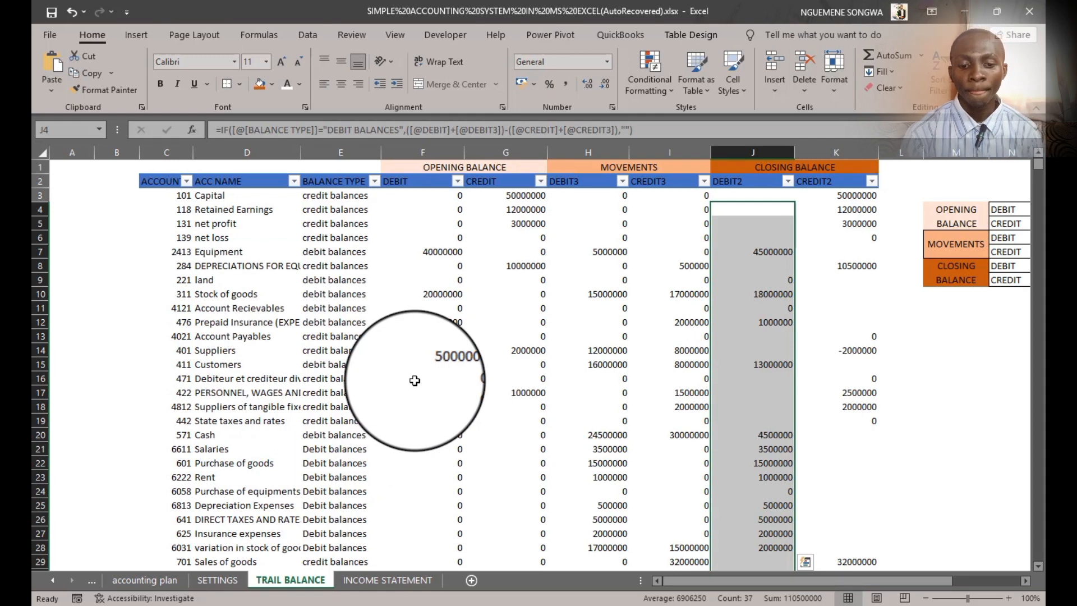
{"action": "left_click", "coordinate": [144, 580]}
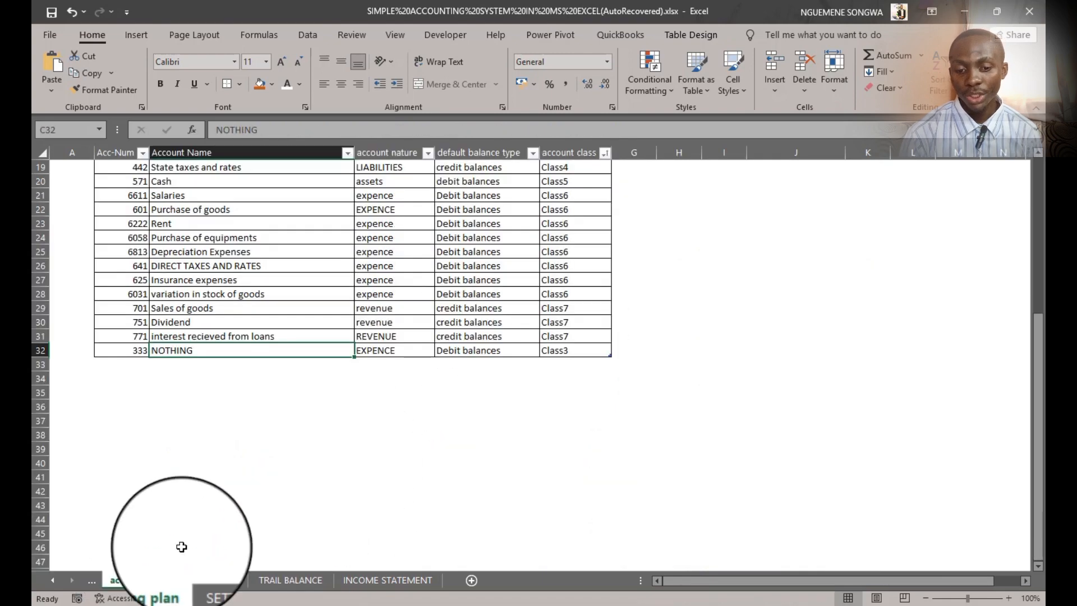
{"action": "scroll", "coordinate": [481, 277], "scroll_direction": "up", "scroll_amount": 6}
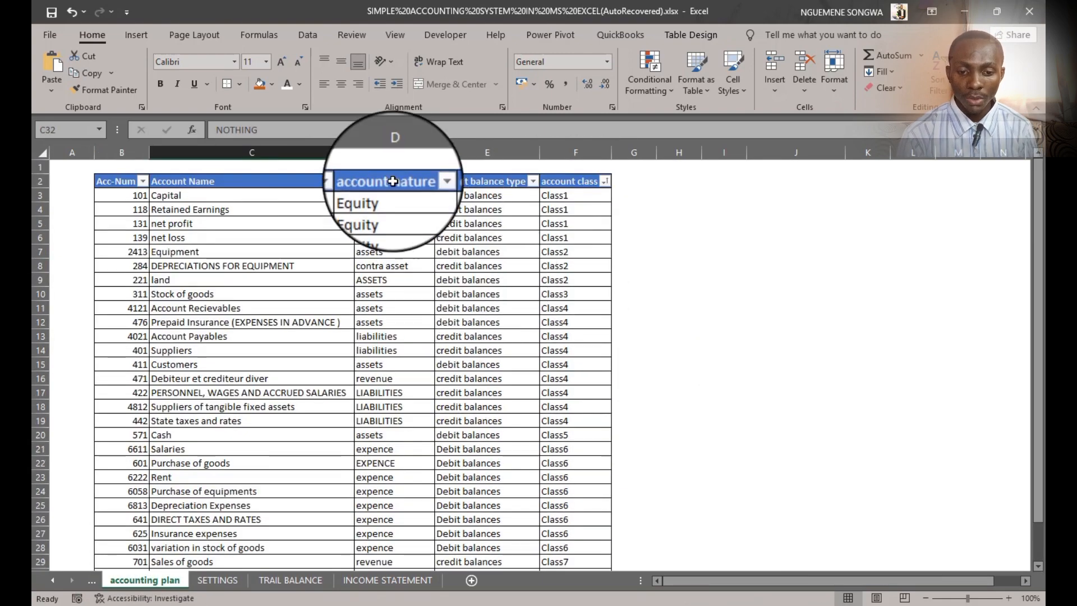
{"action": "left_click", "coordinate": [393, 178]}
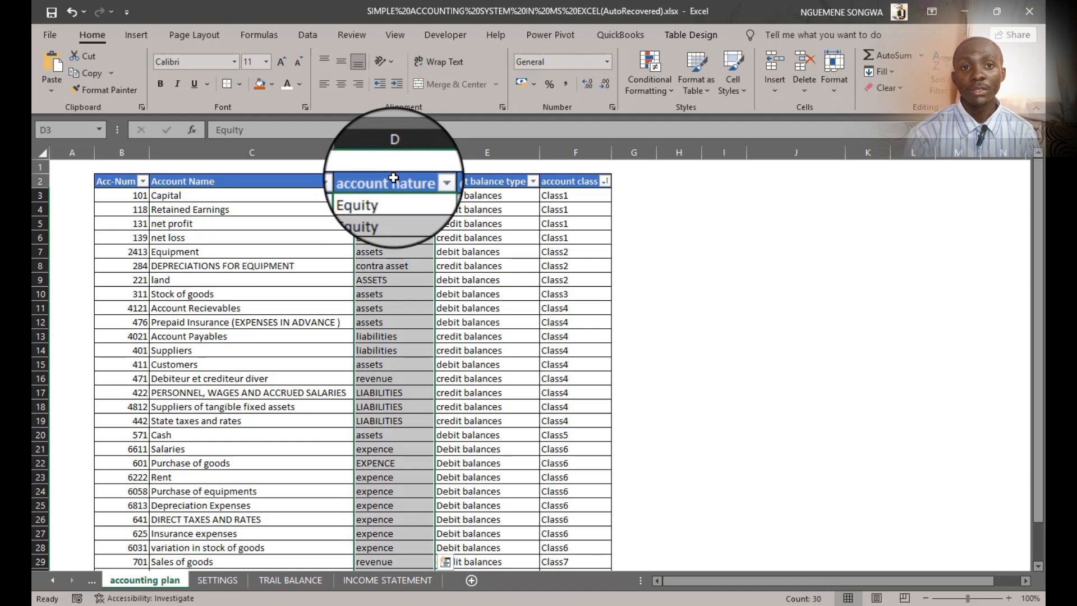
Step: Insert a table column before the opening balance DEBIT column on the TRAIL BALANCE sheet
{"action": "left_click", "coordinate": [316, 586]}
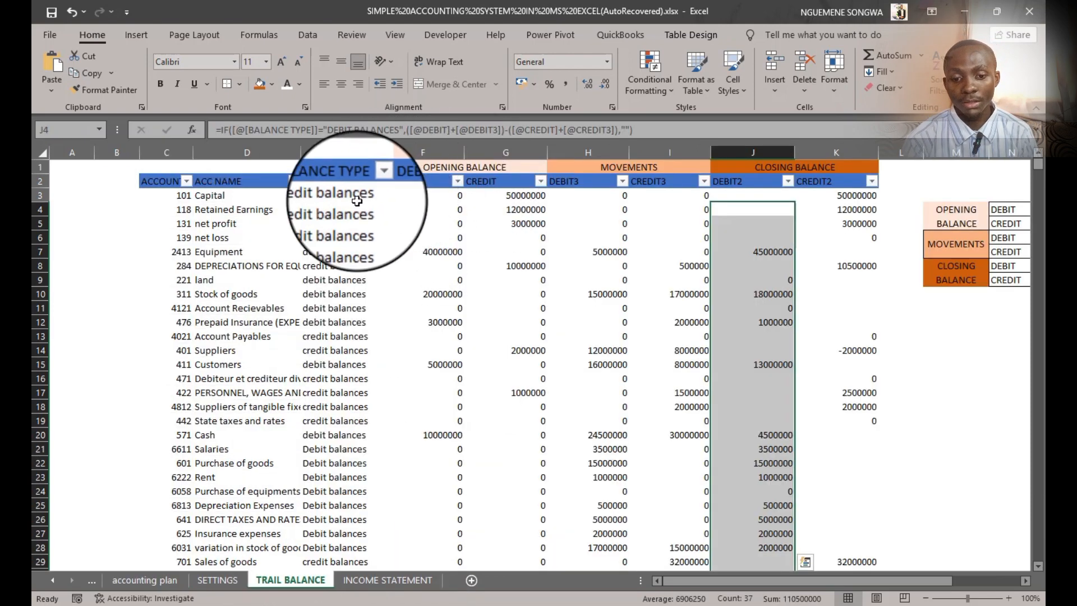
{"action": "left_click", "coordinate": [462, 297]}
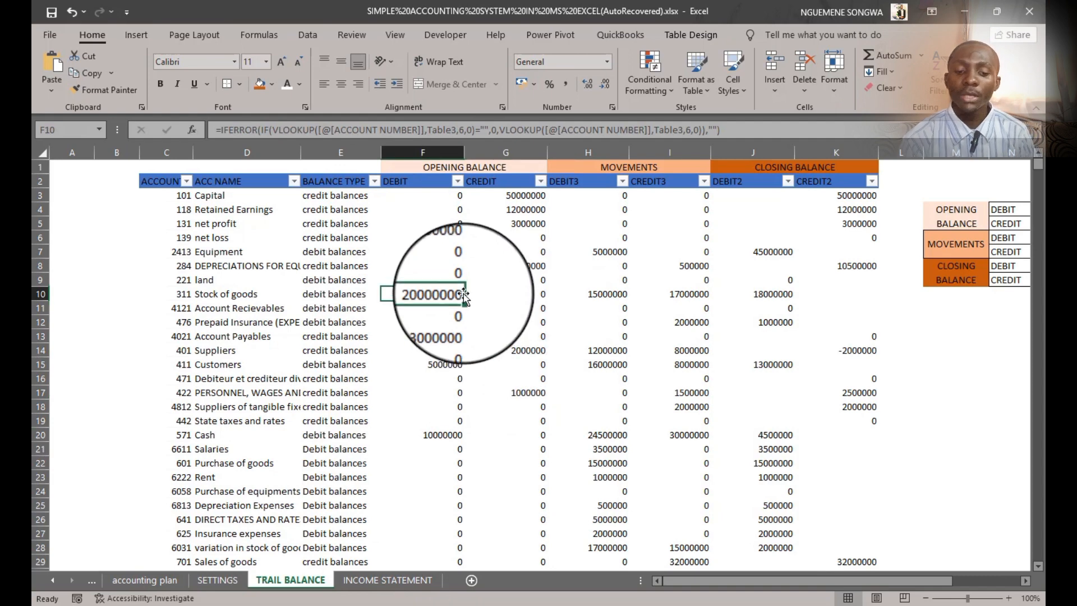
{"action": "right_click", "coordinate": [395, 175]}
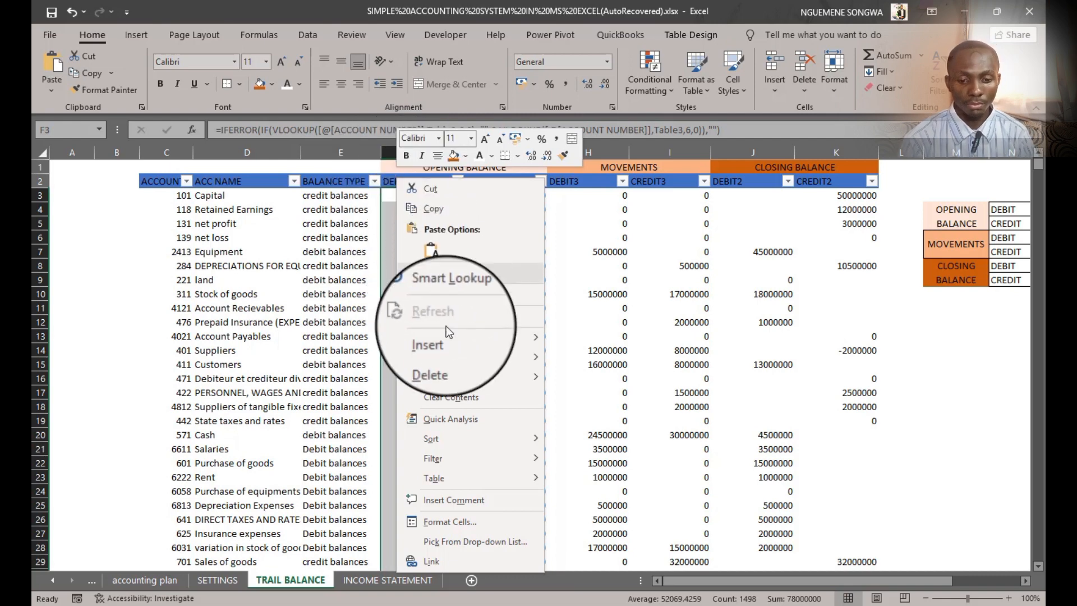
{"action": "mouse_move", "coordinate": [447, 338]}
{"action": "left_click", "coordinate": [597, 349]}
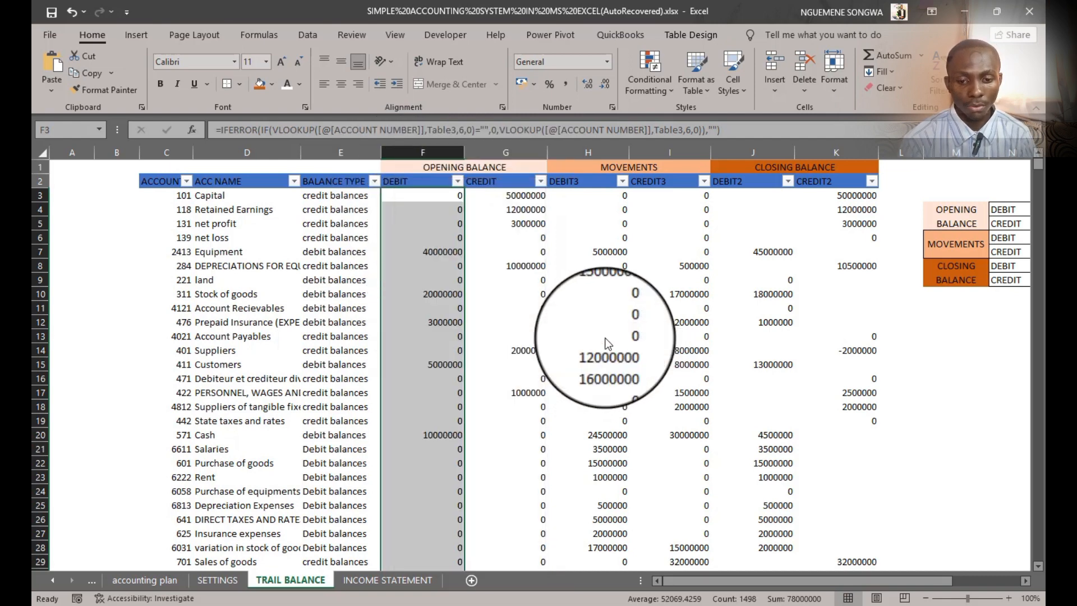
Step: Name the new column's header in F2 ACCOUNT NATURE
{"action": "left_click", "coordinate": [423, 184]}
{"action": "left_click", "coordinate": [424, 185]}
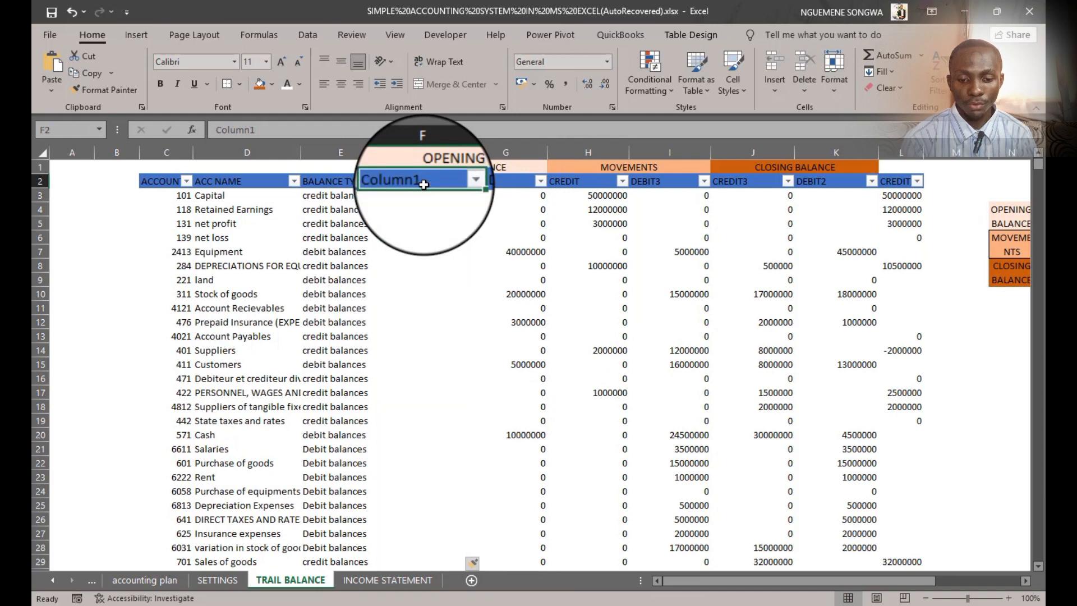
{"action": "type", "text": "ACCO"}
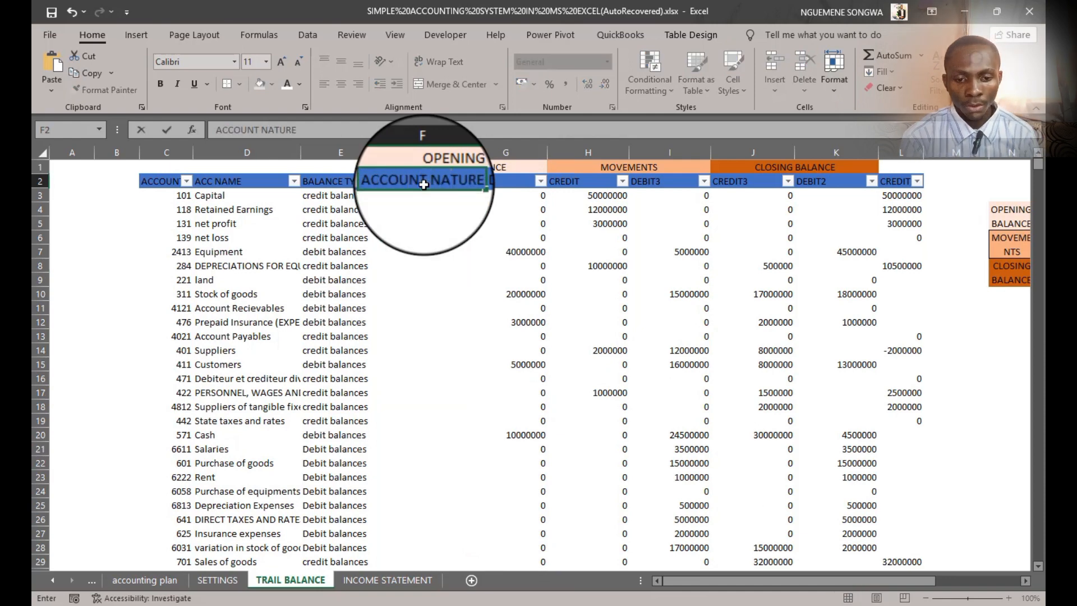
{"action": "type", "text": "UNT NATURE"}
{"action": "key", "text": "Return"}
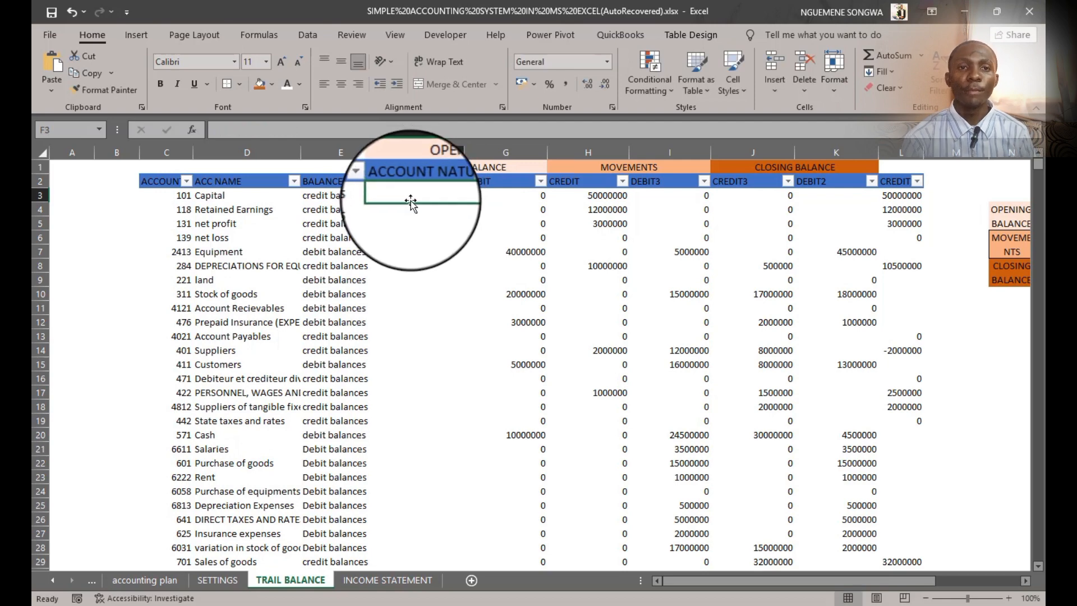
Step: Fill the ACCOUNT NATURE column from F3 with =IFERROR(VLOOKUP([@[ACCOUNT NUMBER]],Table1,3,0),""), using the accounting plan table as the lookup range
{"action": "left_click", "coordinate": [185, 197]}
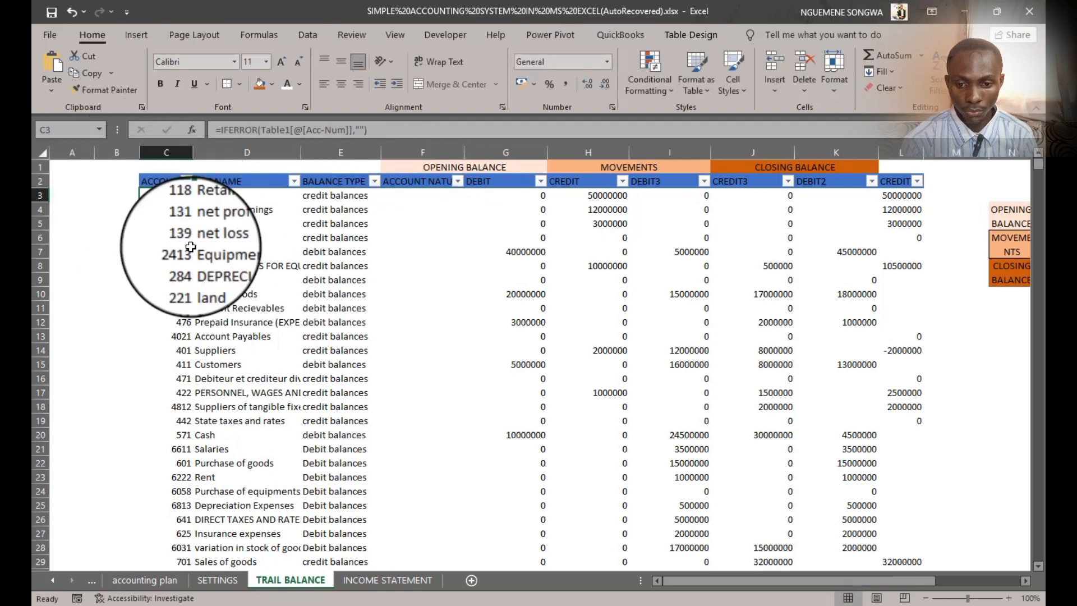
{"action": "left_click", "coordinate": [423, 200]}
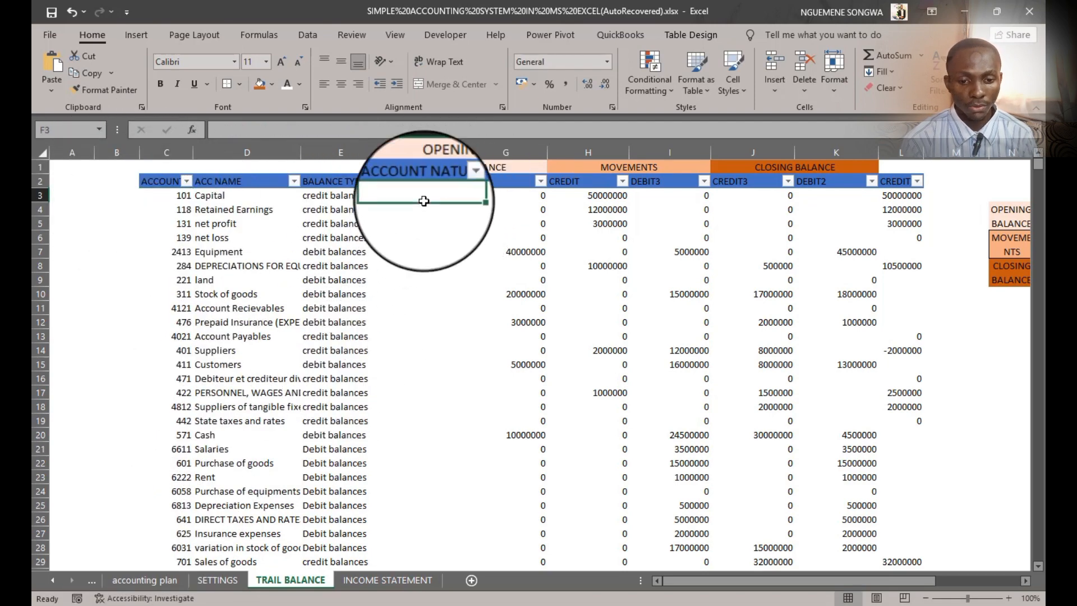
{"action": "type", "text": "="}
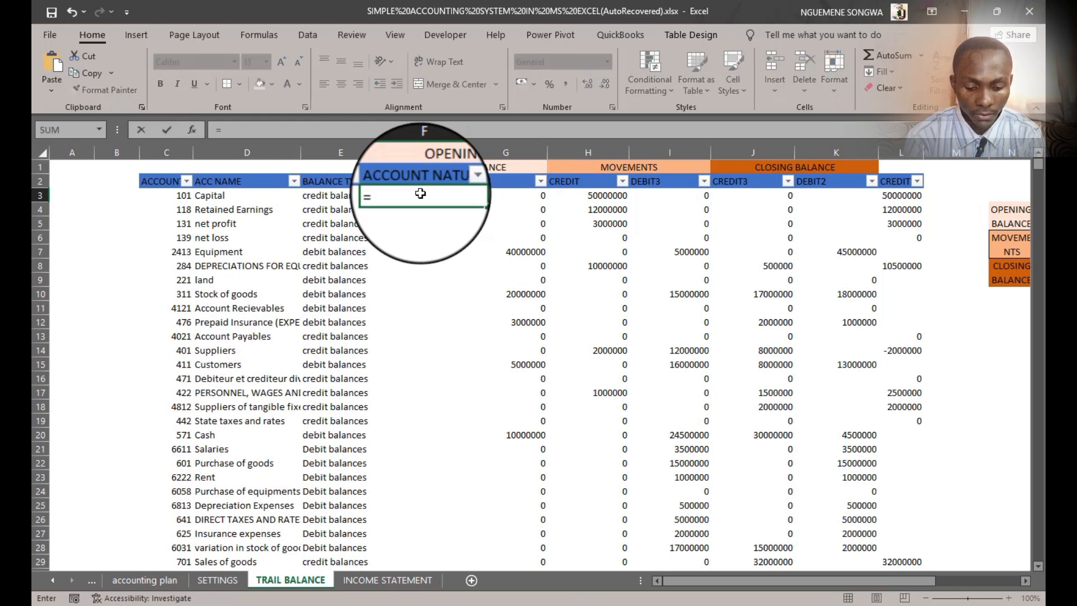
{"action": "type", "text": "IFE"}
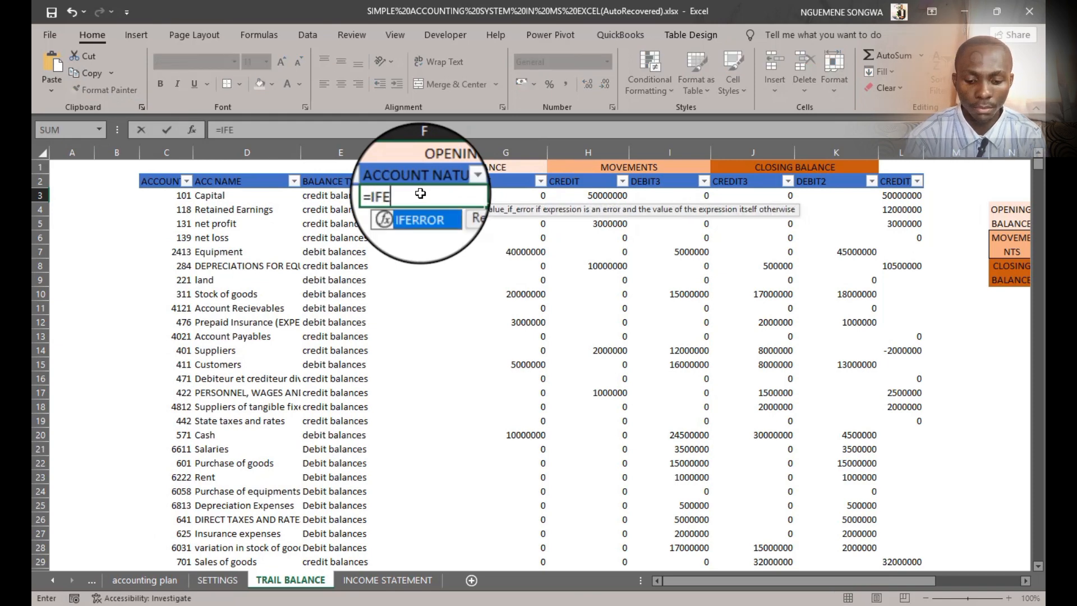
{"action": "type", "text": "RROR(V"}
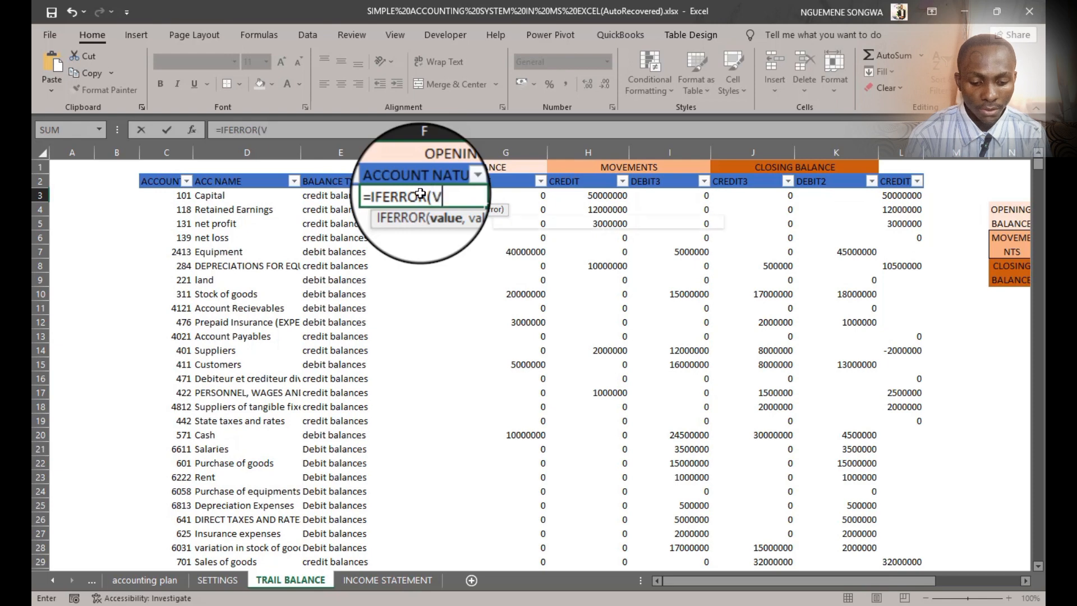
{"action": "type", "text": "LOOKUP("}
{"action": "left_click", "coordinate": [159, 194]}
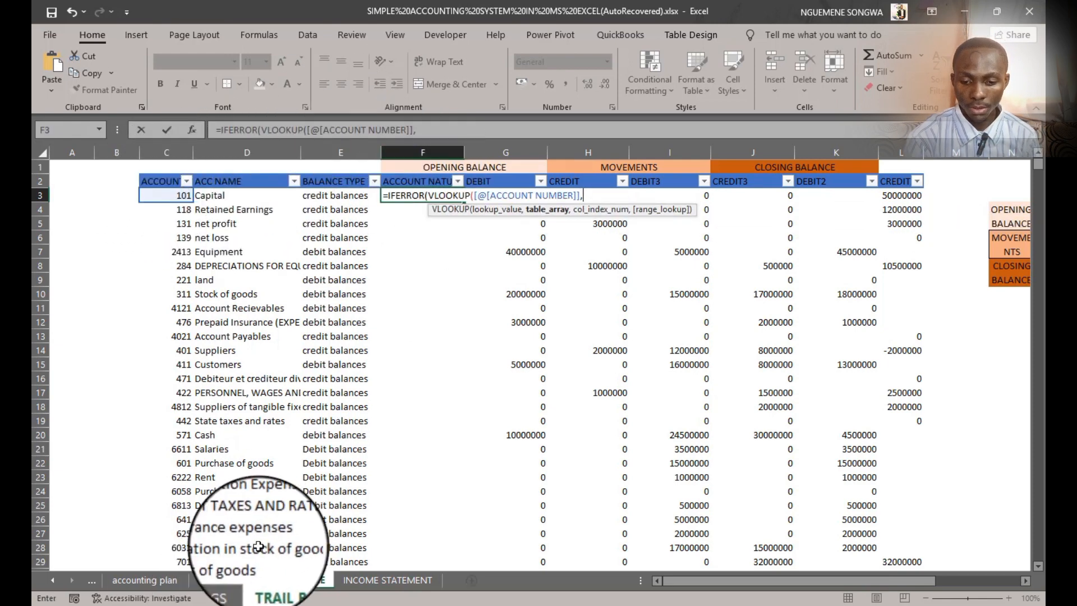
{"action": "left_click", "coordinate": [145, 580]}
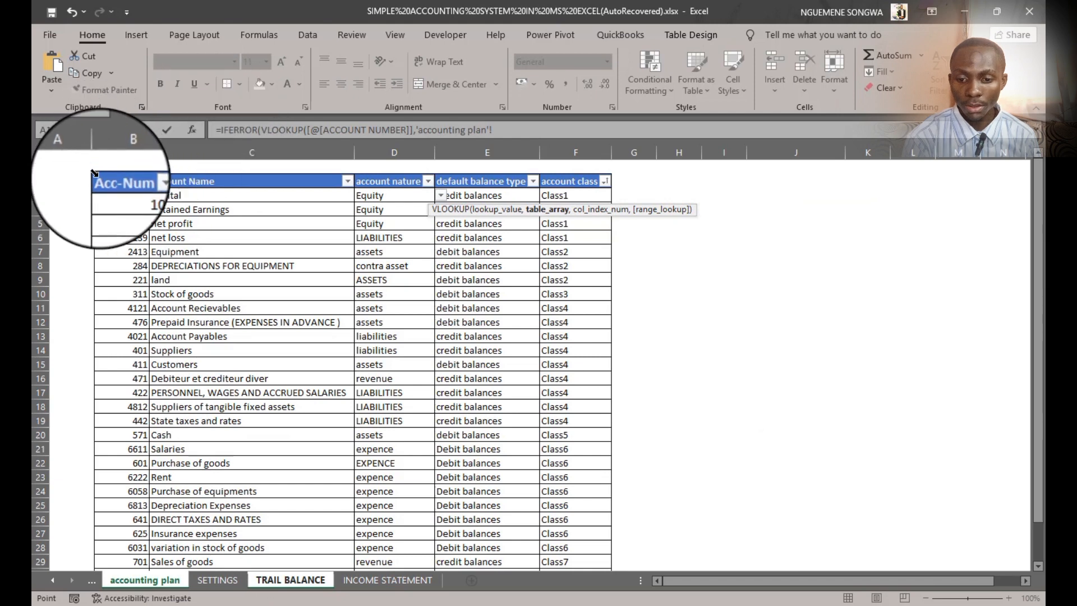
{"action": "left_click", "coordinate": [101, 170]}
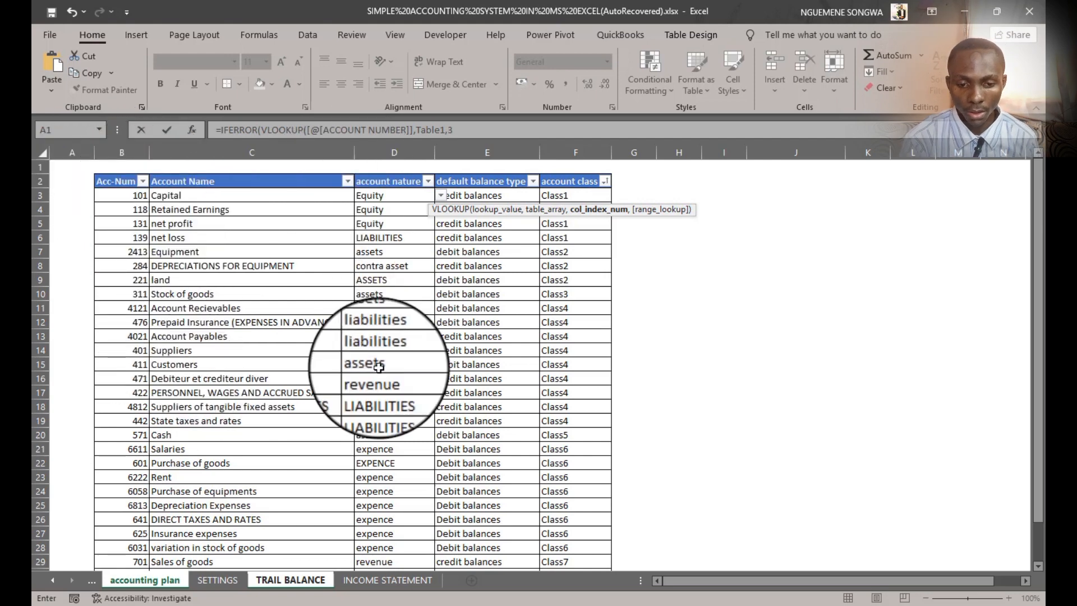
{"action": "type", "text": ",3,"}
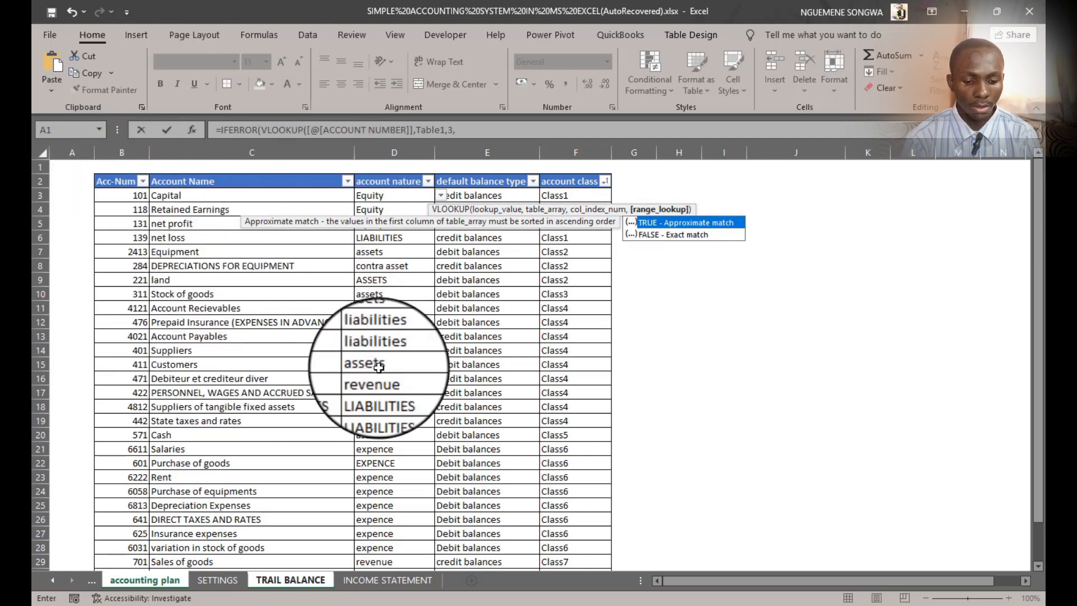
{"action": "type", "text": "0),\""}
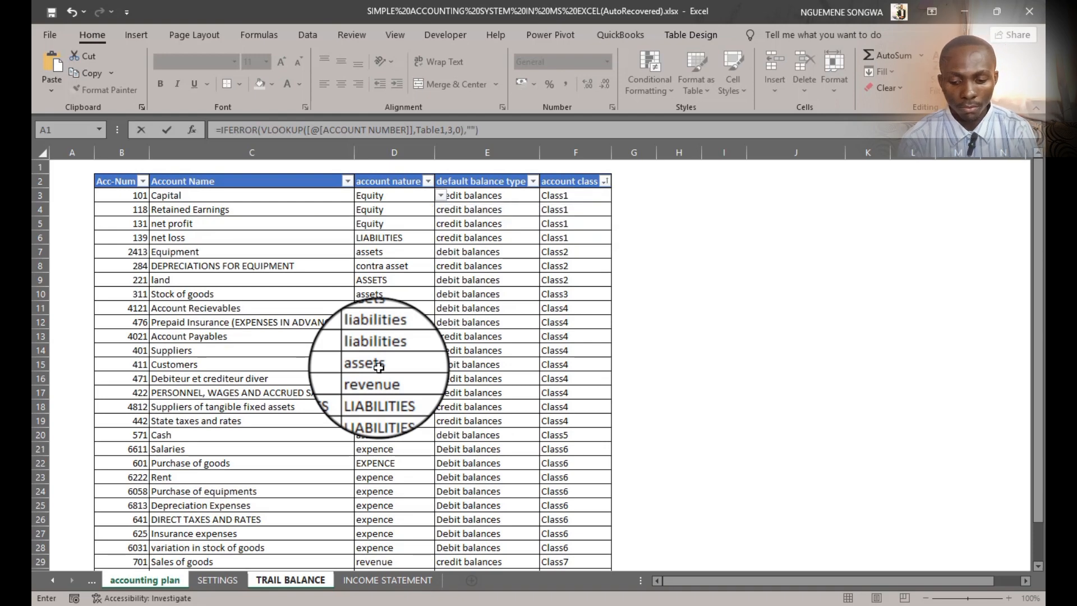
{"action": "key", "text": "Tab"}
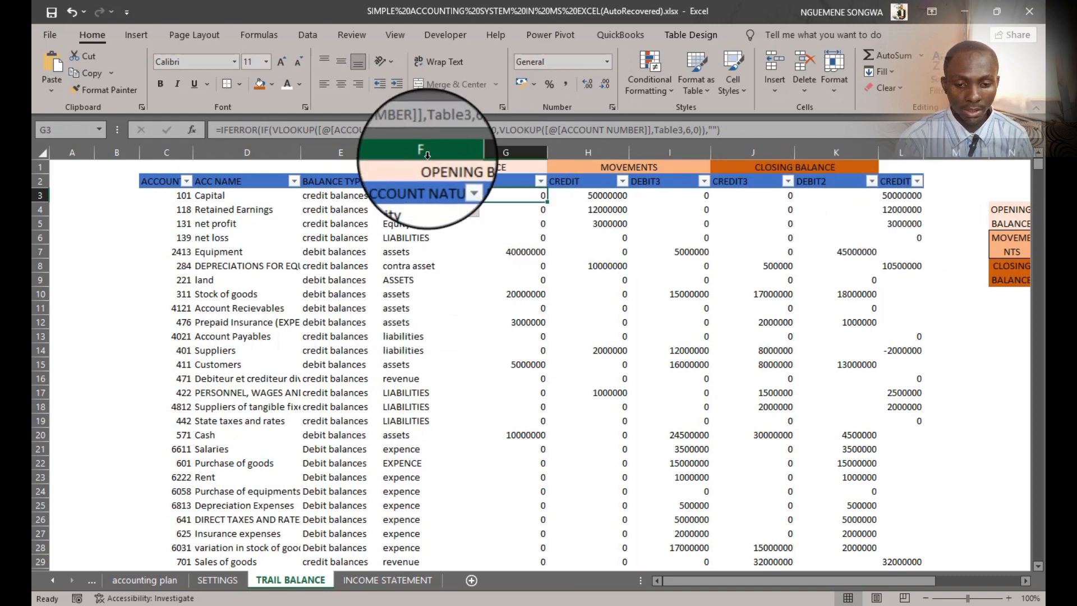
{"action": "left_click", "coordinate": [482, 167]}
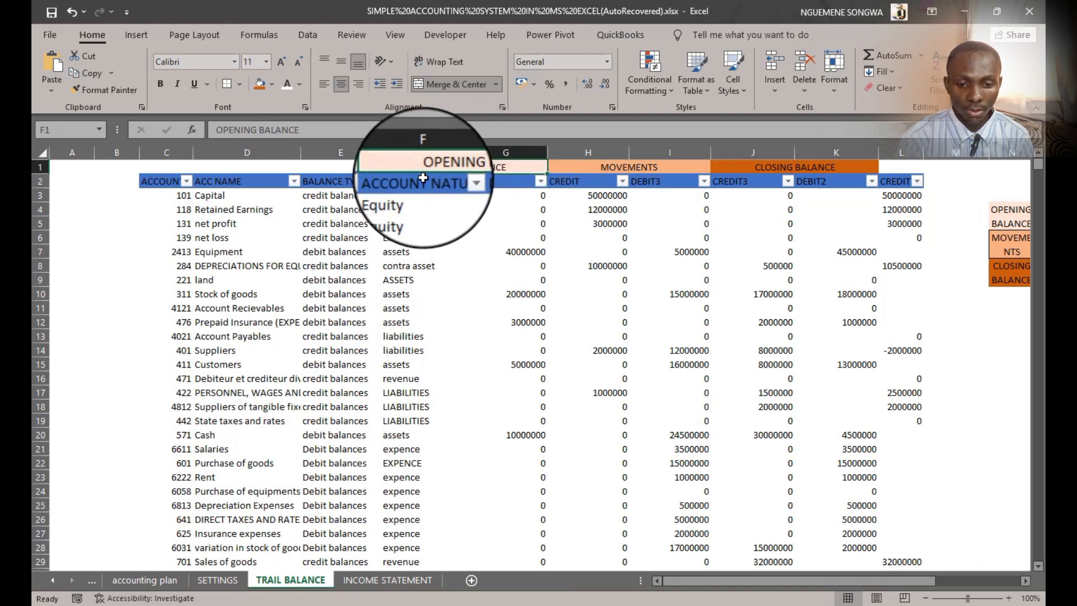
{"action": "right_click", "coordinate": [423, 180]}
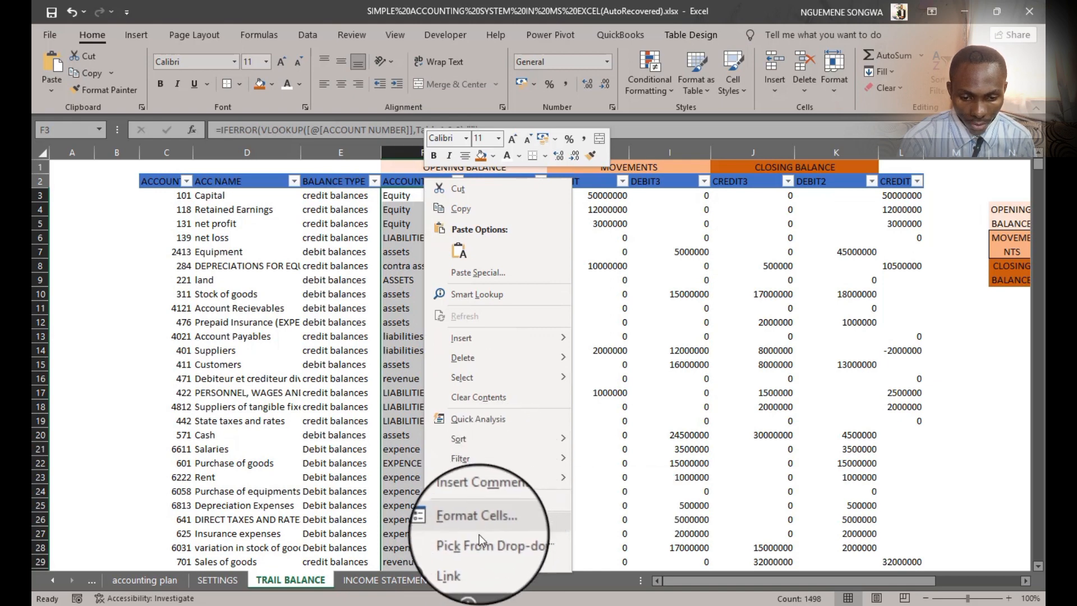
{"action": "mouse_move", "coordinate": [500, 432]}
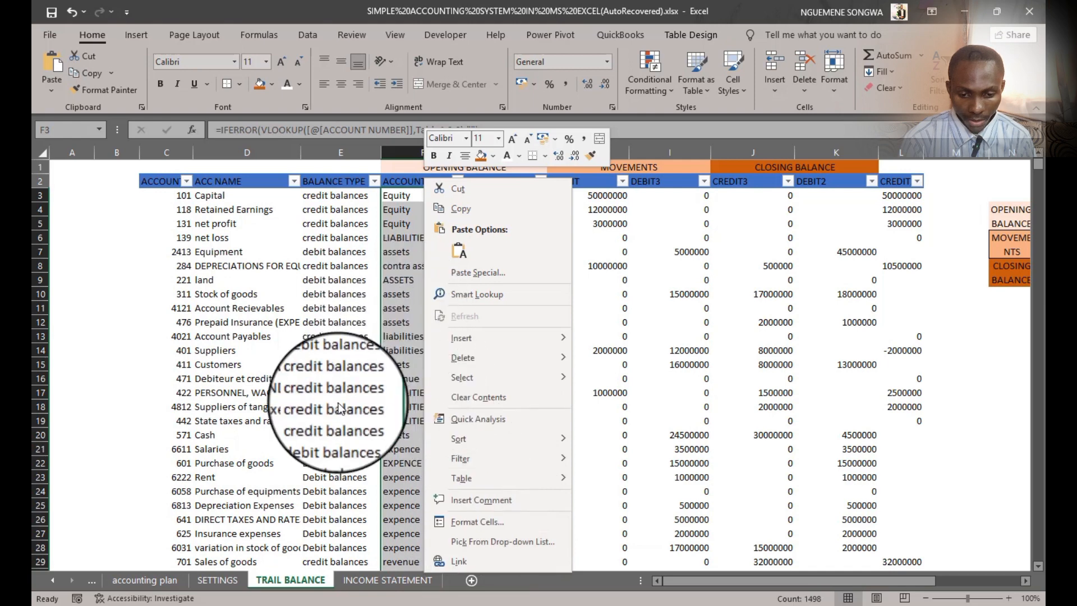
{"action": "left_click", "coordinate": [315, 400]}
{"action": "right_click", "coordinate": [414, 155]}
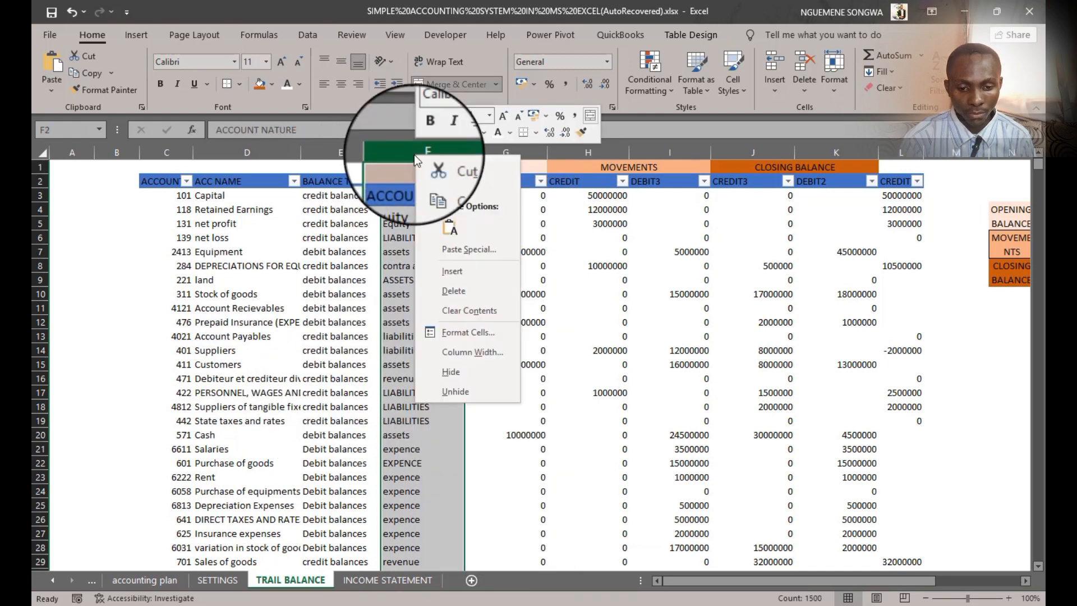
{"action": "left_click", "coordinate": [389, 245]}
{"action": "left_click", "coordinate": [410, 183]}
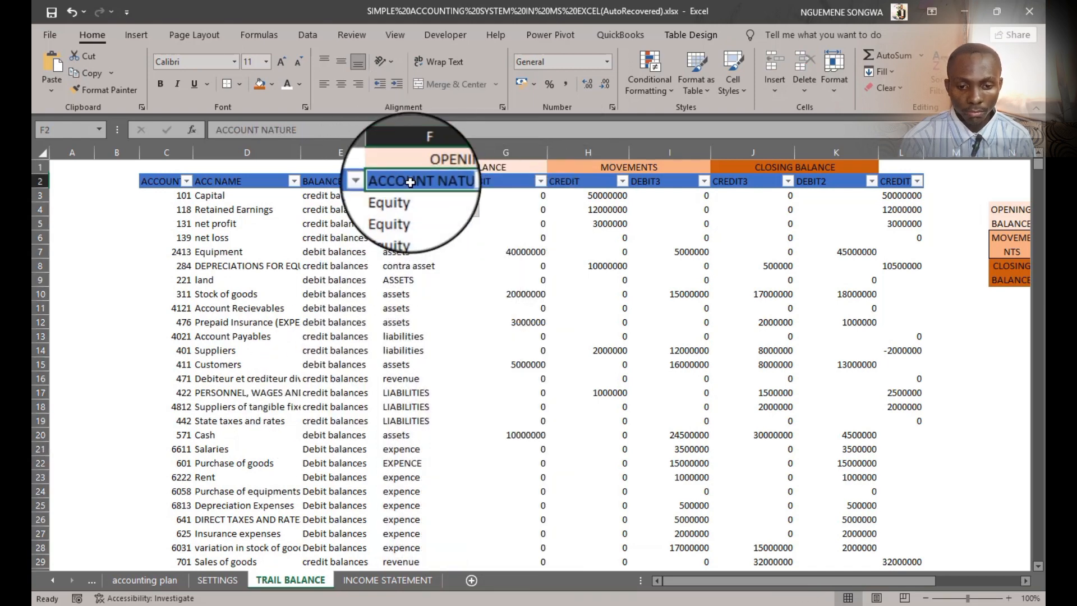
{"action": "left_click", "coordinate": [411, 174]}
{"action": "right_click", "coordinate": [411, 175]}
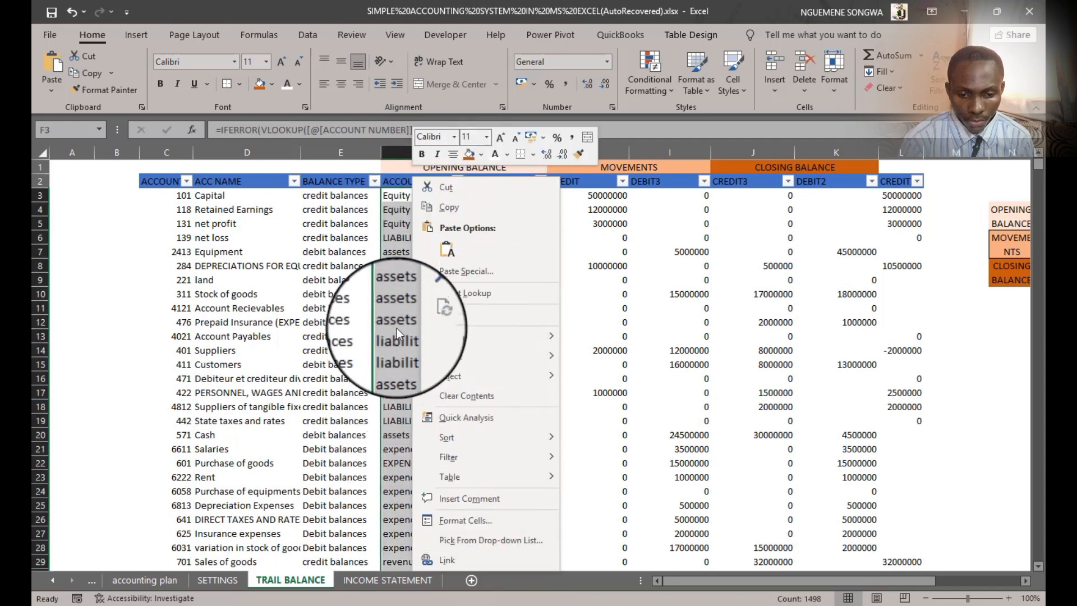
{"action": "key", "text": "Escape"}
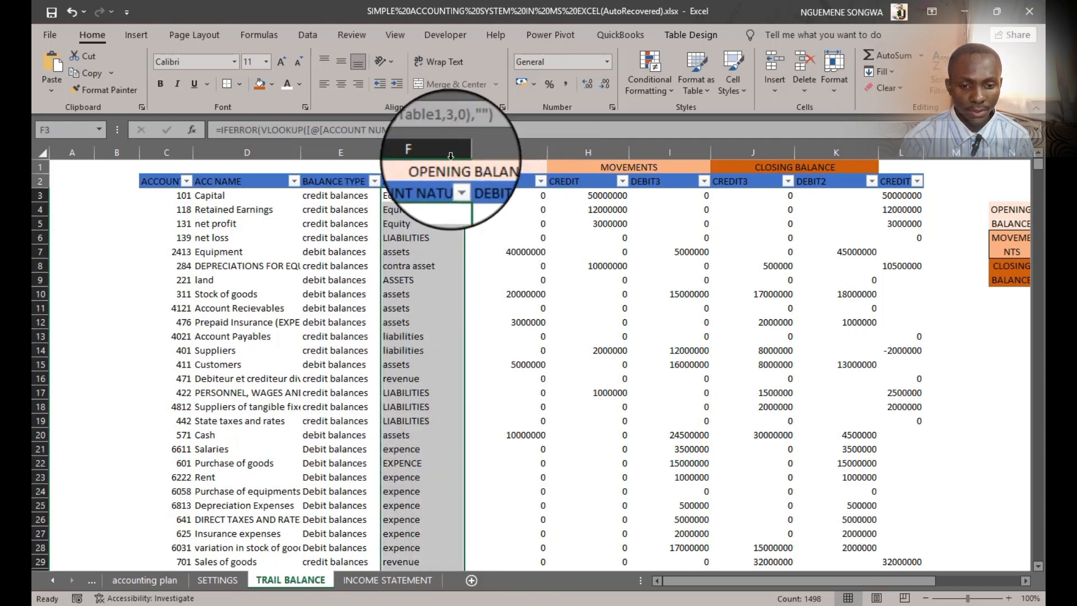
Step: Try to shift the merged OPENING BALANCE, MOVEMENTS and CLOSING BALANCE headings in row 1 to the right
{"action": "left_click", "coordinate": [443, 167]}
{"action": "left_click_drag", "start_coordinate": [604, 164], "coordinate": [766, 159]}
{"action": "left_click_drag", "start_coordinate": [662, 173], "coordinate": [736, 172]}
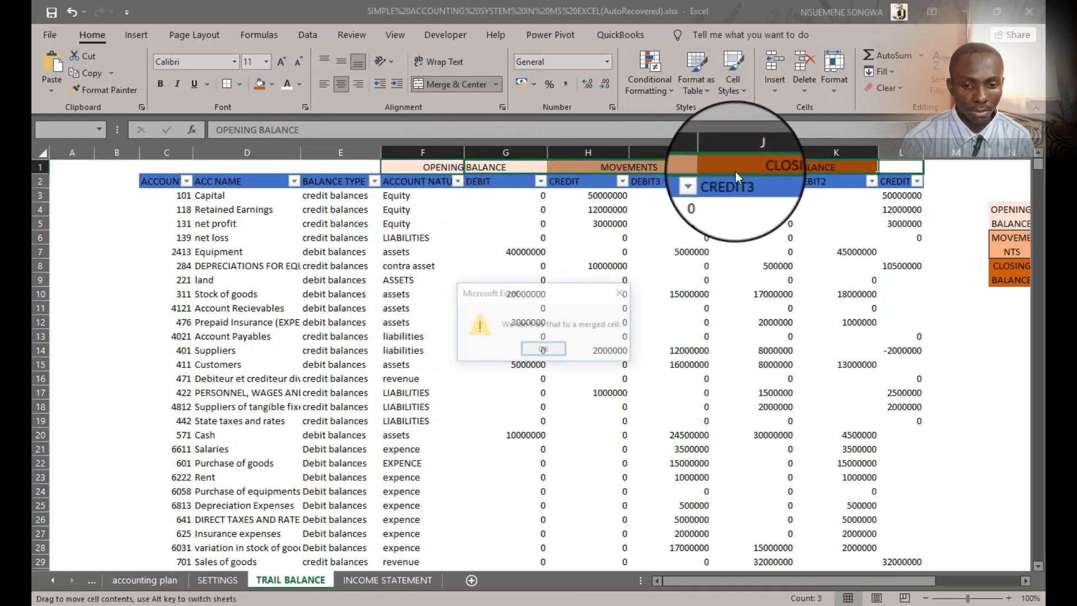
{"action": "left_click", "coordinate": [556, 353]}
Step: Unmerge the OPENING BALANCE, MOVEMENTS and CLOSING BALANCE headings and move them one column over so they start in G1
{"action": "left_click_drag", "start_coordinate": [457, 167], "coordinate": [776, 167]}
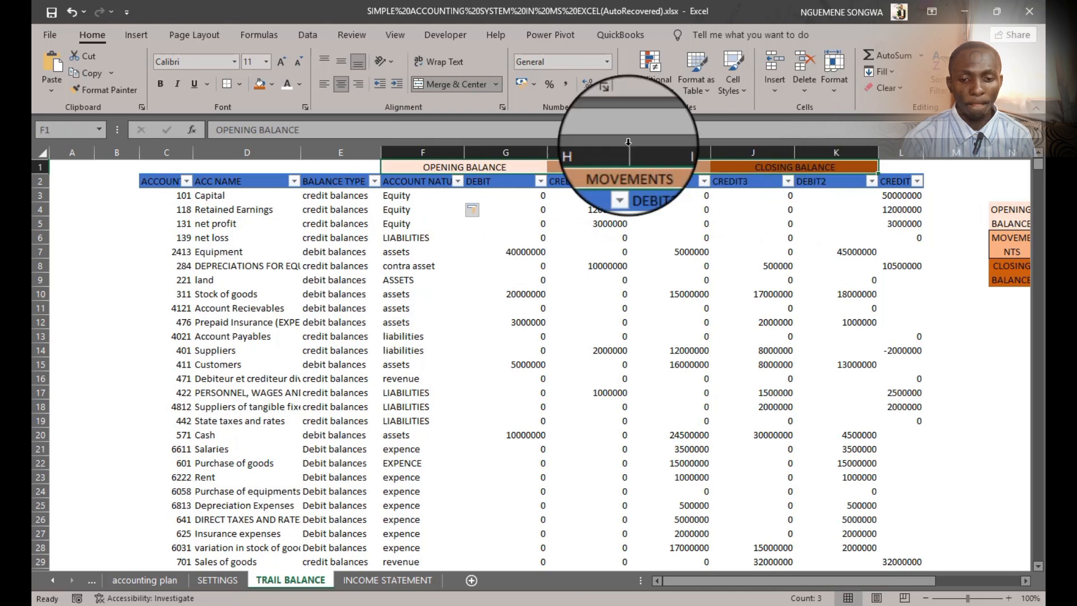
{"action": "left_click", "coordinate": [449, 85]}
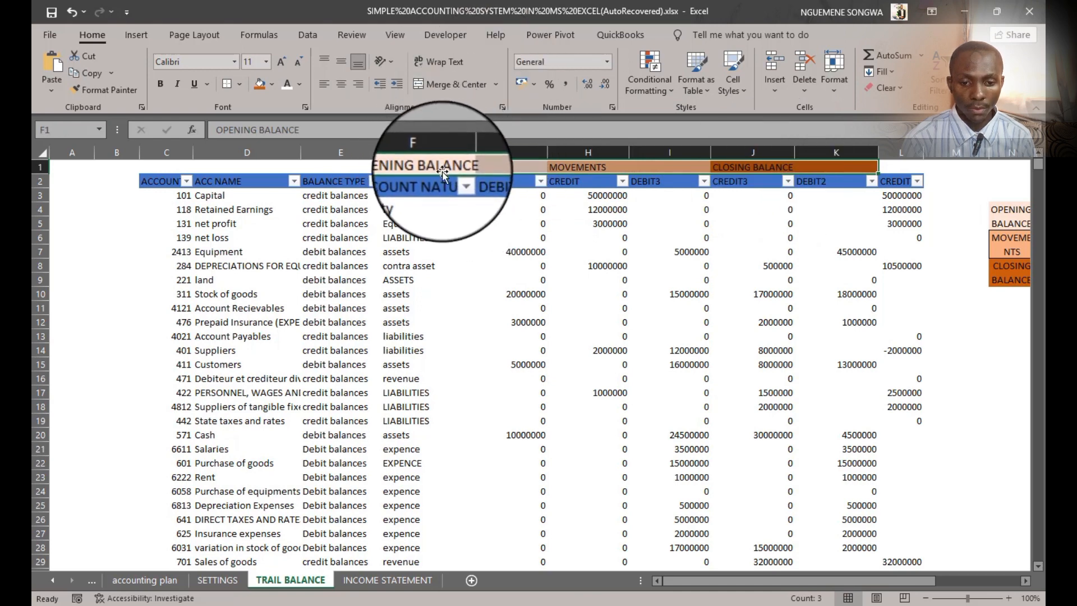
{"action": "left_click_drag", "start_coordinate": [442, 172], "coordinate": [583, 167]}
{"action": "left_click", "coordinate": [566, 280]}
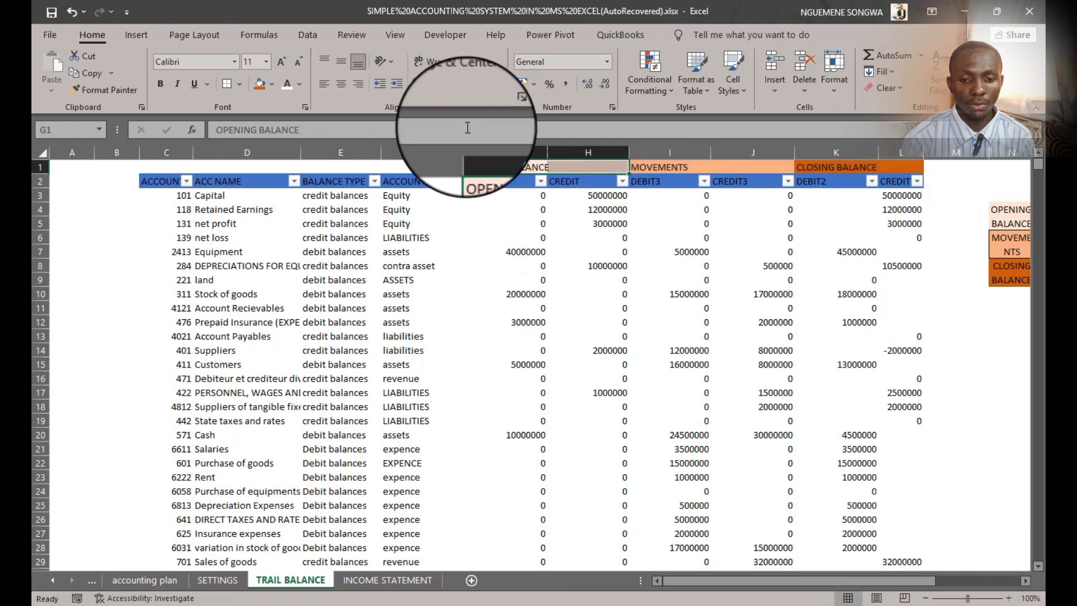
Step: Merge and center OPENING BALANCE across G1:H1, MOVEMENTS across I1:J1 and CLOSING BALANCE across K1:L1
{"action": "left_click", "coordinate": [445, 82]}
{"action": "left_click_drag", "start_coordinate": [651, 167], "coordinate": [750, 167]}
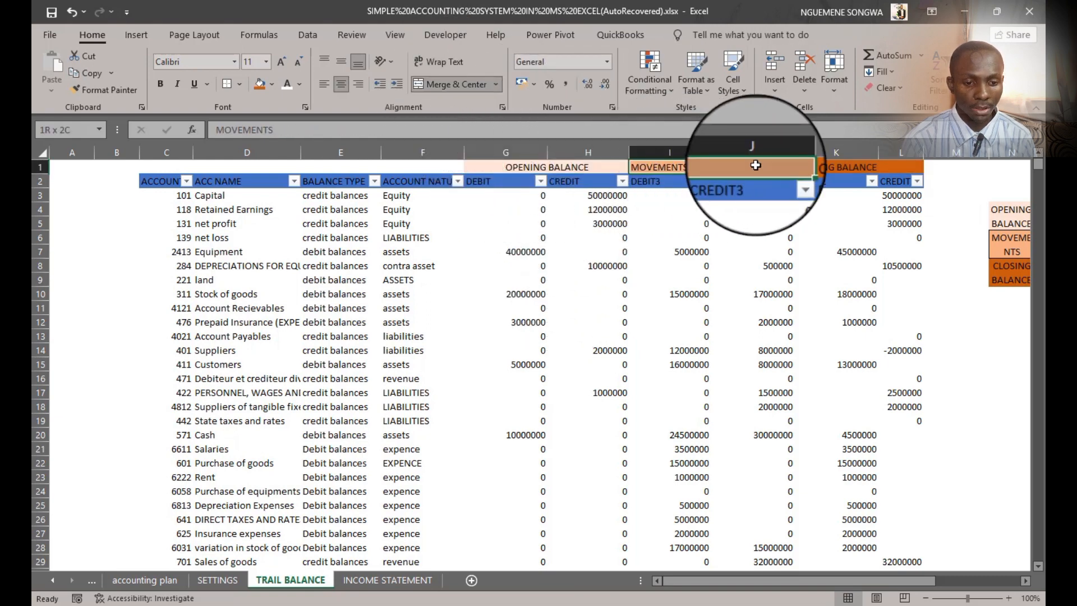
{"action": "left_click", "coordinate": [449, 83]}
{"action": "left_click_drag", "start_coordinate": [819, 167], "coordinate": [884, 167]}
{"action": "left_click", "coordinate": [449, 83]}
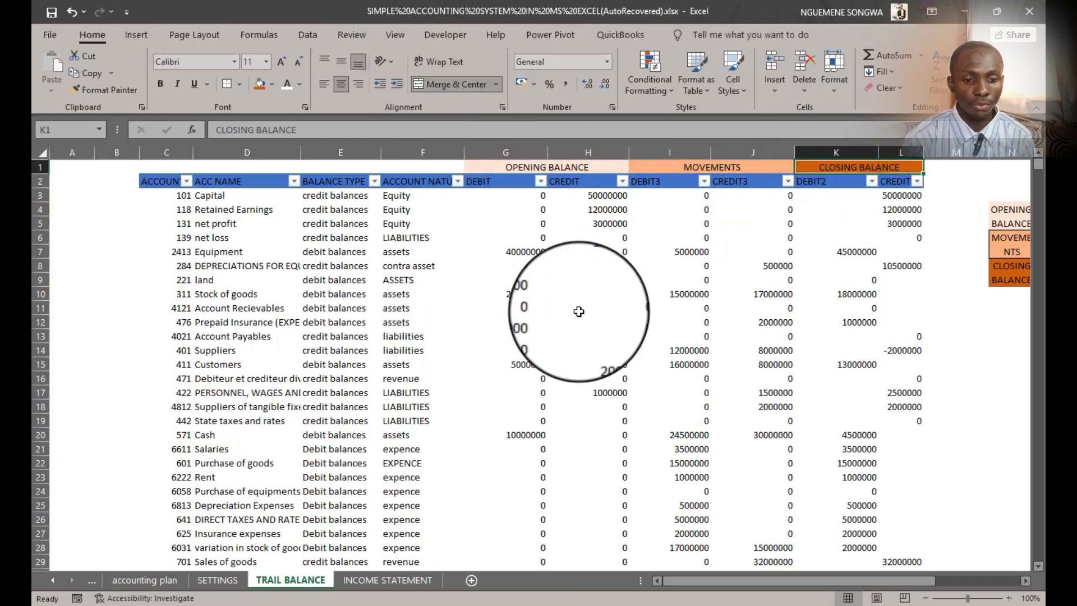
{"action": "left_click", "coordinate": [558, 308]}
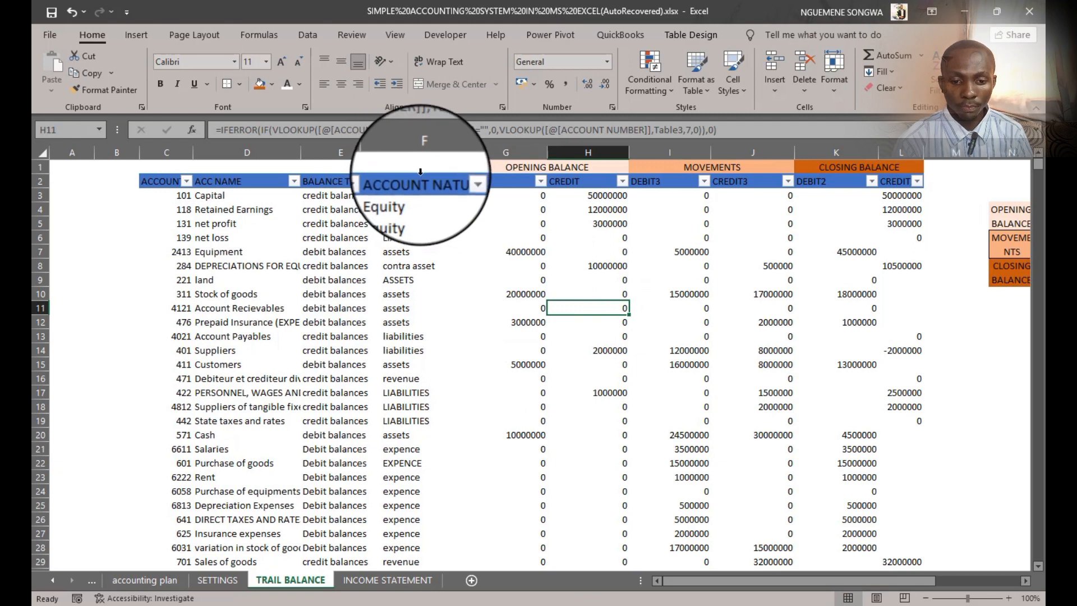
Step: Hide the ACCOUNT NATURE column F and the BALANCE TYPE column E on the TRAIL BALANCE sheet
{"action": "left_click", "coordinate": [425, 155]}
{"action": "right_click", "coordinate": [427, 160]}
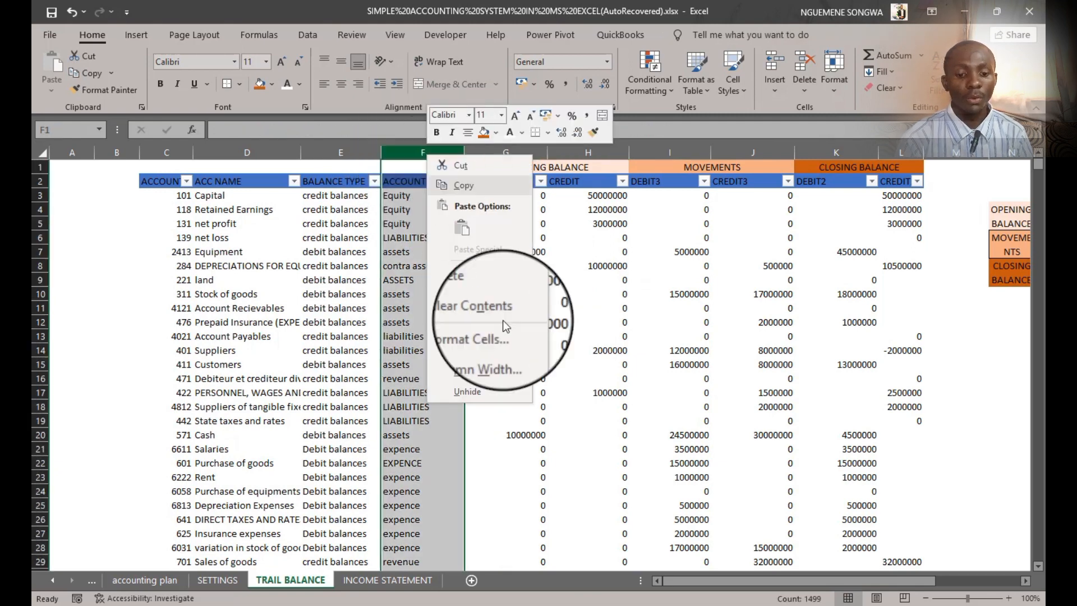
{"action": "left_click", "coordinate": [488, 376]}
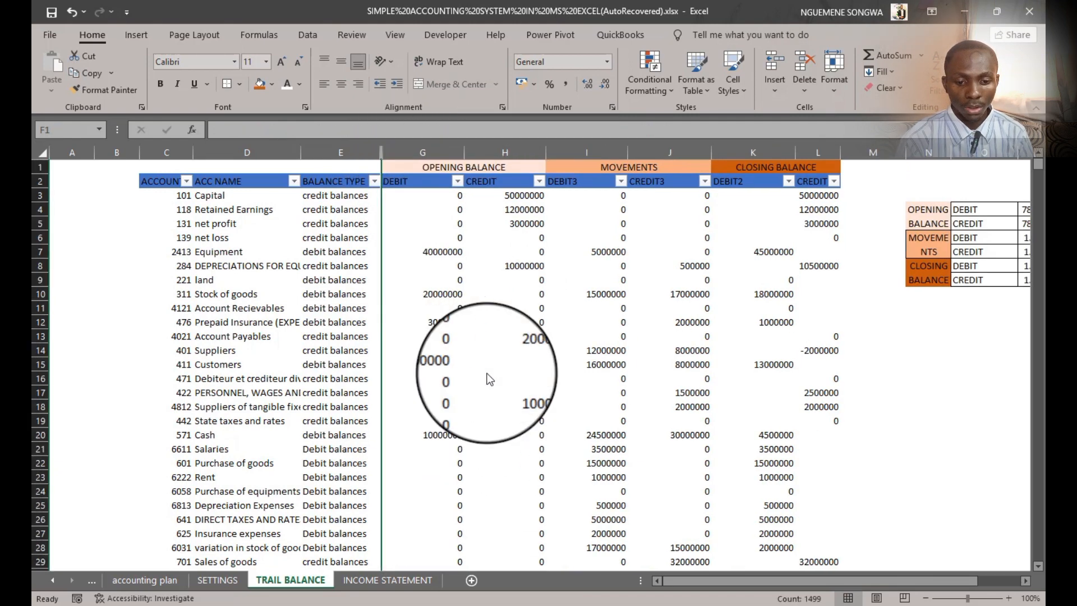
{"action": "left_click", "coordinate": [353, 148]}
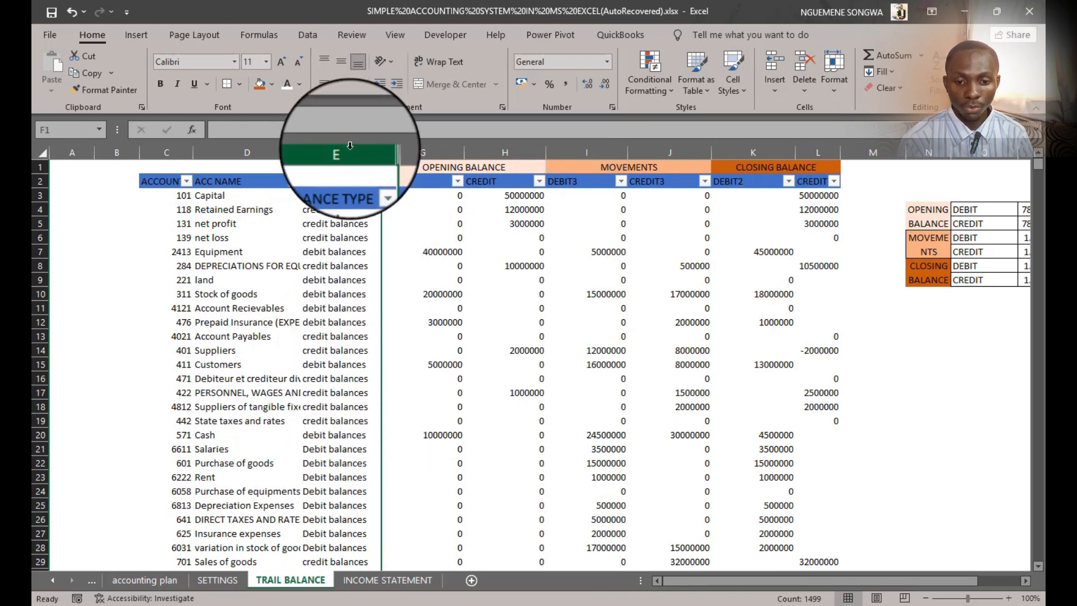
{"action": "right_click", "coordinate": [353, 151]}
{"action": "left_click", "coordinate": [395, 365]}
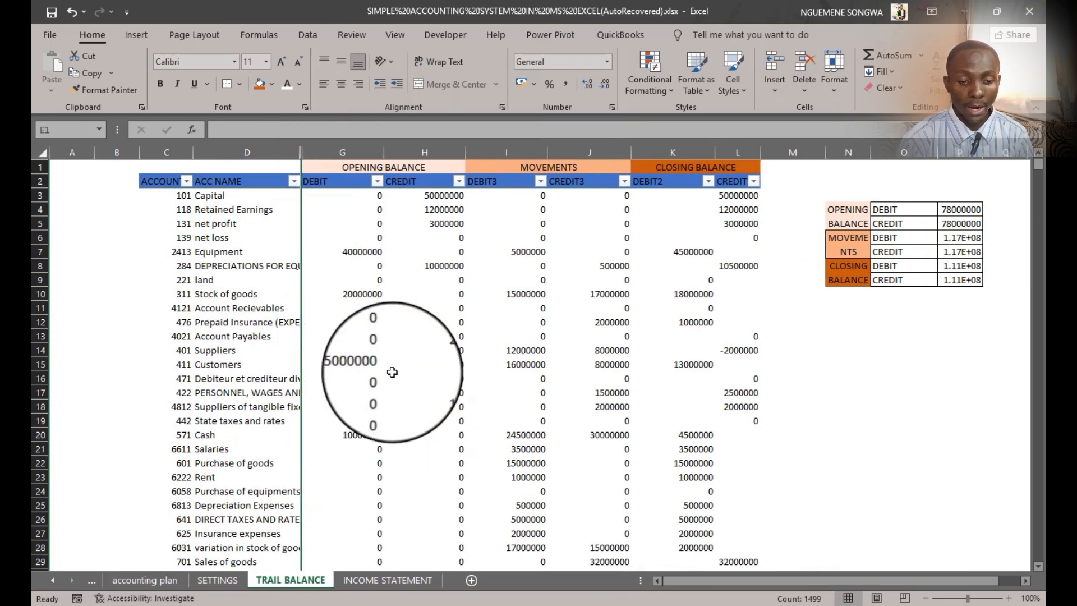
Step: Refresh the PivotTable on the INCOME STATEMENT sheet and replace its BALANCE TYPE filter with the ACCOUNT NATURE field
{"action": "left_click", "coordinate": [395, 580]}
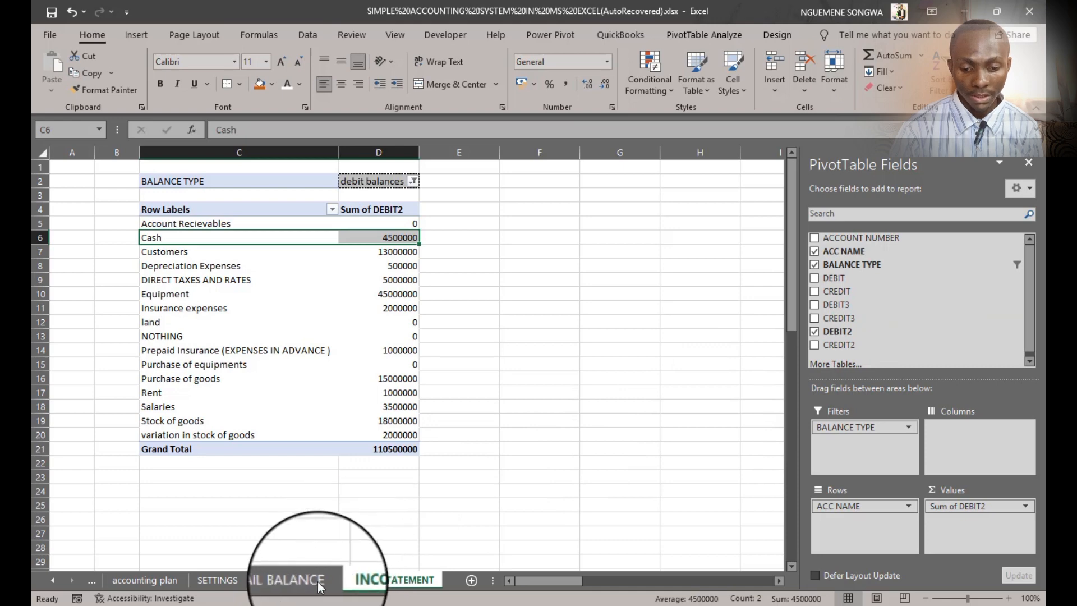
{"action": "left_click", "coordinate": [299, 583]}
{"action": "left_click", "coordinate": [449, 421]}
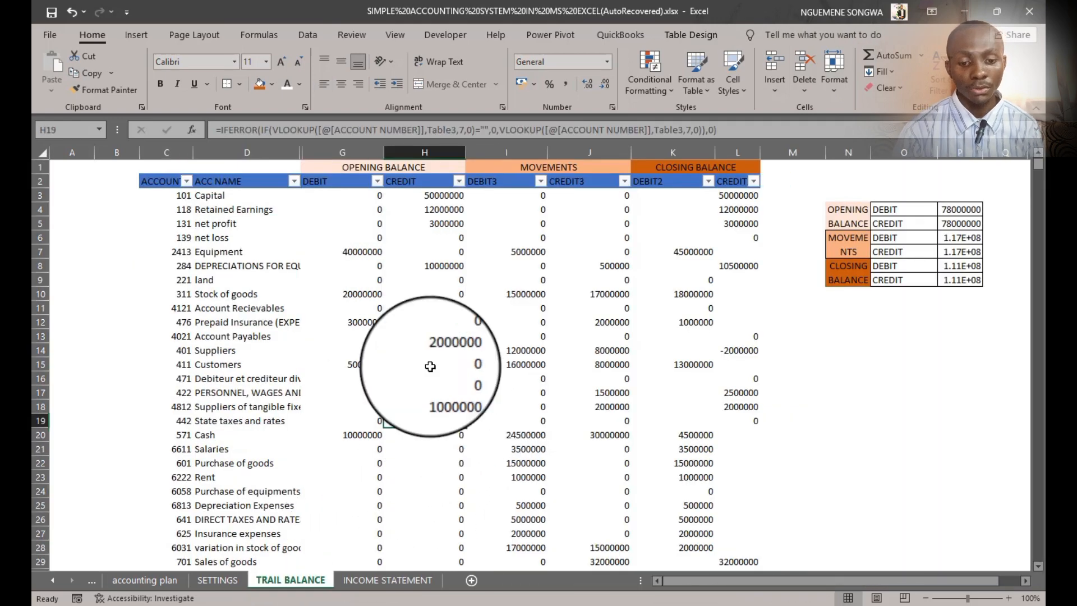
{"action": "left_click", "coordinate": [387, 581]}
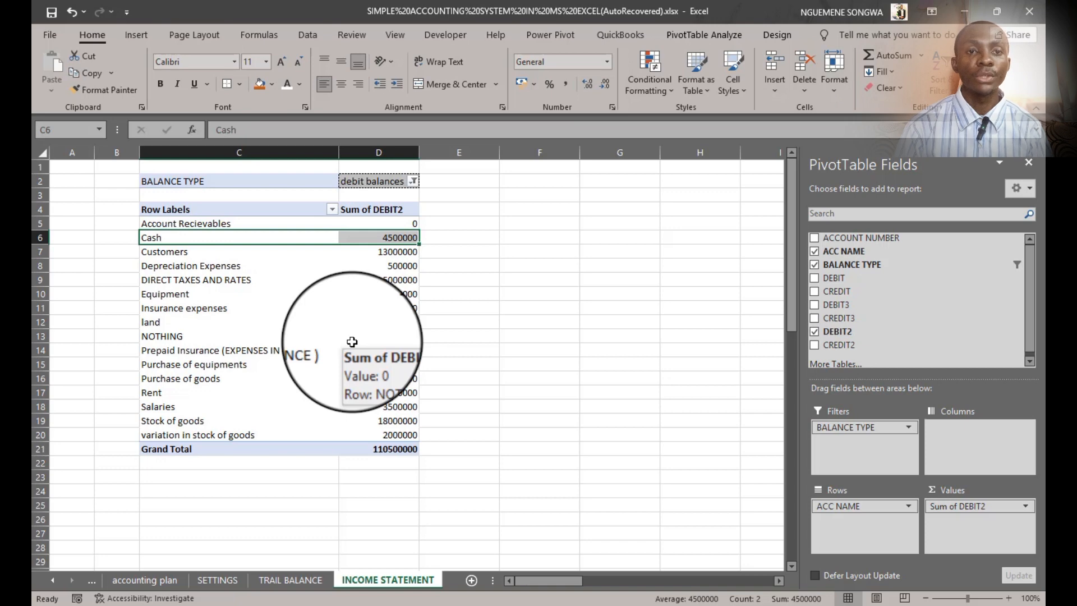
{"action": "left_click", "coordinate": [702, 36]}
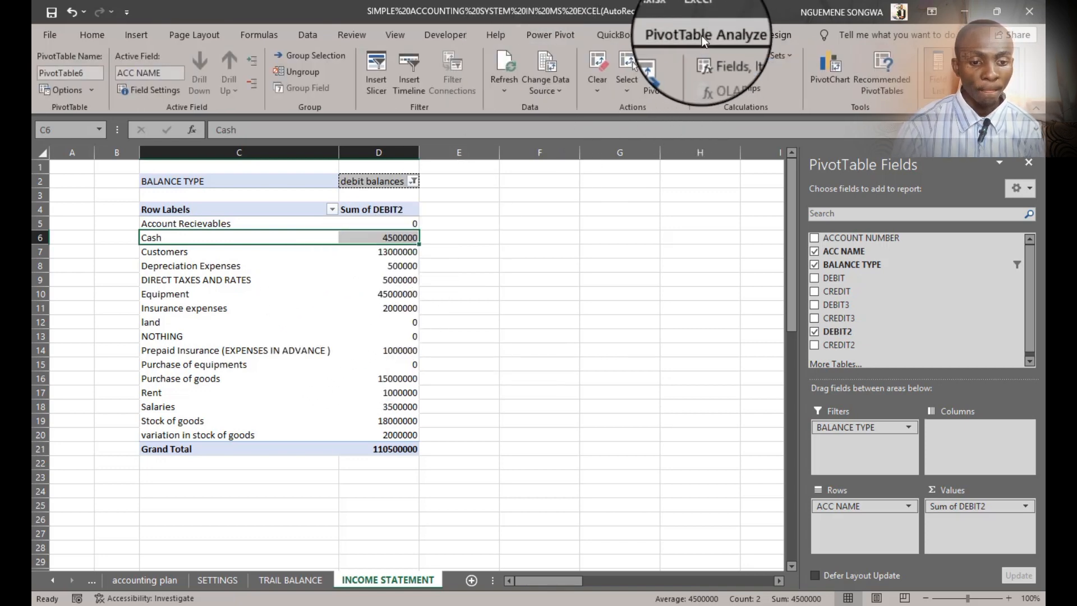
{"action": "left_click", "coordinate": [503, 65]}
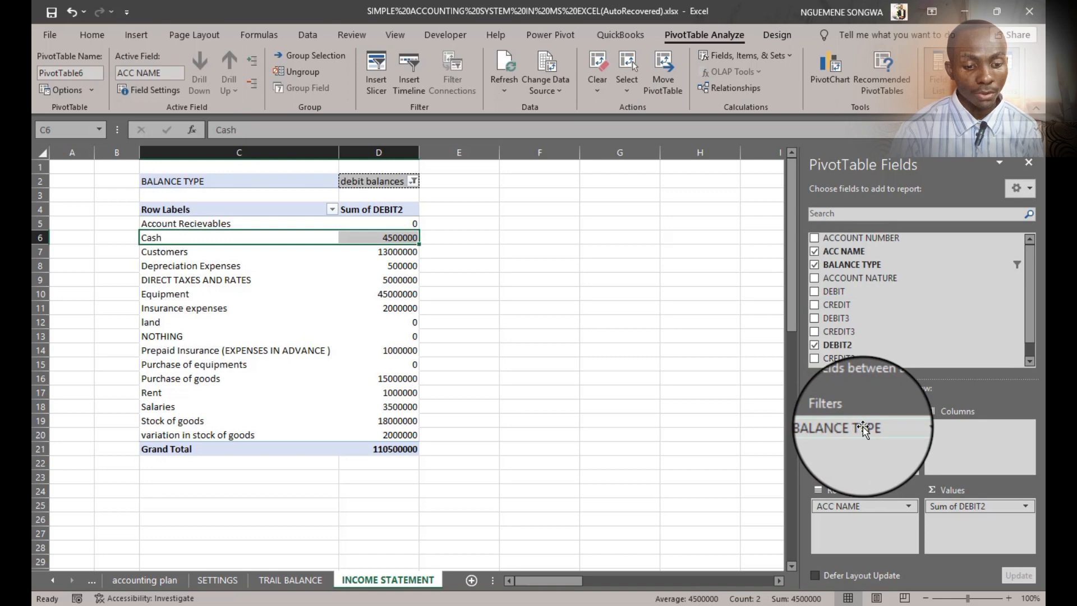
{"action": "mouse_move", "coordinate": [862, 426]}
{"action": "left_mouse_down"}
{"action": "mouse_move", "coordinate": [872, 247]}
{"action": "mouse_move", "coordinate": [843, 279]}
{"action": "mouse_move", "coordinate": [854, 440]}
{"action": "left_mouse_up"}
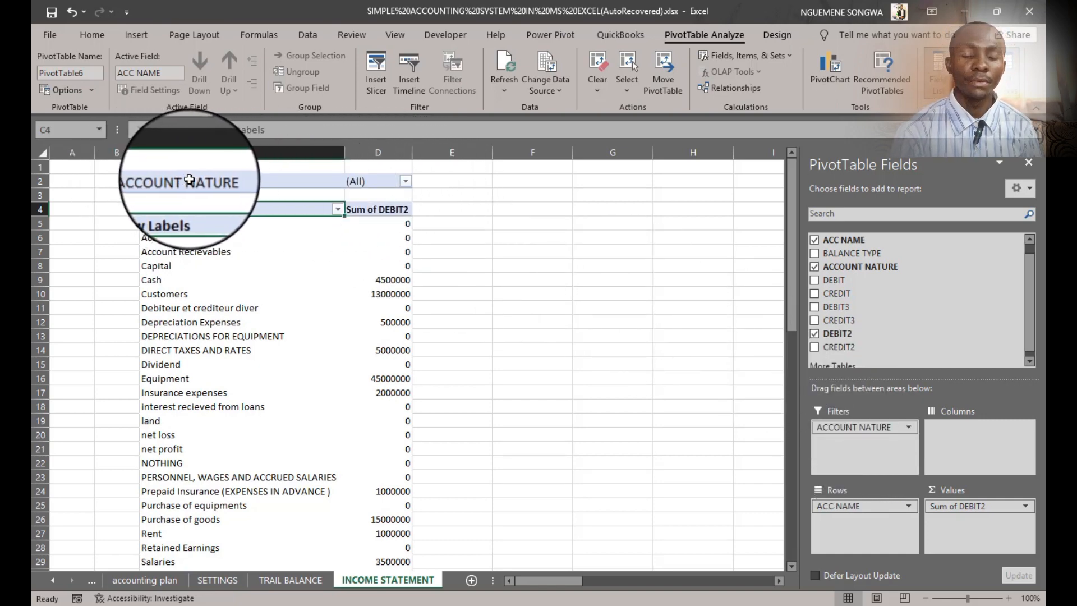
Step: Filter the DEBIT2 PivotTable on the INCOME STATEMENT sheet to the expence account nature
{"action": "left_click", "coordinate": [405, 181]}
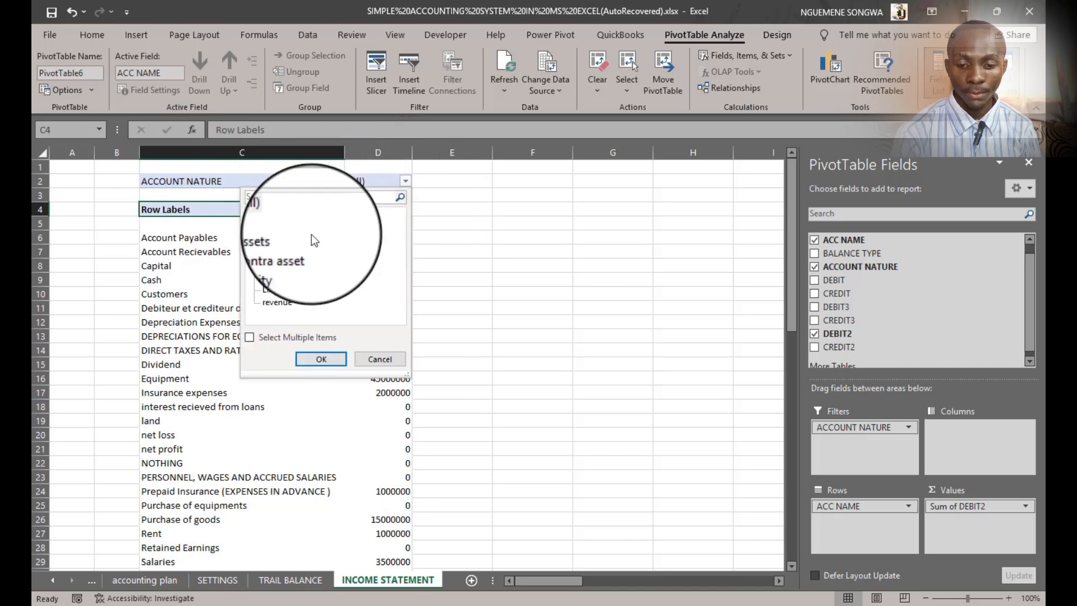
{"action": "left_click", "coordinate": [276, 277]}
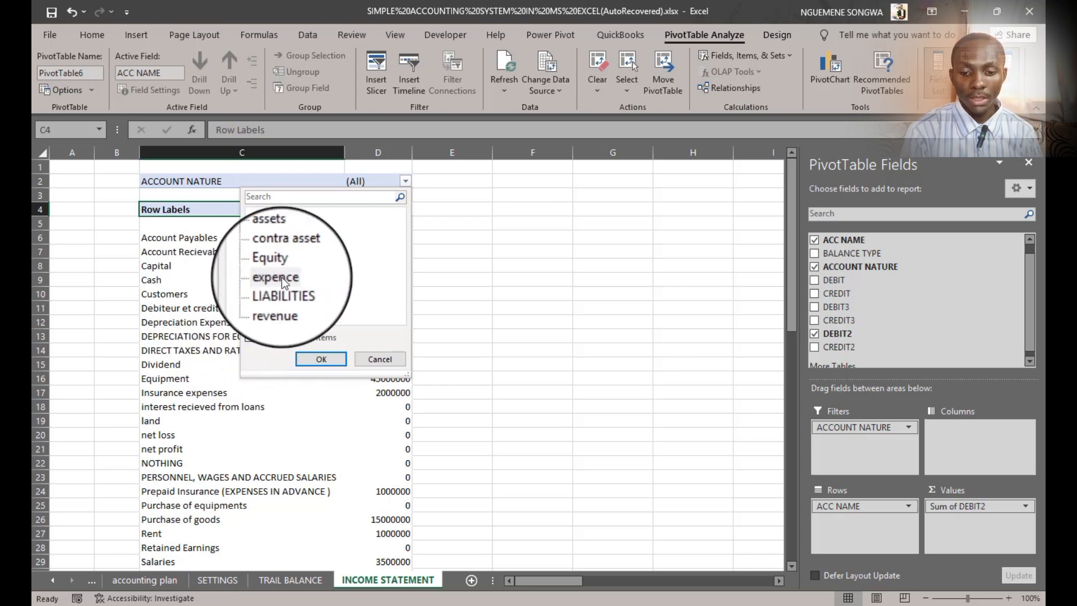
{"action": "left_click", "coordinate": [282, 277]}
{"action": "left_click", "coordinate": [327, 361]}
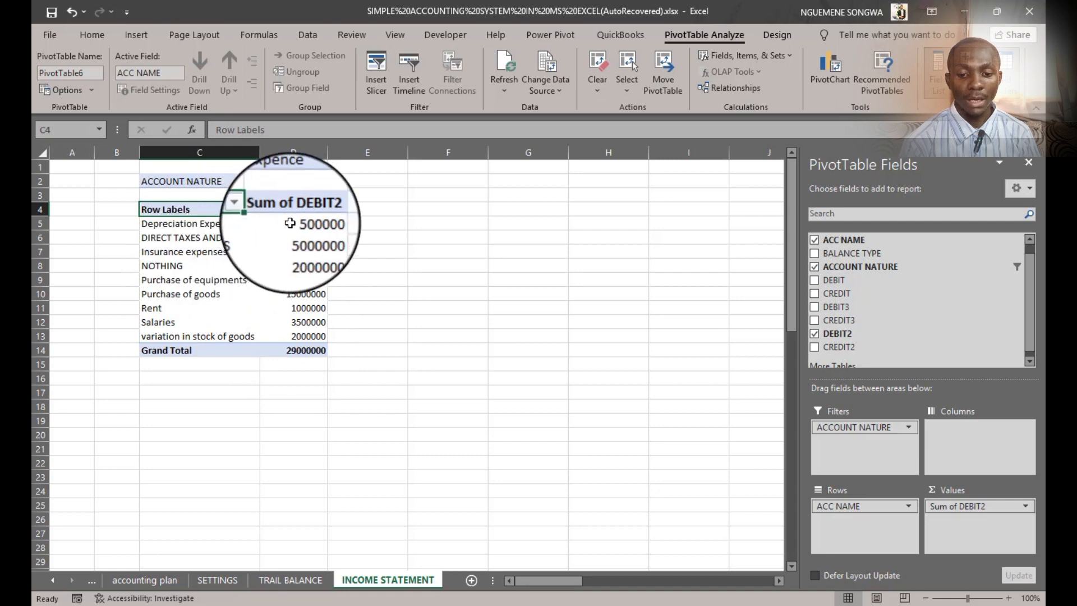
Step: Look up the NOTHING account in the accounting plan and go back to the INCOME STATEMENT sheet
{"action": "mouse_move", "coordinate": [303, 340]}
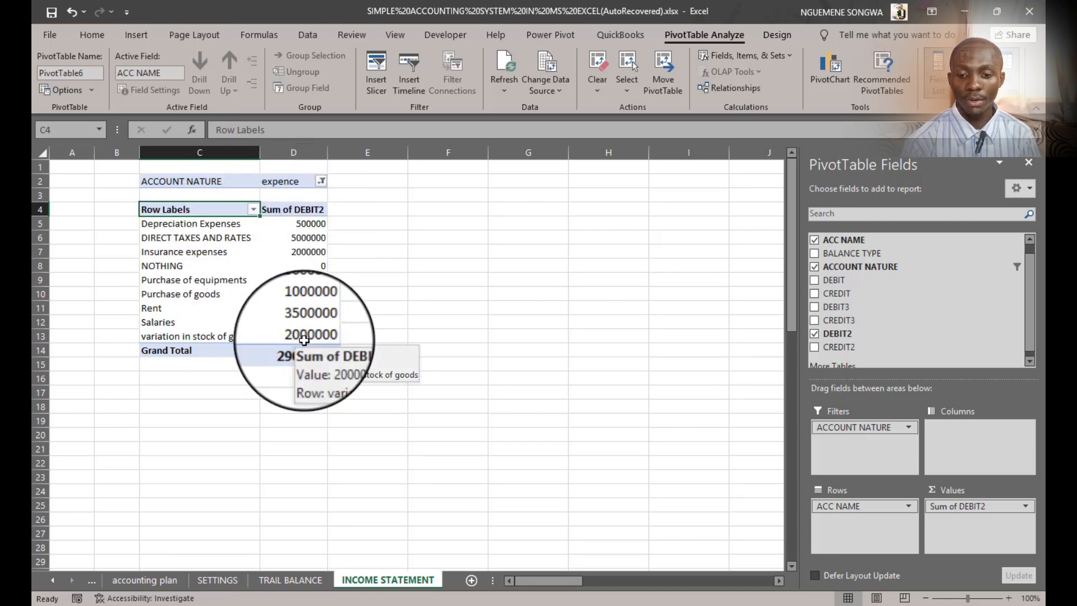
{"action": "left_click", "coordinate": [145, 580]}
{"action": "scroll", "coordinate": [180, 382], "scroll_direction": "down", "scroll_amount": 3}
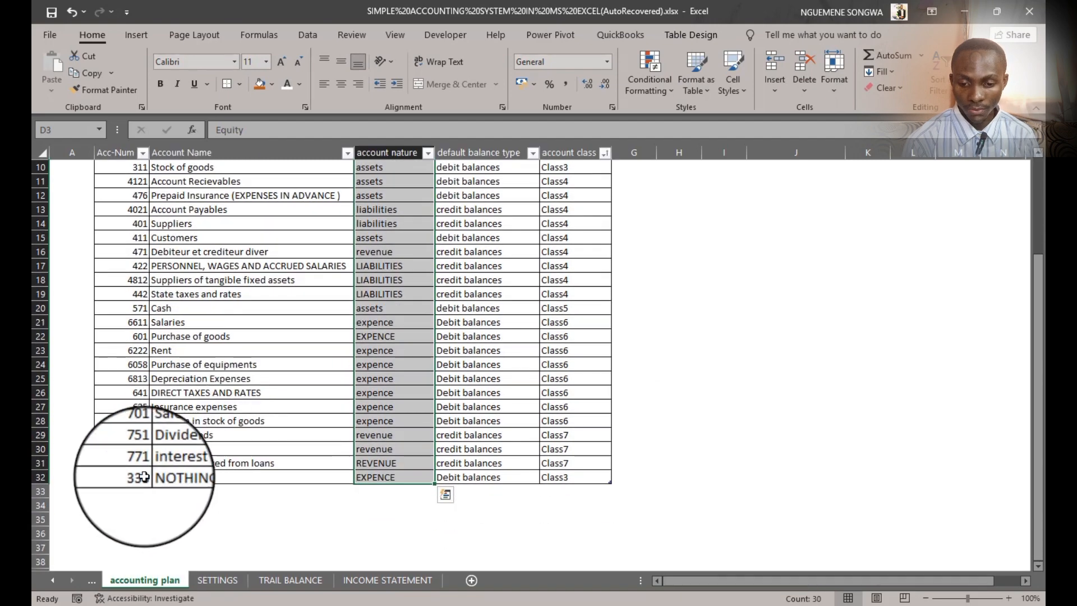
{"action": "left_click_drag", "start_coordinate": [119, 478], "coordinate": [226, 478]}
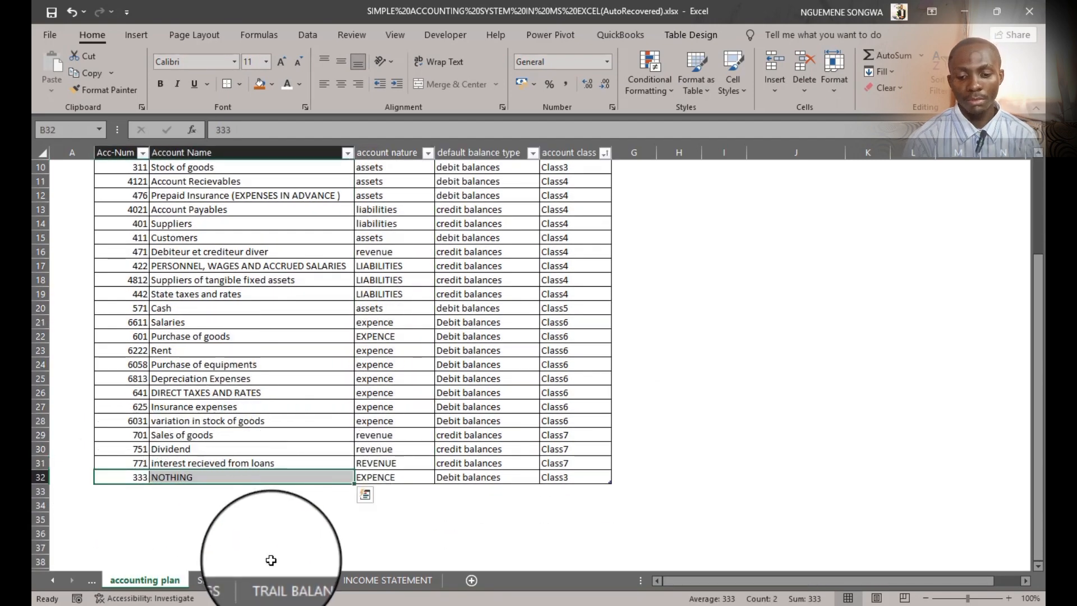
{"action": "left_click", "coordinate": [365, 581]}
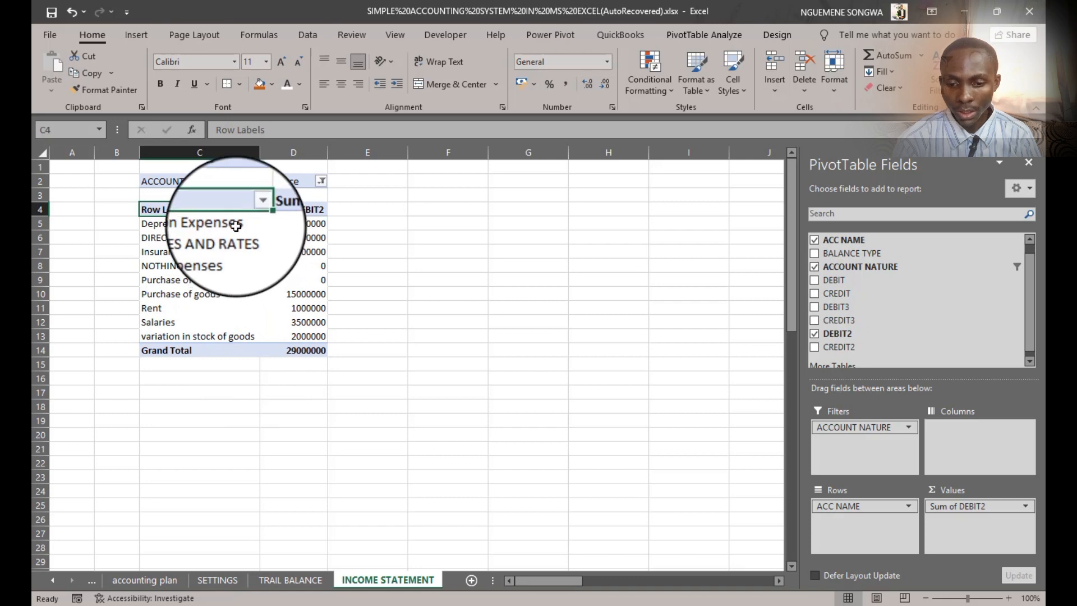
Step: In the accounting plan, change the account nature of Purchase of equipments to ASSETS
{"action": "left_click", "coordinate": [150, 281]}
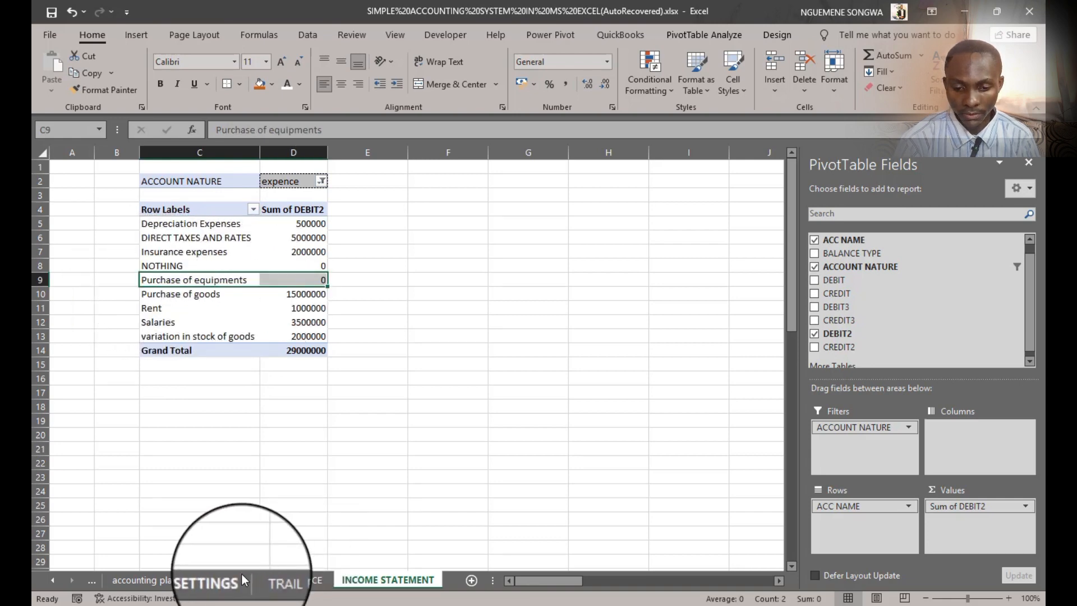
{"action": "left_click", "coordinate": [135, 584]}
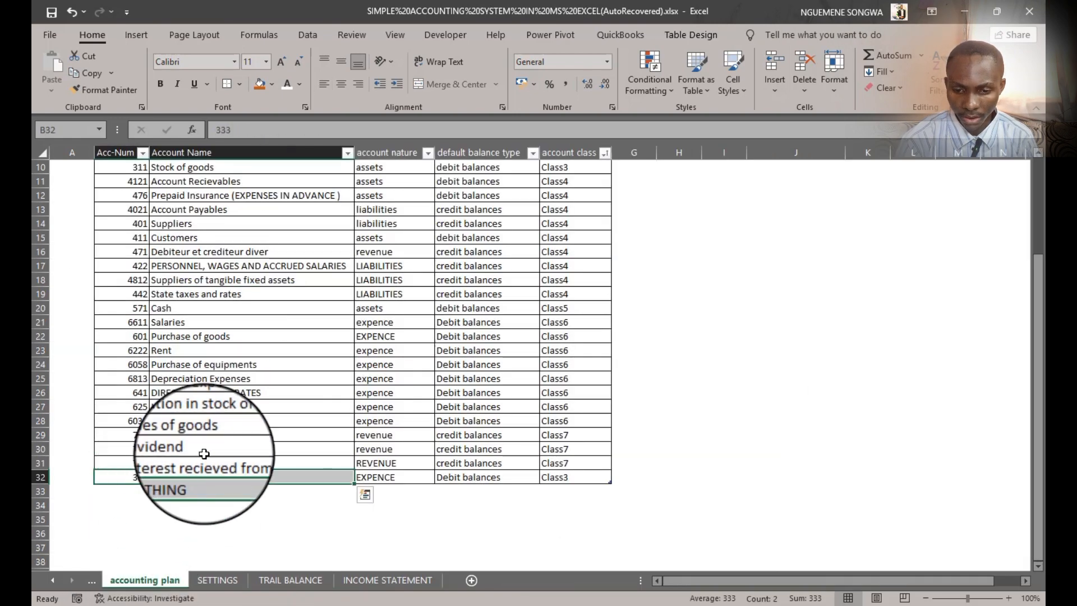
{"action": "left_click", "coordinate": [210, 364]}
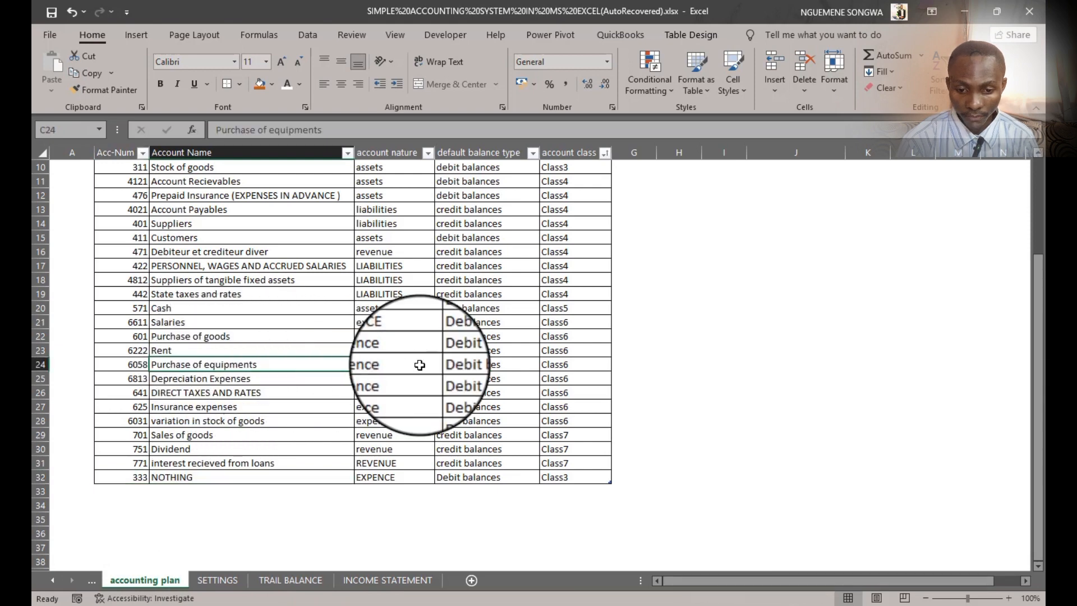
{"action": "left_click", "coordinate": [101, 363]}
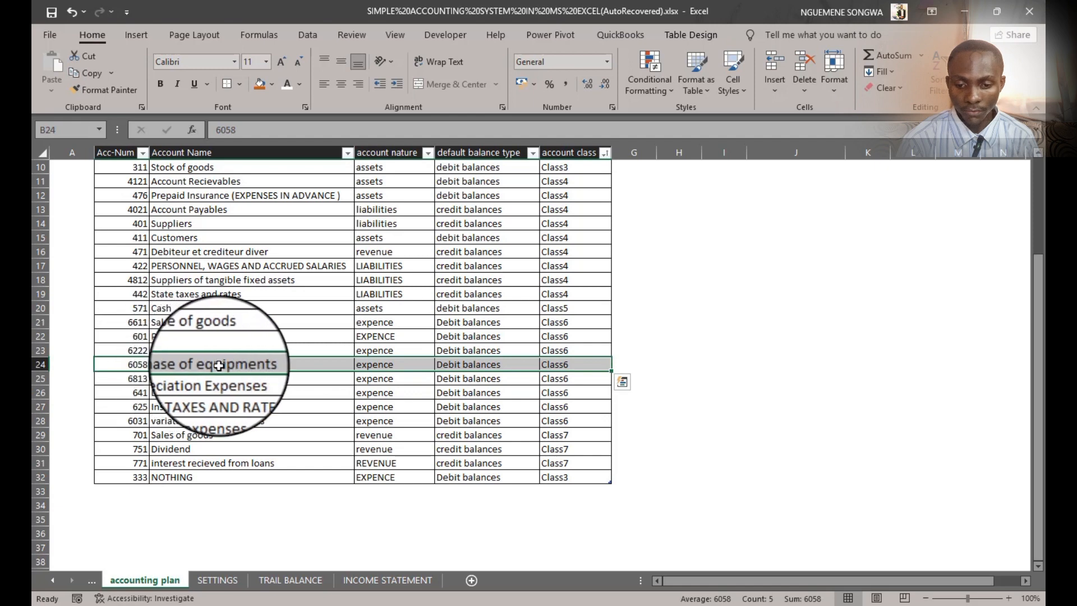
{"action": "left_click", "coordinate": [371, 365]}
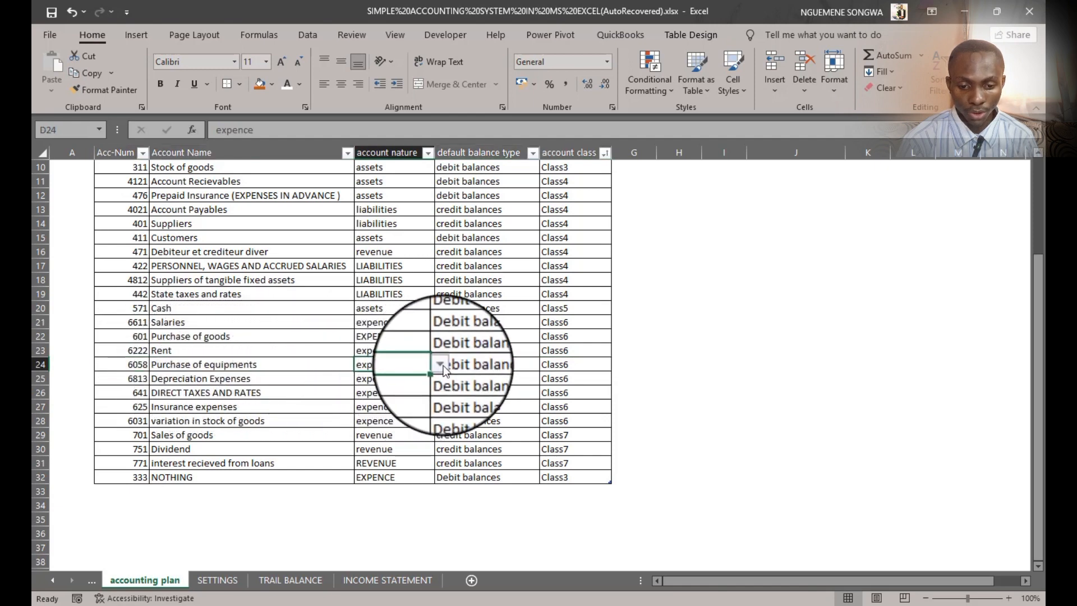
{"action": "left_click", "coordinate": [440, 364]}
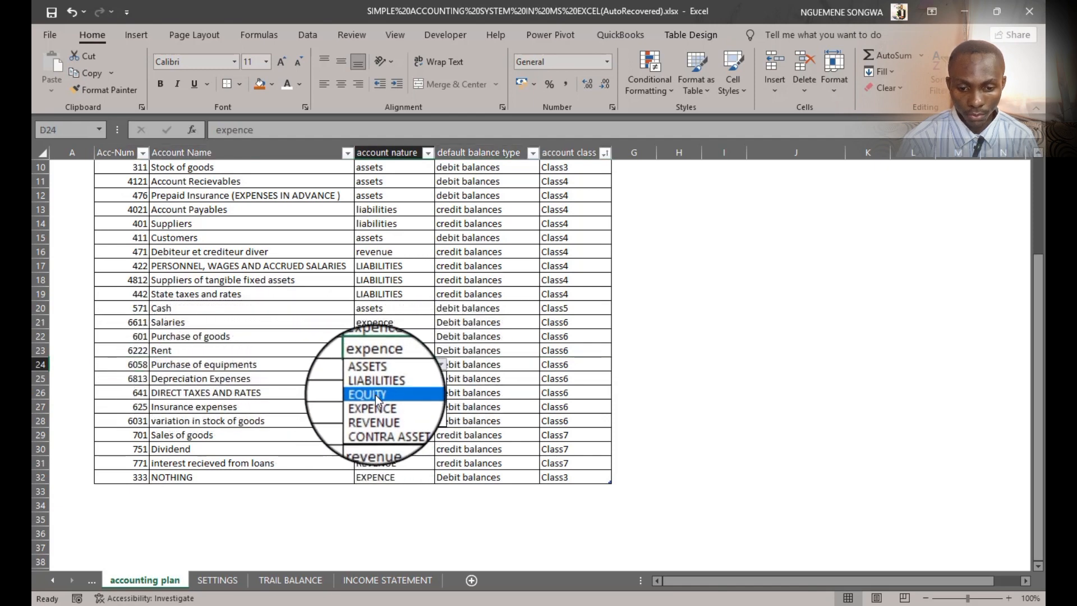
{"action": "left_click", "coordinate": [382, 377]}
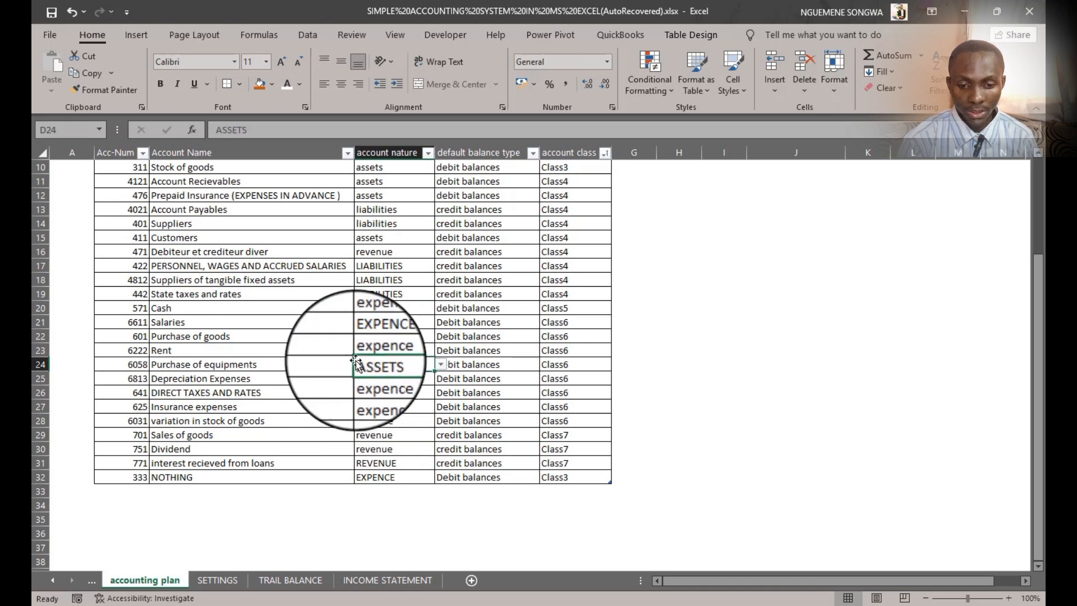
Step: Refresh the expence PivotTable on the INCOME STATEMENT sheet and check its Grand Total row
{"action": "left_click", "coordinate": [387, 580]}
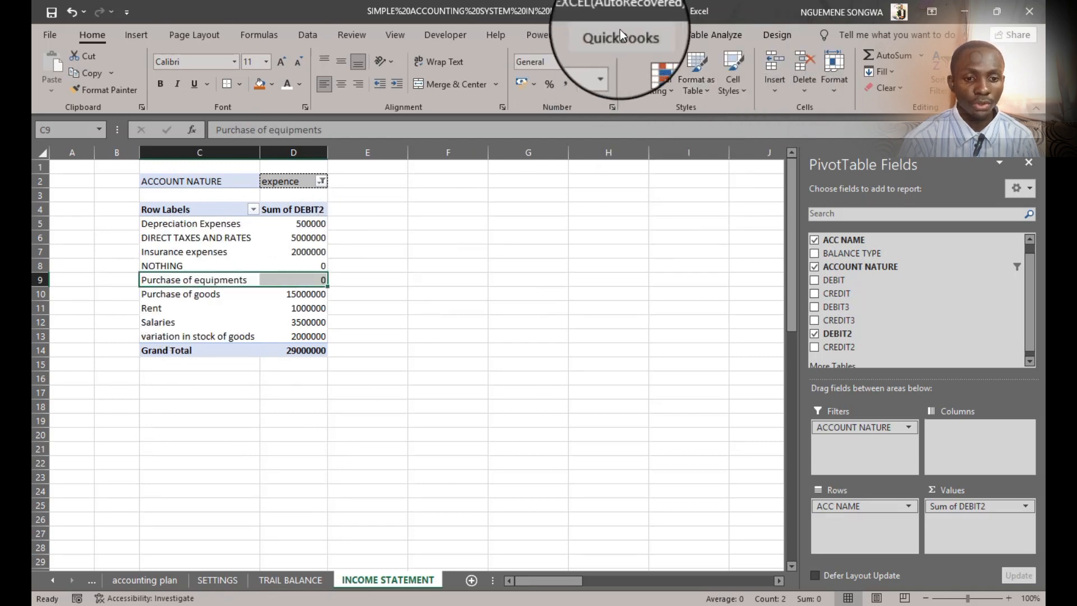
{"action": "left_click", "coordinate": [696, 37]}
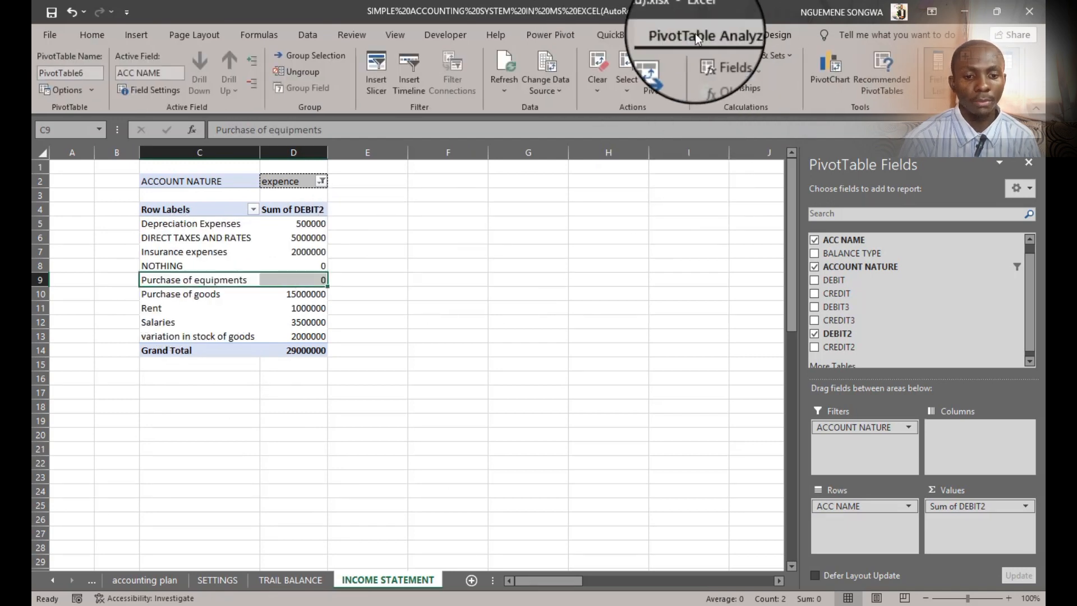
{"action": "left_click", "coordinate": [504, 66]}
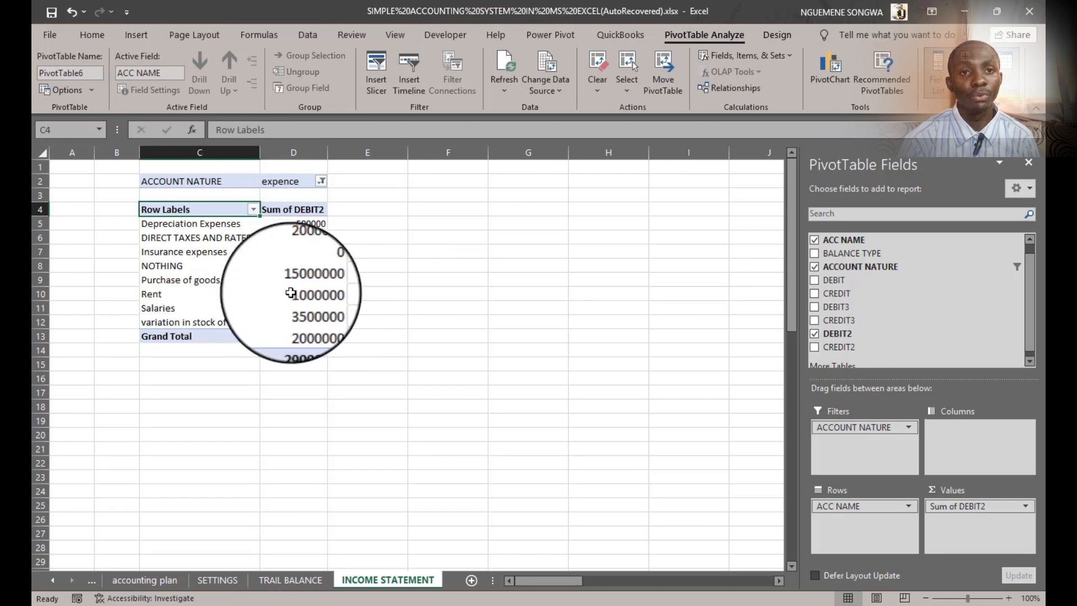
{"action": "left_click", "coordinate": [271, 451]}
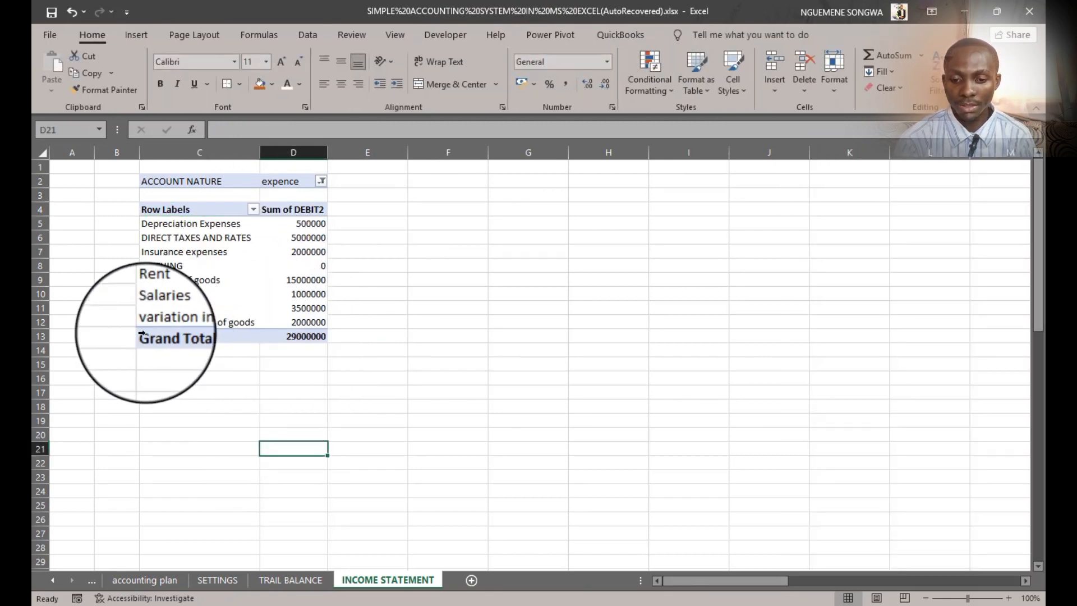
{"action": "left_click_drag", "start_coordinate": [163, 337], "coordinate": [325, 341]}
{"action": "left_click", "coordinate": [320, 425]}
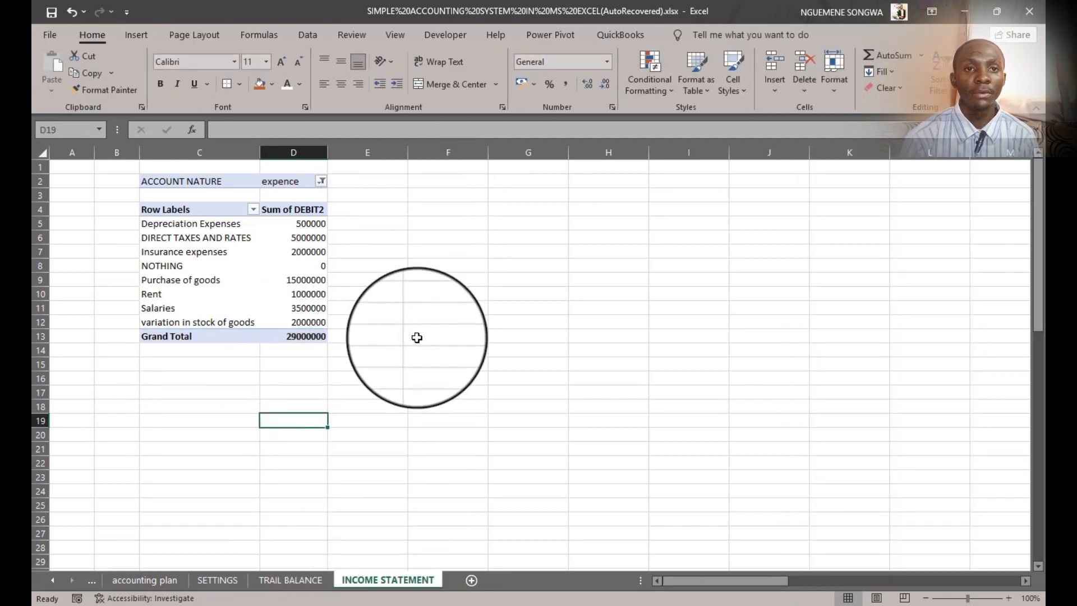
Step: Insert a second PivotTable from the TRAIL BALANCE table (Table43) at cell E4 of the existing INCOME STATEMENT sheet
{"action": "left_click", "coordinate": [277, 579]}
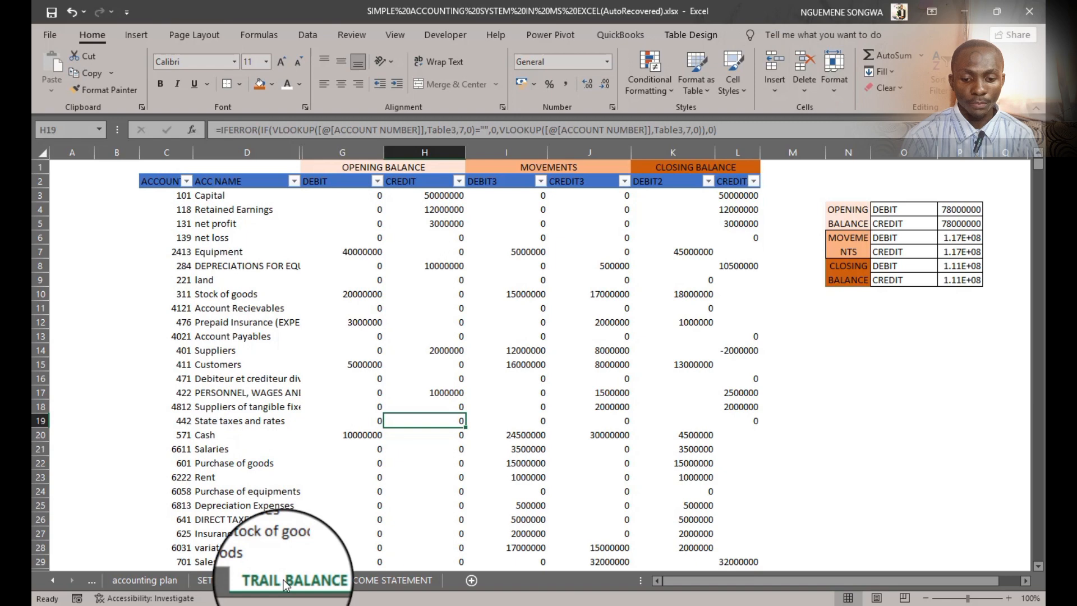
{"action": "left_click", "coordinate": [131, 37]}
{"action": "left_click", "coordinate": [57, 64]}
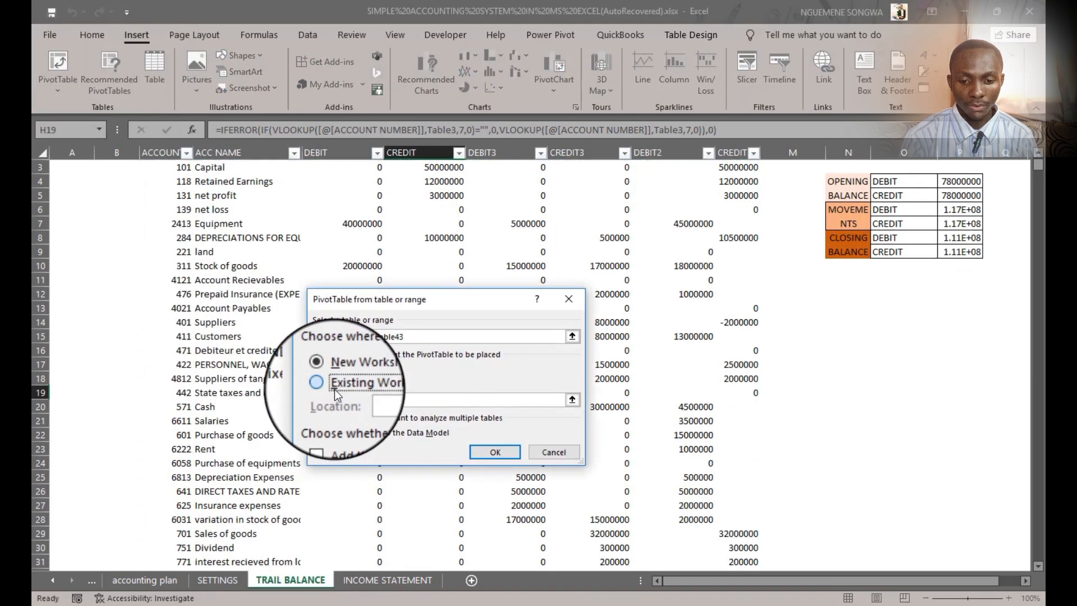
{"action": "left_click", "coordinate": [384, 401]}
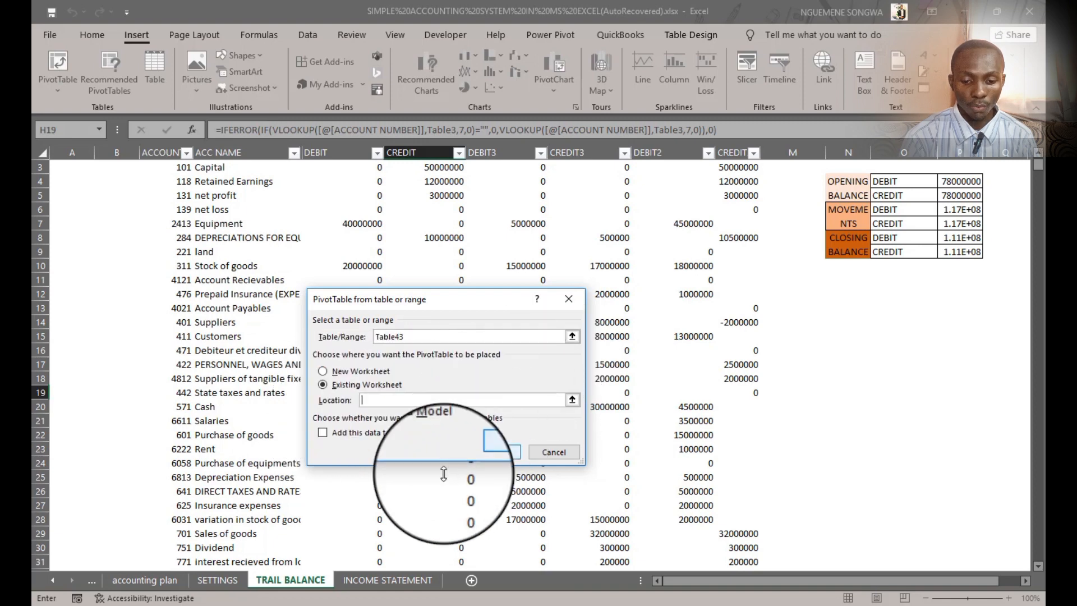
{"action": "left_click", "coordinate": [401, 582]}
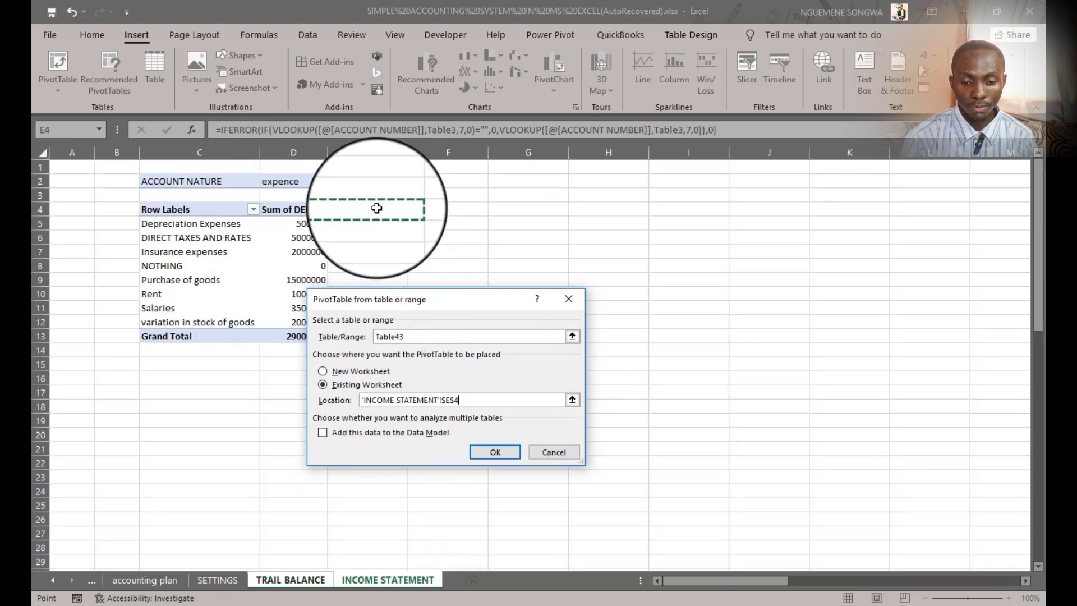
{"action": "left_click", "coordinate": [489, 459]}
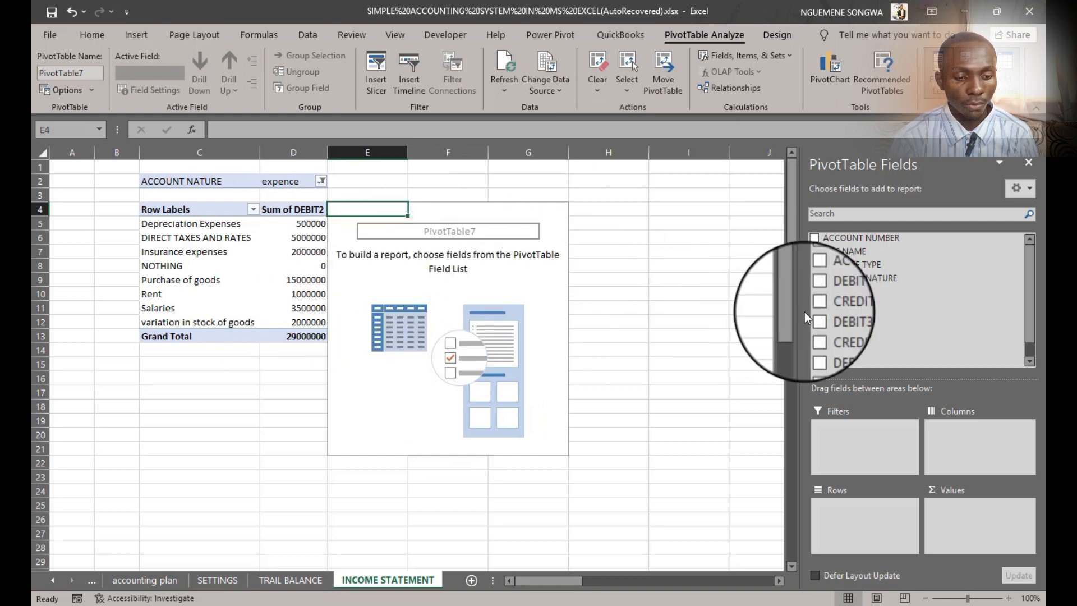
Step: Add ACC NAME as rows and CREDIT2 as values to the new PivotTable
{"action": "left_click", "coordinate": [813, 254]}
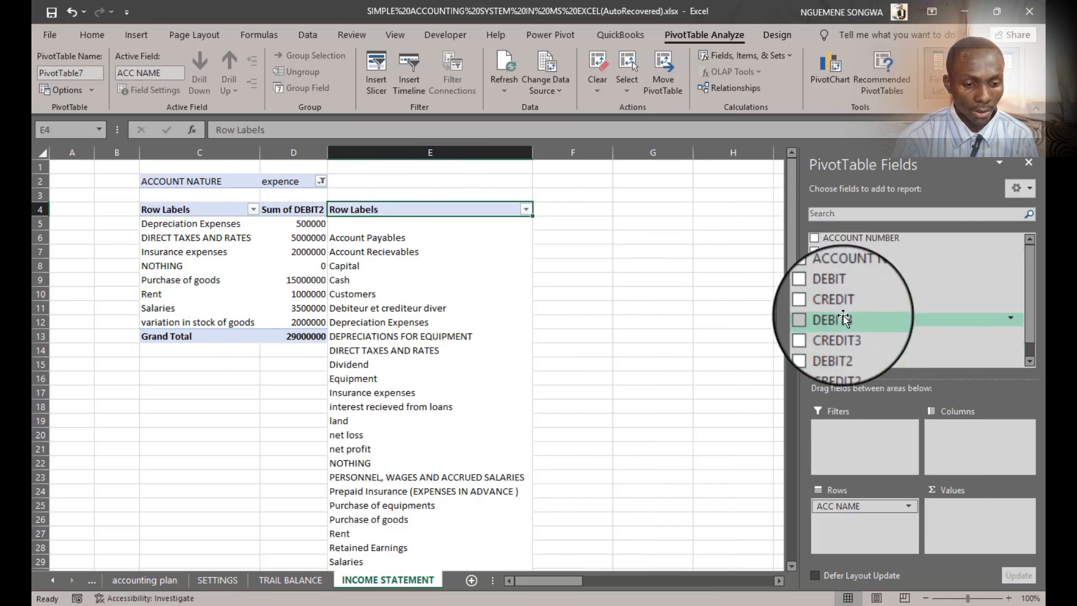
{"action": "scroll", "coordinate": [843, 326], "scroll_direction": "down", "scroll_amount": 4}
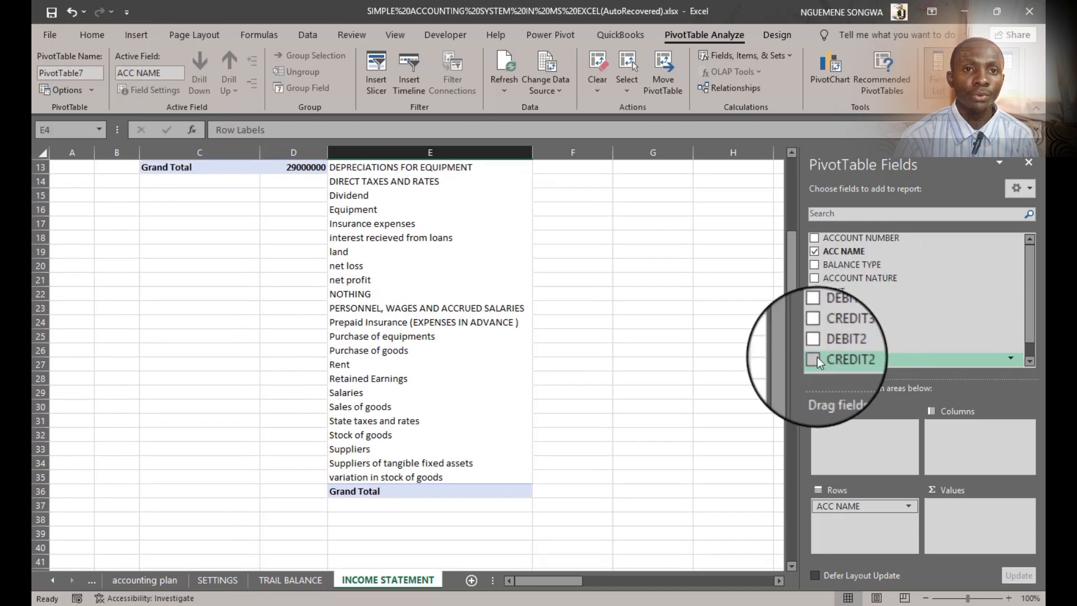
{"action": "left_click", "coordinate": [814, 358]}
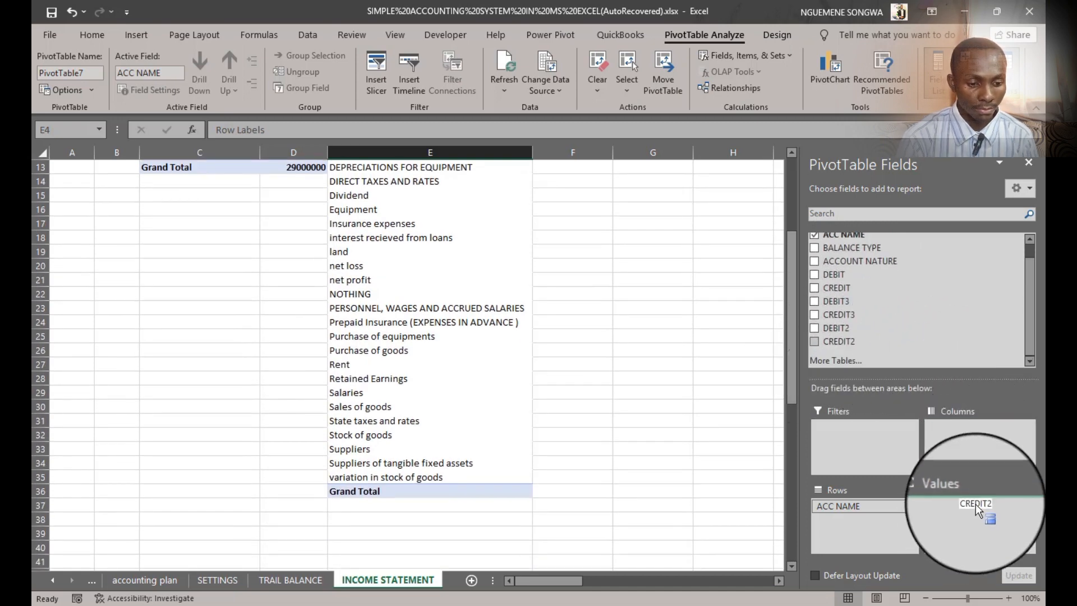
{"action": "scroll", "coordinate": [597, 291], "scroll_direction": "up", "scroll_amount": 4}
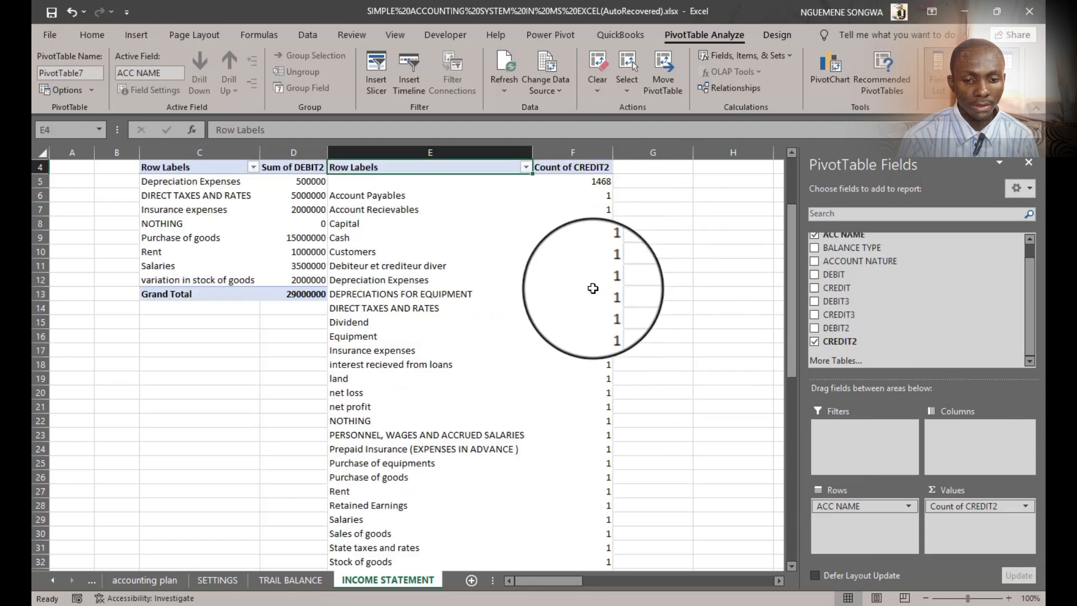
Step: Summarize the CREDIT2 value field by Sum
{"action": "left_click", "coordinate": [1025, 506]}
{"action": "left_click", "coordinate": [960, 492]}
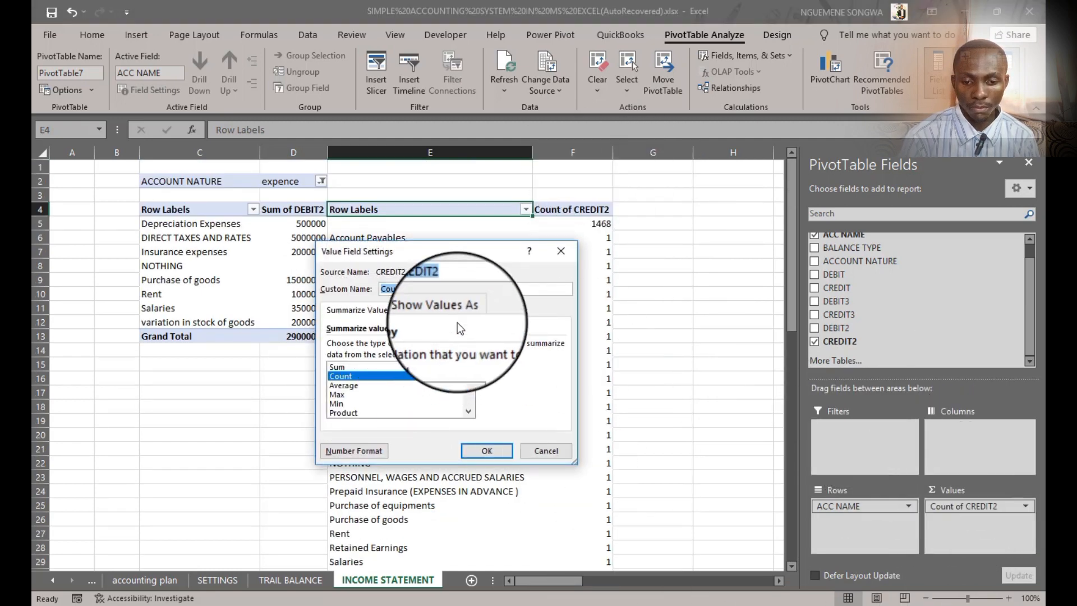
{"action": "left_click", "coordinate": [348, 368]}
{"action": "left_click", "coordinate": [486, 450]}
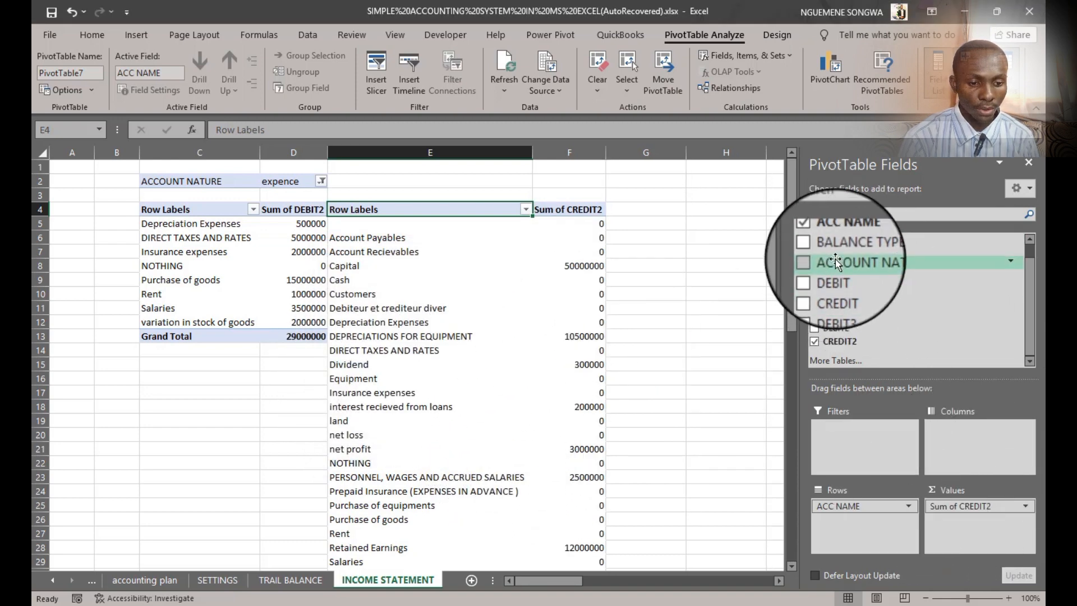
Step: Add ACCOUNT NATURE as a filter to the CREDIT2 PivotTable and filter it to revenue
{"action": "left_click_drag", "start_coordinate": [815, 264], "coordinate": [856, 430]}
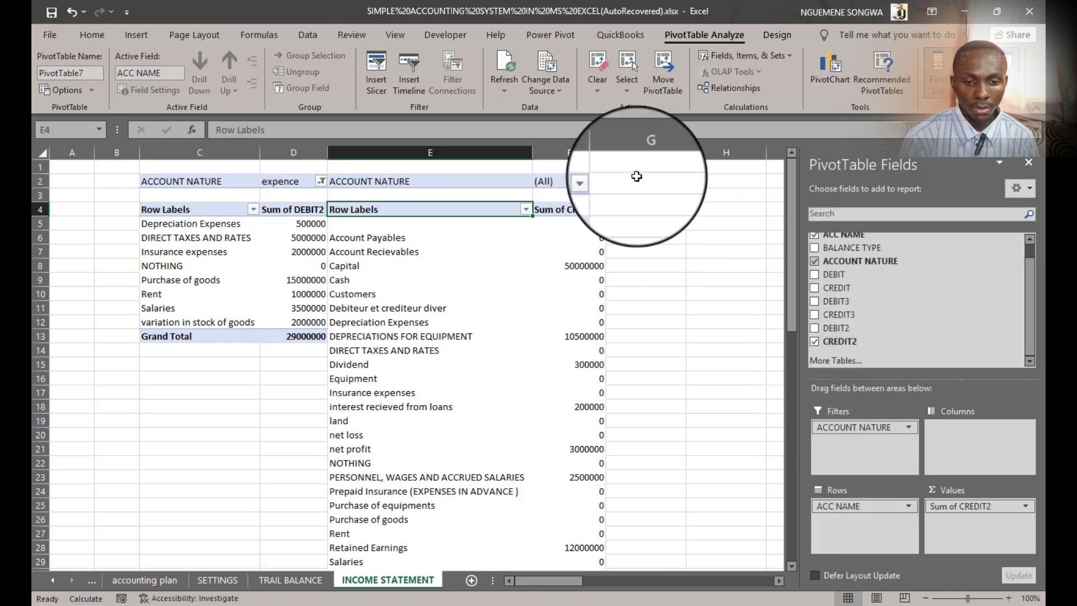
{"action": "left_click", "coordinate": [599, 177]}
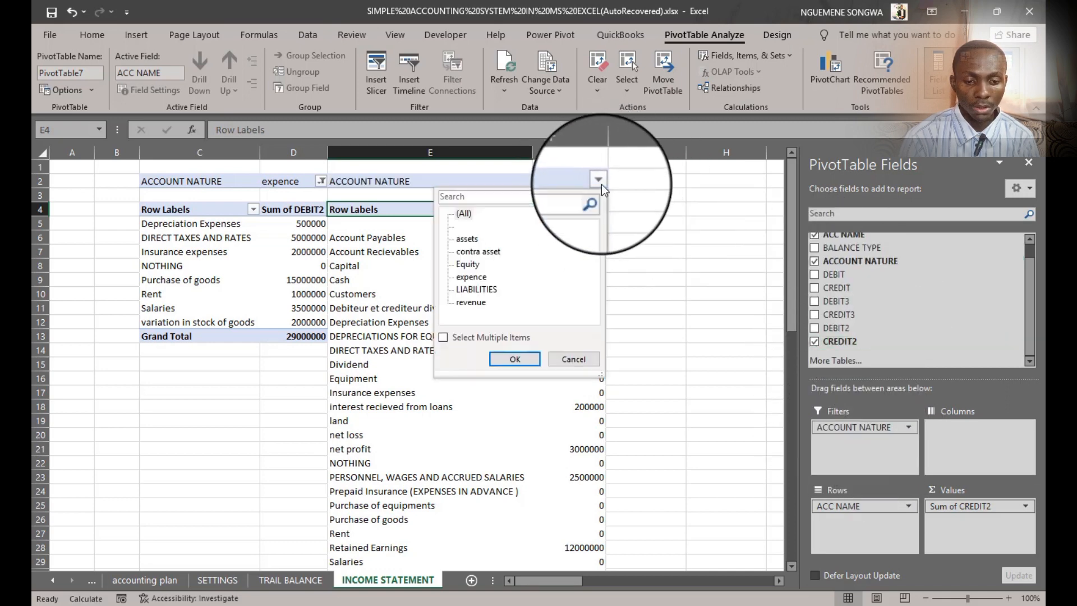
{"action": "left_click", "coordinate": [450, 304]}
{"action": "left_click", "coordinate": [515, 358]}
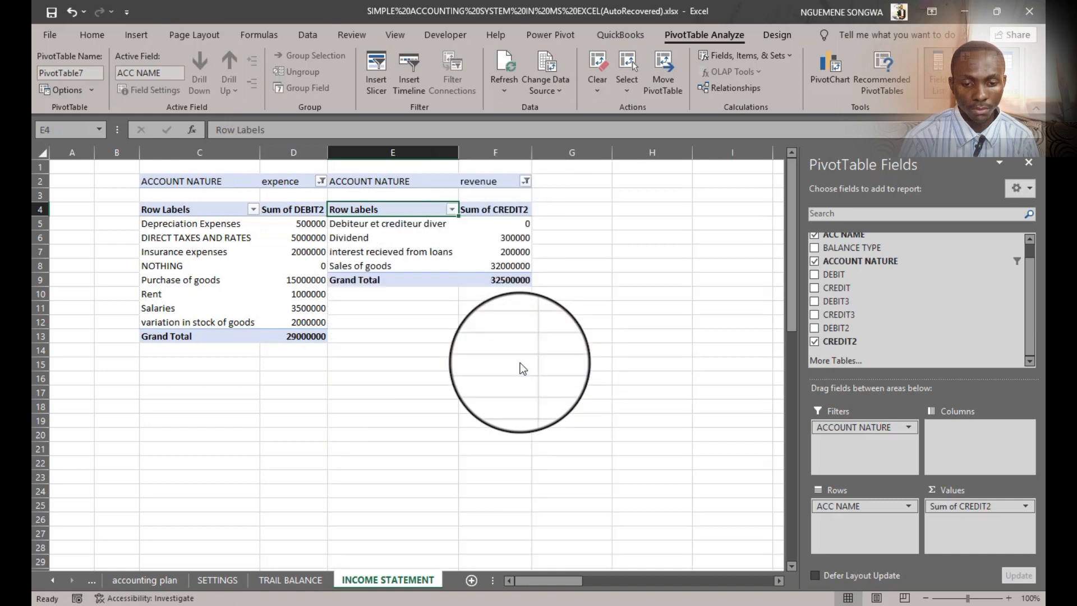
{"action": "left_click", "coordinate": [519, 355]}
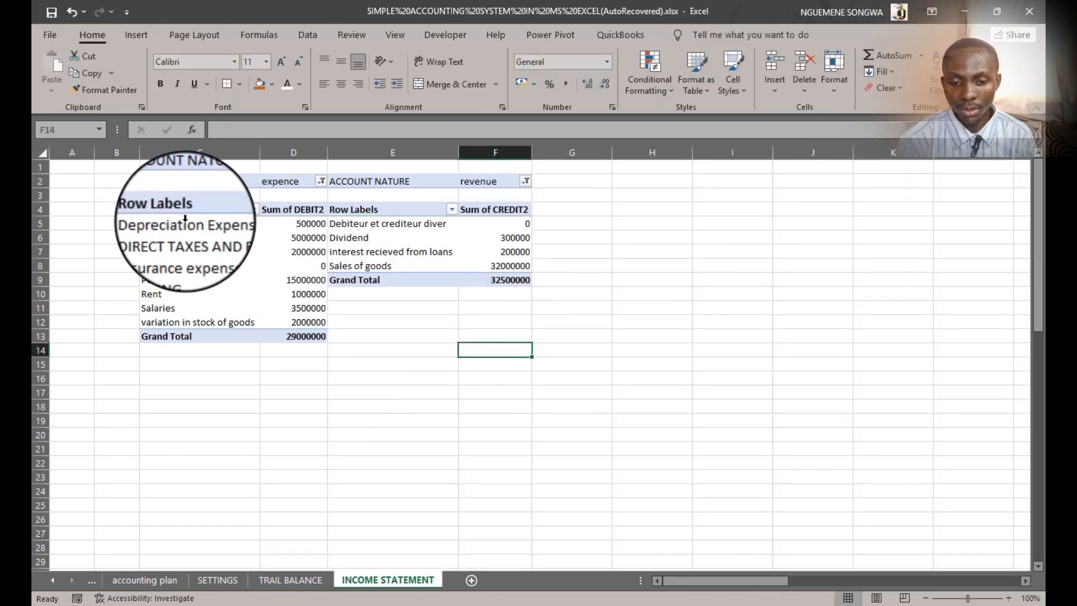
{"action": "left_click", "coordinate": [446, 421]}
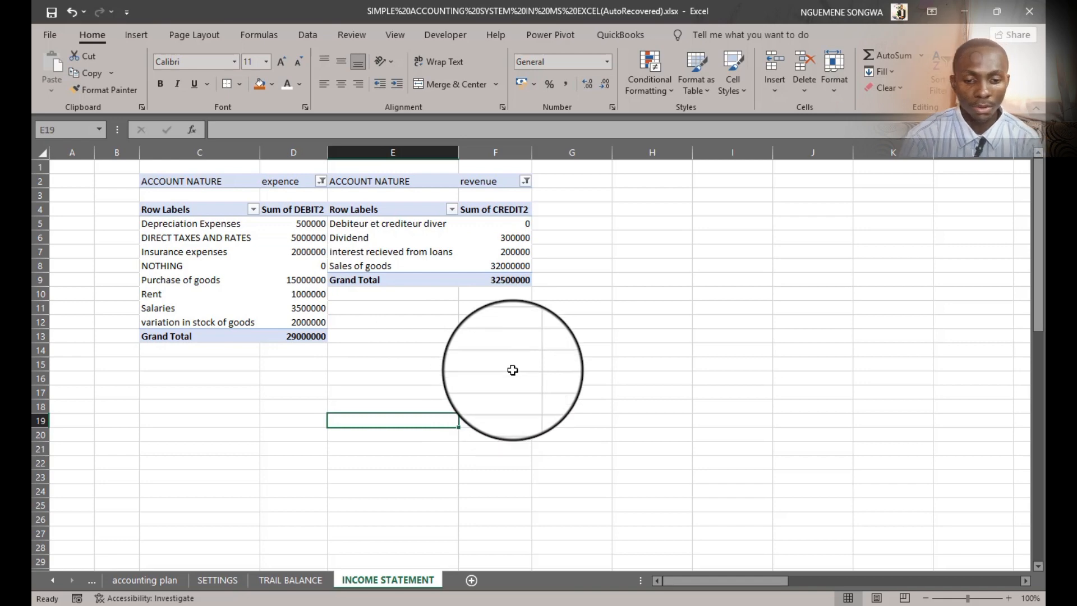
Step: Enter the labels NET PROFIT in H4 and NET LOSSES in H5, beside the two PivotTables
{"action": "left_click", "coordinate": [645, 212]}
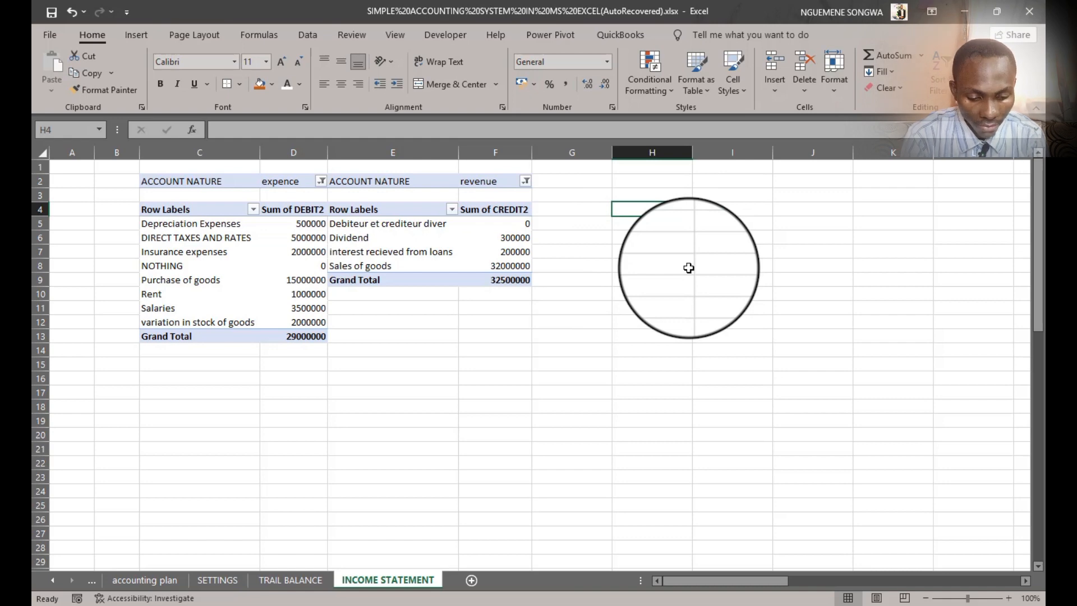
{"action": "type", "text": "-"}
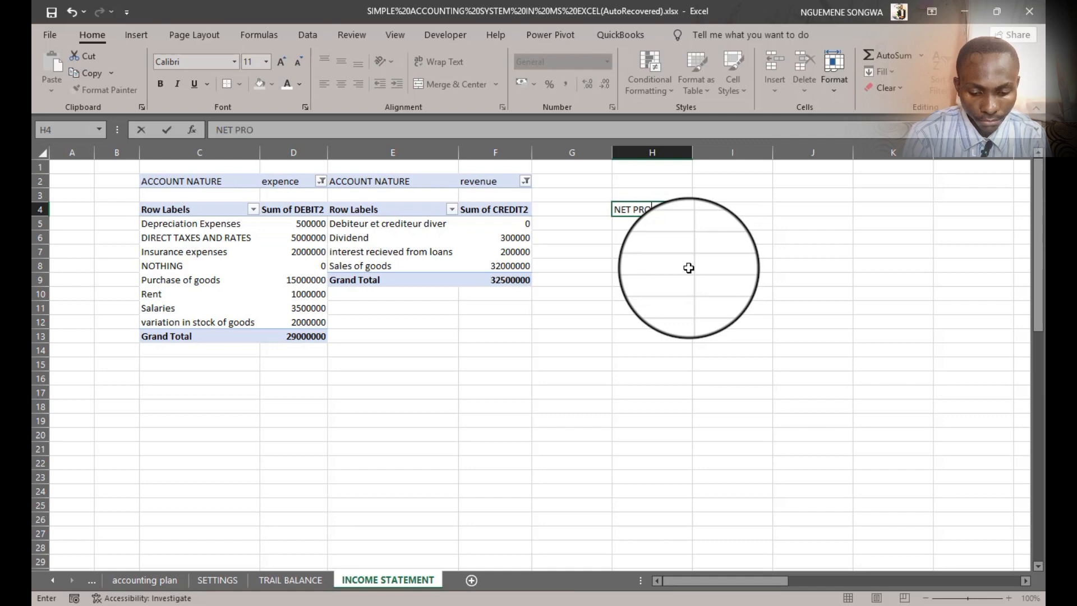
{"action": "key", "text": "Return"}
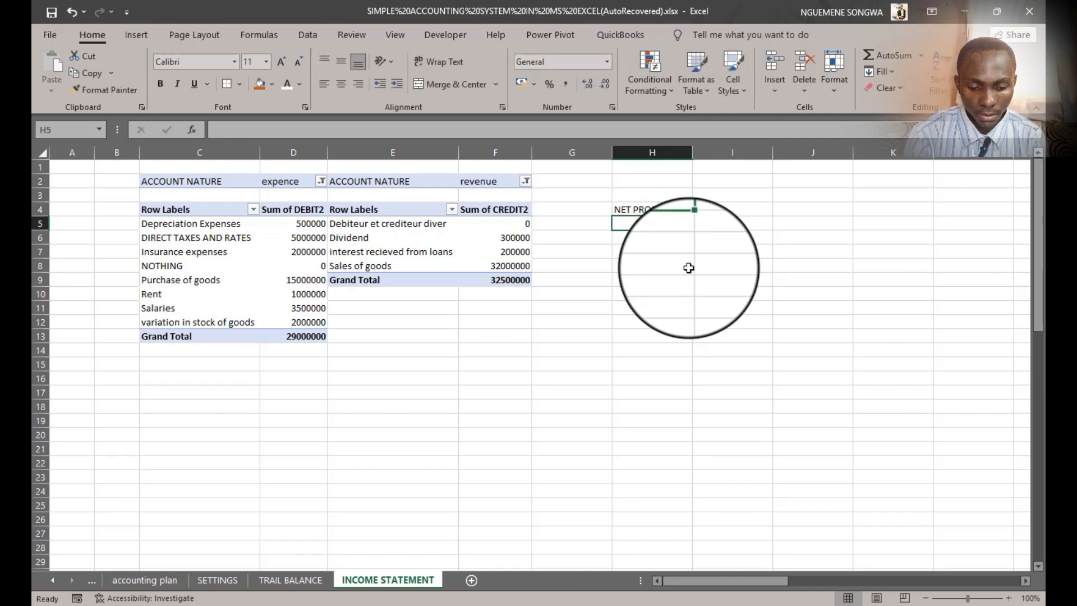
{"action": "type", "text": "NET"}
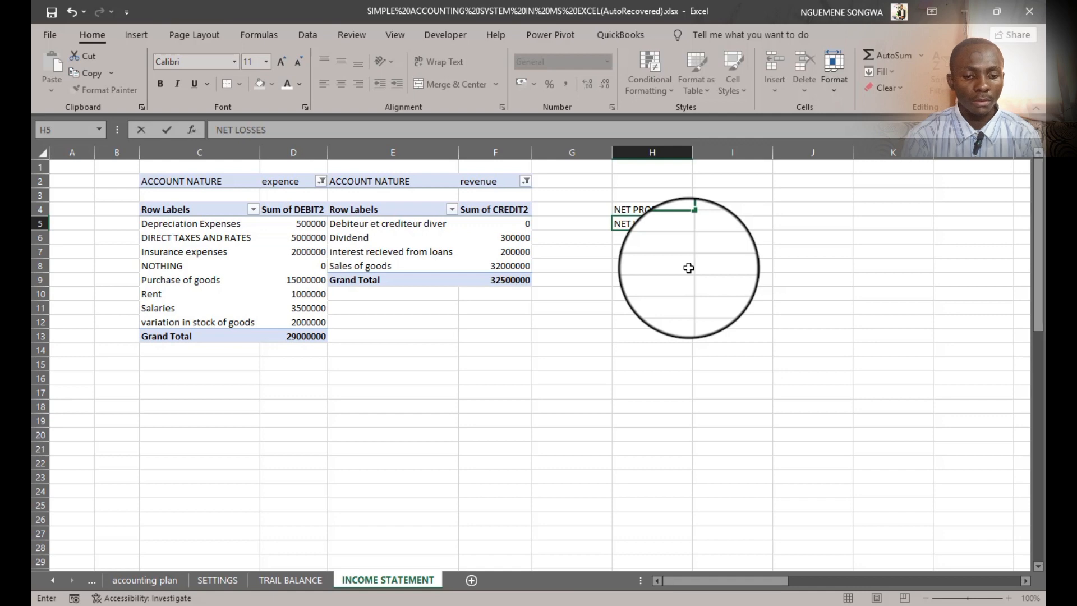
{"action": "type", "text": "LOSSES"}
{"action": "key", "text": "Tab"}
Step: Calculate net profit in I4 as the CREDIT2 grand total minus the DEBIT2 grand total, using GETPIVOTDATA references
{"action": "left_click", "coordinate": [723, 211]}
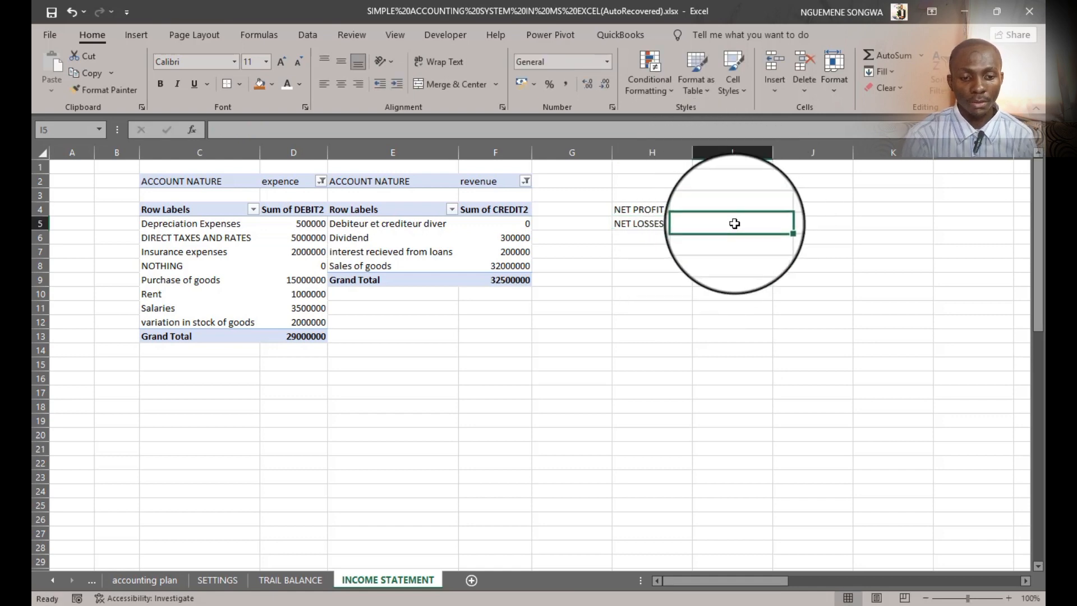
{"action": "type", "text": "=GETPIVOTDATA(\"CREDIT2\",$E$4"}
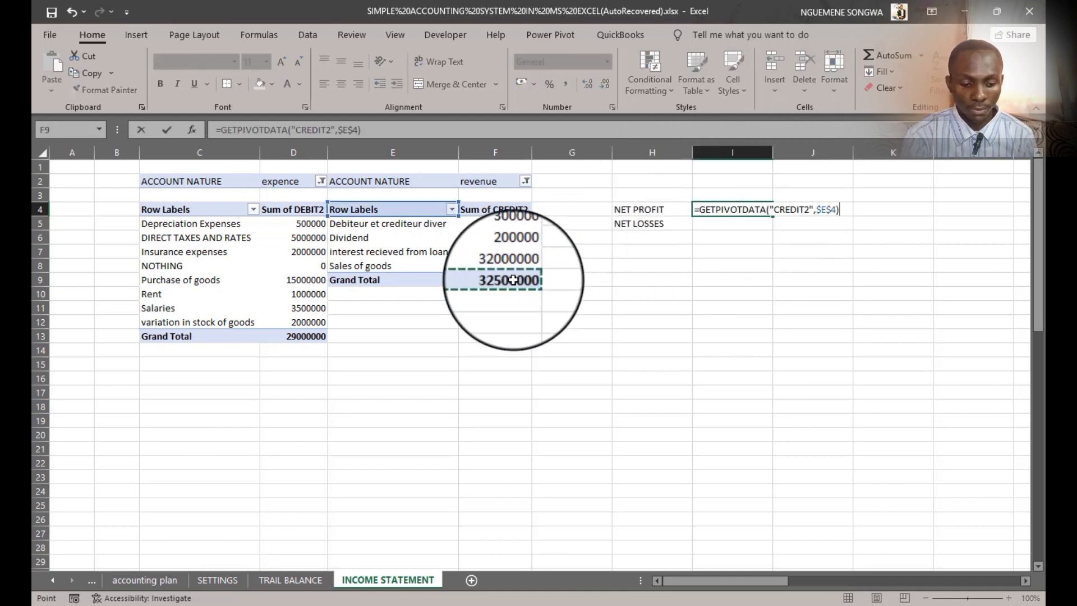
{"action": "type", "text": "-GETPIVOTDATA(\"DEBIT2\",$C$4"}
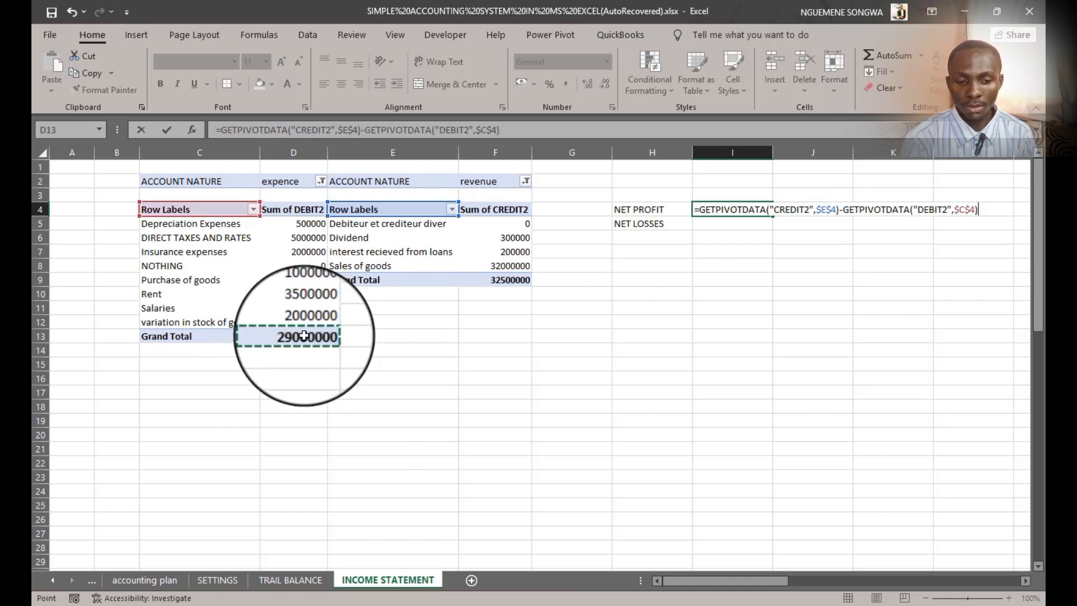
{"action": "key", "text": "Tab"}
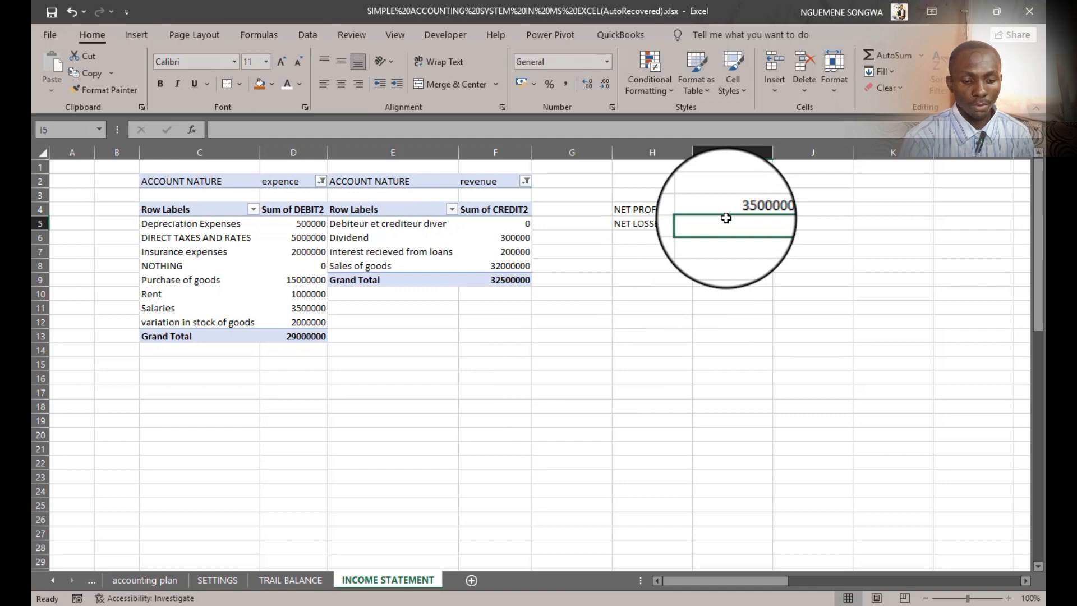
{"action": "type", "text": "="}
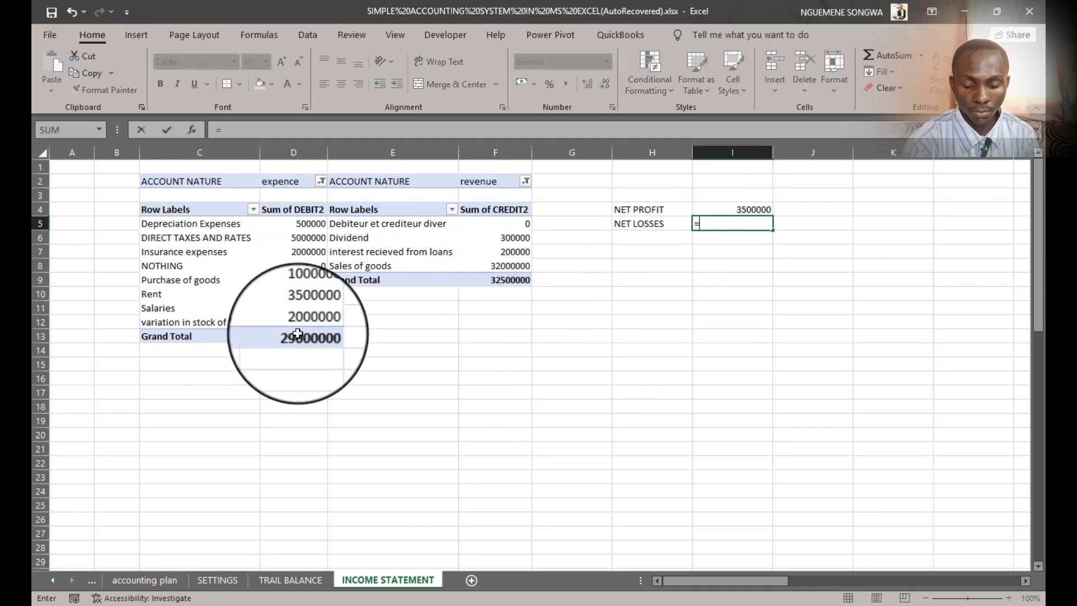
{"action": "left_click", "coordinate": [297, 336]}
{"action": "type", "text": ">"}
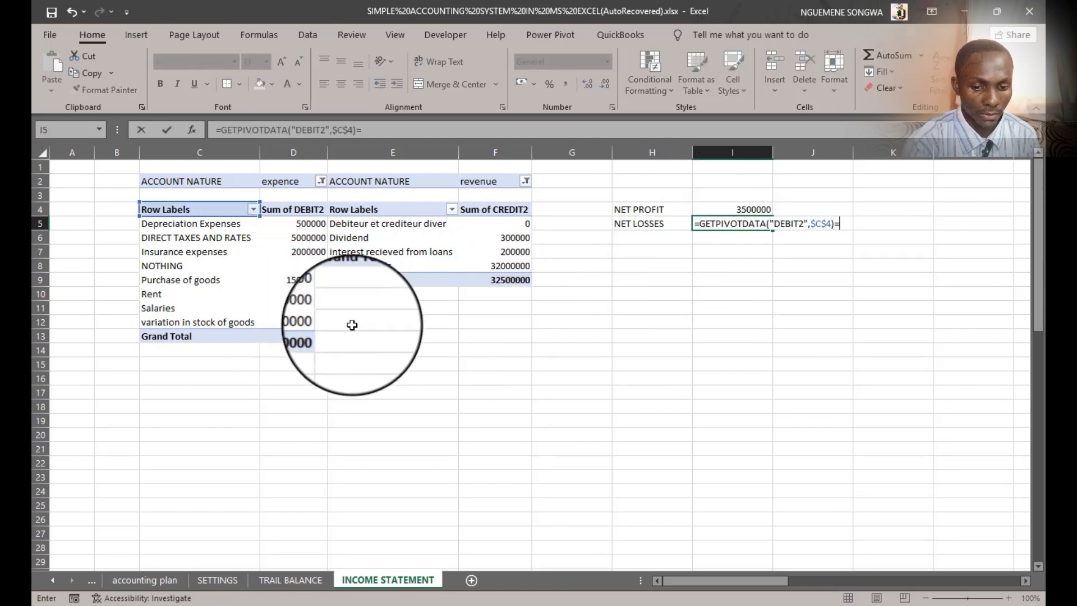
{"action": "left_click", "coordinate": [494, 279]}
{"action": "key", "text": "Tab"}
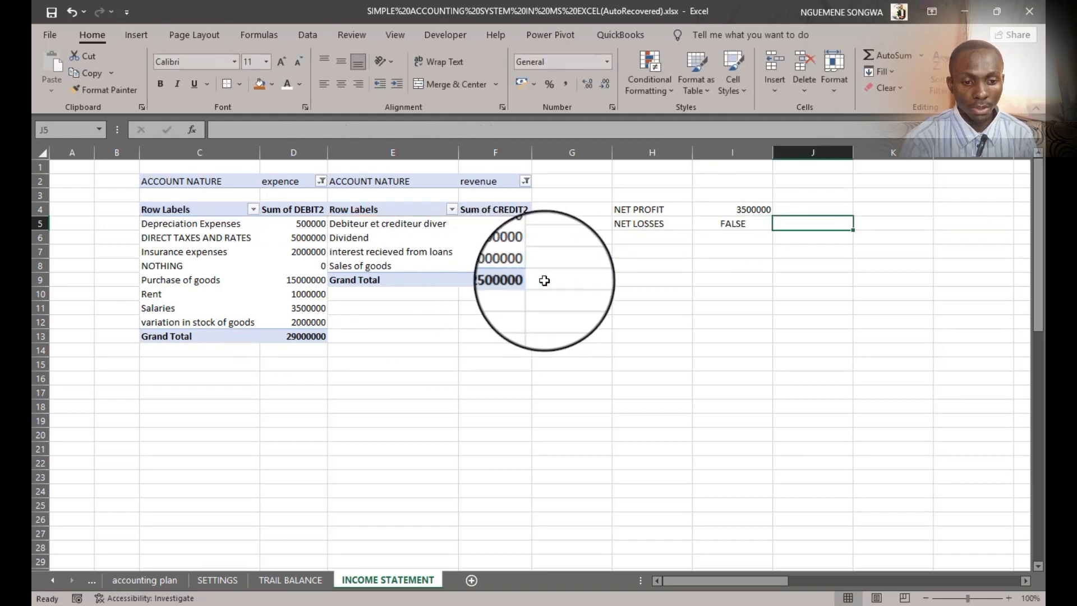
{"action": "left_click", "coordinate": [736, 225]}
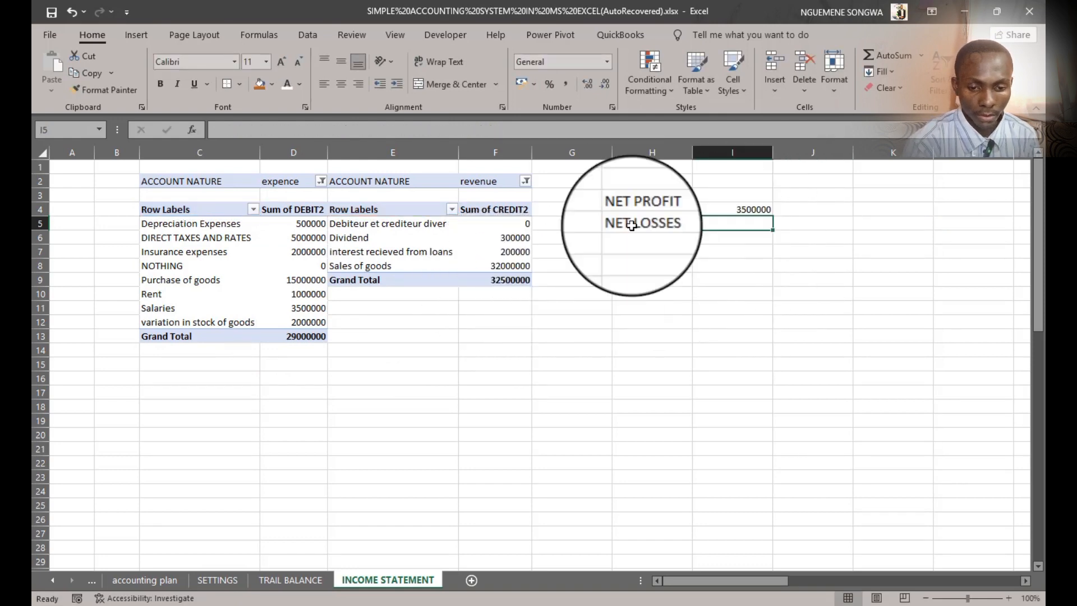
{"action": "left_click", "coordinate": [287, 337]}
{"action": "key", "text": "Delete"}
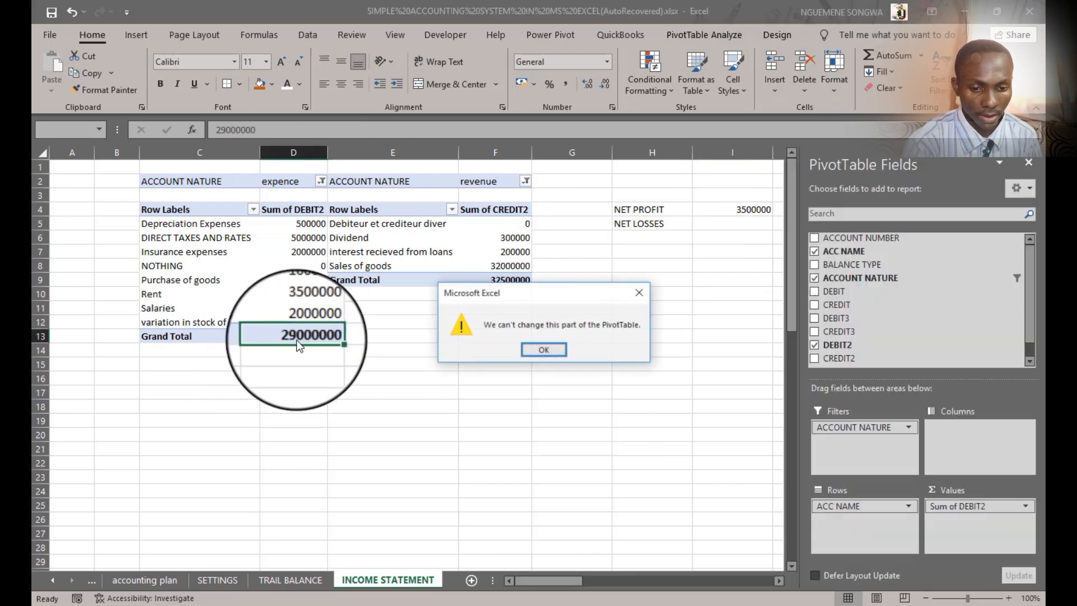
{"action": "left_click", "coordinate": [632, 360]}
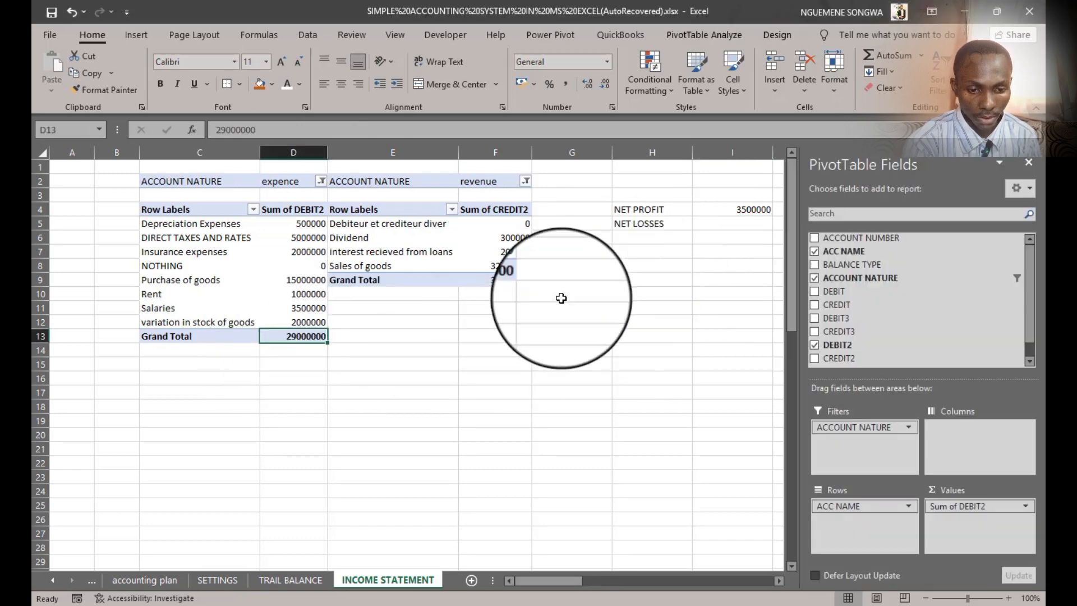
Step: Calculate net losses in I5 as the DEBIT2 grand total minus the CREDIT2 grand total, using GETPIVOTDATA references
{"action": "left_click", "coordinate": [748, 223]}
{"action": "type", "text": "="}
{"action": "left_click", "coordinate": [310, 336]}
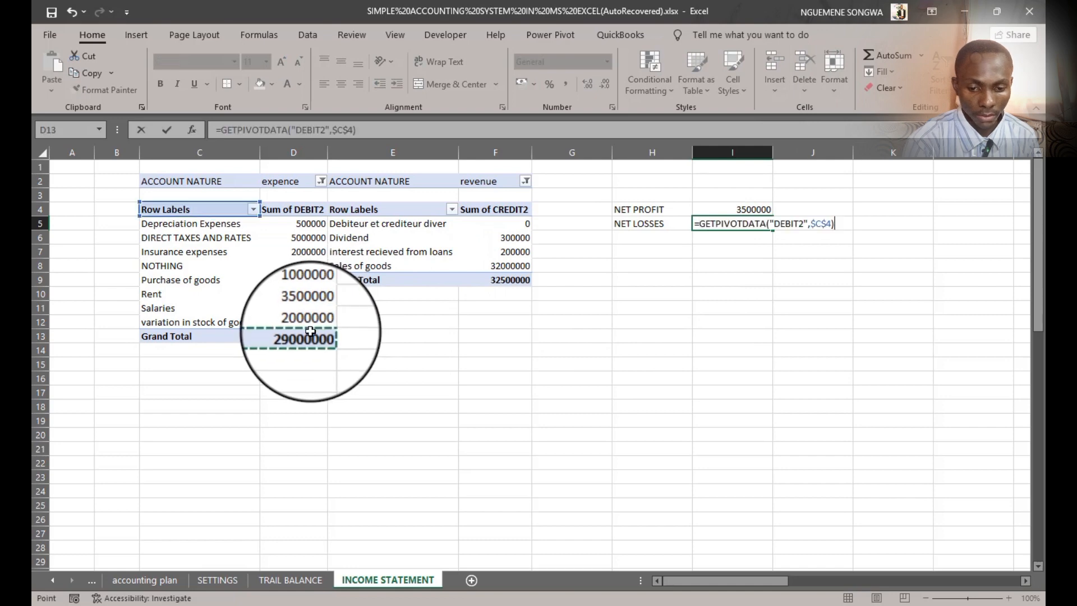
{"action": "type", "text": "-"}
{"action": "left_click", "coordinate": [510, 280]}
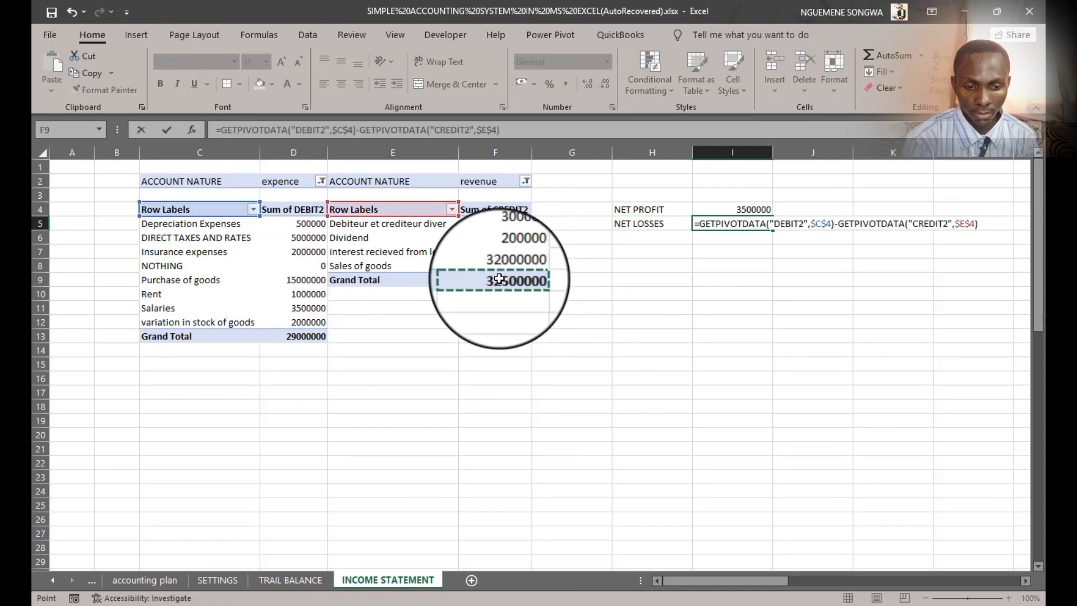
{"action": "key", "text": "Tab"}
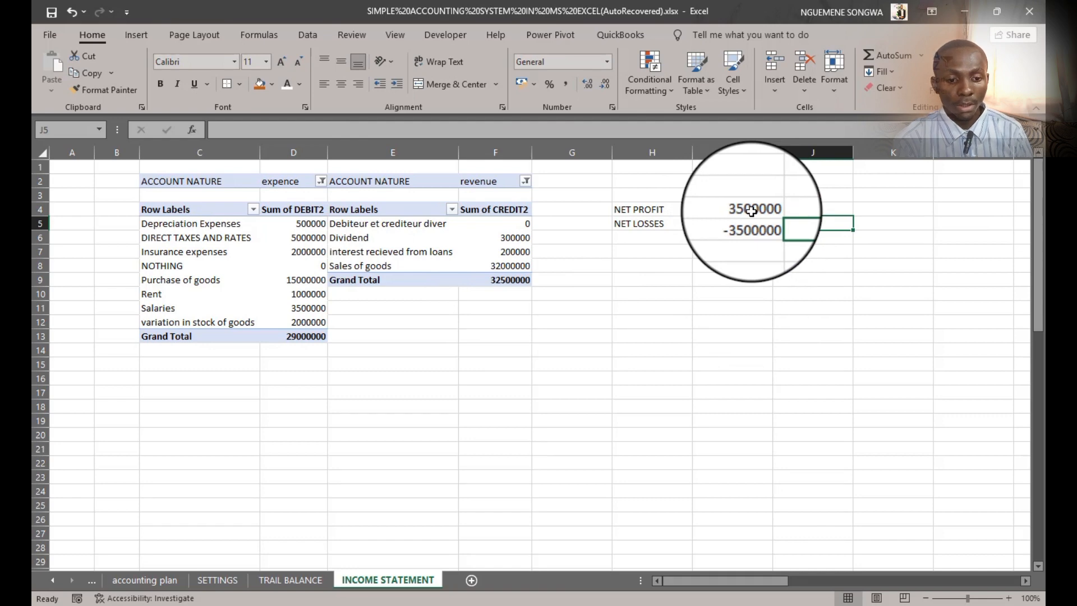
Step: Wrap the I4 net profit formula in an IF that returns the difference when total CREDIT2 exceeds total DEBIT2, otherwise an empty string
{"action": "left_click", "coordinate": [643, 209]}
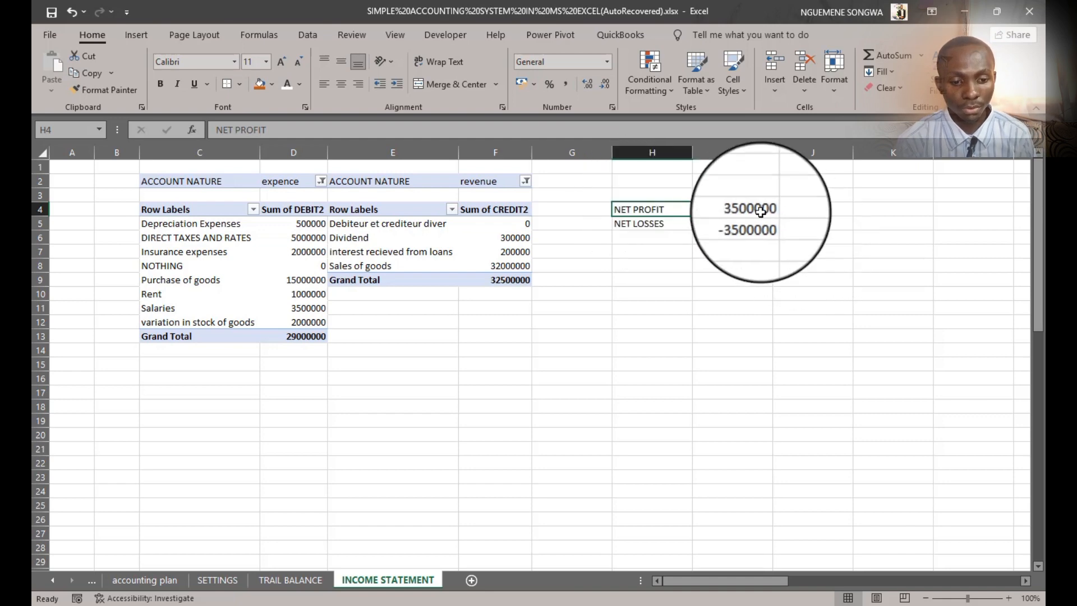
{"action": "left_click", "coordinate": [743, 212]}
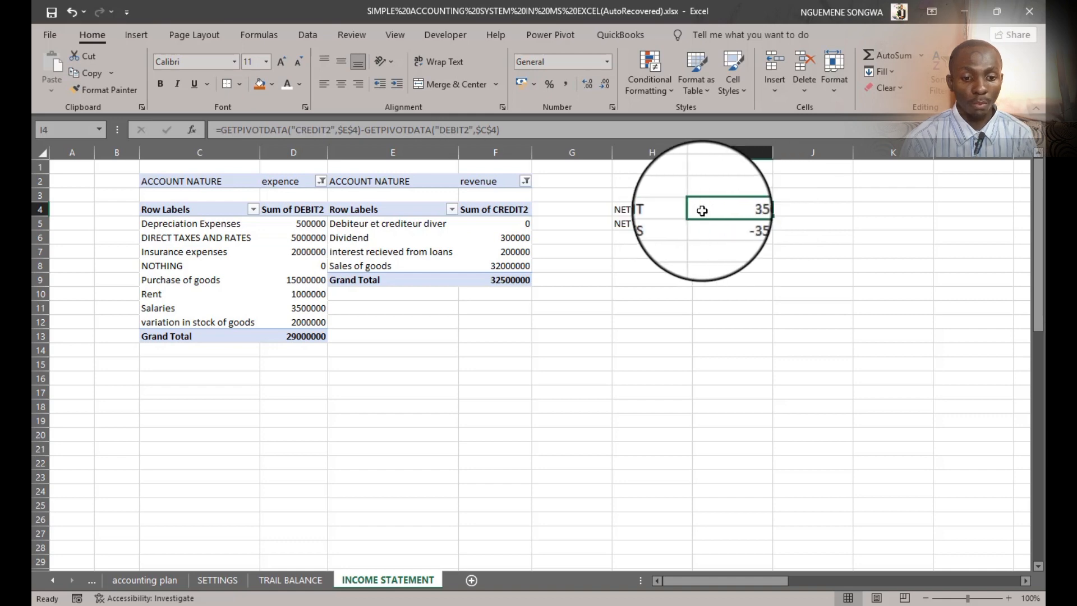
{"action": "left_click", "coordinate": [751, 228]}
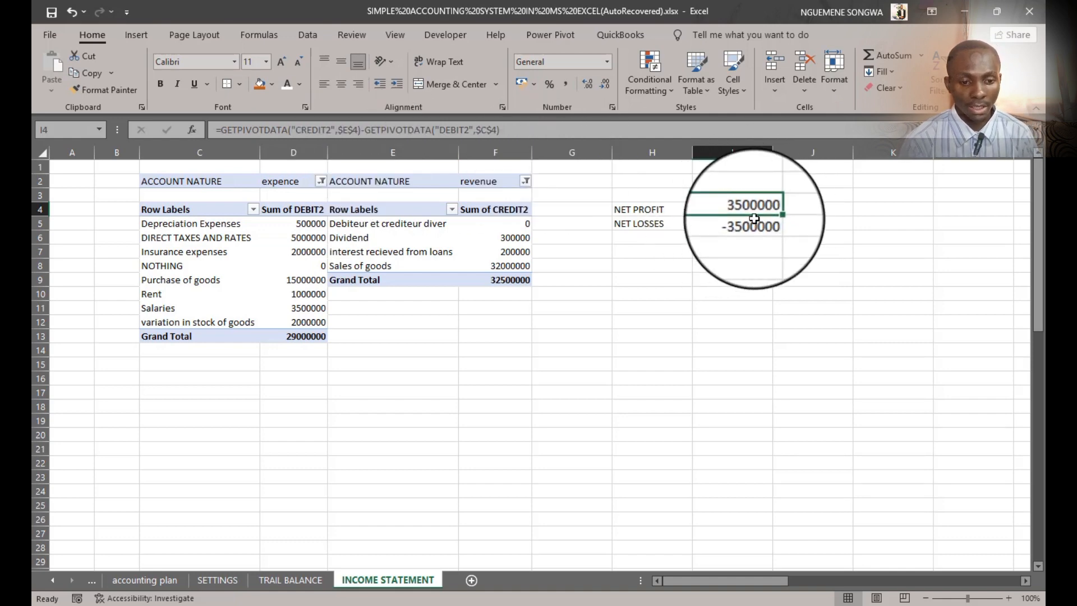
{"action": "left_click", "coordinate": [220, 130]}
{"action": "type", "text": "IF"}
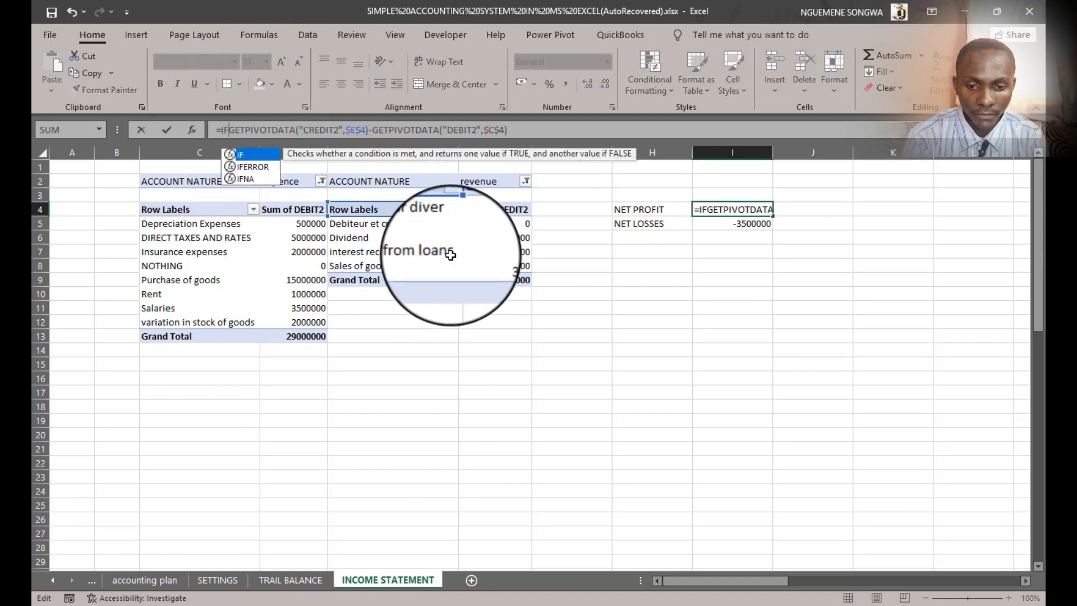
{"action": "type", "text": "("}
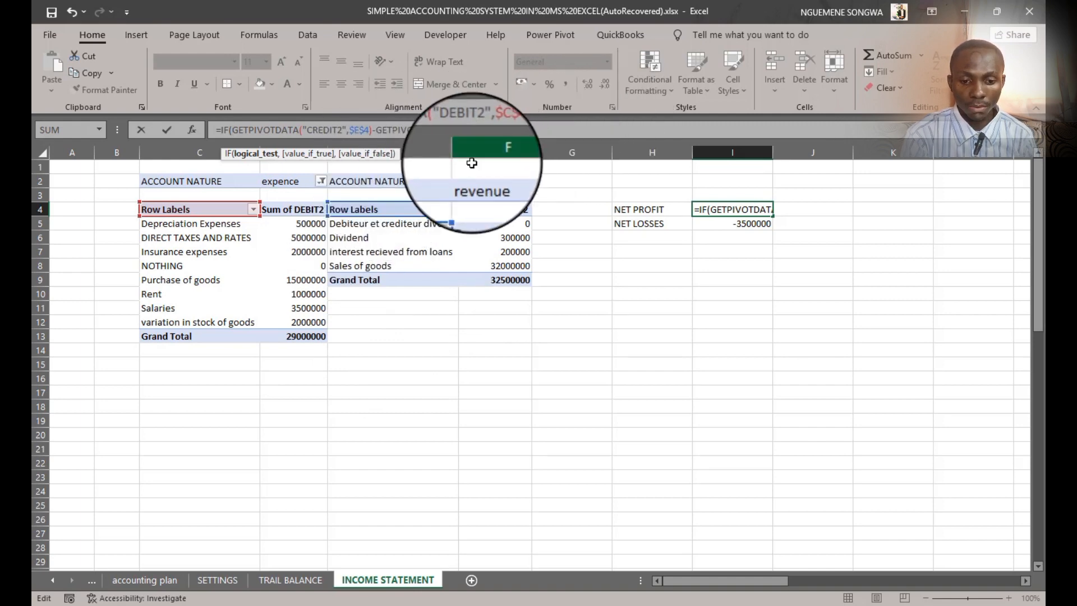
{"action": "left_click", "coordinate": [509, 282]}
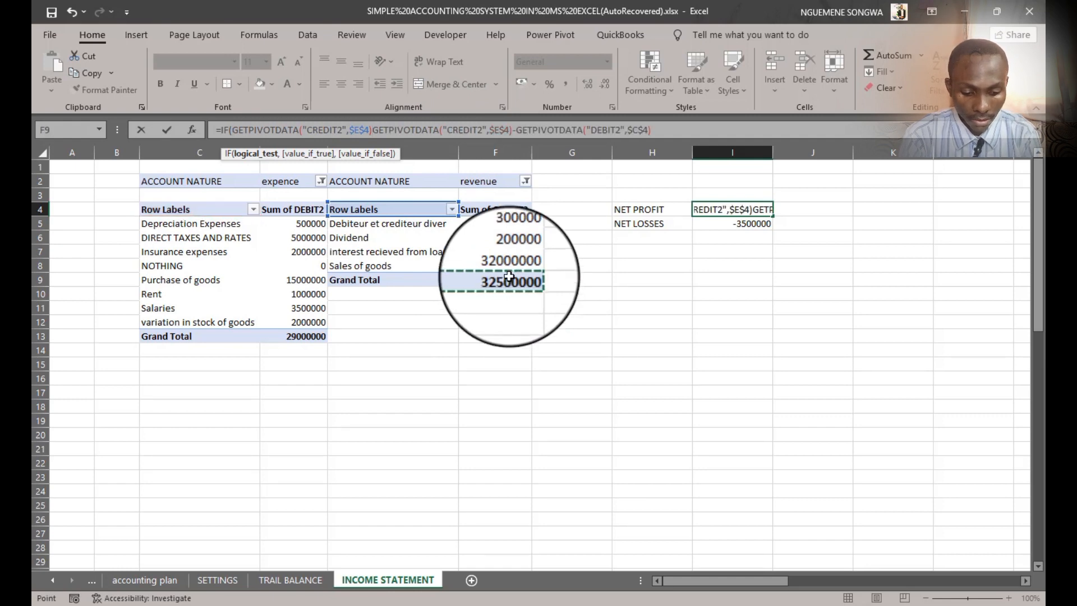
{"action": "type", "text": ">"}
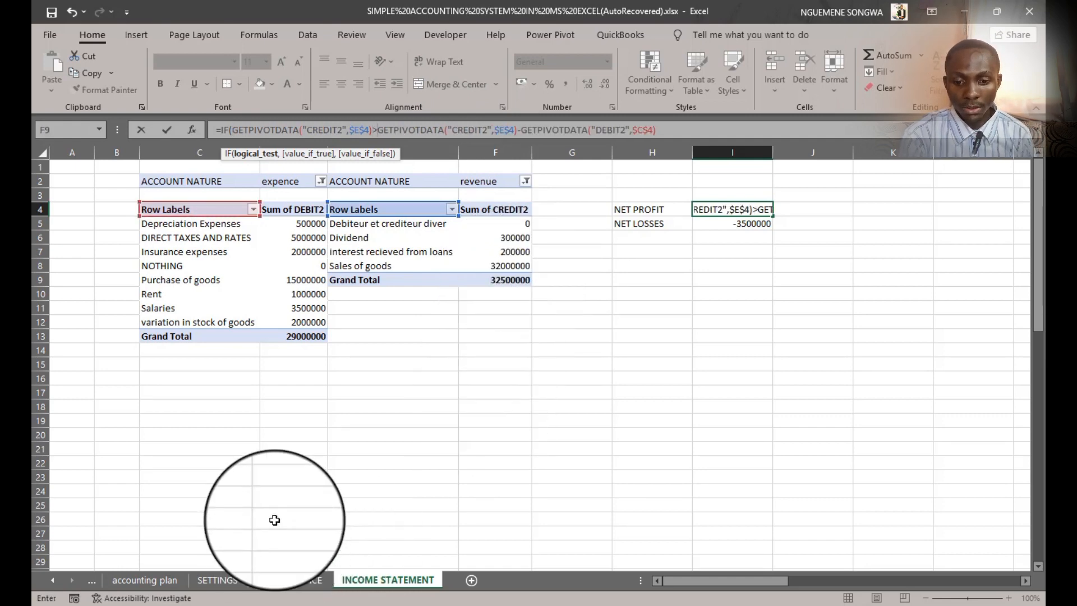
{"action": "left_click", "coordinate": [294, 339]}
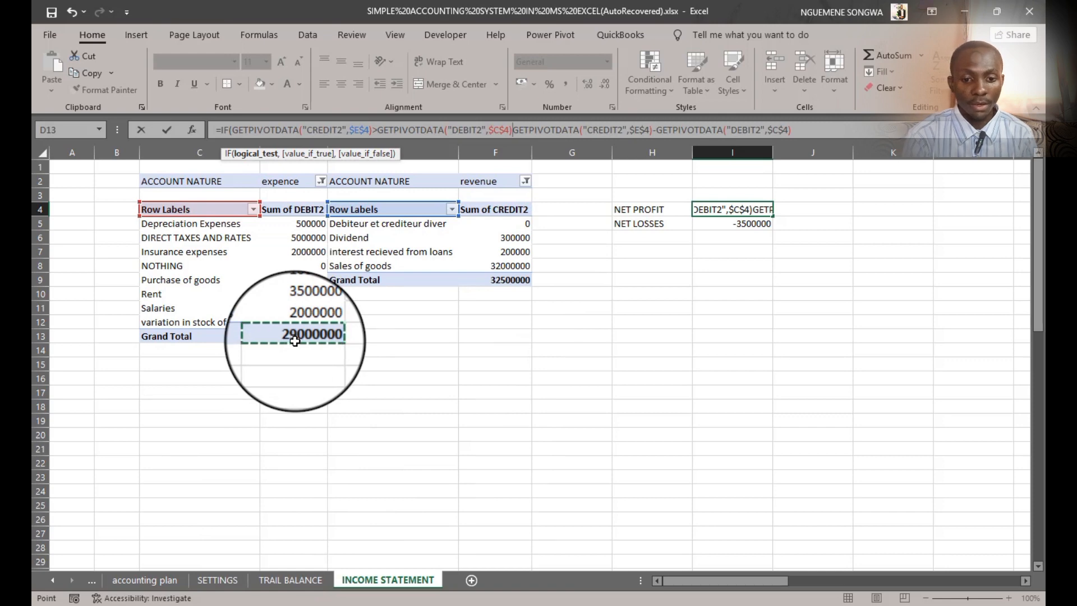
{"action": "type", "text": ","}
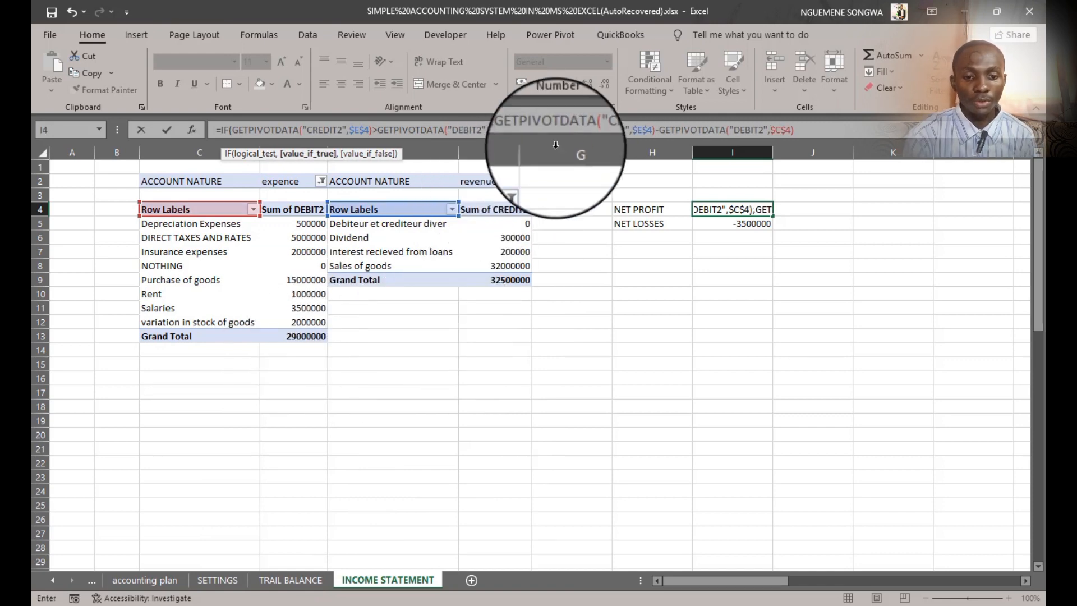
{"action": "left_click", "coordinate": [817, 129]}
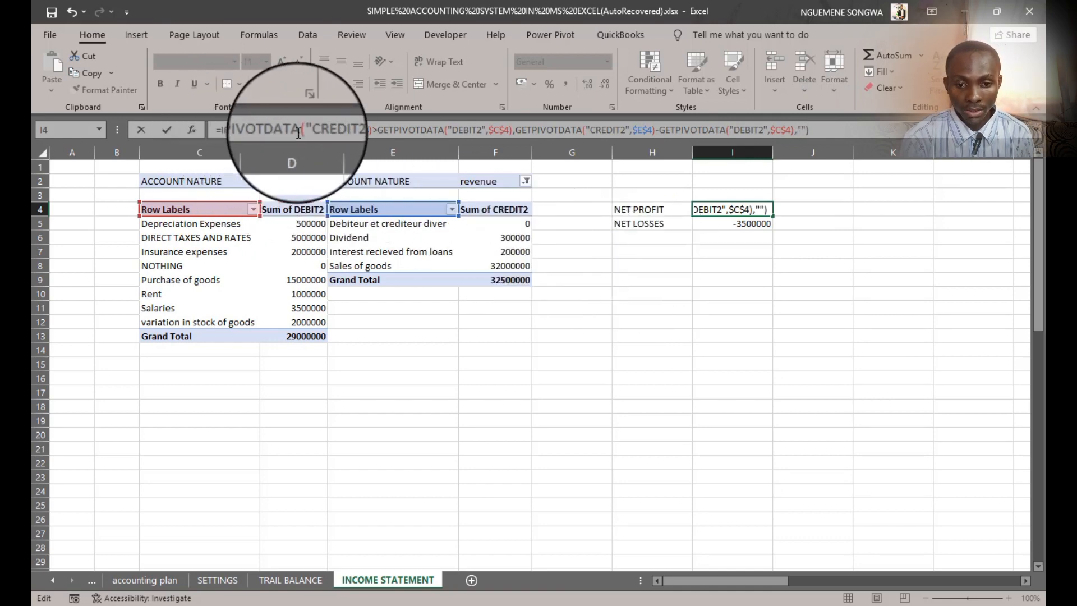
{"action": "left_click_drag", "start_coordinate": [298, 130], "coordinate": [797, 126]}
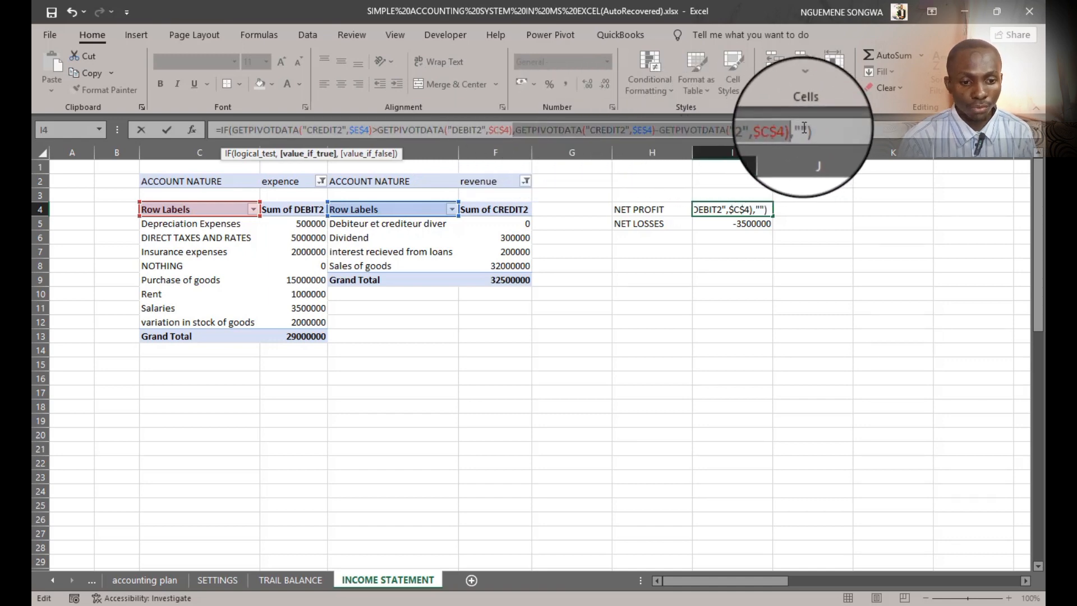
{"action": "left_click", "coordinate": [803, 130]}
{"action": "key", "text": "Return"}
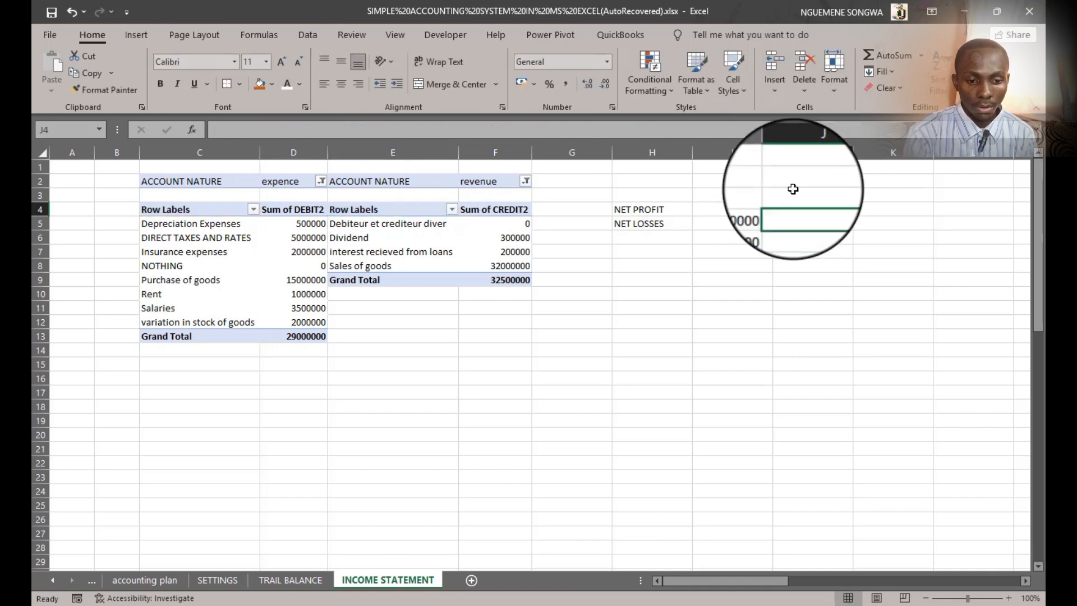
{"action": "left_click", "coordinate": [223, 130]}
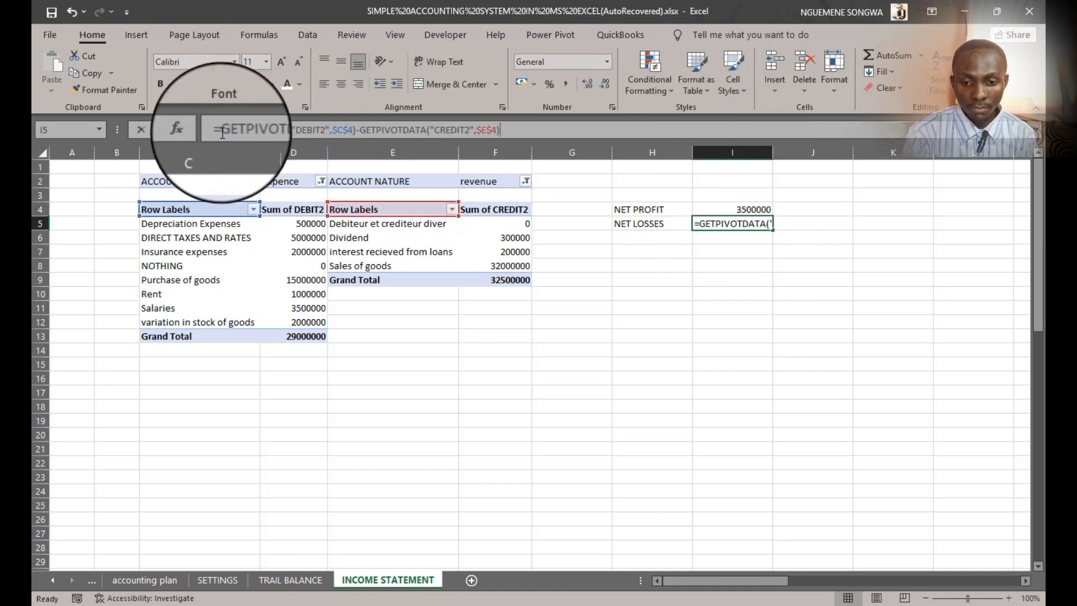
{"action": "type", "text": "IF"}
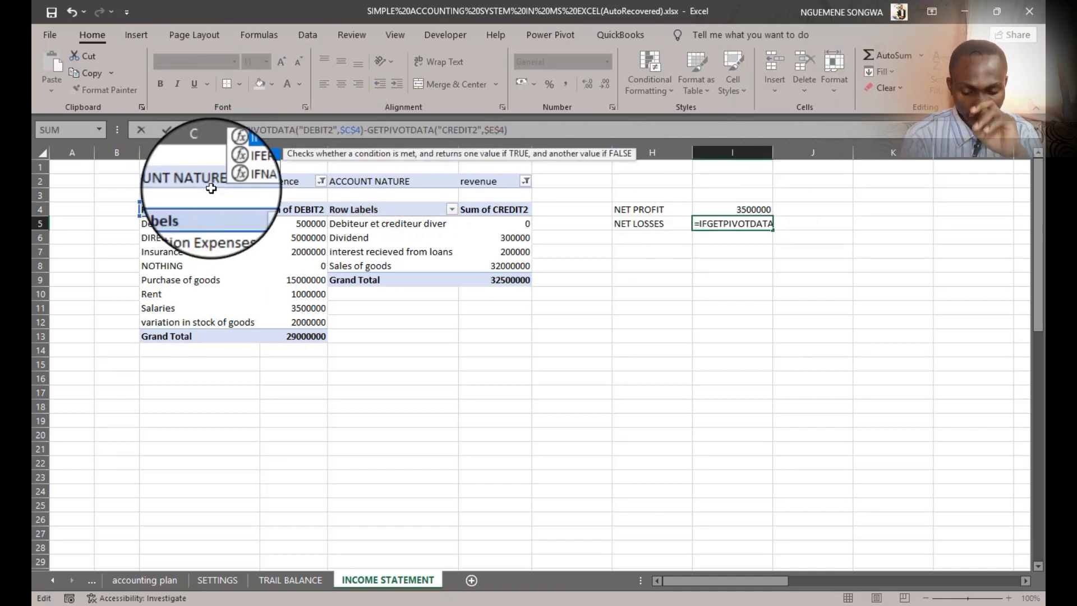
{"action": "type", "text": "("}
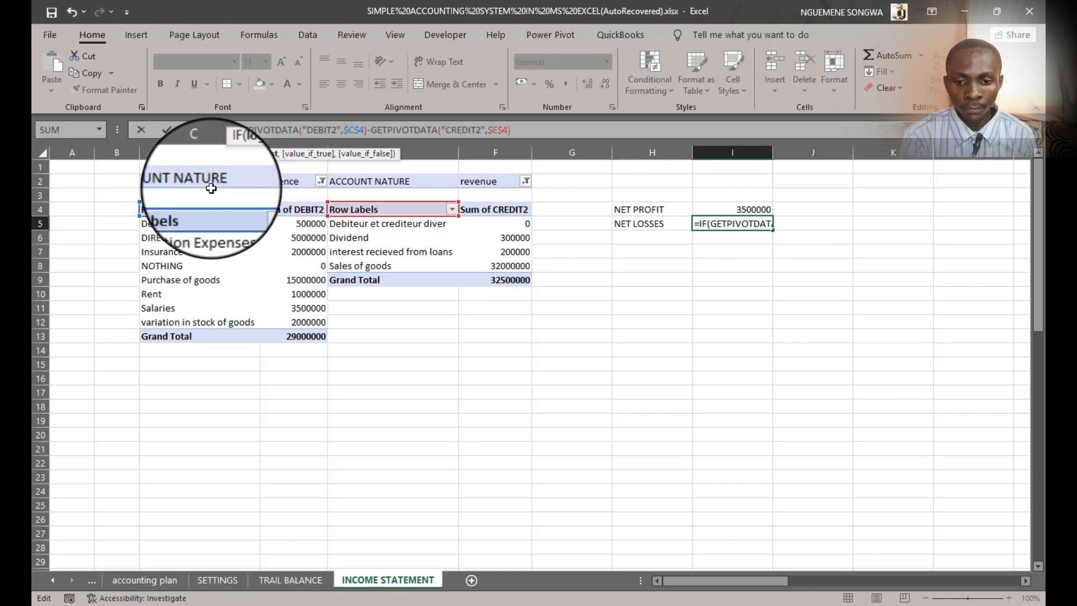
{"action": "left_click", "coordinate": [511, 280]}
{"action": "key", "text": "Return"}
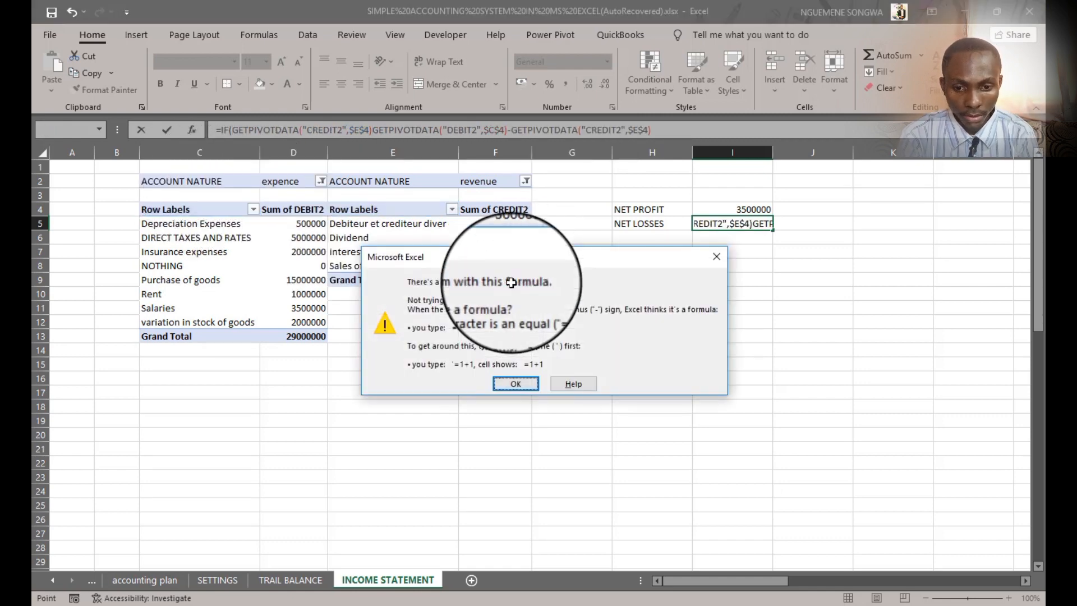
{"action": "key", "text": "Return"}
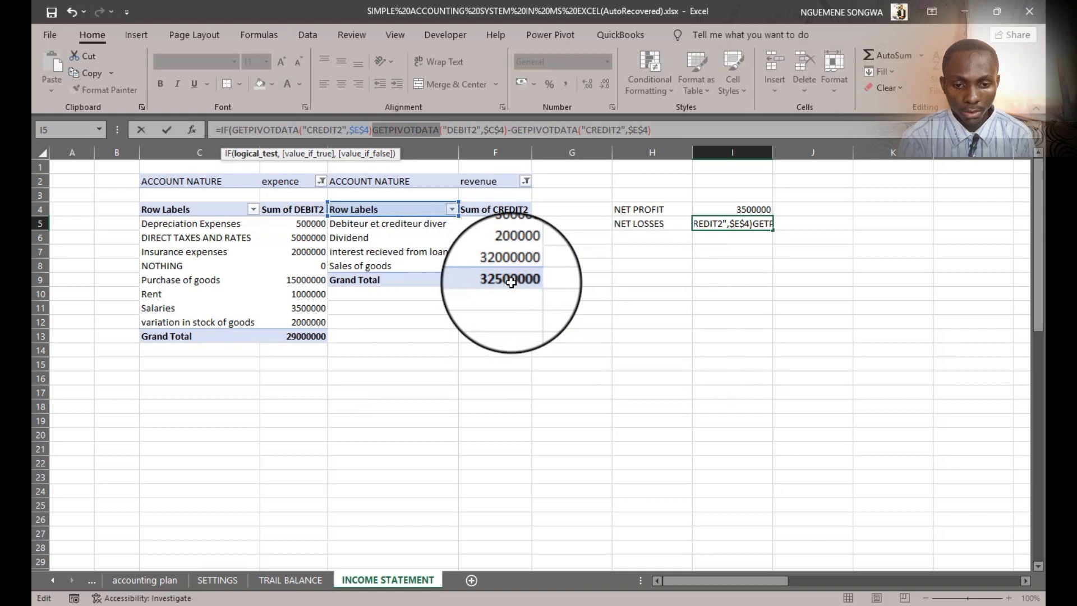
{"action": "key", "text": "Escape"}
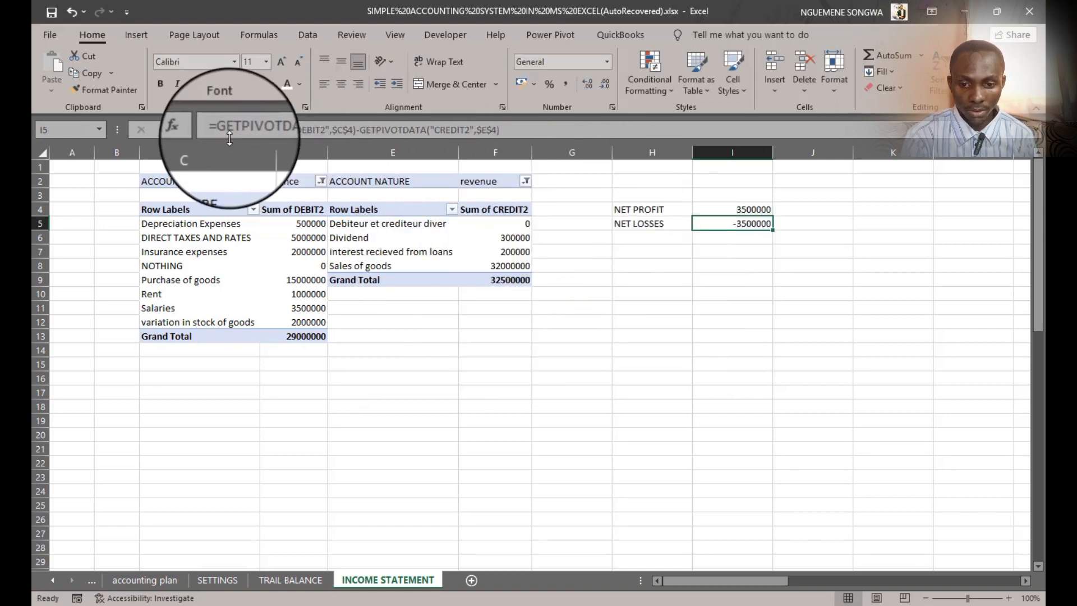
Step: Wrap the I5 net losses formula in an IF that returns an empty string when total CREDIT2 exceeds total DEBIT2, otherwise the difference
{"action": "left_click", "coordinate": [205, 130]}
{"action": "type", "text": "IF"}
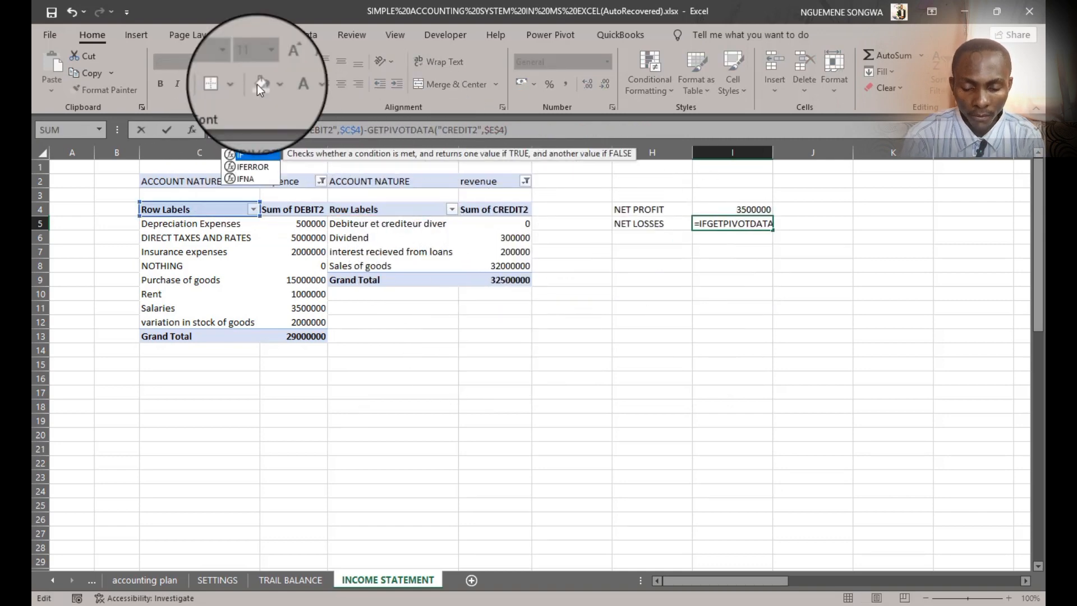
{"action": "type", "text": "("}
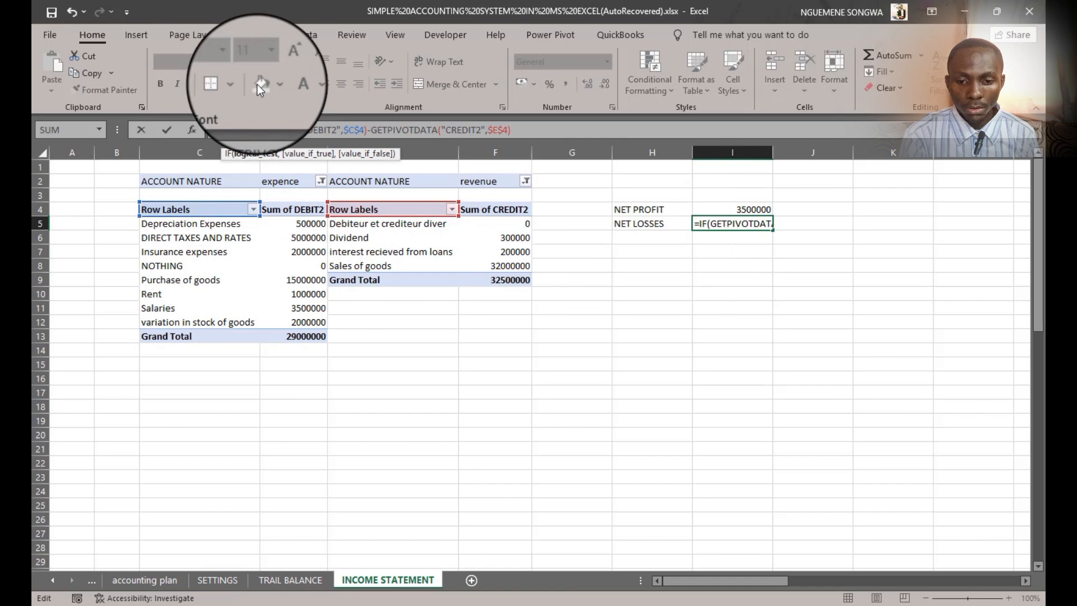
{"action": "left_click", "coordinate": [512, 277]}
{"action": "type", "text": ">"}
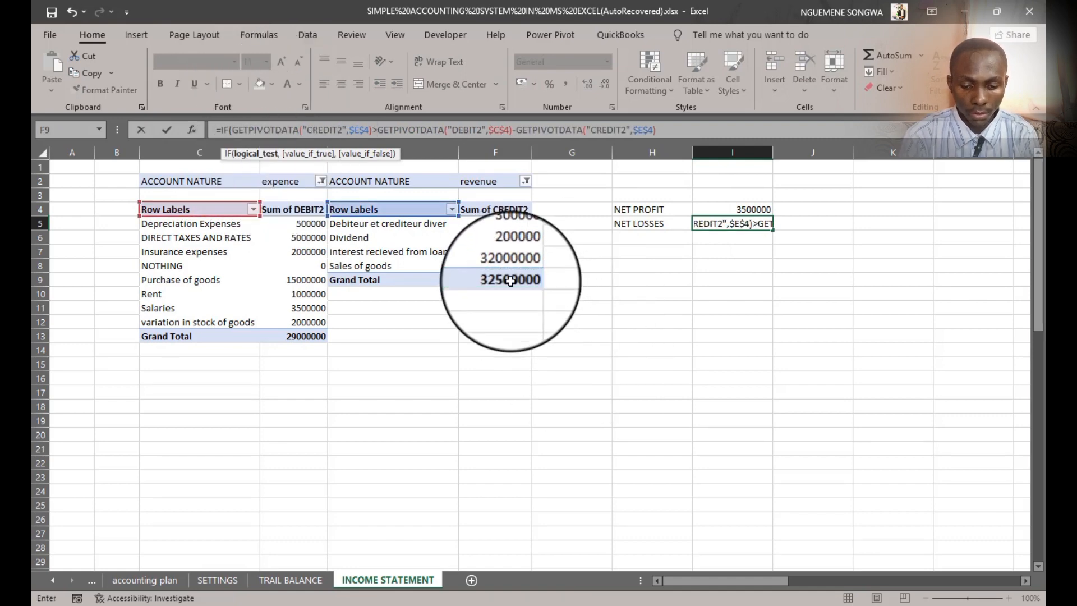
{"action": "left_click", "coordinate": [301, 337]}
{"action": "type", "text": ",GETPIVOTDATA(\"DEBIT2\",$C$4"}
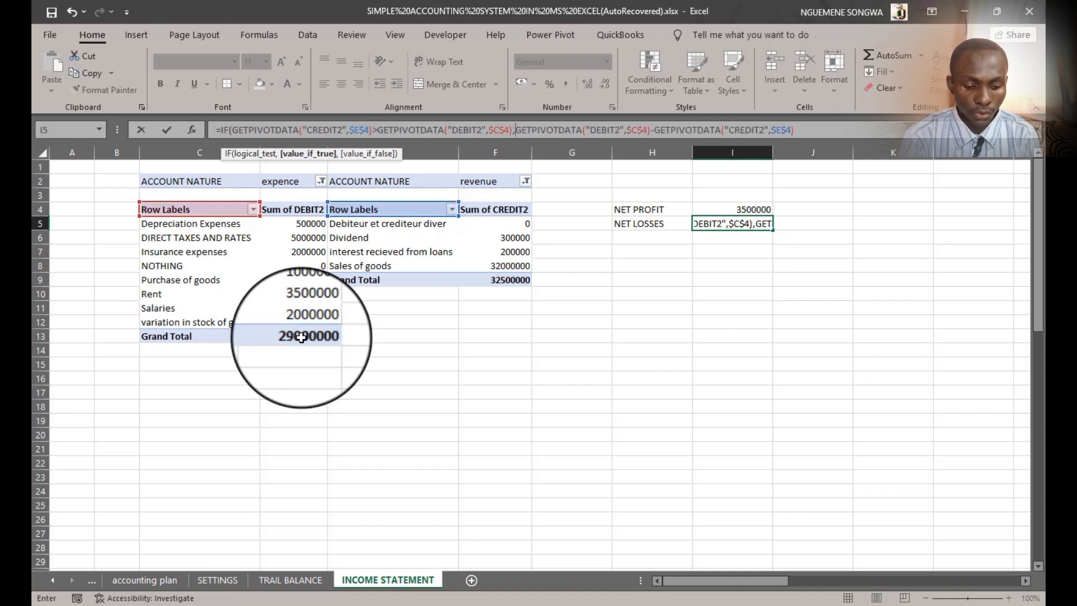
{"action": "type", "text": "\"\""}
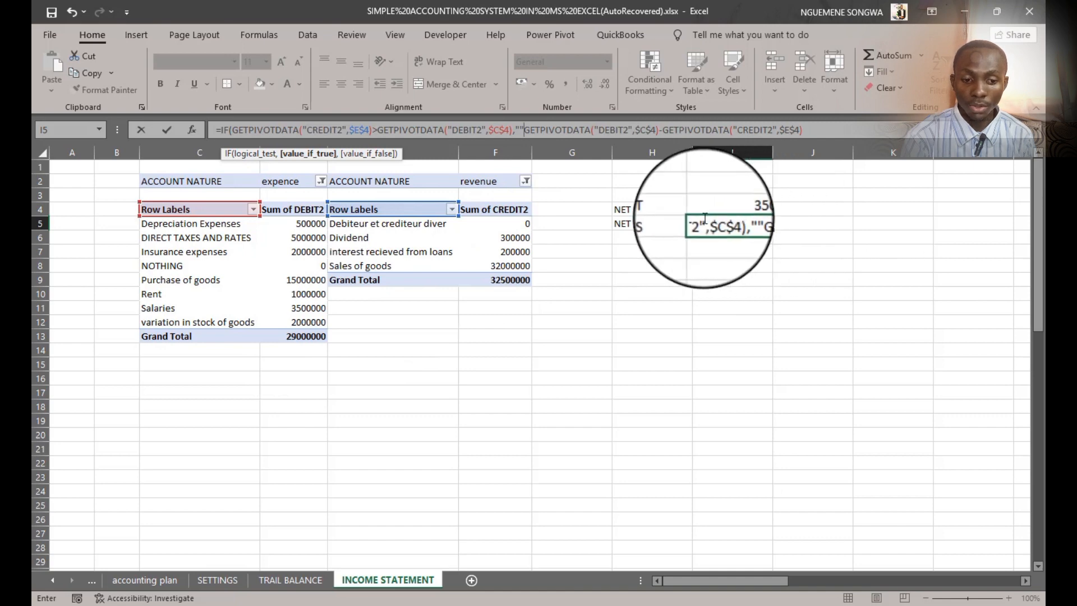
{"action": "type", "text": ","}
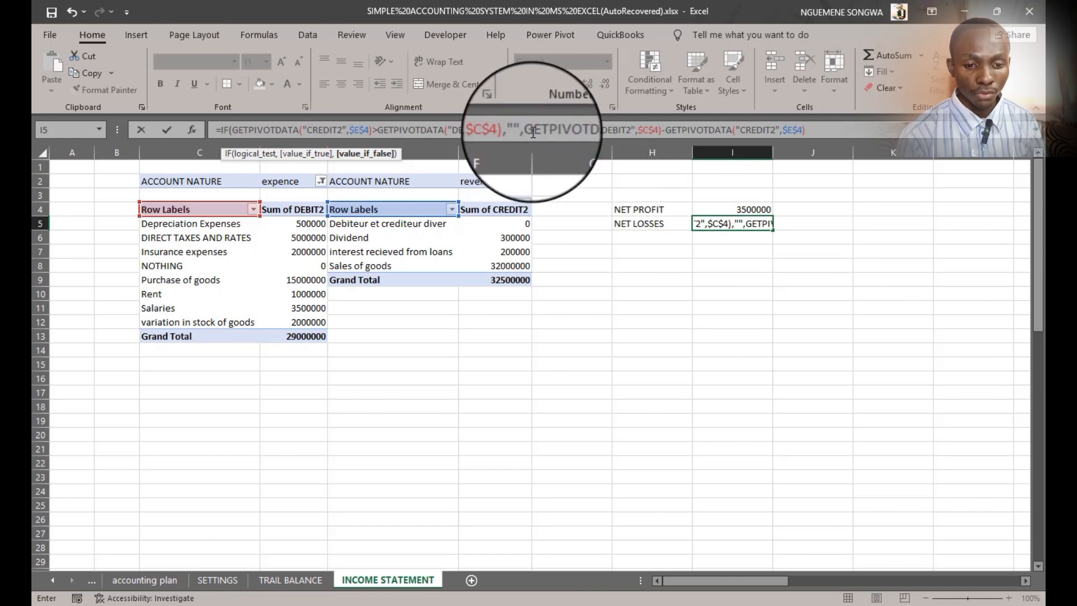
{"action": "left_click", "coordinate": [831, 133]}
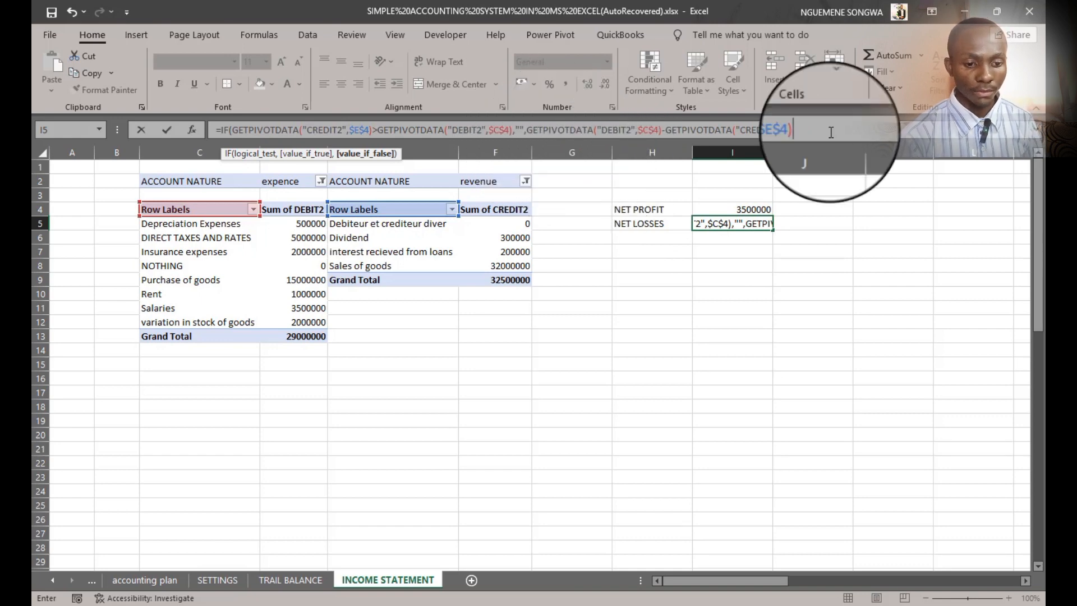
{"action": "left_click", "coordinate": [829, 221]}
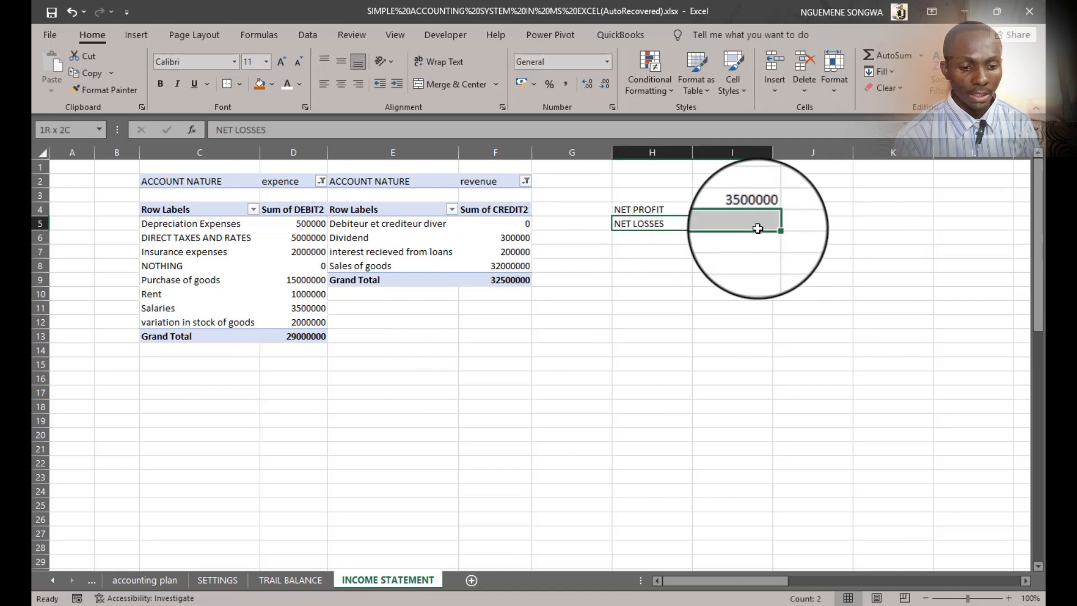
{"action": "left_click", "coordinate": [729, 292]}
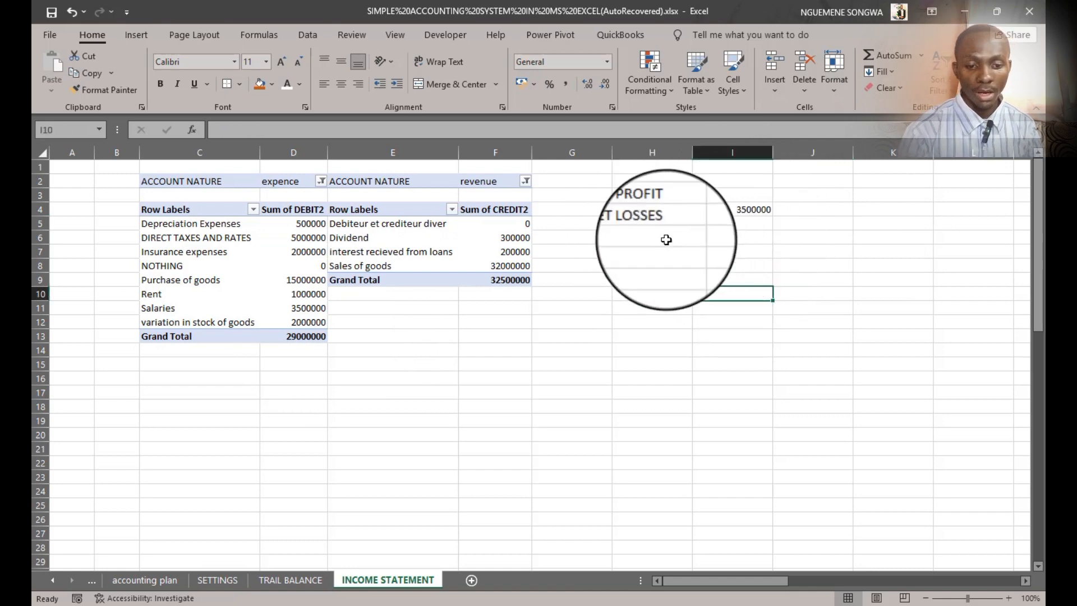
Step: Format the NET PROFIT and NET LOSSES labels in H4:H5 with a dark blue fill and bold white text
{"action": "left_click_drag", "start_coordinate": [644, 210], "coordinate": [649, 229]}
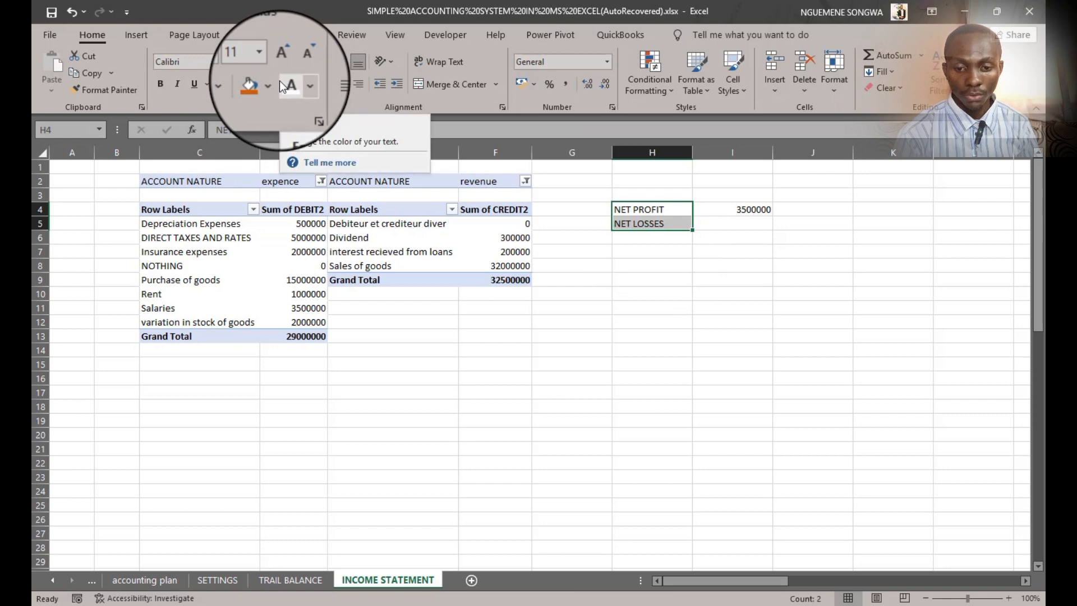
{"action": "left_click", "coordinate": [268, 86]}
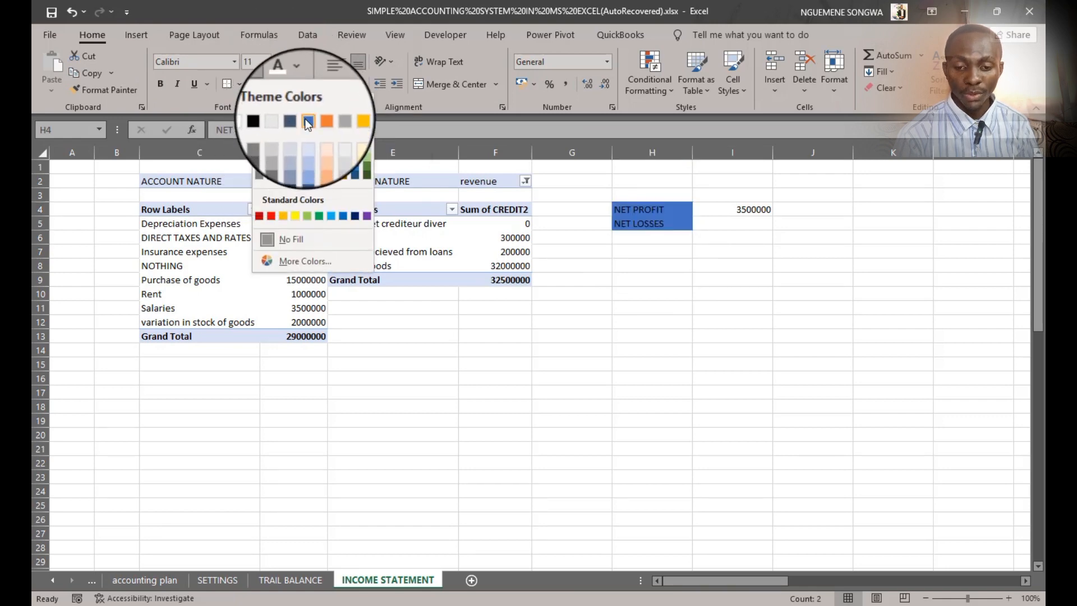
{"action": "left_click", "coordinate": [352, 177]}
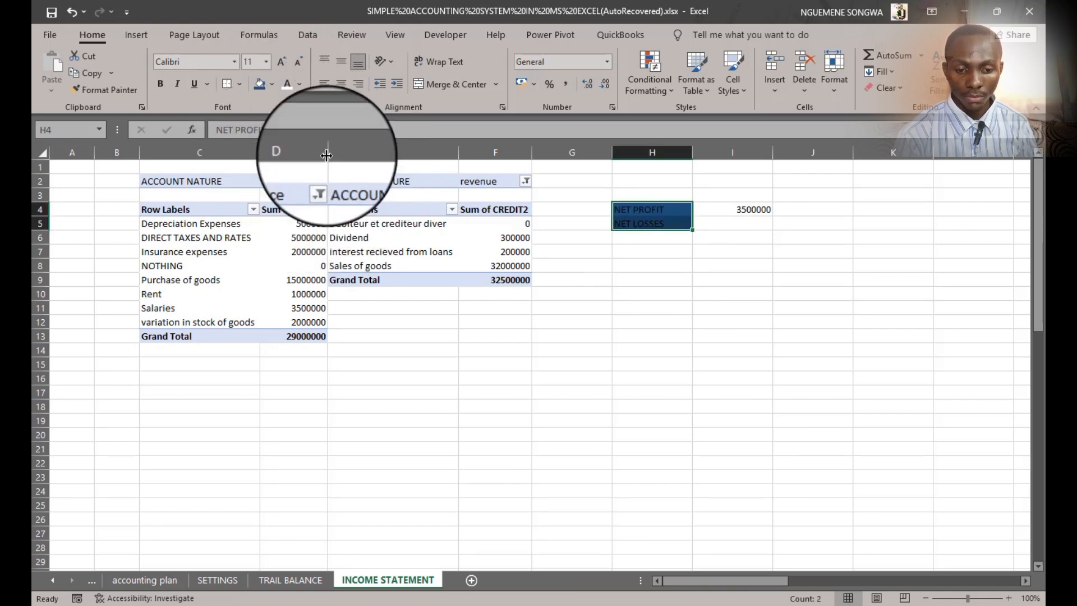
{"action": "left_click", "coordinate": [286, 85]}
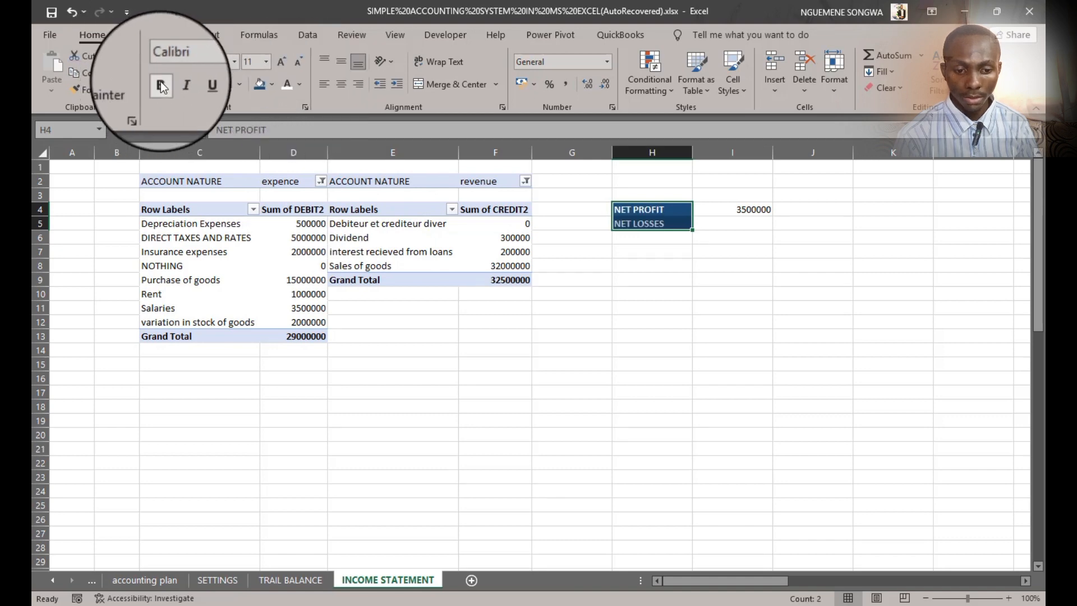
Step: Apply all borders to the net profit and net losses result cells I4:I5
{"action": "left_click_drag", "start_coordinate": [739, 207], "coordinate": [738, 228]}
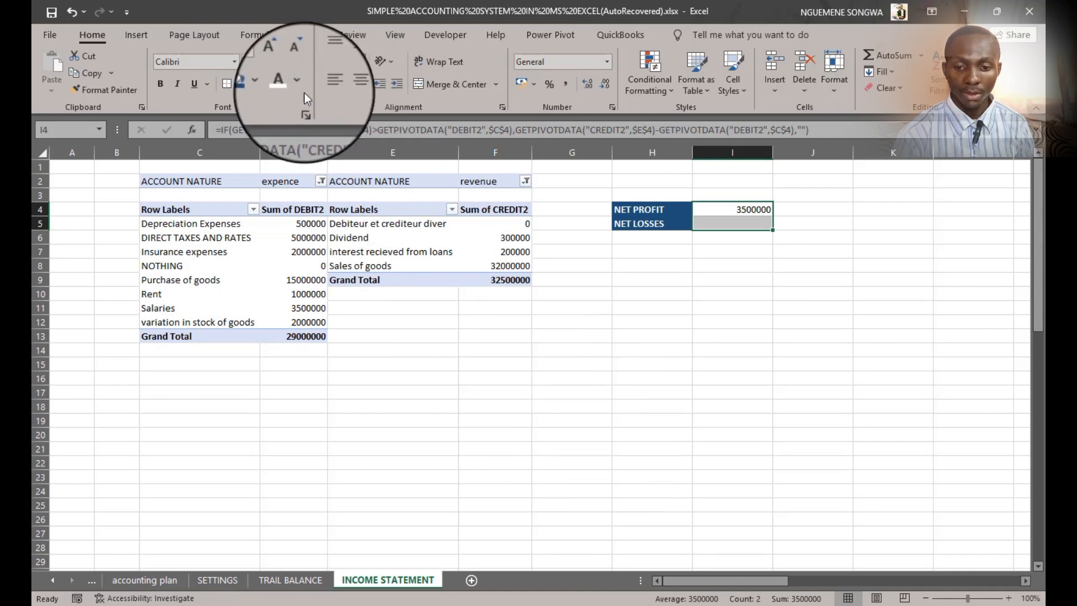
{"action": "left_click", "coordinate": [240, 85]}
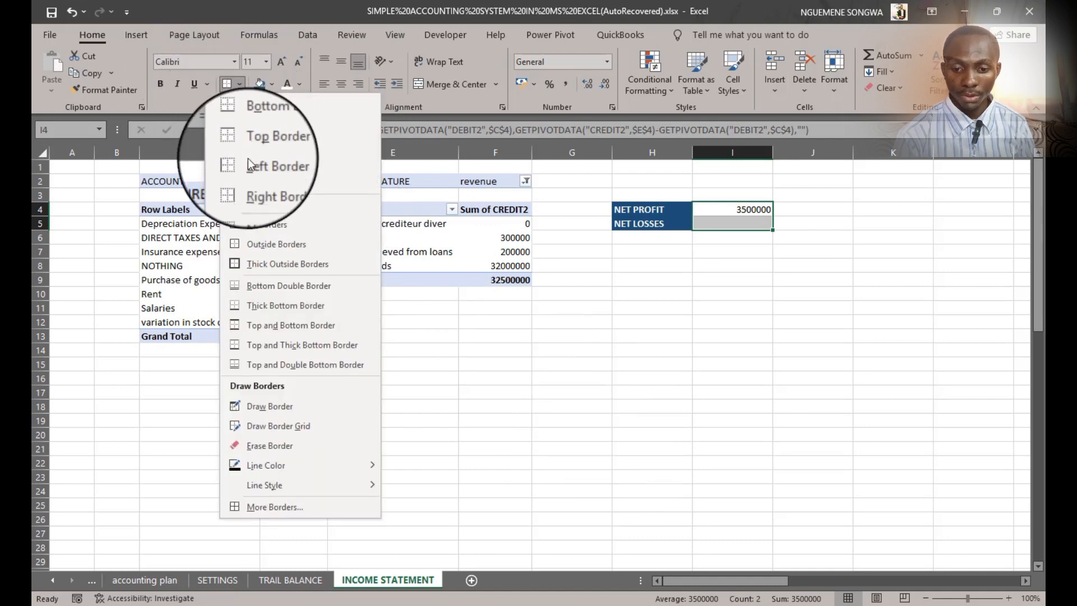
{"action": "left_click", "coordinate": [270, 225]}
{"action": "left_click", "coordinate": [409, 320]}
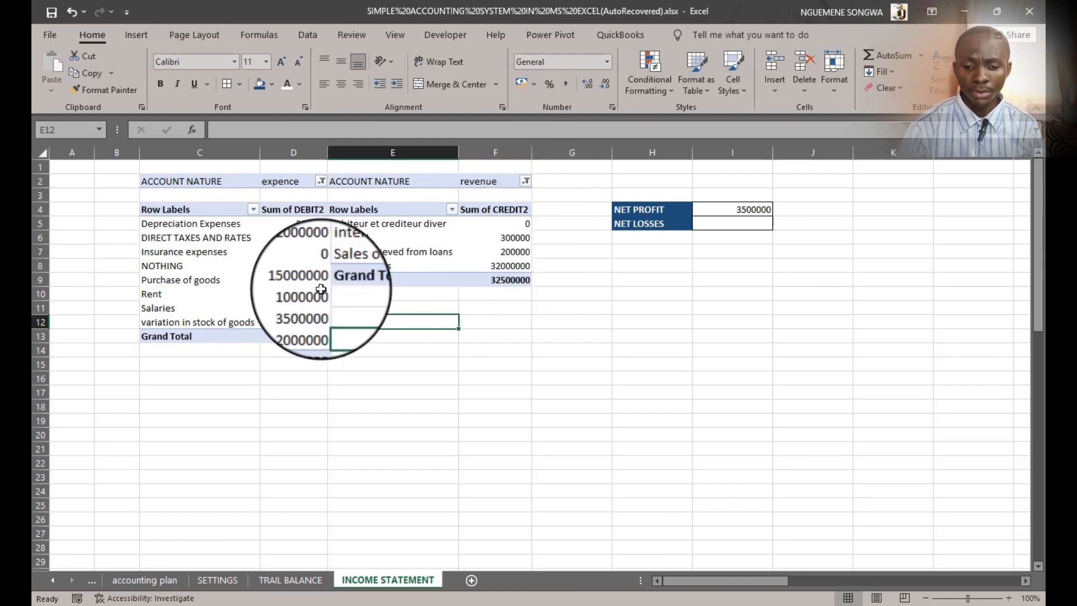
{"action": "right_click", "coordinate": [385, 580]}
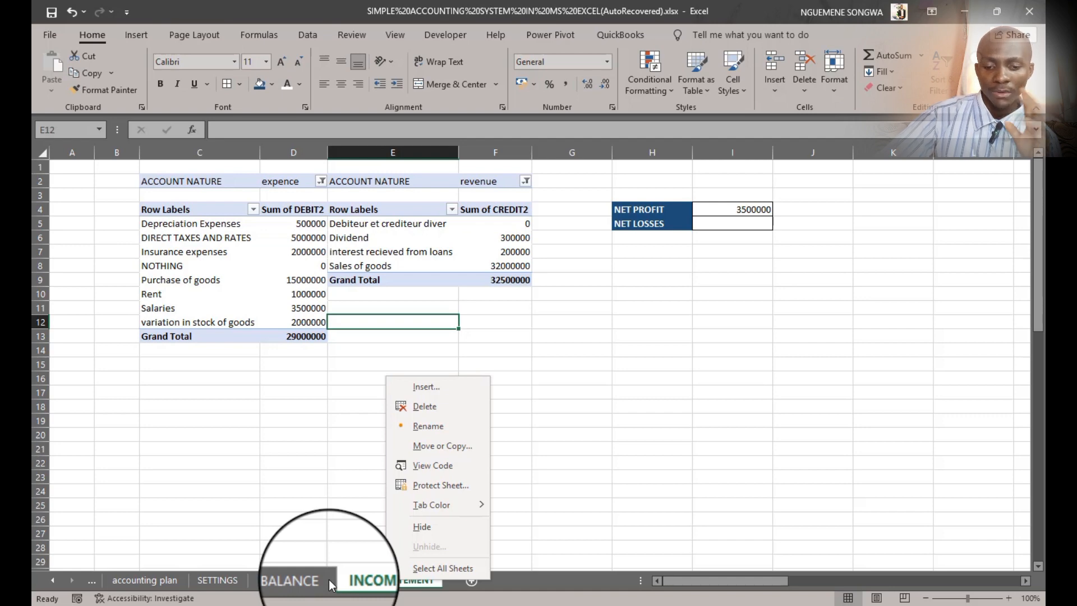
{"action": "left_click", "coordinate": [372, 349]}
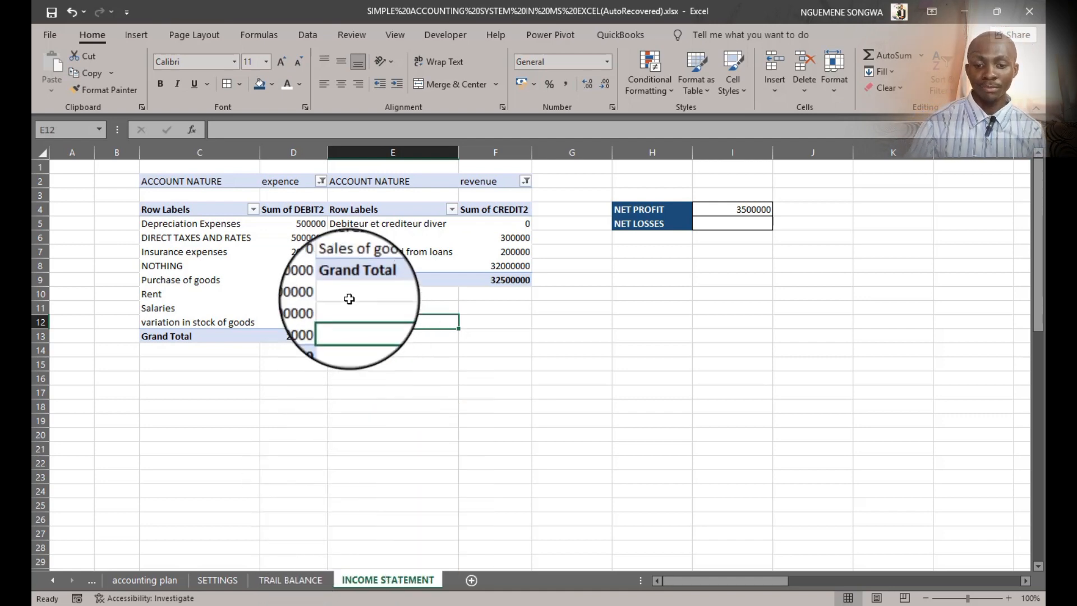
{"action": "left_click", "coordinate": [236, 266]}
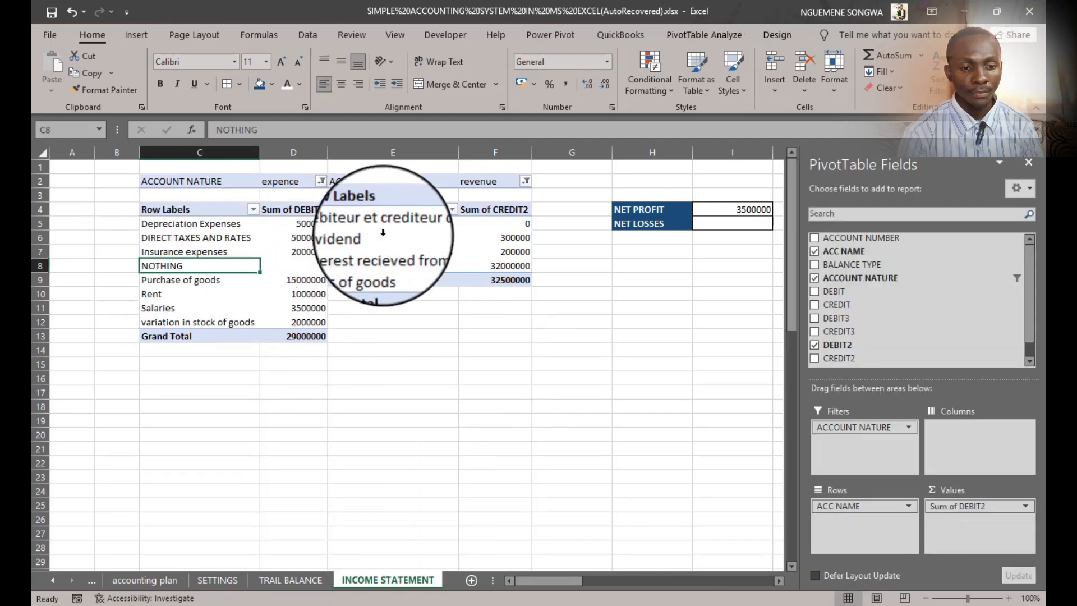
{"action": "left_click", "coordinate": [473, 488]}
{"action": "left_click", "coordinate": [198, 260]}
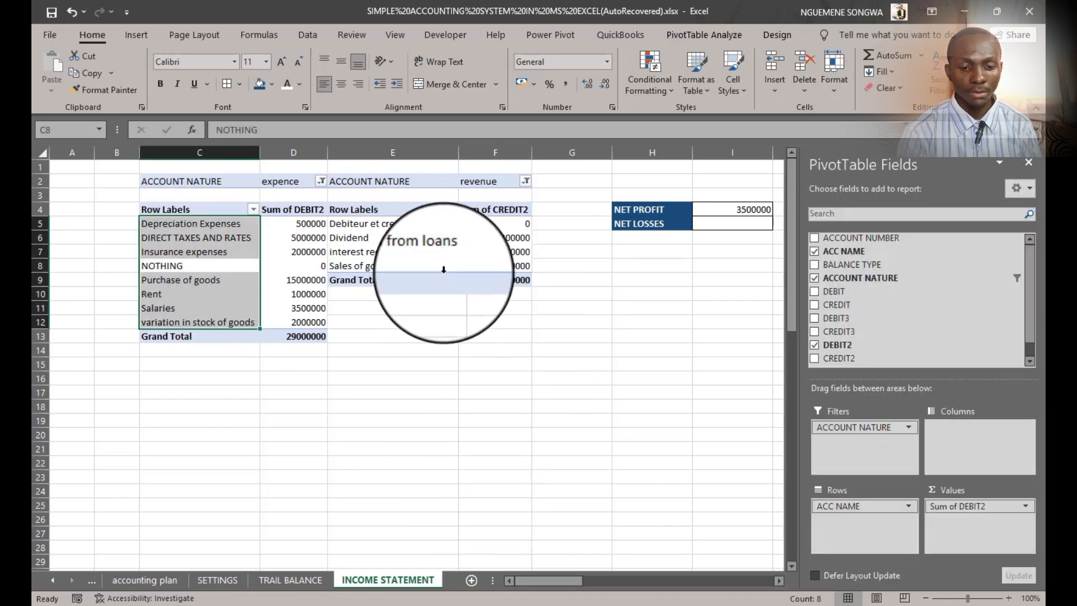
{"action": "left_click", "coordinate": [452, 251]}
{"action": "left_click", "coordinate": [199, 233]}
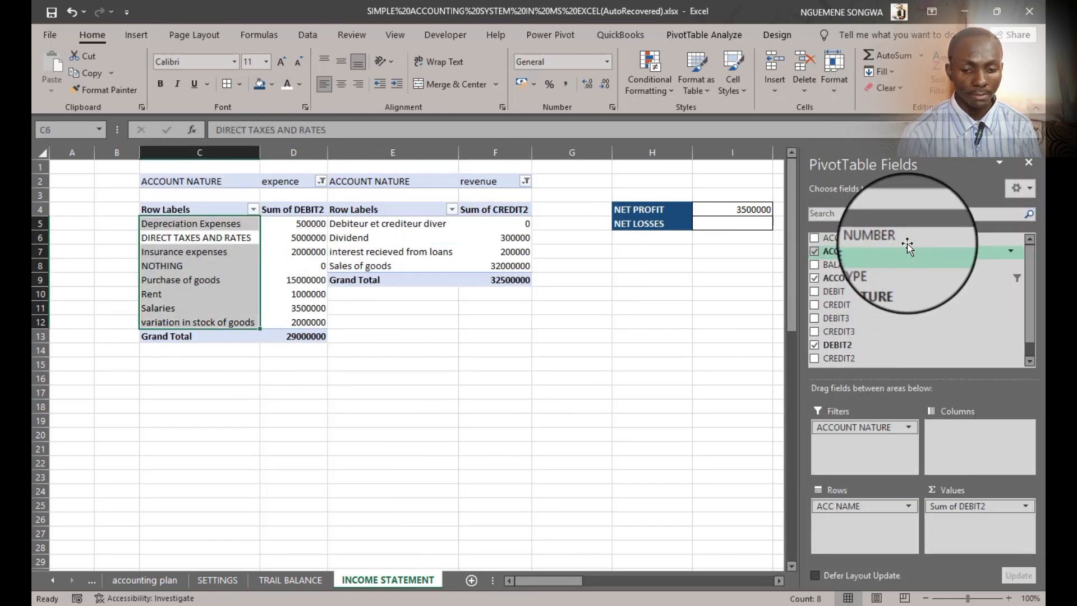
{"action": "left_click", "coordinate": [432, 263]}
{"action": "left_click", "coordinate": [564, 392]}
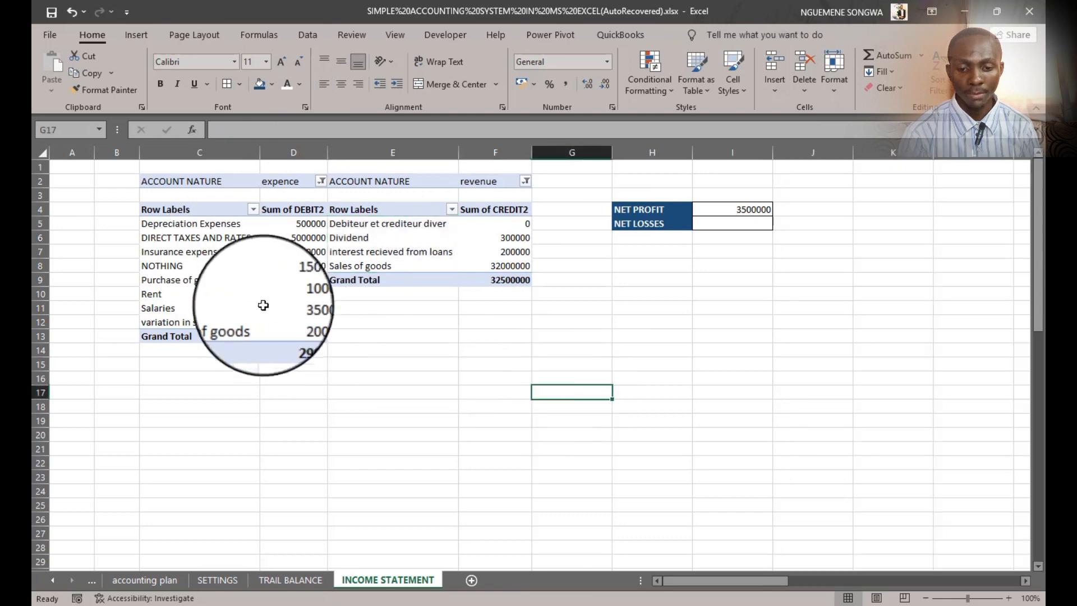
{"action": "left_click", "coordinate": [230, 294]}
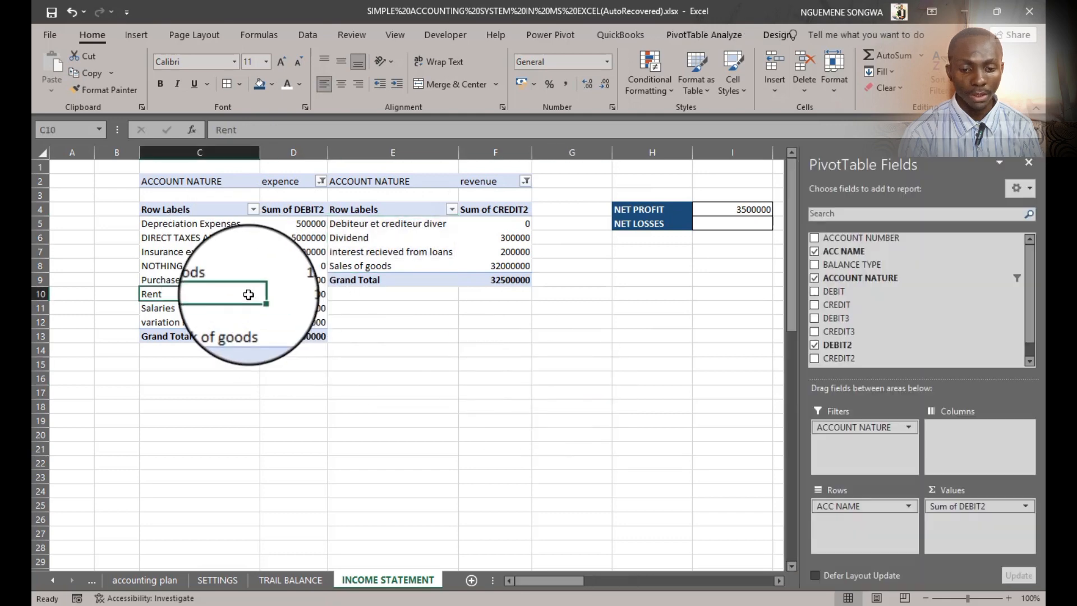
{"action": "left_click", "coordinate": [698, 35]}
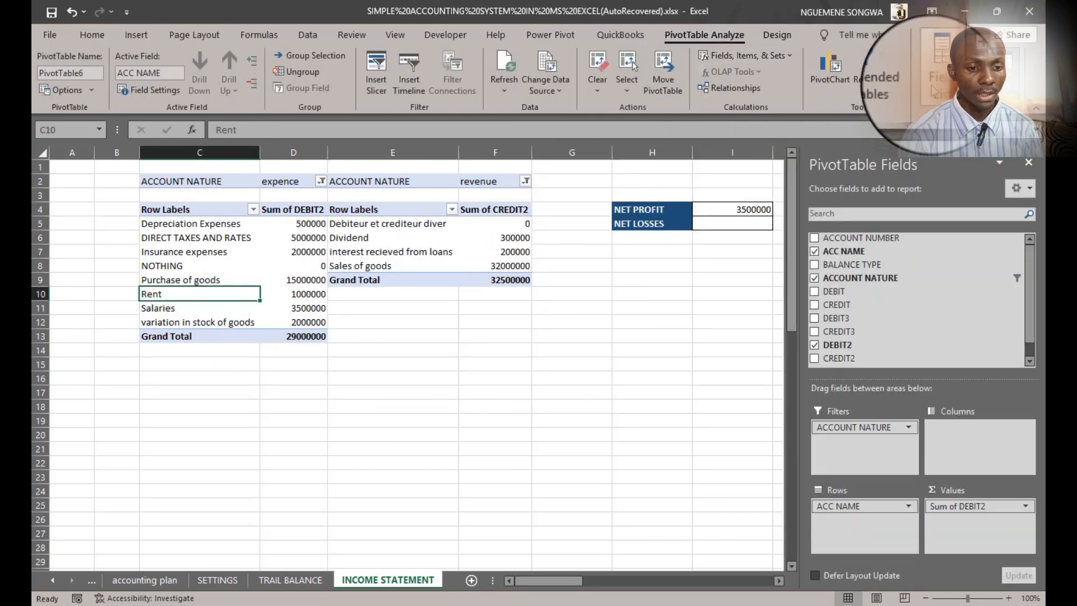
{"action": "left_click", "coordinate": [1028, 162]}
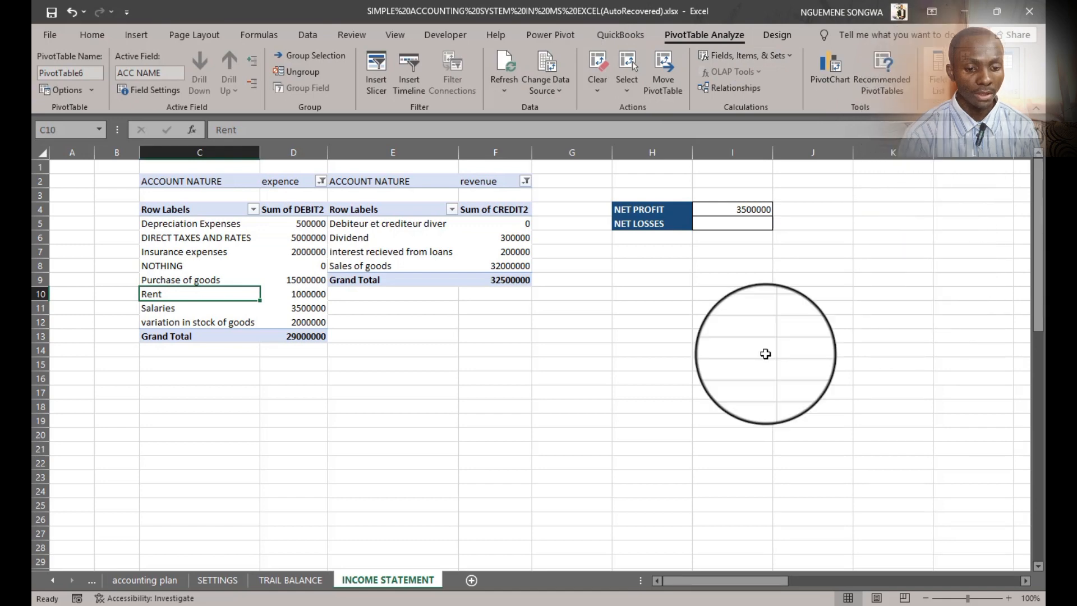
{"action": "left_click", "coordinate": [732, 377]}
{"action": "left_click", "coordinate": [420, 247]}
{"action": "left_click", "coordinate": [455, 412]}
{"action": "left_click", "coordinate": [213, 303]}
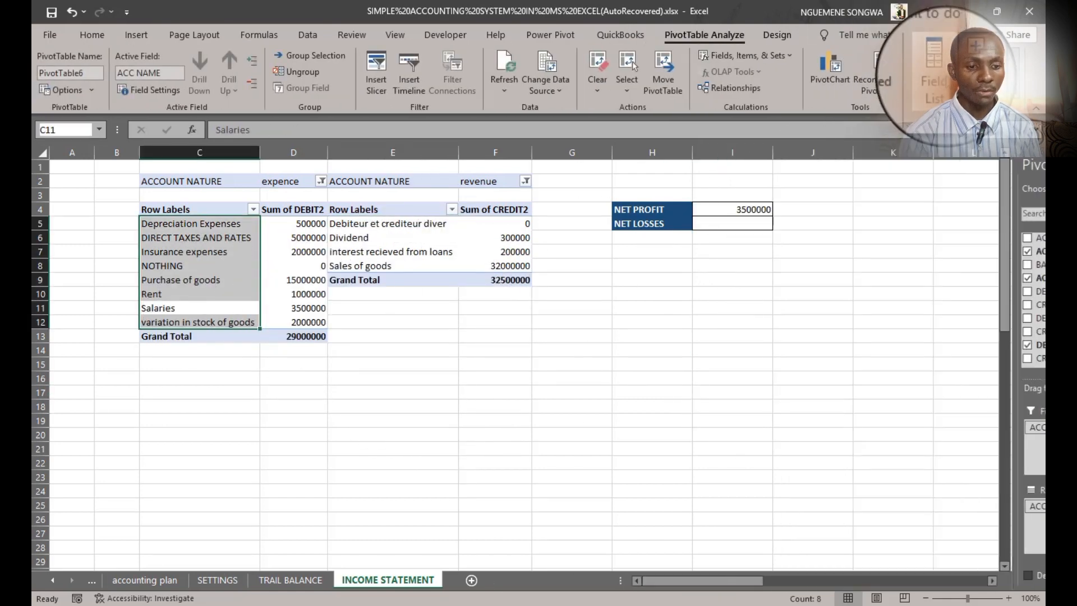
{"action": "left_click", "coordinate": [648, 477]}
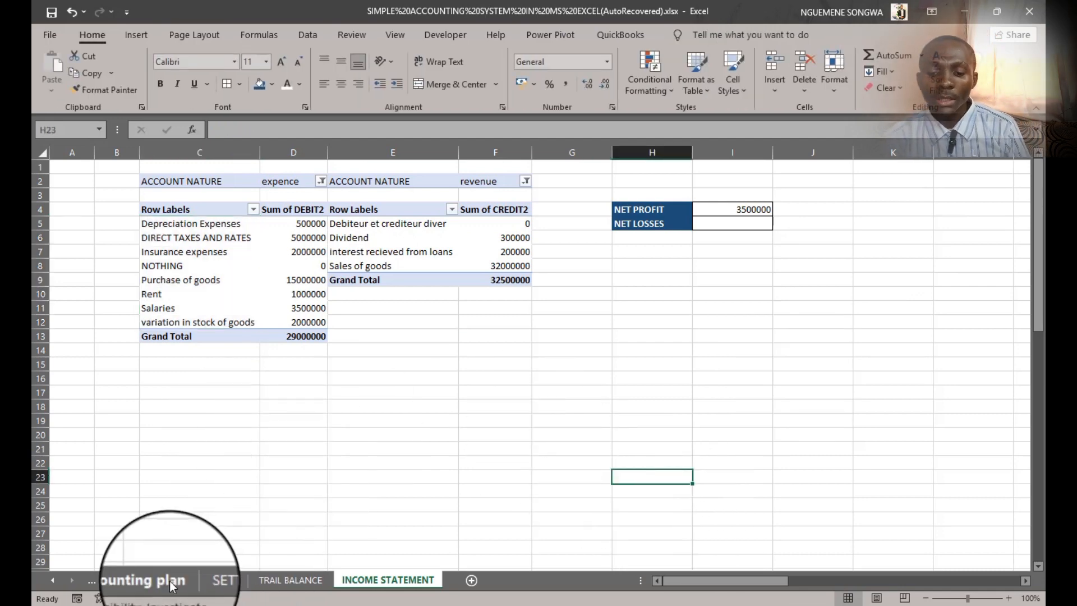
Step: Review the journal entries and the TRAIL BALANCE sheet, and return to the INCOME STATEMENT sheet
{"action": "left_click", "coordinate": [96, 581]}
{"action": "left_click", "coordinate": [96, 581]}
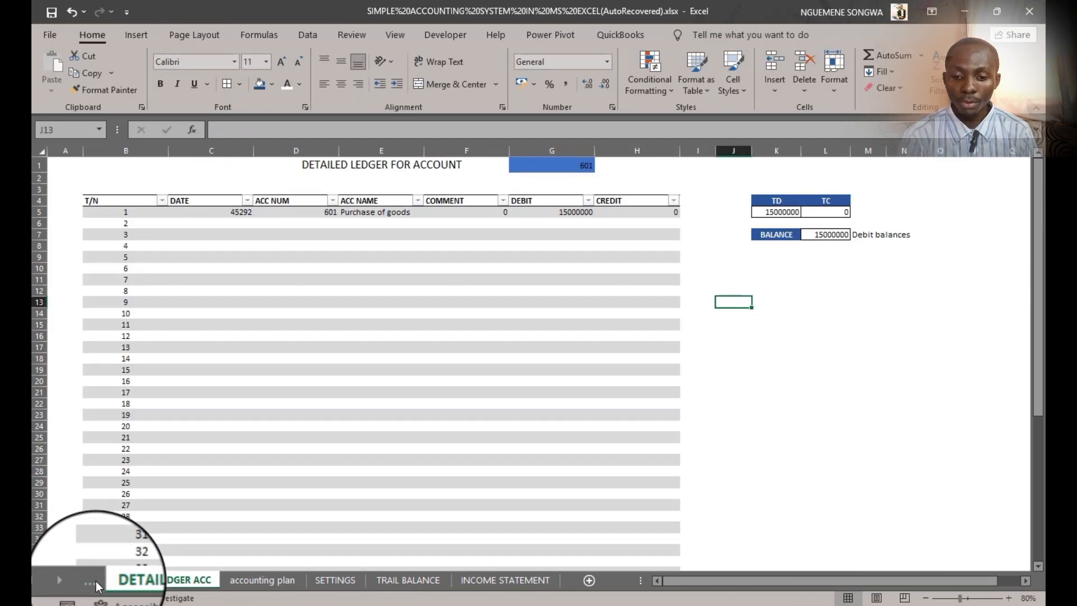
{"action": "left_click", "coordinate": [96, 581]}
{"action": "left_click", "coordinate": [96, 581]}
{"action": "scroll", "coordinate": [337, 370], "scroll_direction": "up", "scroll_amount": 4}
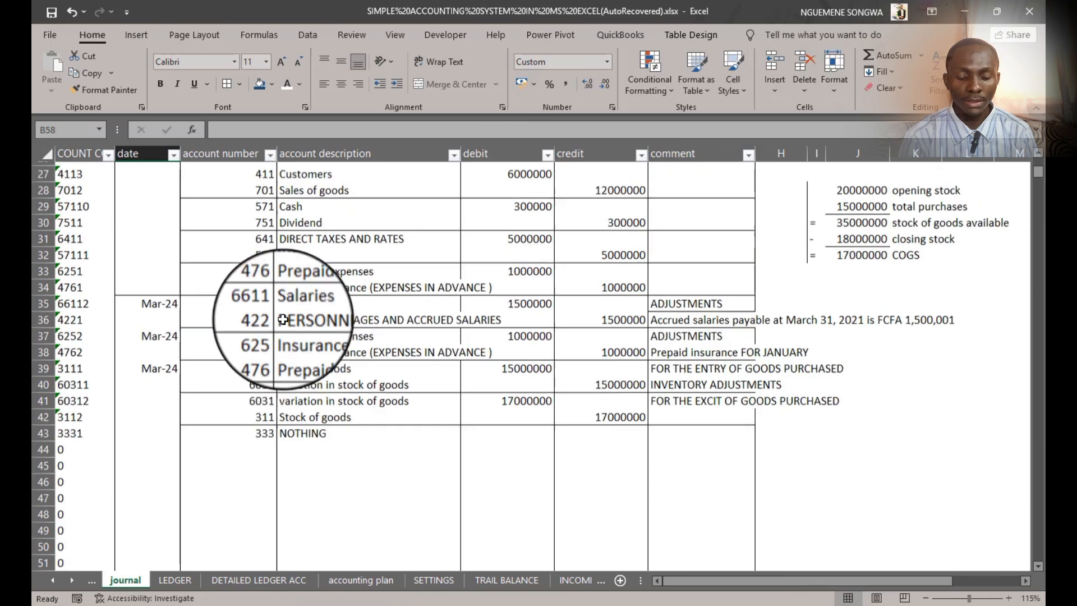
{"action": "left_click", "coordinate": [506, 581]}
{"action": "scroll", "coordinate": [567, 186], "scroll_direction": "up", "scroll_amount": 1}
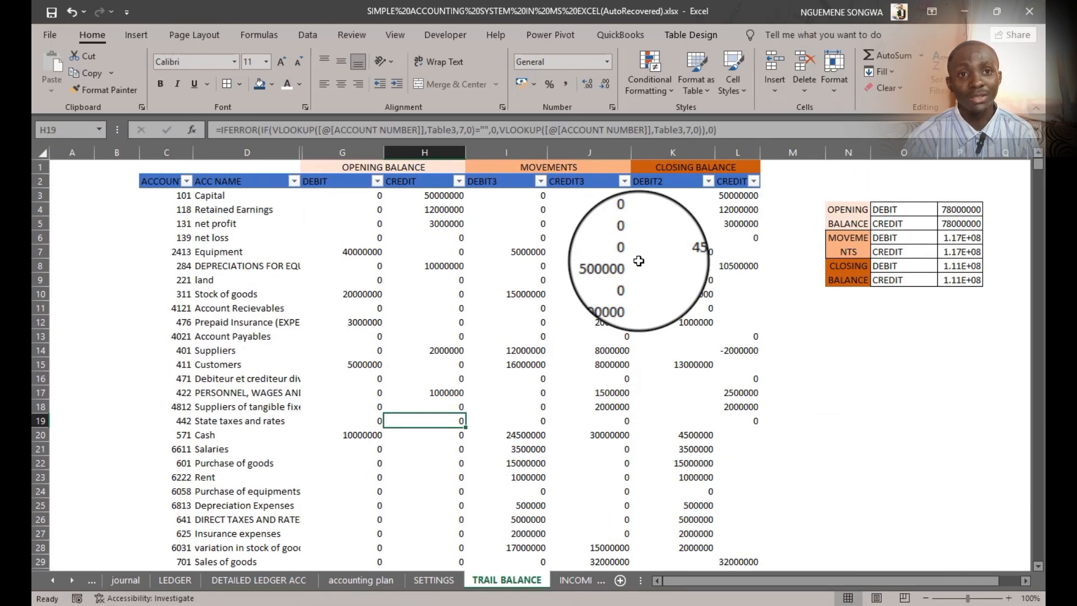
{"action": "left_click", "coordinate": [560, 585]}
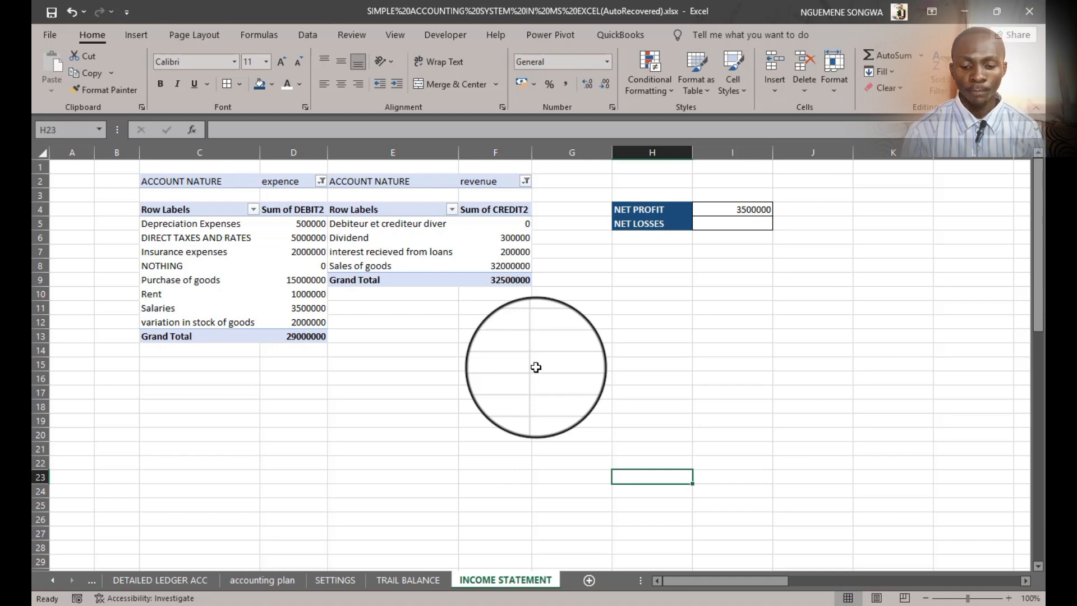
Step: Revisit the journal sheet and examine the opening balance, movements and closing balance columns of the TRAIL BALANCE sheet
{"action": "left_click", "coordinate": [90, 582]}
{"action": "left_click", "coordinate": [89, 582]}
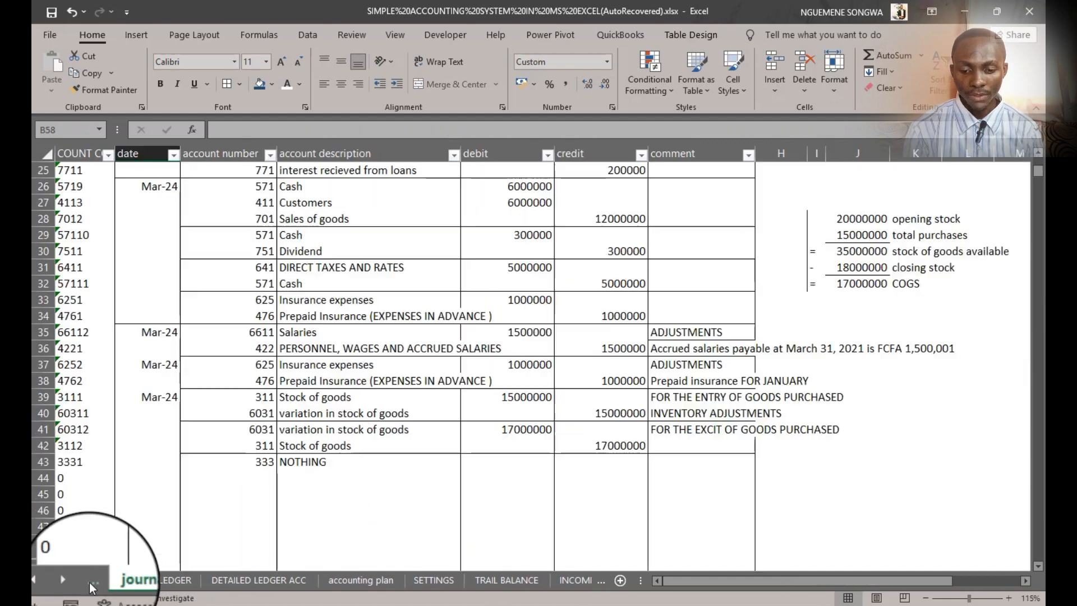
{"action": "left_click", "coordinate": [520, 580]}
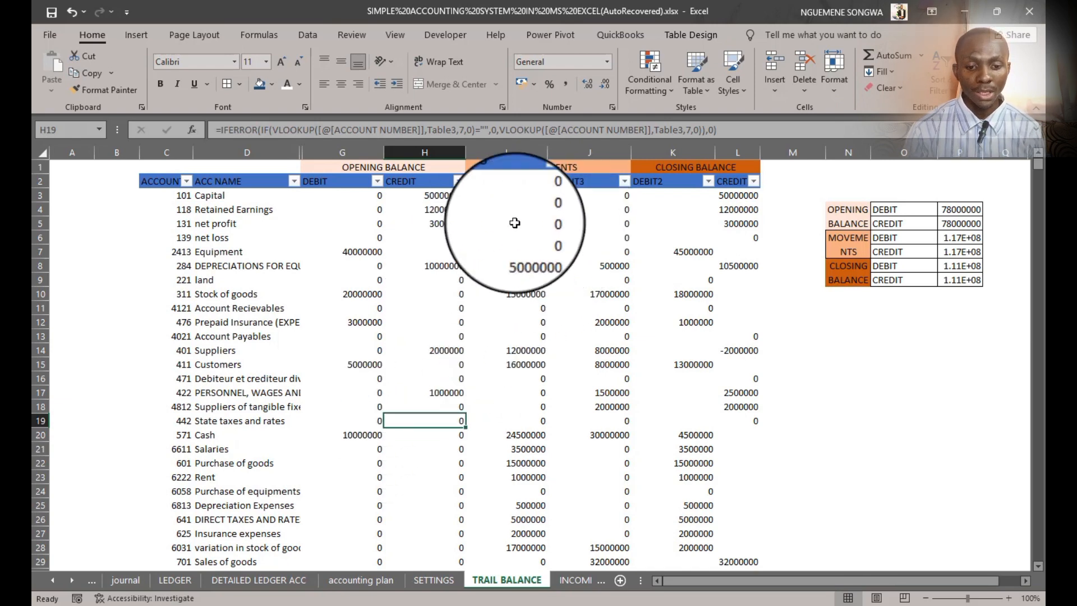
{"action": "left_click", "coordinate": [343, 210]}
{"action": "left_click", "coordinate": [473, 220]}
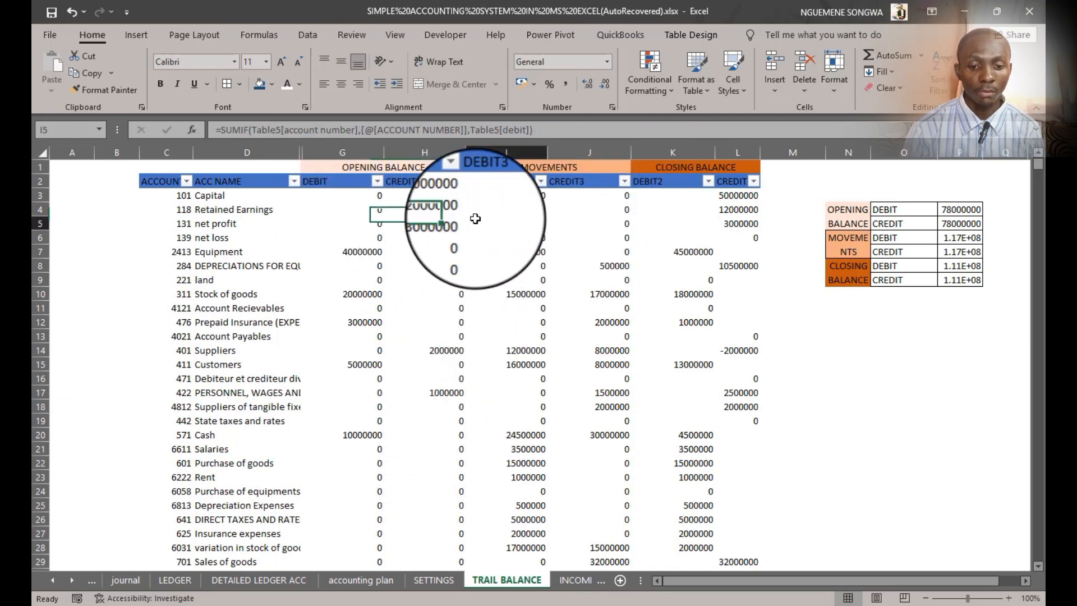
{"action": "left_click", "coordinate": [589, 222]}
{"action": "left_click", "coordinate": [719, 211]}
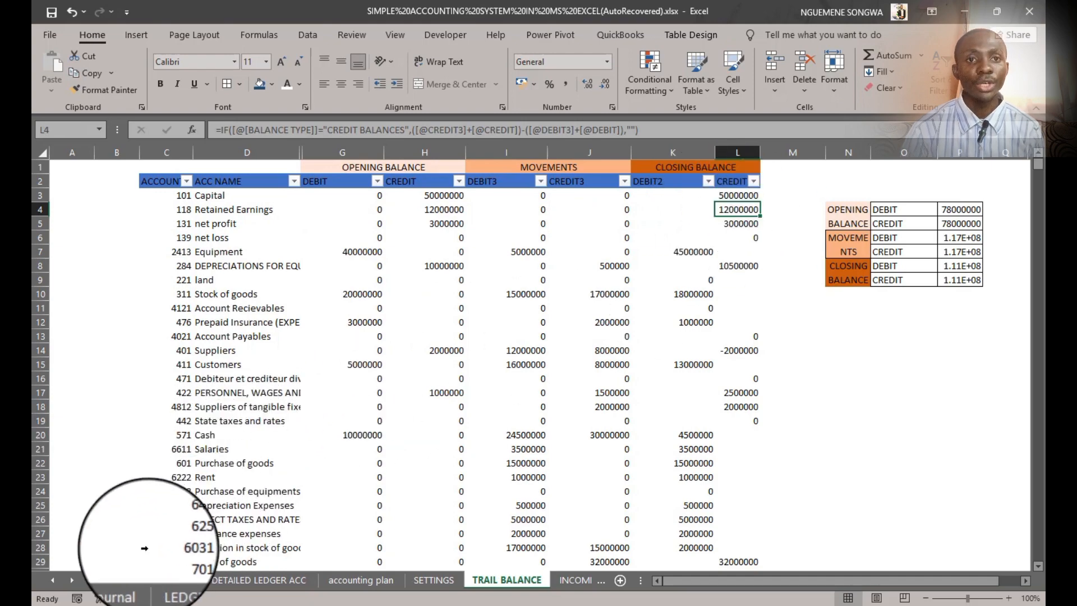
Step: Remove account number 333 from row 43 of the journal sheet and check the cell's list of account numbers
{"action": "scroll", "coordinate": [168, 393], "scroll_direction": "down", "scroll_amount": 5}
{"action": "scroll", "coordinate": [177, 397], "scroll_direction": "up", "scroll_amount": 5}
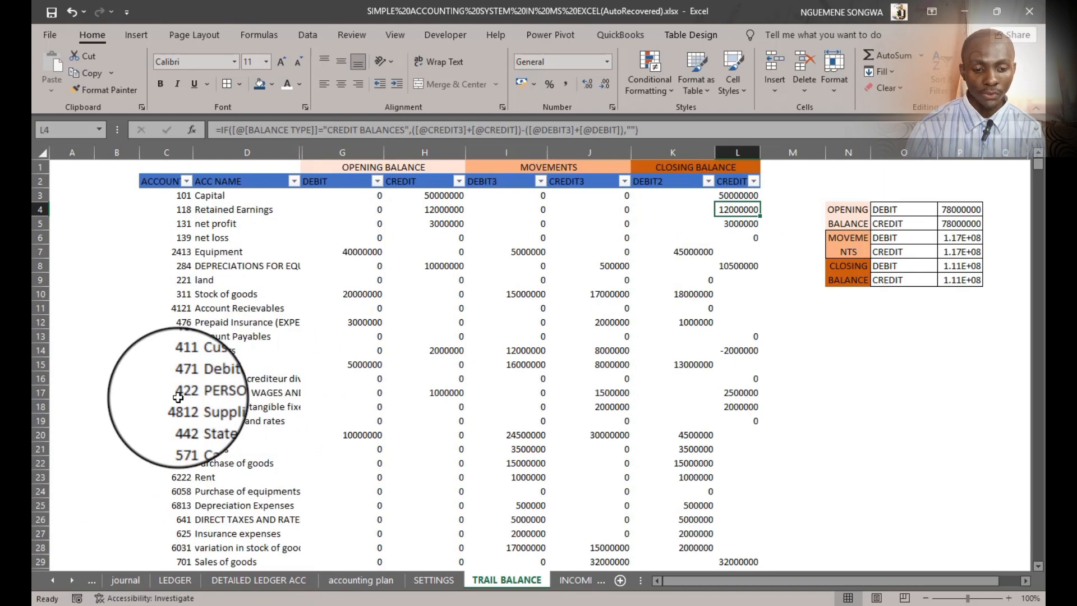
{"action": "scroll", "coordinate": [169, 370], "scroll_direction": "down", "scroll_amount": 3}
{"action": "left_click", "coordinate": [126, 581]}
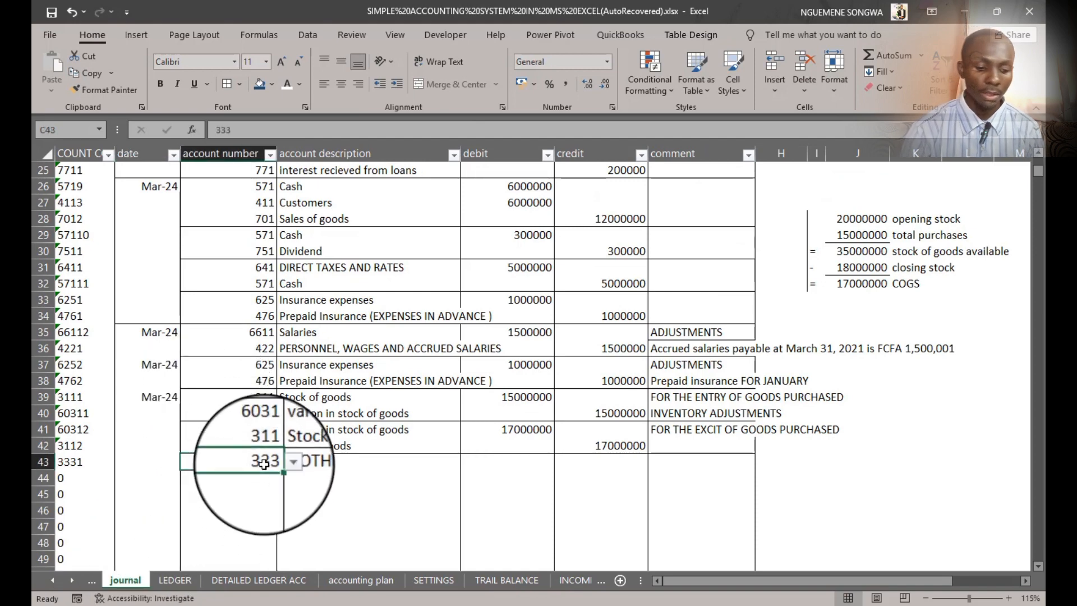
{"action": "key", "text": "Delete"}
{"action": "left_click", "coordinate": [328, 465]}
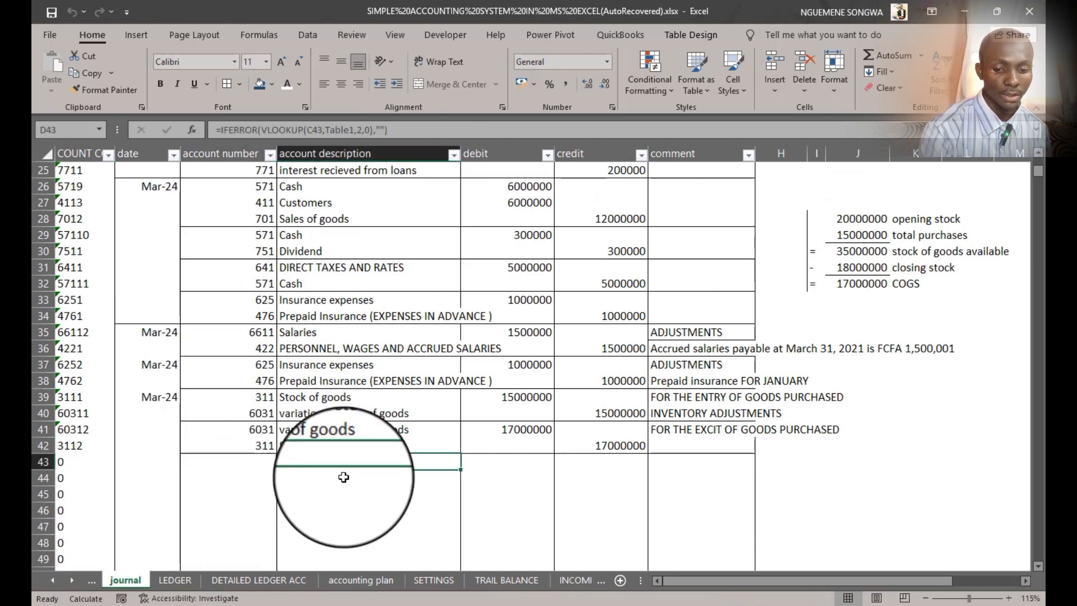
{"action": "left_click", "coordinate": [257, 464]}
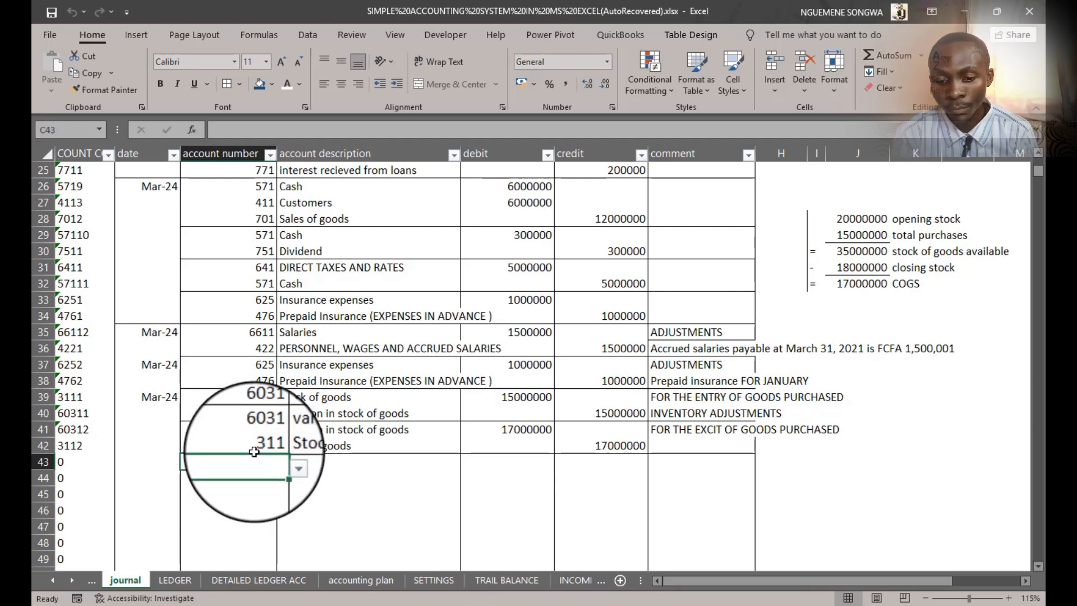
{"action": "left_click", "coordinate": [284, 463]}
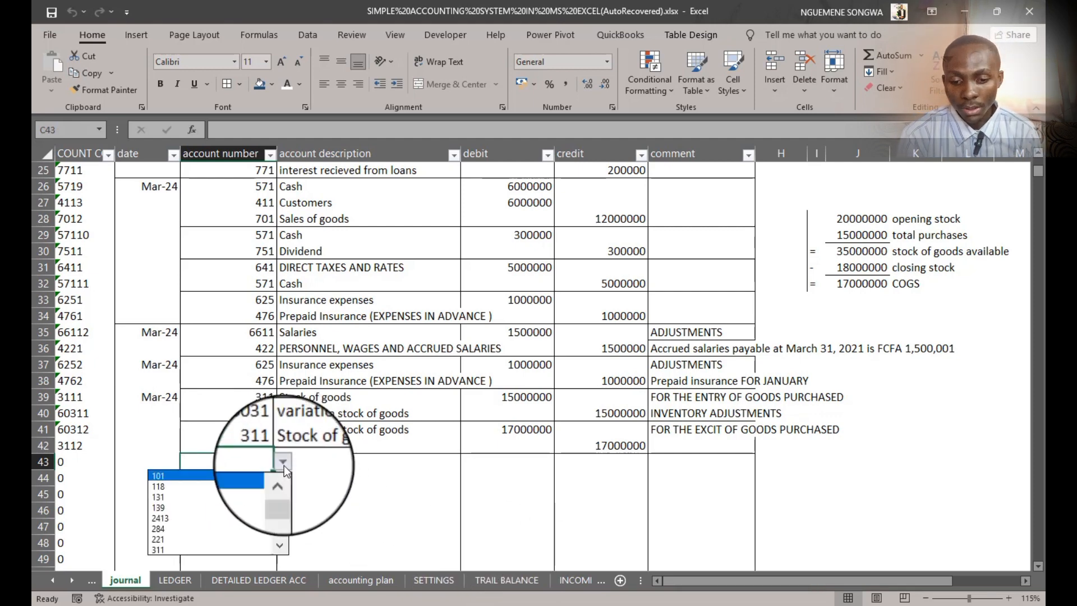
{"action": "left_click", "coordinate": [284, 463]}
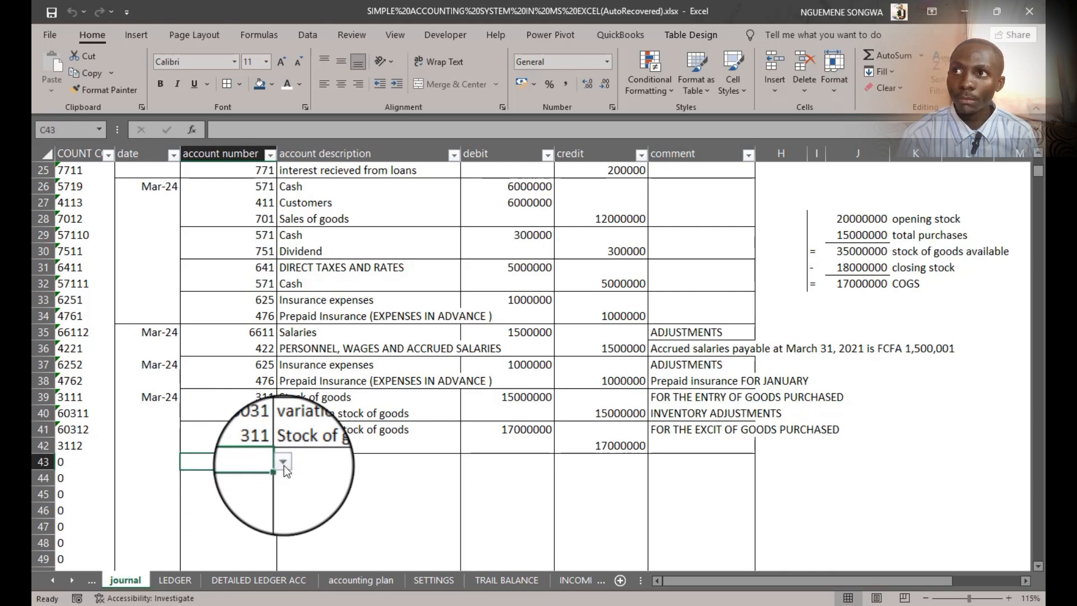
Step: Check the NOTHING row in the INCOME STATEMENT expense PivotTable and its account nature in the accounting plan sheet
{"action": "left_click", "coordinate": [575, 581]}
{"action": "left_click", "coordinate": [575, 581]}
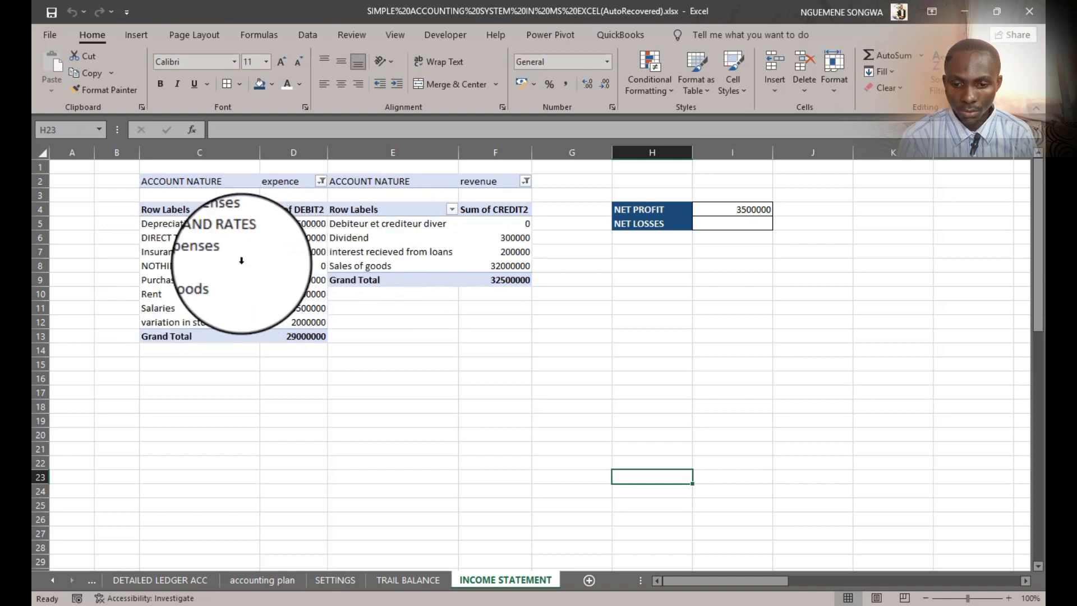
{"action": "left_click", "coordinate": [138, 266]}
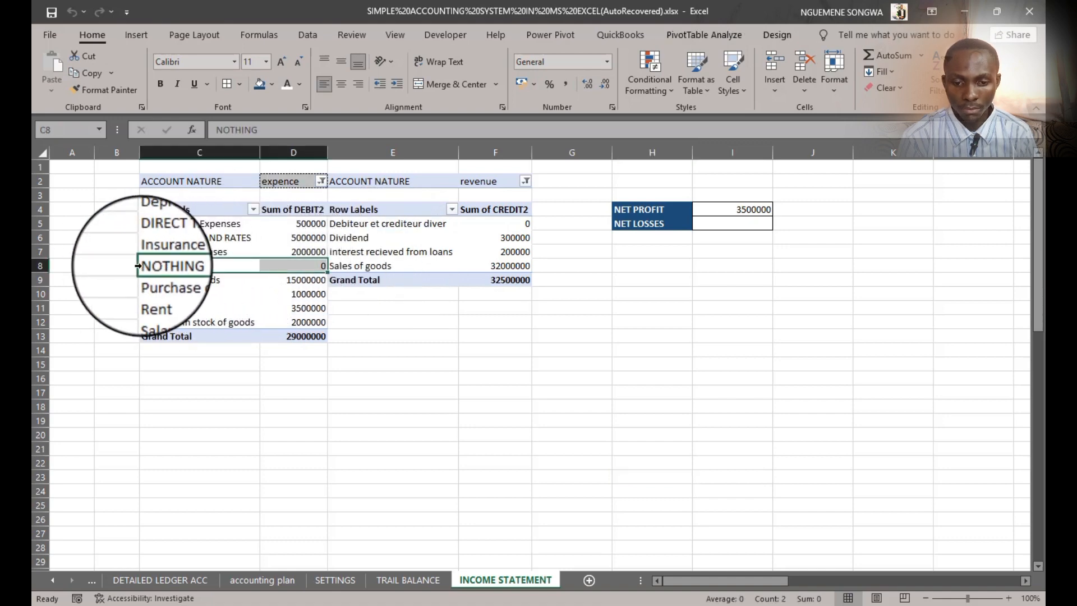
{"action": "left_click", "coordinate": [92, 581]}
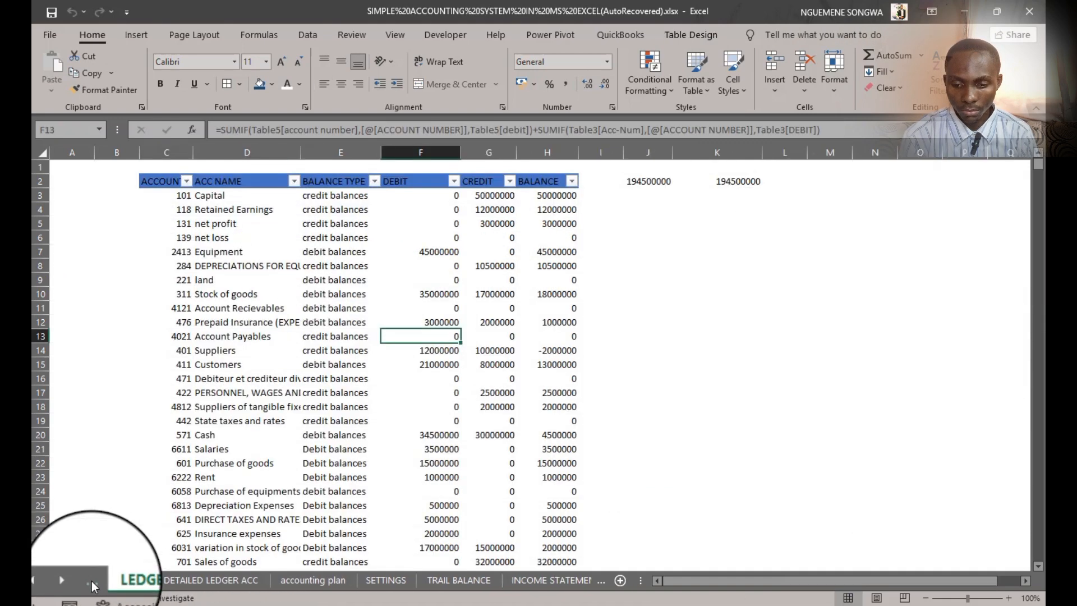
{"action": "left_click", "coordinate": [313, 580]}
{"action": "scroll", "coordinate": [209, 432], "scroll_direction": "down", "scroll_amount": 2}
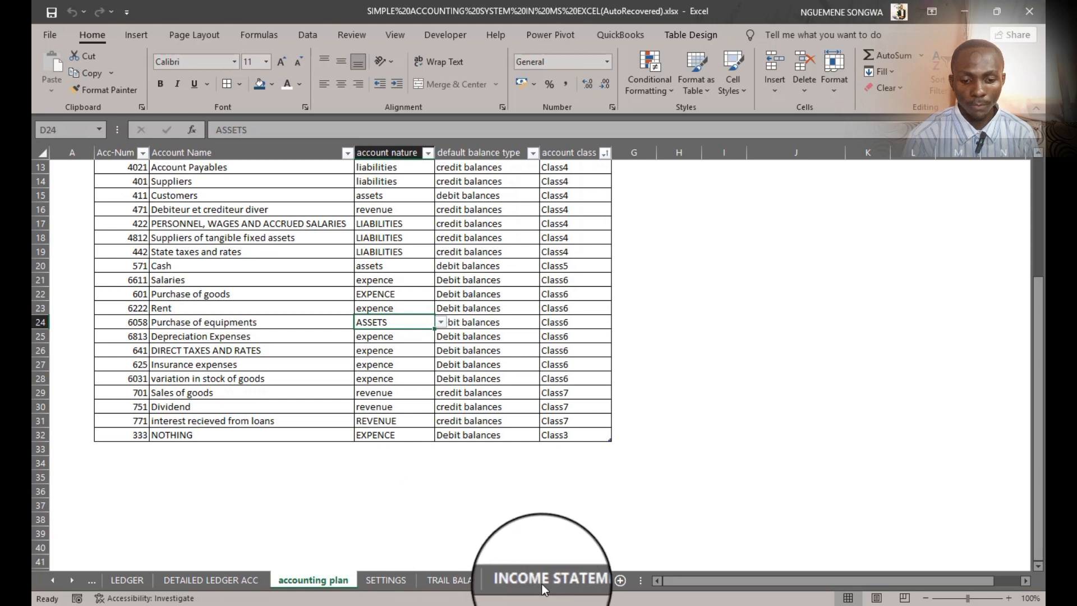
Step: Enter account number 333 with a debit of 333 in journal row 43 and check the INCOME STATEMENT sheet
{"action": "left_click", "coordinate": [90, 581]}
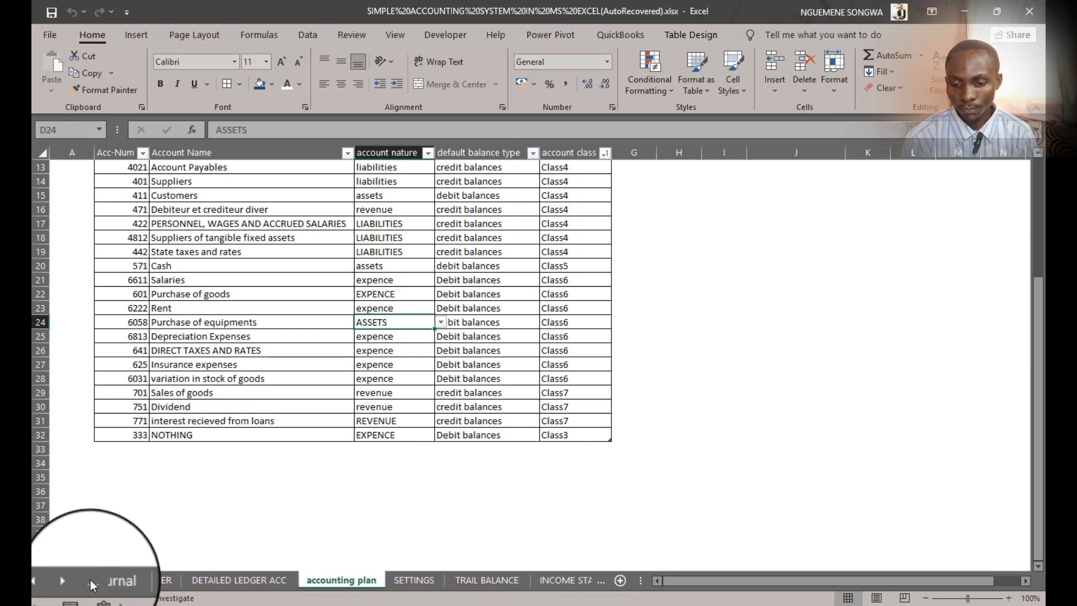
{"action": "left_click", "coordinate": [89, 580]}
{"action": "left_click", "coordinate": [282, 465]}
{"action": "left_click_drag", "start_coordinate": [279, 483], "coordinate": [279, 531]}
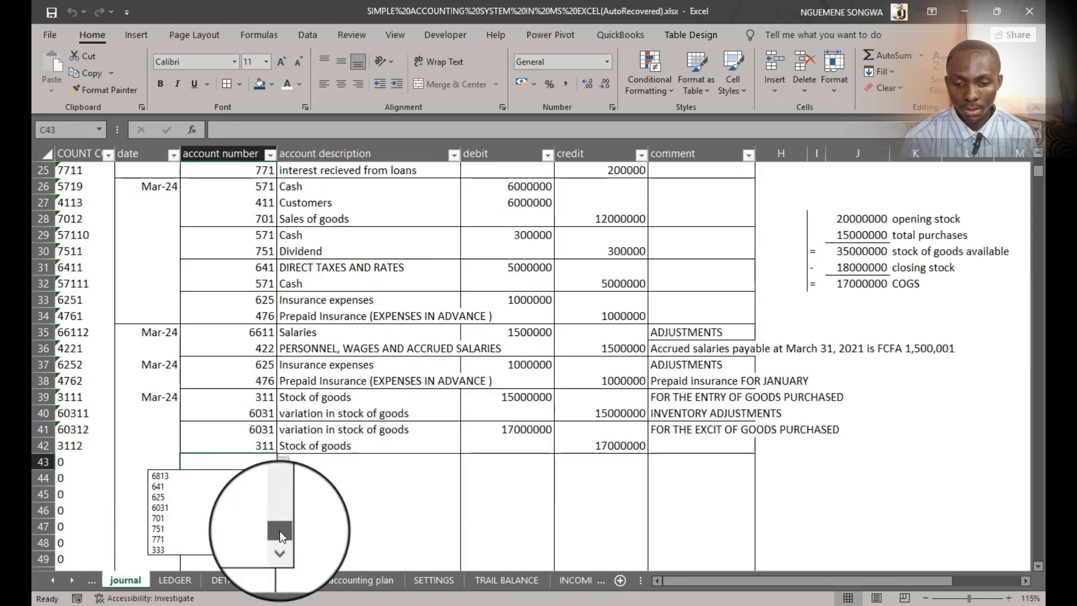
{"action": "left_click", "coordinate": [217, 549]}
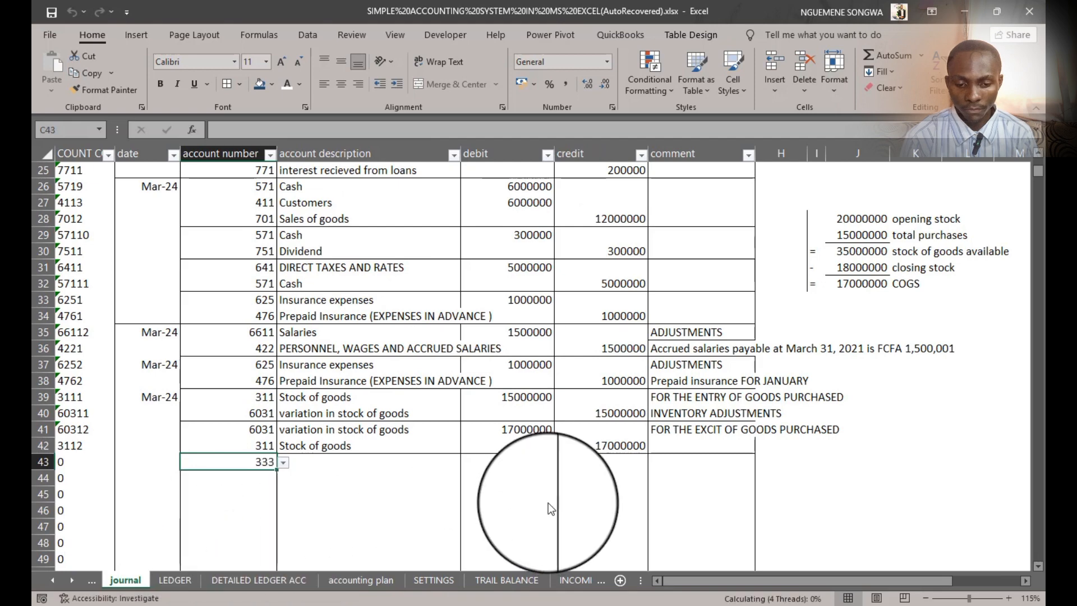
{"action": "left_click", "coordinate": [500, 465]}
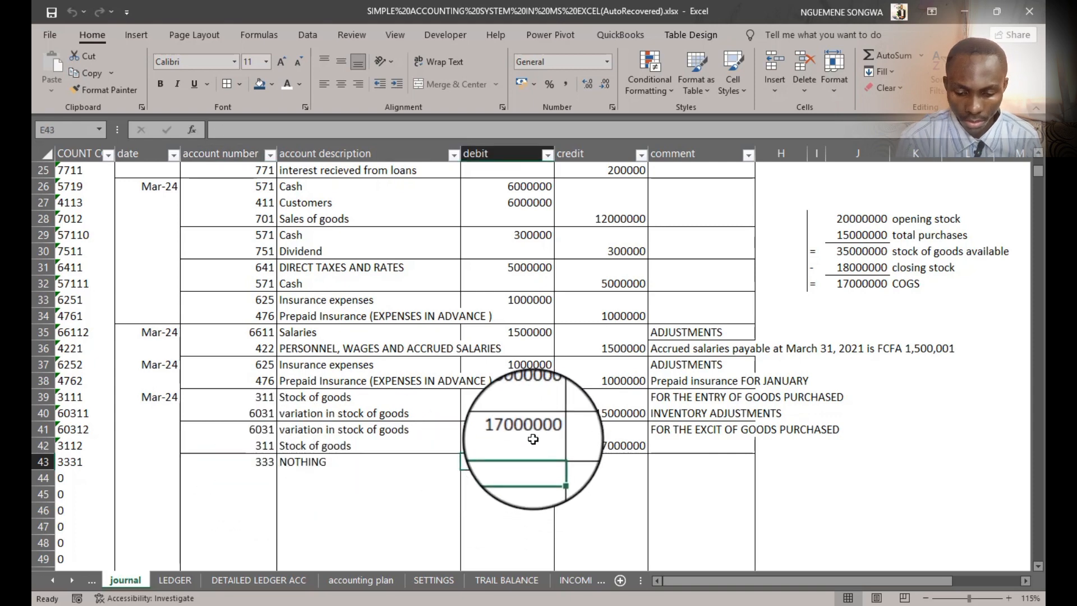
{"action": "type", "text": "333"}
{"action": "left_click", "coordinate": [565, 580]}
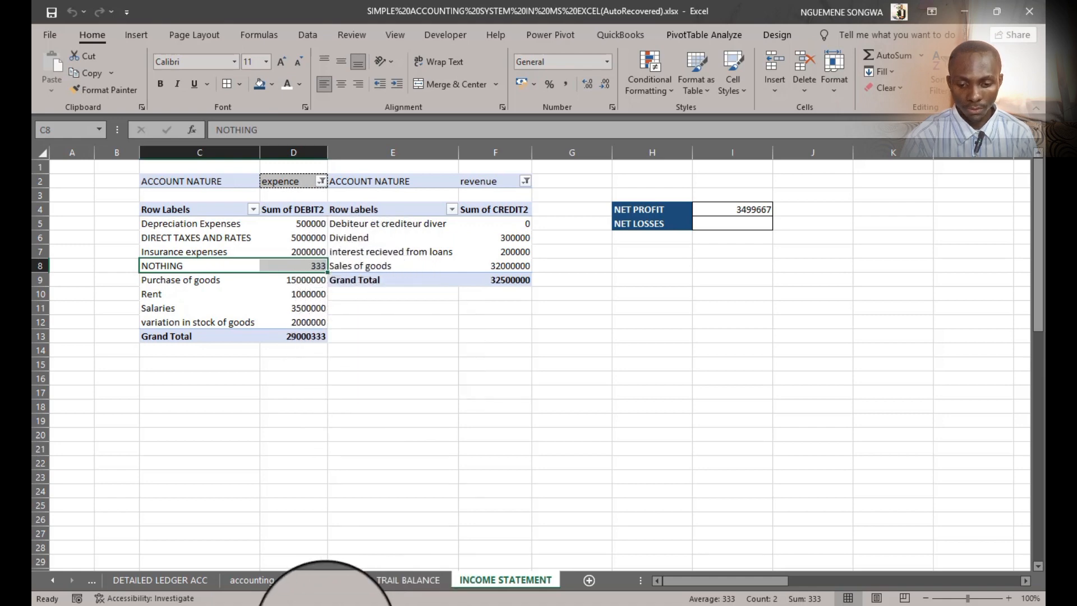
Step: Delete the Worksheet_Change macro code from the journal sheet's code module and close the VBA editor
{"action": "mouse_move", "coordinate": [322, 597]}
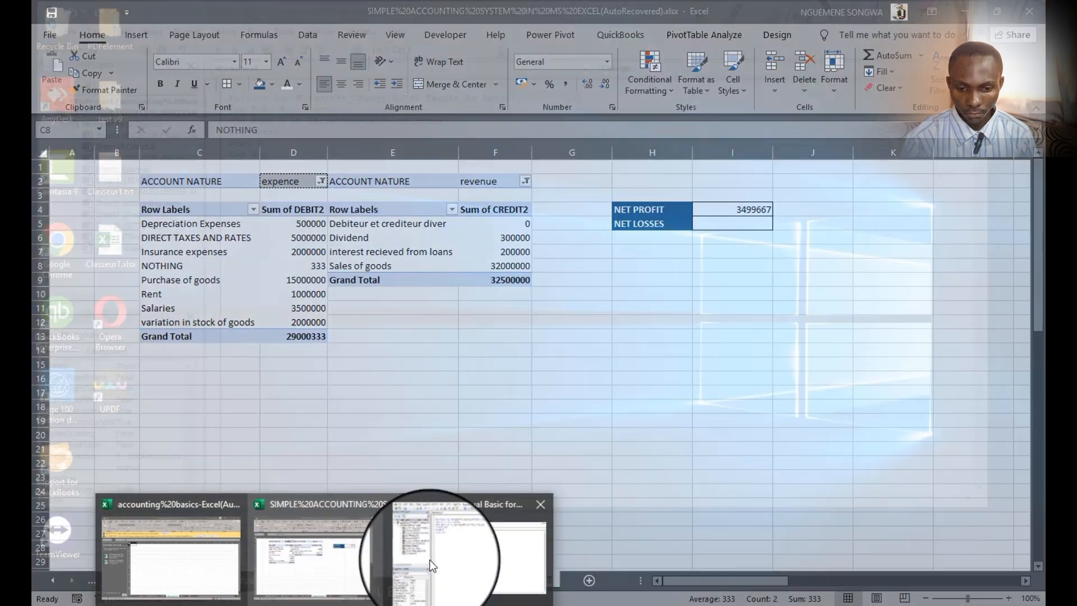
{"action": "left_click", "coordinate": [430, 563]}
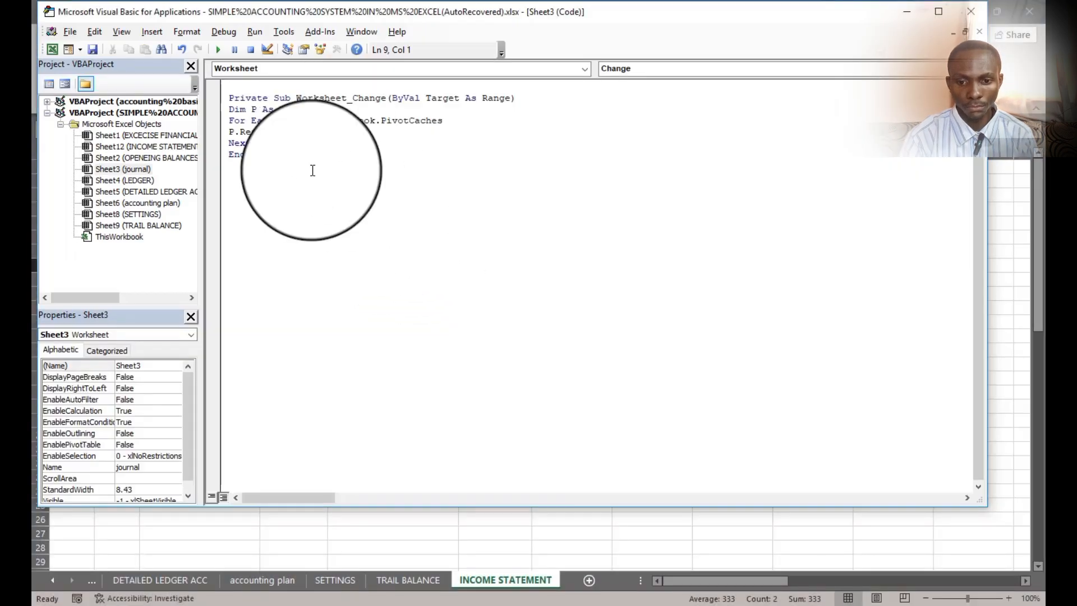
{"action": "left_click_drag", "start_coordinate": [313, 168], "coordinate": [217, 78]}
{"action": "key", "text": "Delete"}
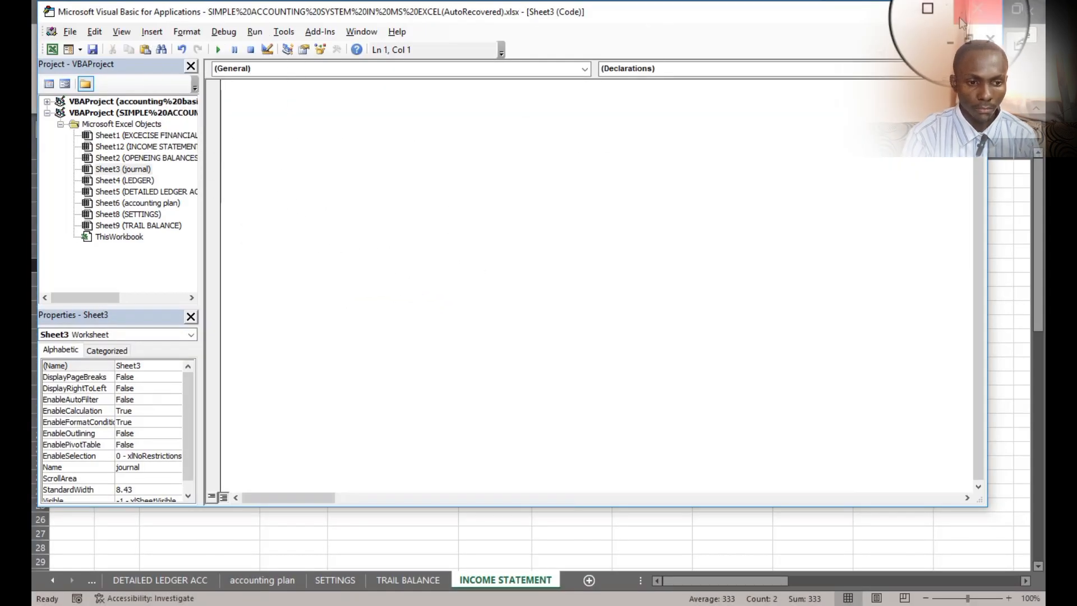
{"action": "left_click", "coordinate": [961, 17]}
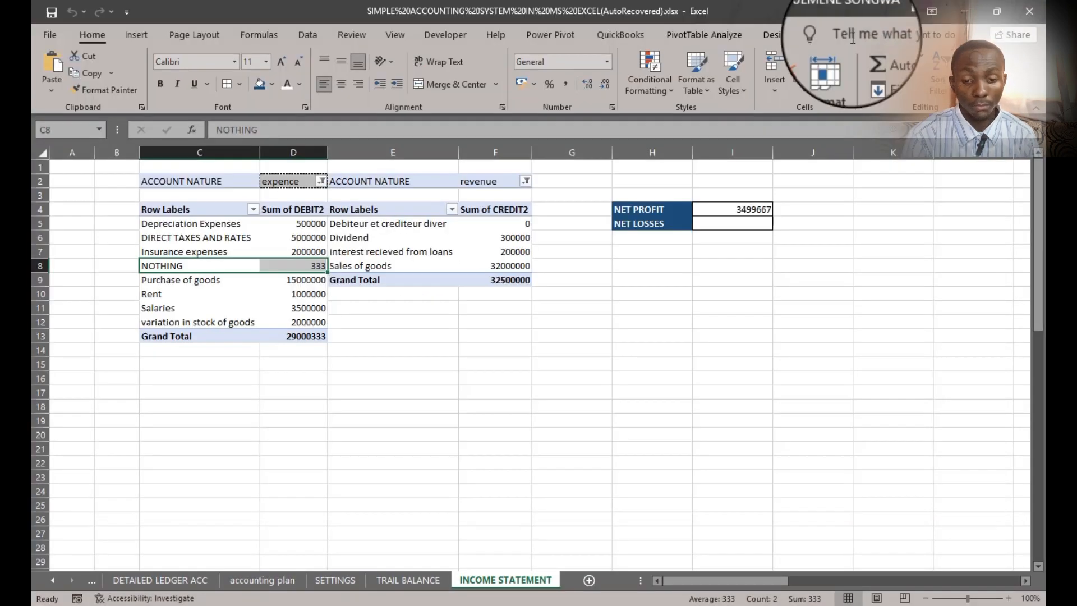
Step: Clear the debit amount of the NOTHING entry in row 43 of the journal sheet
{"action": "left_click", "coordinate": [97, 580]}
{"action": "left_click", "coordinate": [96, 580]}
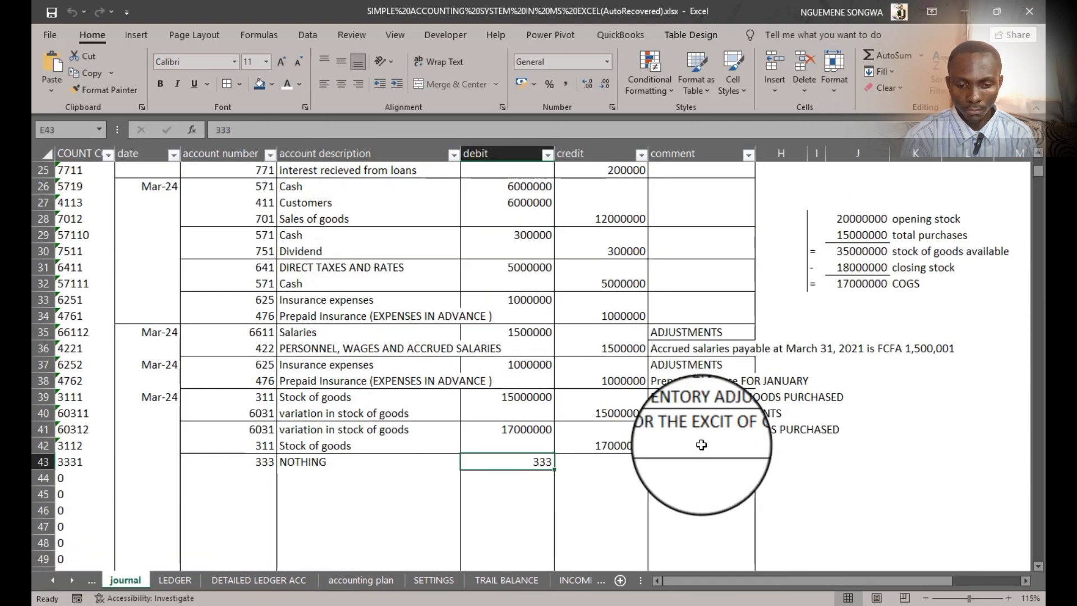
{"action": "key", "text": "Delete"}
{"action": "left_click", "coordinate": [488, 509]}
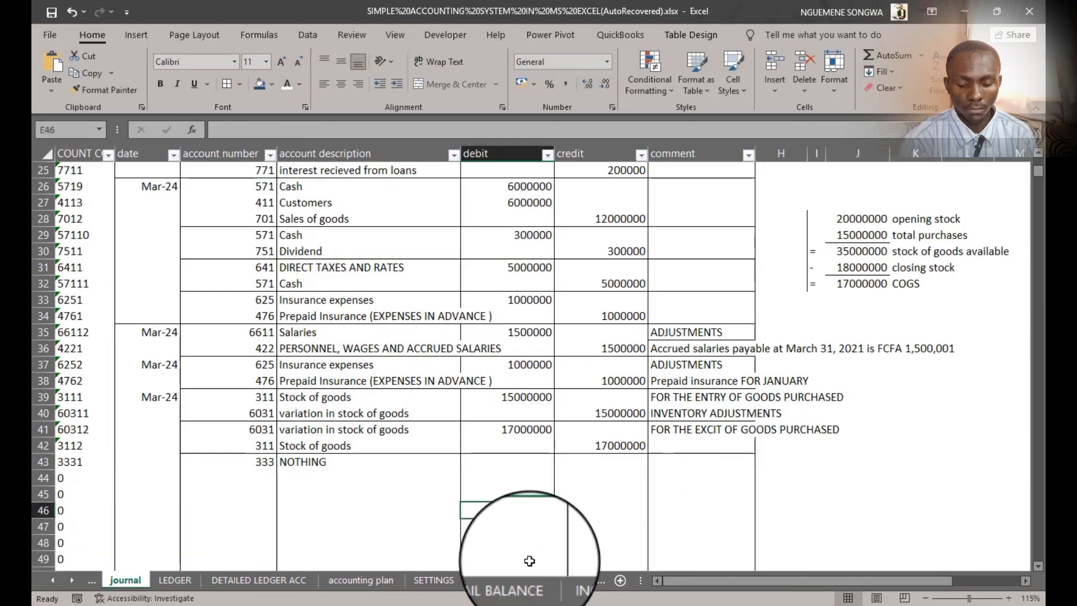
Step: Check the code modules of the workbook's sheets in the VBA editor for remaining macro code, and close the editor
{"action": "left_click", "coordinate": [327, 605]}
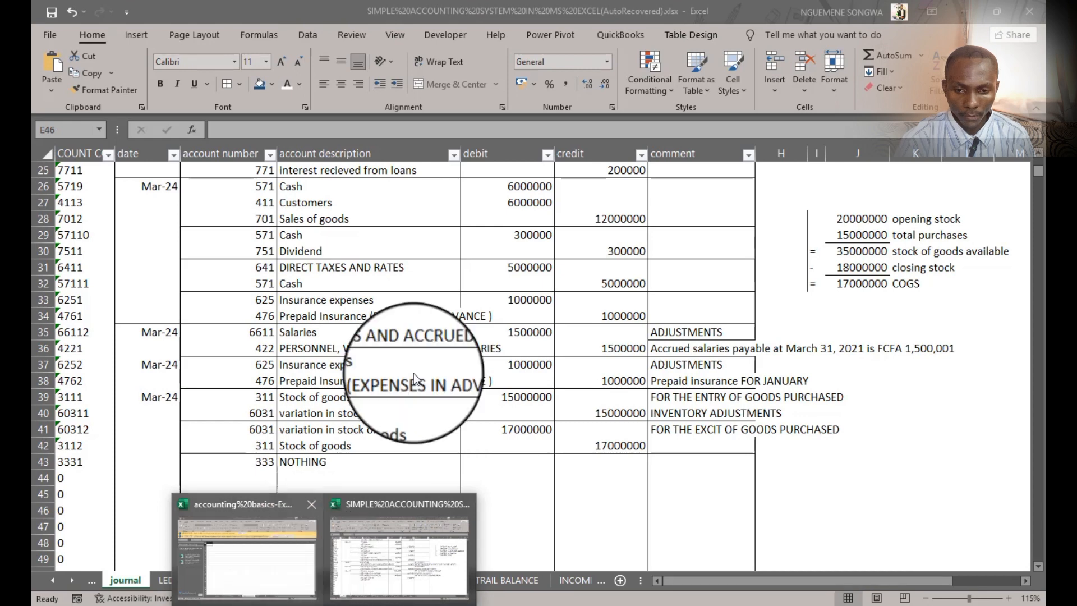
{"action": "key", "text": "alt+F11"}
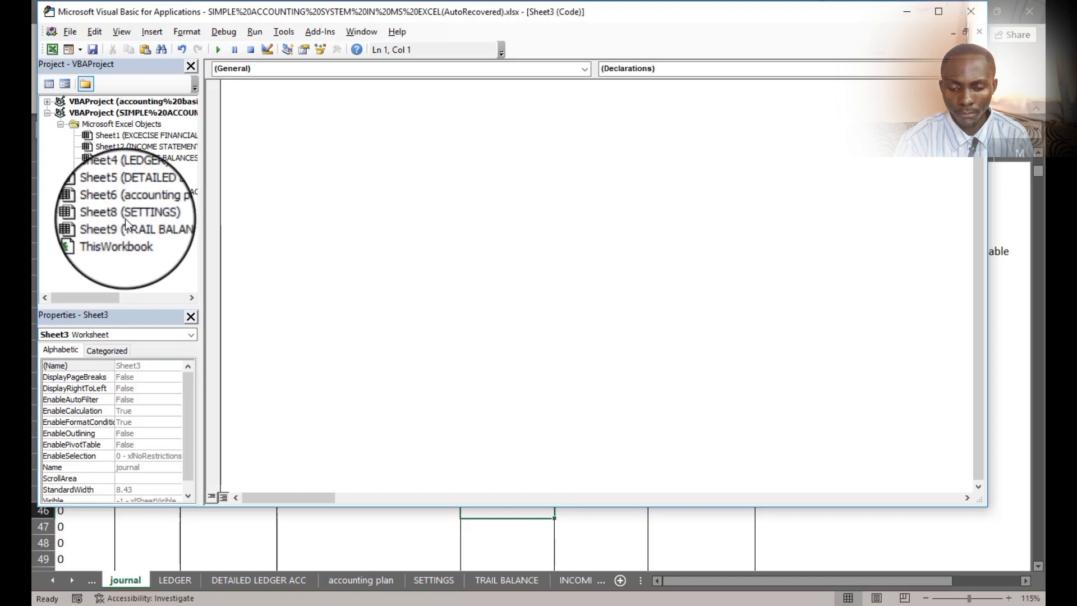
{"action": "double_click", "coordinate": [142, 223]}
{"action": "double_click", "coordinate": [143, 210]}
{"action": "double_click", "coordinate": [143, 200]}
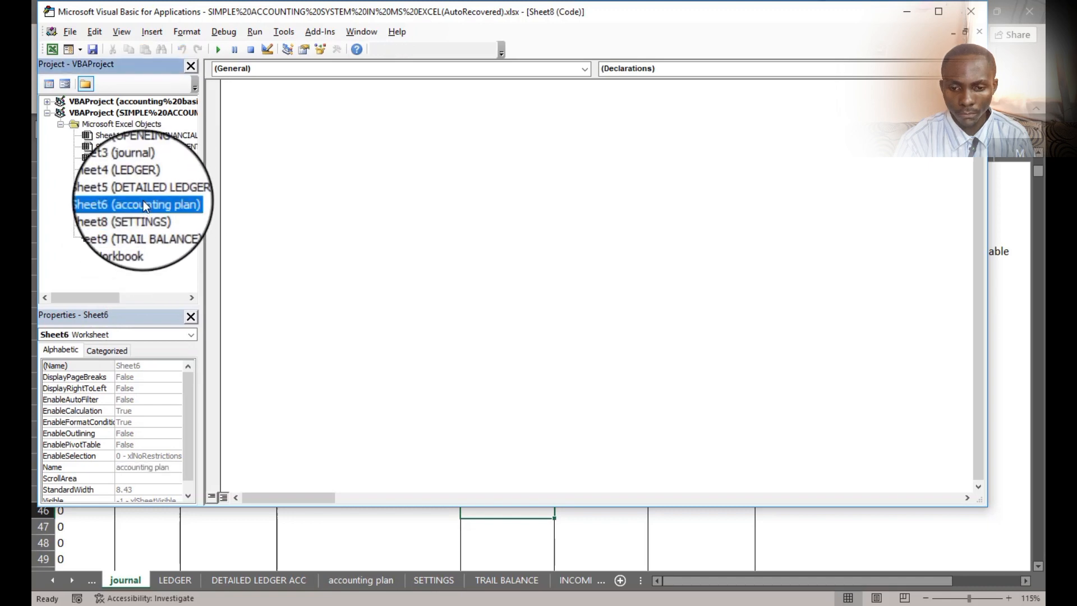
{"action": "double_click", "coordinate": [144, 191]}
{"action": "double_click", "coordinate": [144, 177]}
{"action": "double_click", "coordinate": [143, 167]}
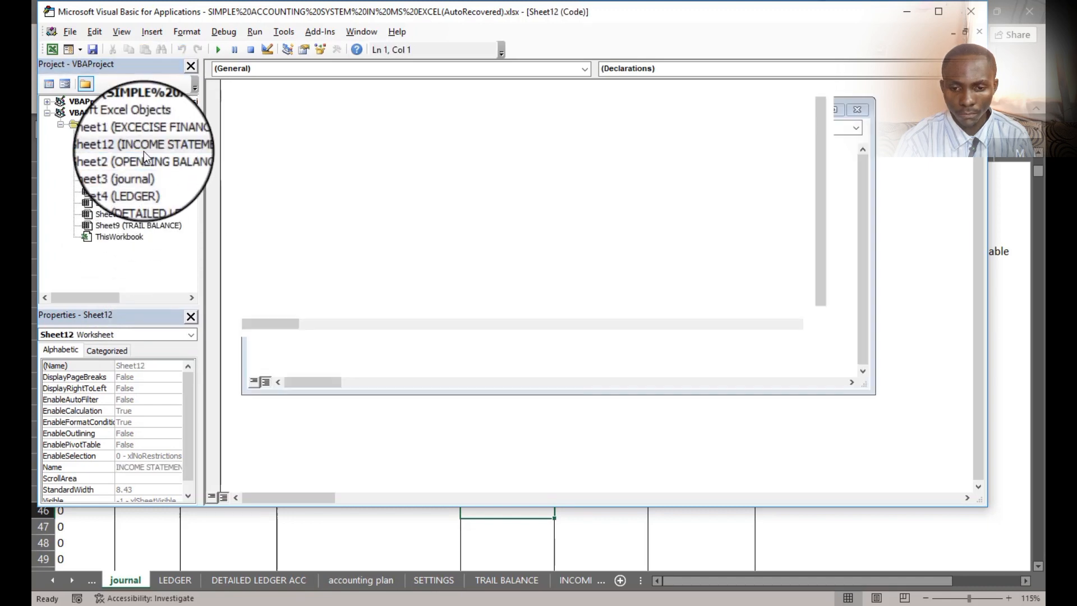
{"action": "double_click", "coordinate": [143, 156]}
{"action": "double_click", "coordinate": [150, 133]}
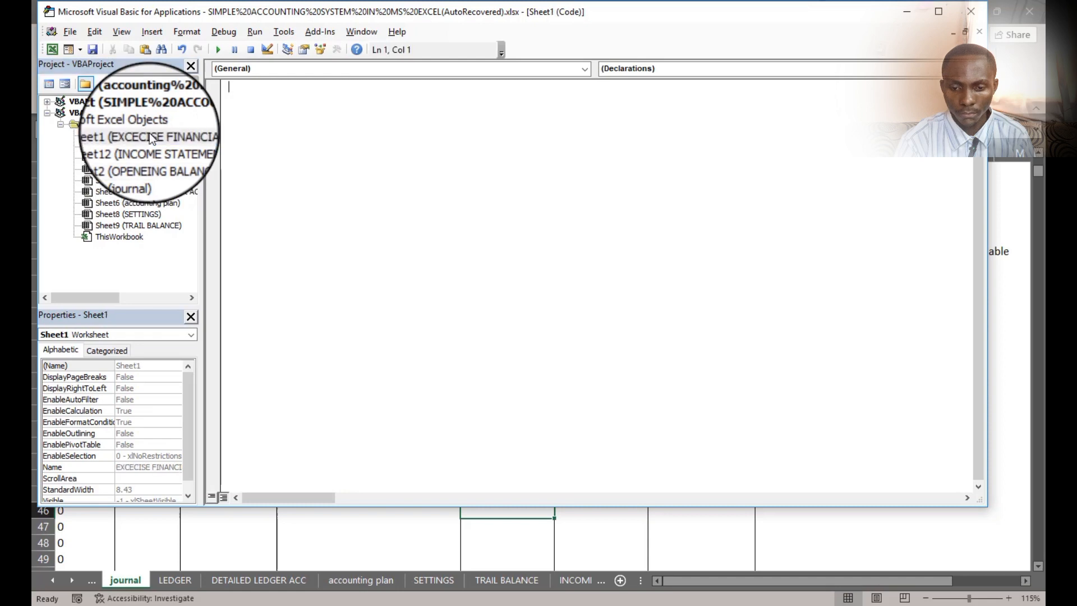
{"action": "left_click", "coordinate": [971, 11]}
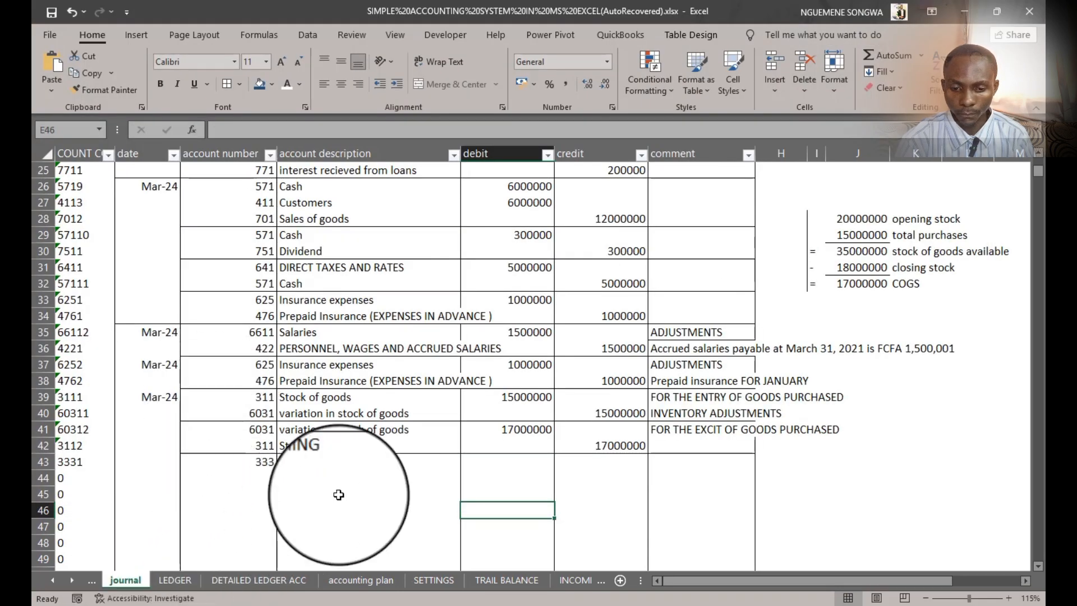
Step: Enter a debit of 4 for the NOTHING account in row 43 of the journal sheet
{"action": "left_click", "coordinate": [258, 461]}
{"action": "left_click", "coordinate": [500, 457]}
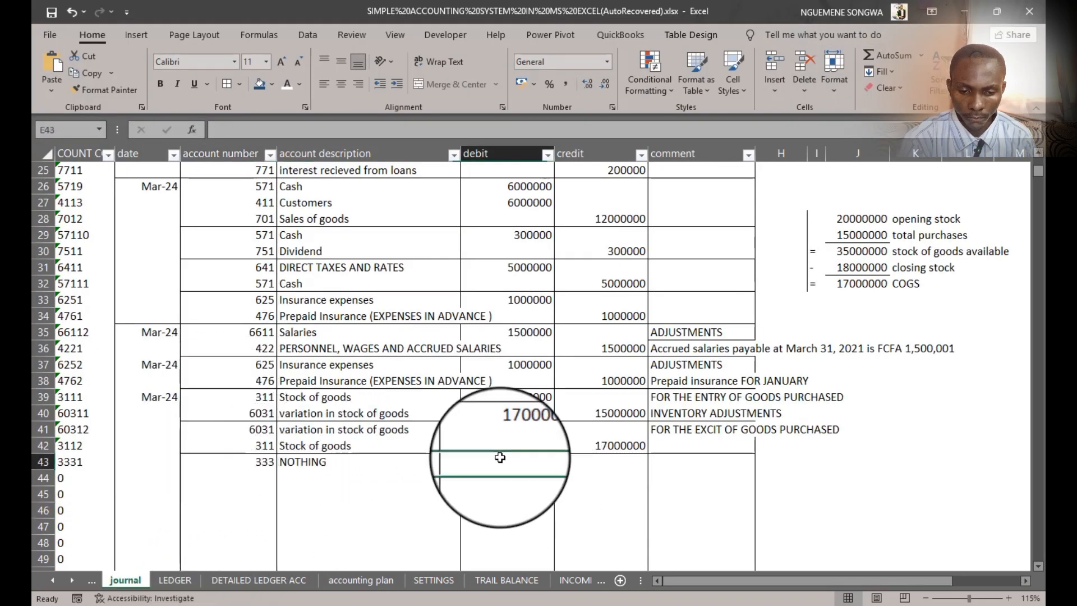
{"action": "type", "text": "4"}
{"action": "left_click", "coordinate": [510, 508]}
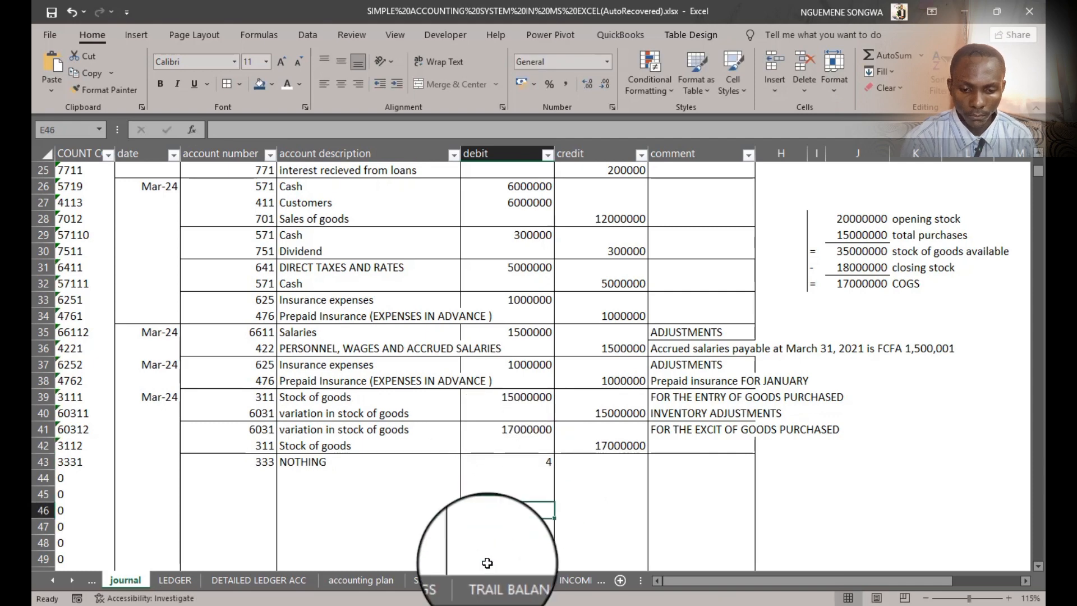
Step: Refresh the expense PivotTable on the INCOME STATEMENT sheet with the PivotTable Refresh command
{"action": "left_click", "coordinate": [568, 574]}
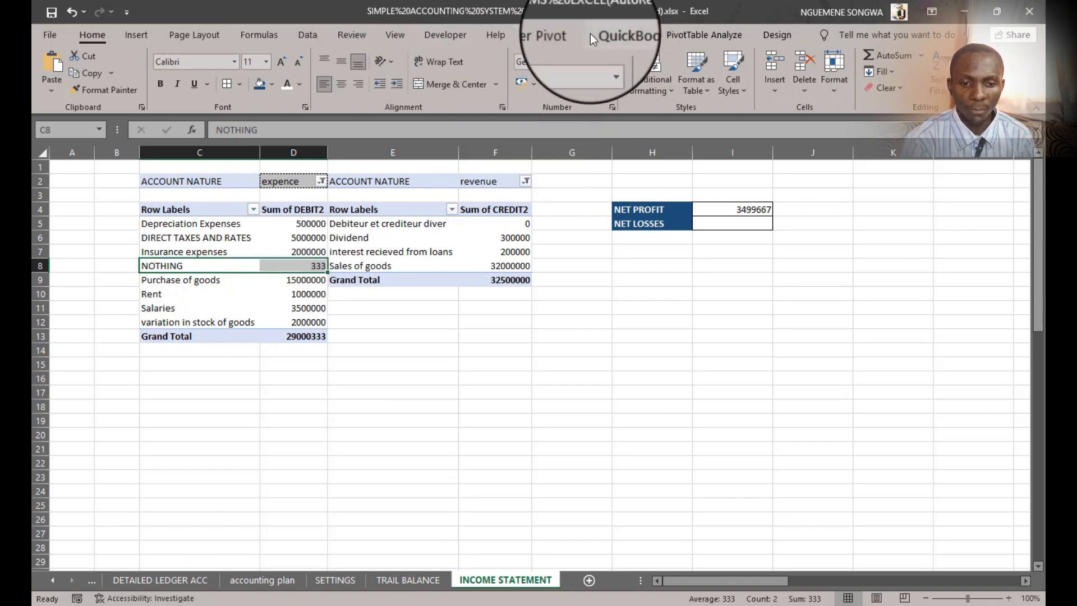
{"action": "left_click", "coordinate": [560, 36]}
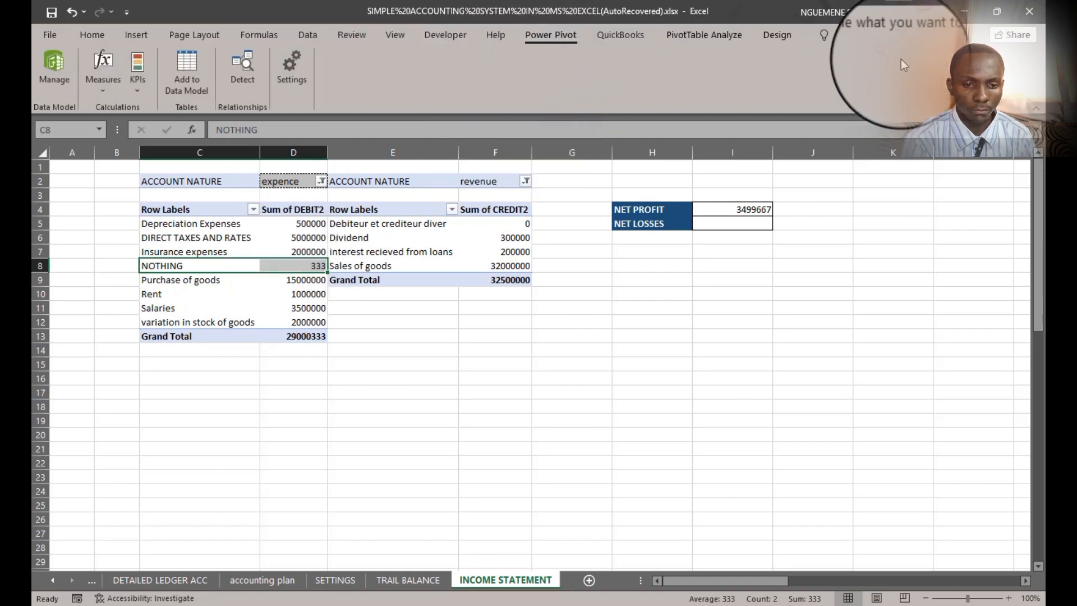
{"action": "left_click", "coordinate": [698, 37]}
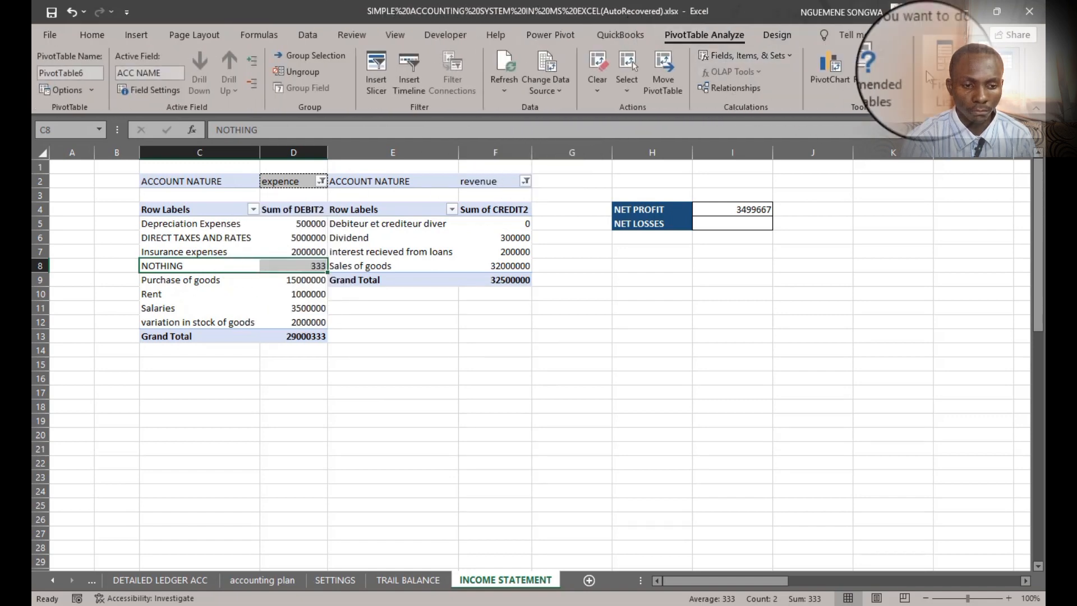
{"action": "left_click", "coordinate": [494, 79]}
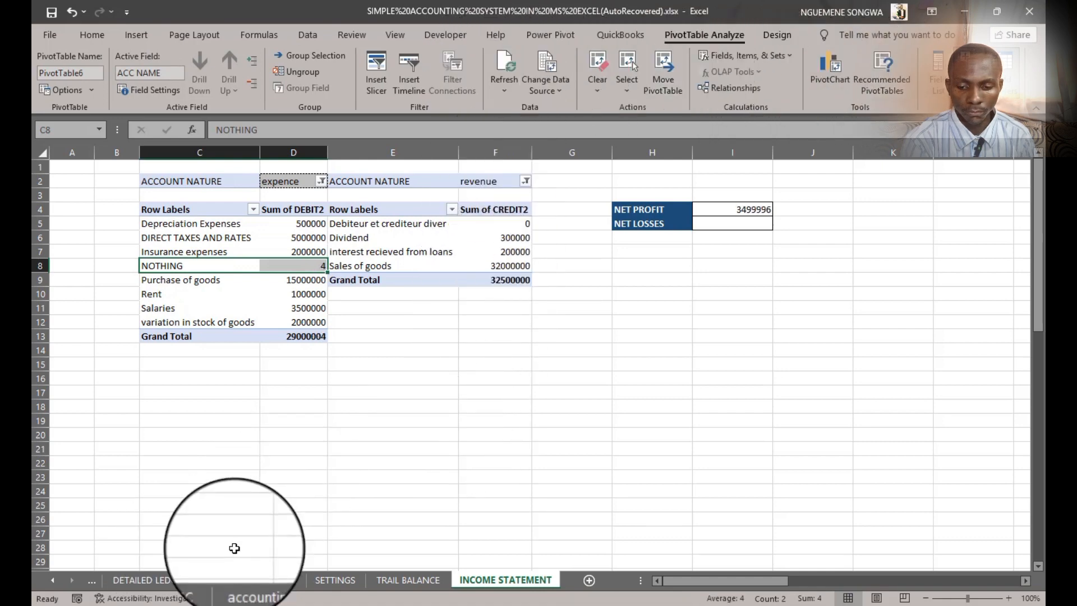
Step: Clear the debit of the NOTHING entry in row 43 of the journal sheet and refresh the expense PivotTable on the INCOME STATEMENT sheet
{"action": "left_click", "coordinate": [104, 577]}
{"action": "left_click", "coordinate": [96, 584]}
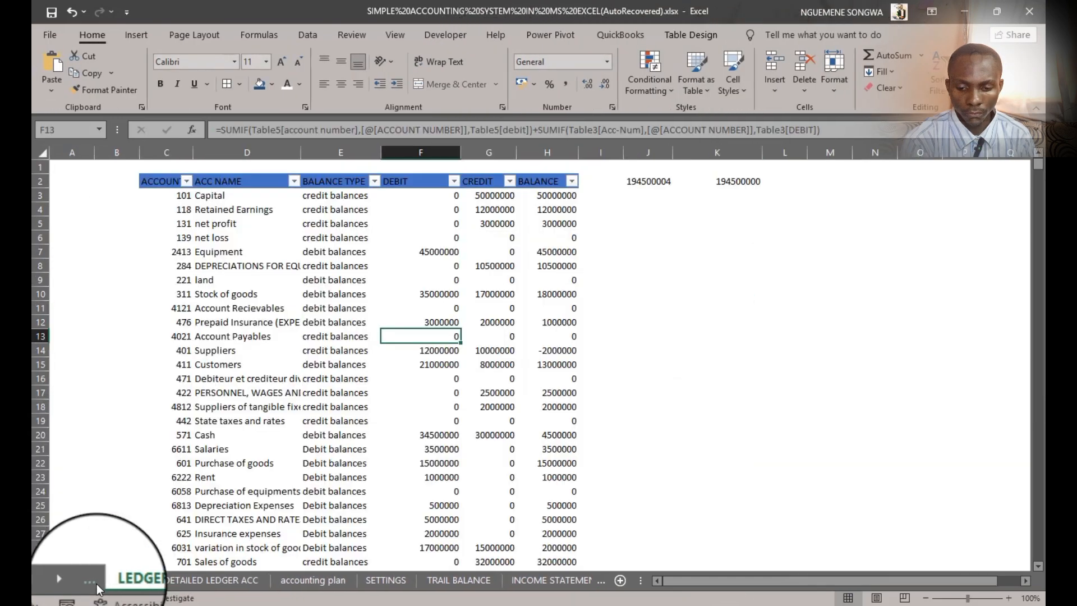
{"action": "left_click", "coordinate": [97, 584]}
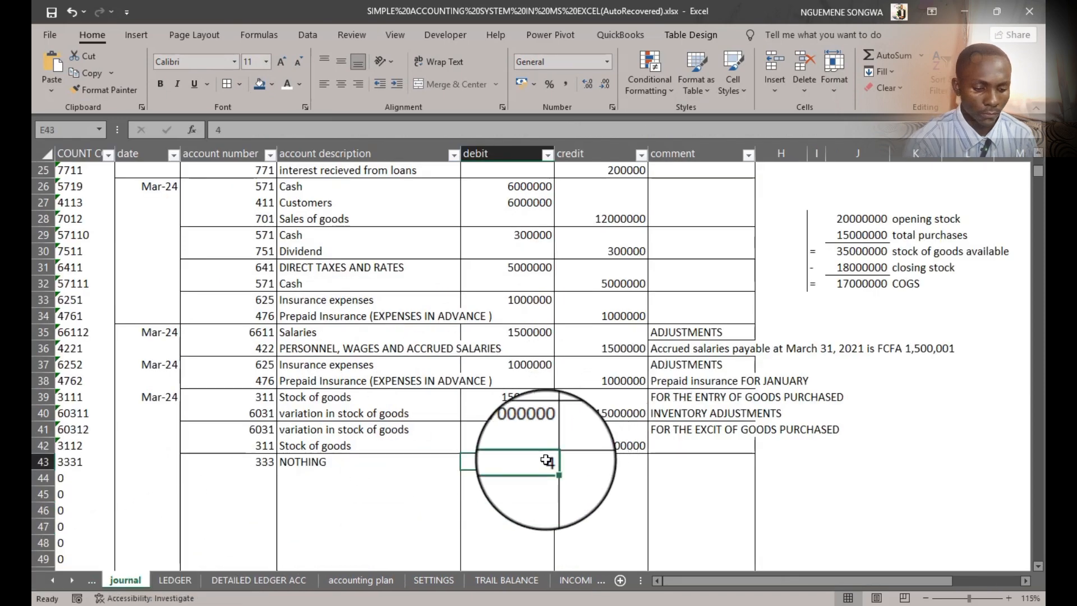
{"action": "left_click", "coordinate": [575, 580]}
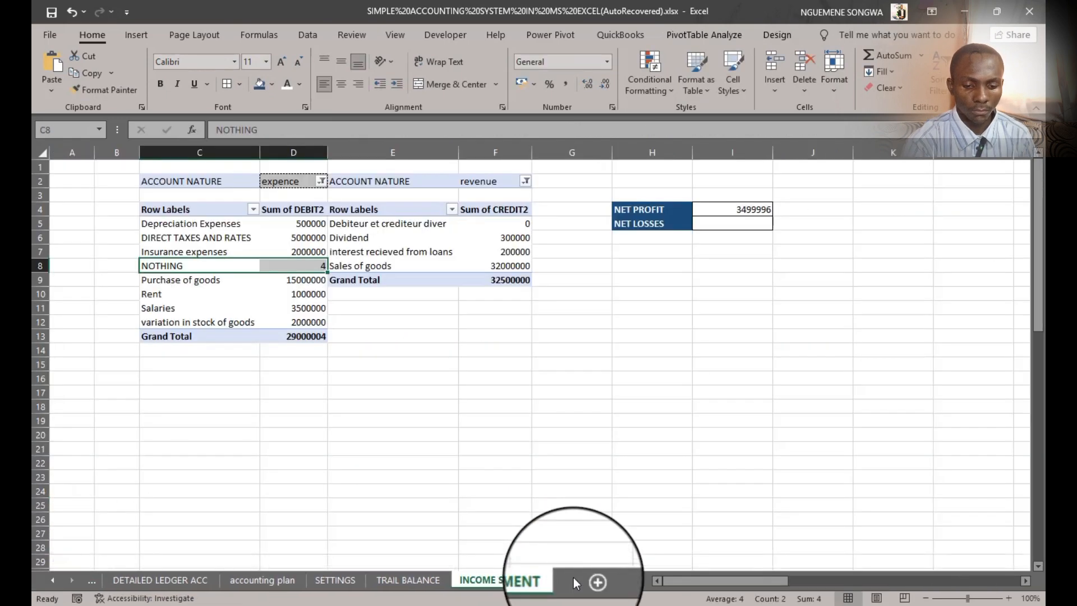
{"action": "left_click", "coordinate": [731, 28]}
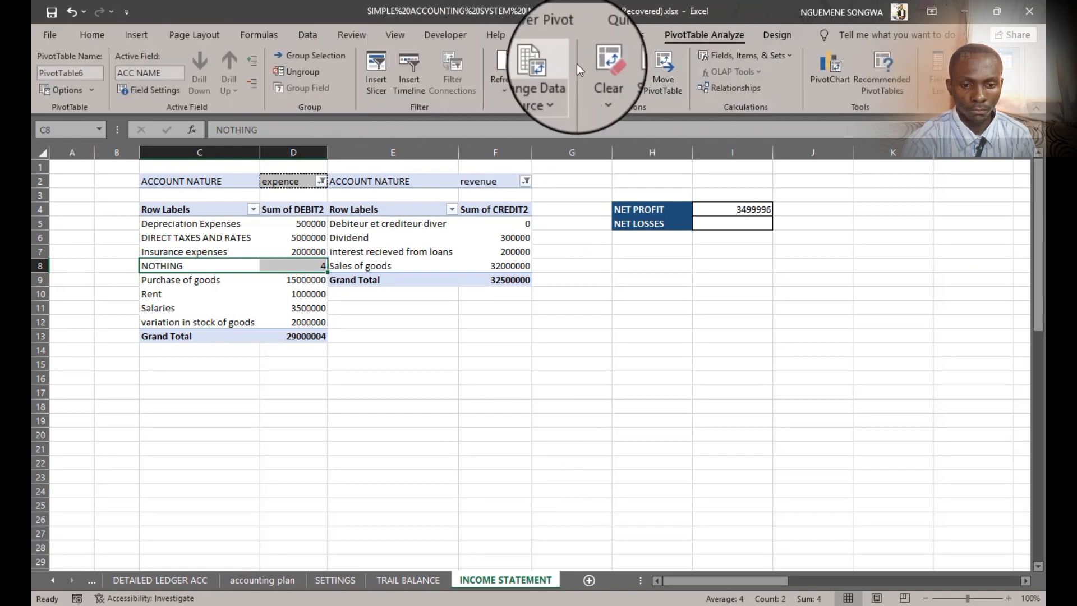
{"action": "left_click", "coordinate": [503, 63]}
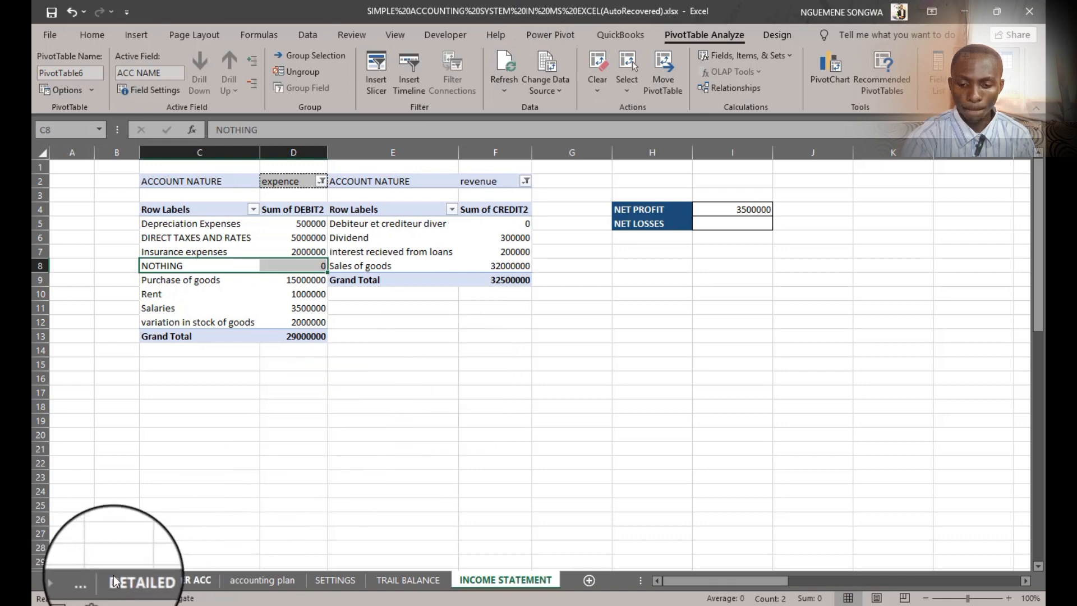
Step: Enter a debit of 30000 for the NOTHING account in row 43 of the journal sheet
{"action": "left_click", "coordinate": [94, 579]}
{"action": "left_click", "coordinate": [95, 580]}
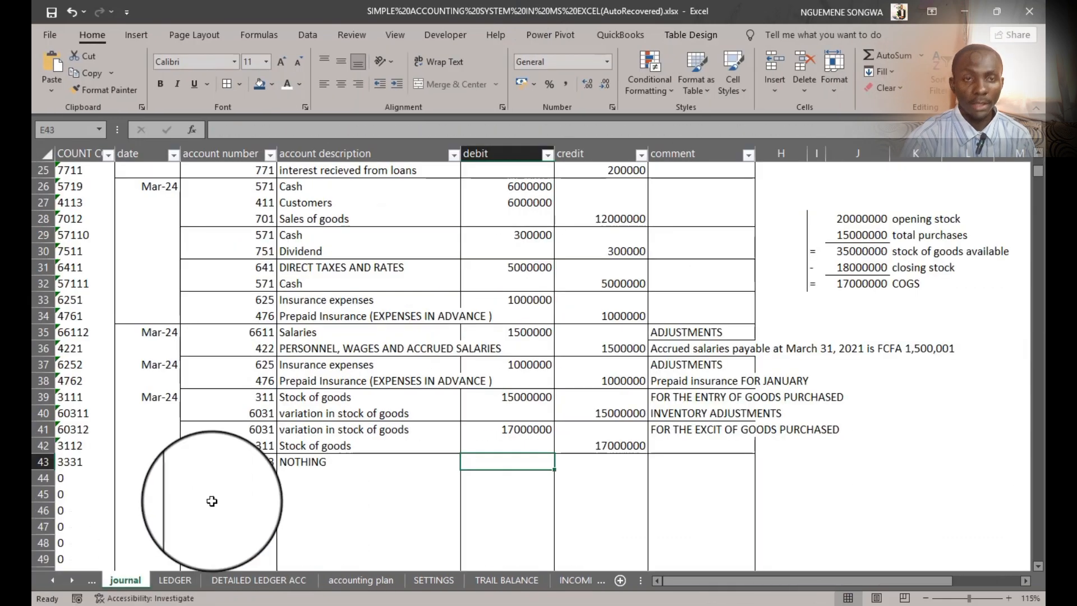
{"action": "left_click", "coordinate": [262, 462]}
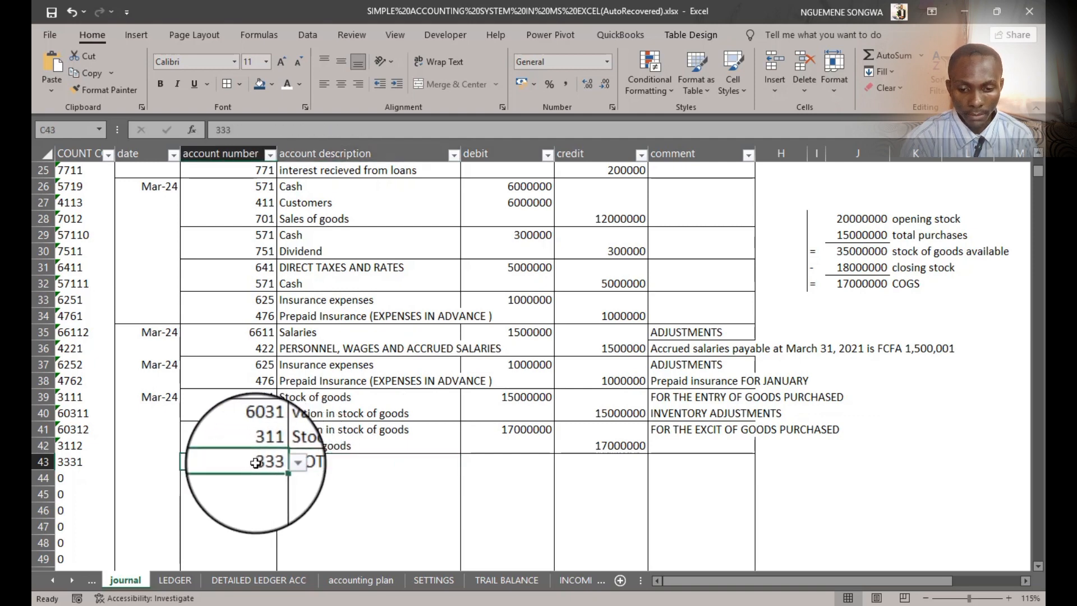
{"action": "left_click", "coordinate": [360, 463]}
{"action": "left_click", "coordinate": [512, 459]}
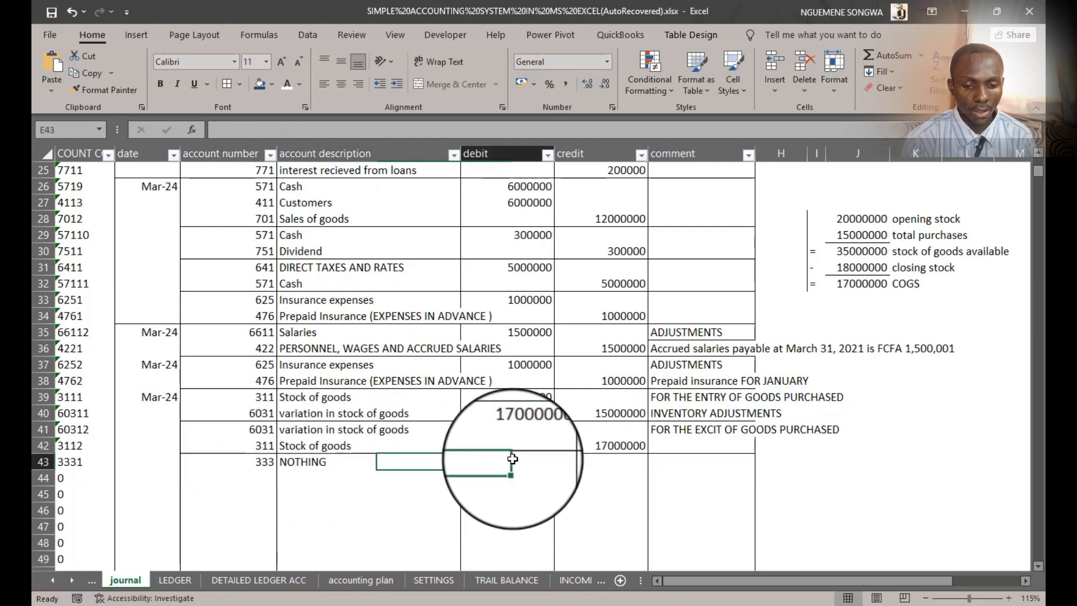
{"action": "type", "text": "30000"}
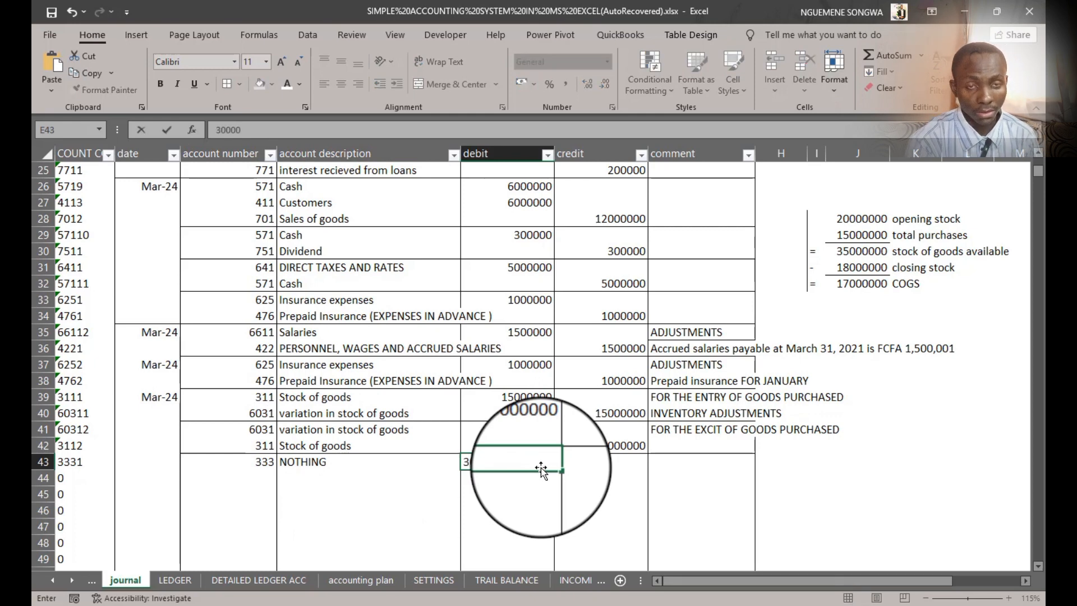
{"action": "left_click", "coordinate": [623, 510]}
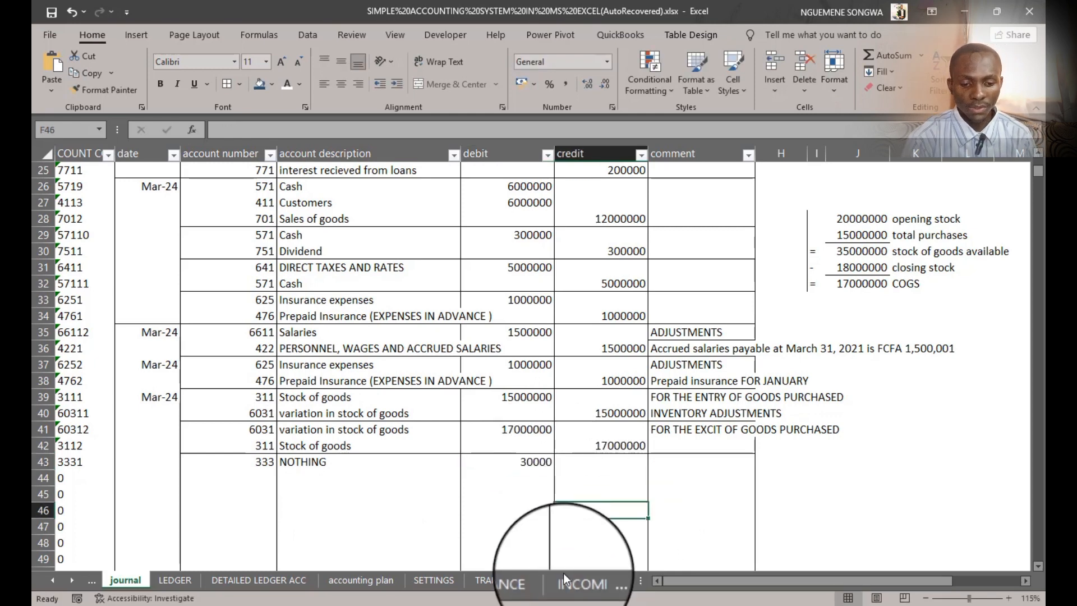
Step: Check the NOTHING account on the TRAIL BALANCE sheet and refresh the expense PivotTable on the INCOME STATEMENT sheet
{"action": "left_click", "coordinate": [522, 581]}
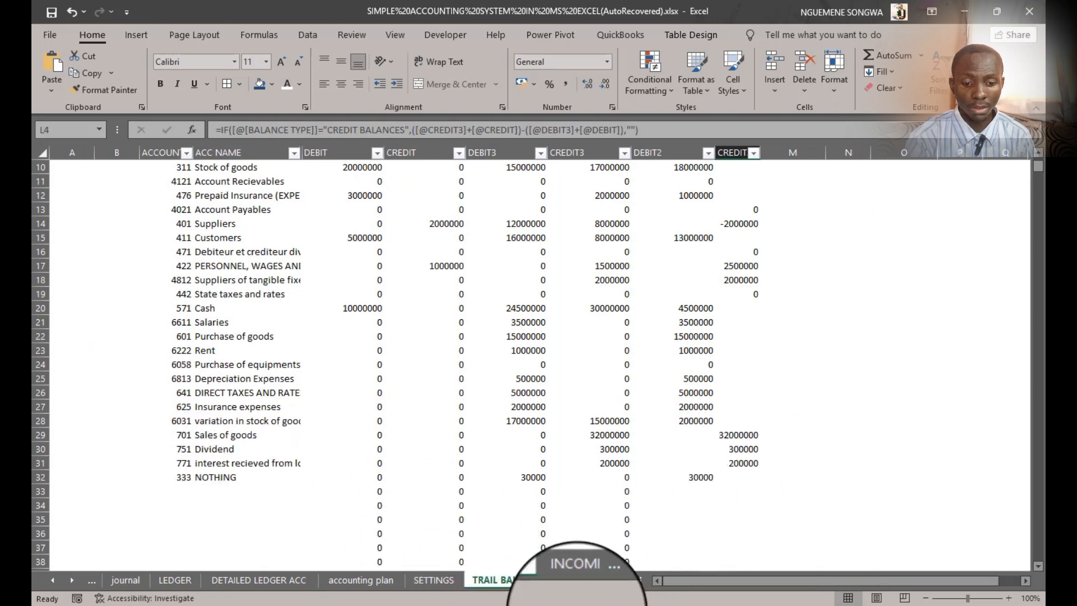
{"action": "left_click", "coordinate": [577, 580]}
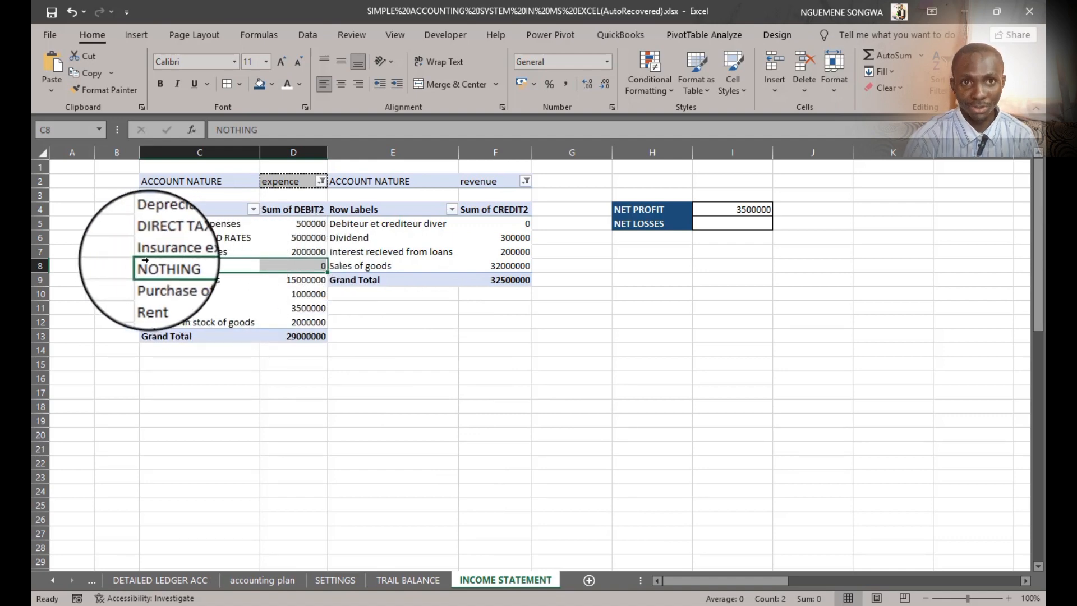
{"action": "left_click", "coordinate": [313, 266]}
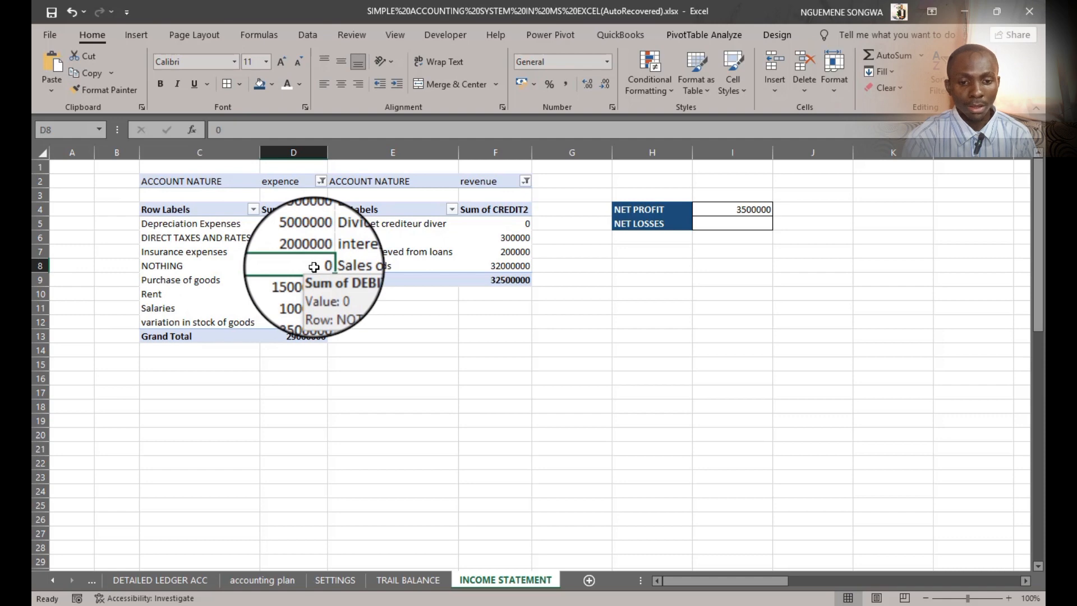
{"action": "left_click", "coordinate": [695, 32]}
{"action": "left_click", "coordinate": [507, 56]}
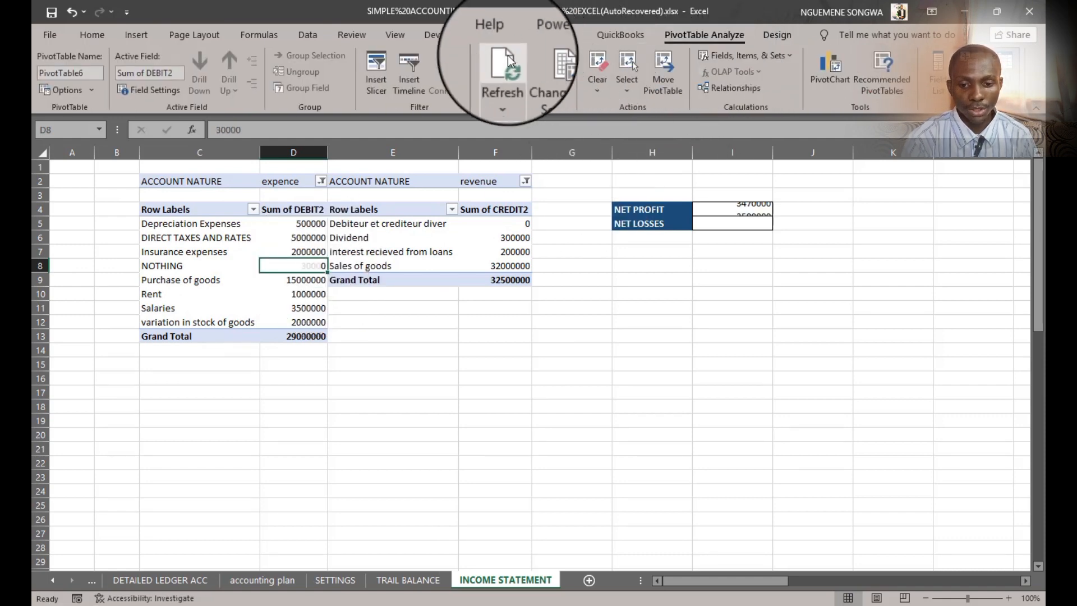
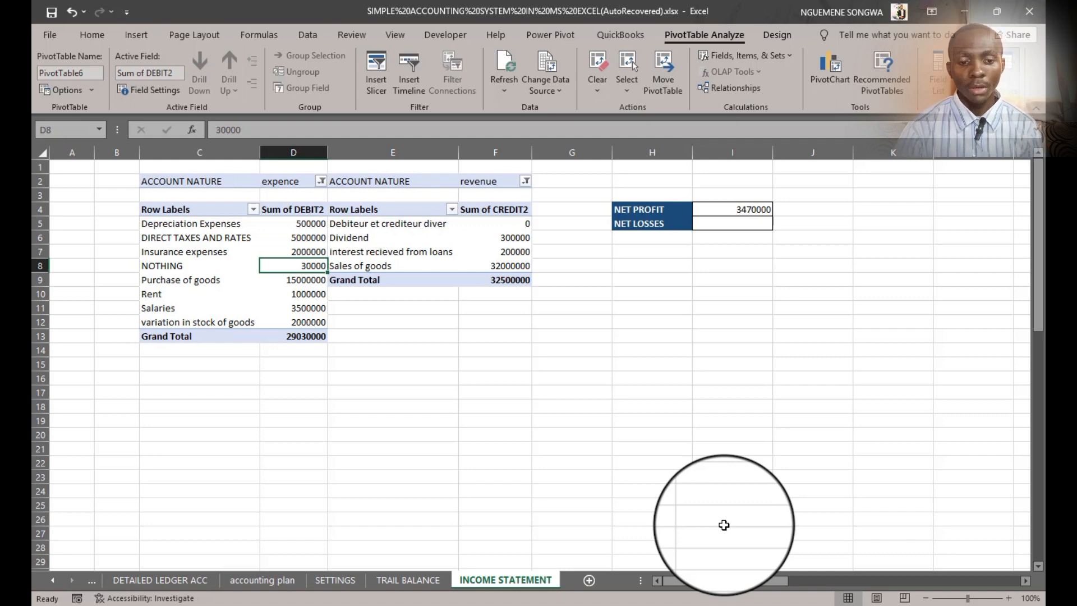
Step: Make sure the Developer tab is enabled in the ribbon customization options and apply them
{"action": "left_click", "coordinate": [447, 324]}
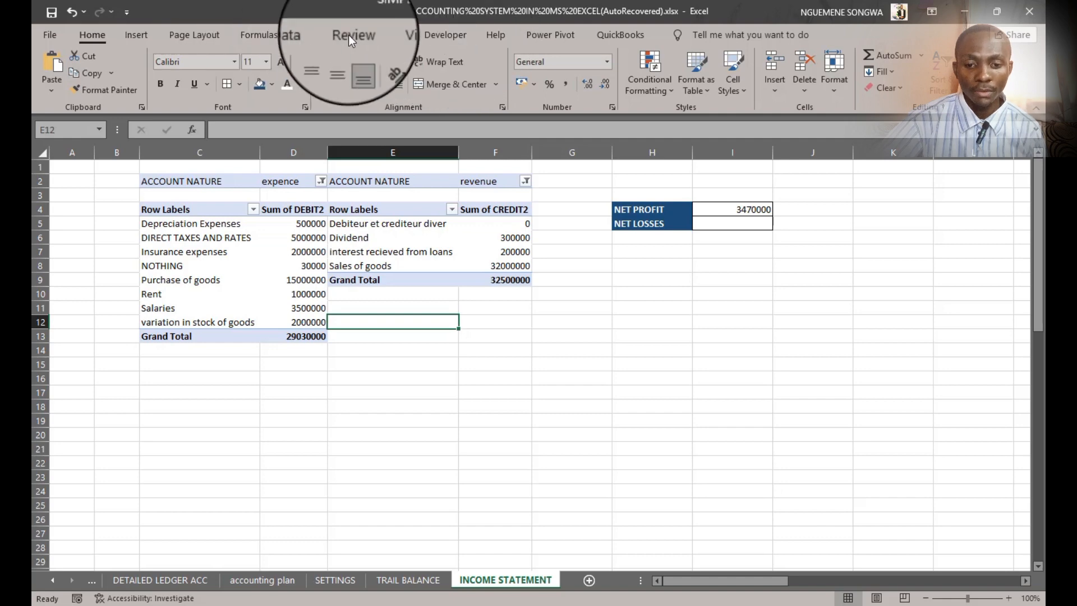
{"action": "right_click", "coordinate": [325, 33]}
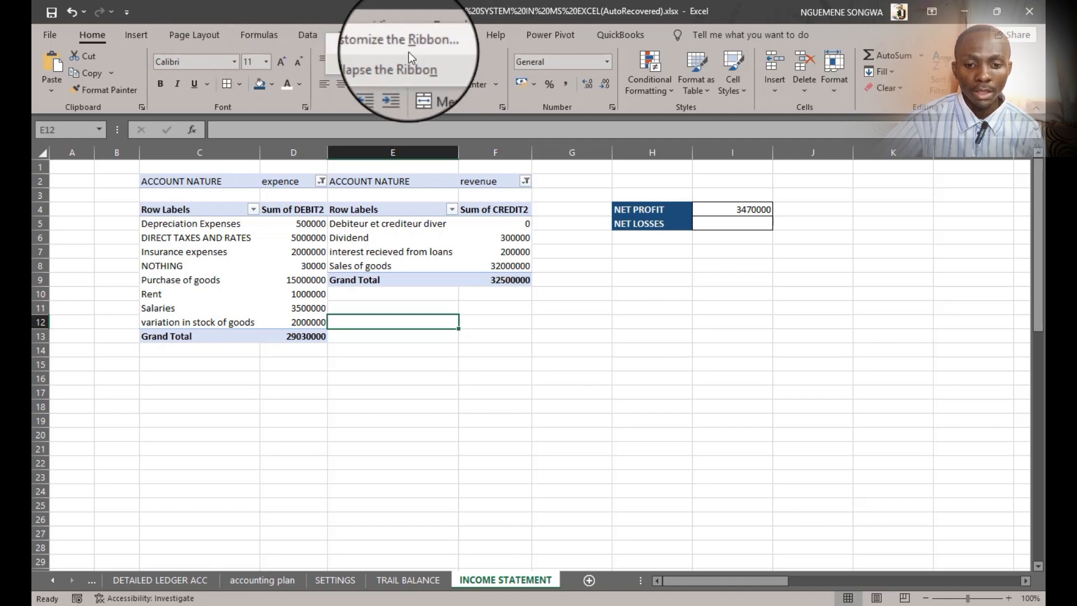
{"action": "left_click", "coordinate": [423, 45]}
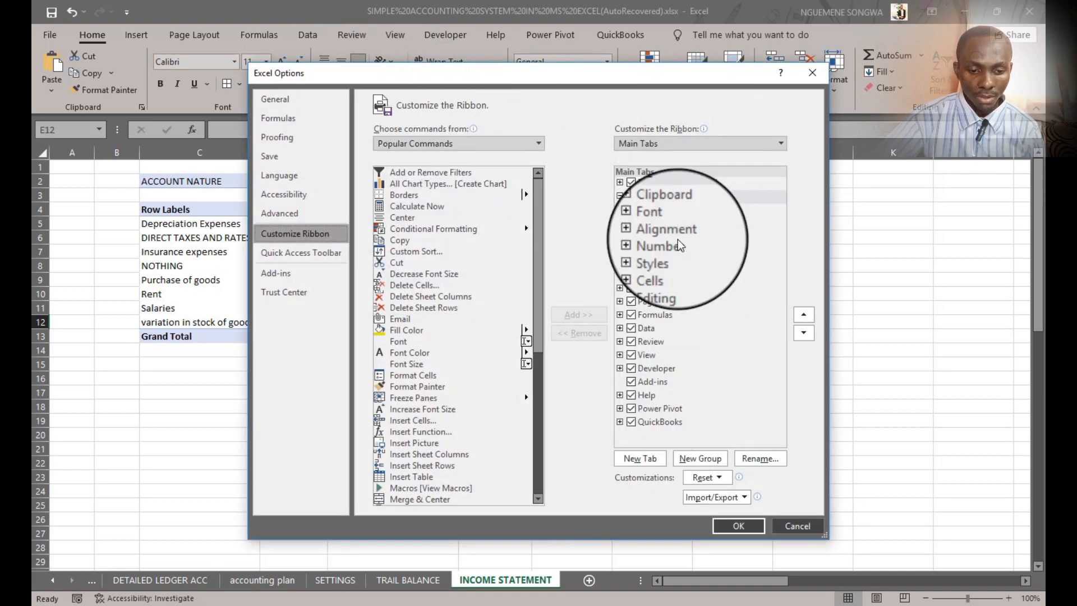
{"action": "left_click", "coordinate": [633, 369]}
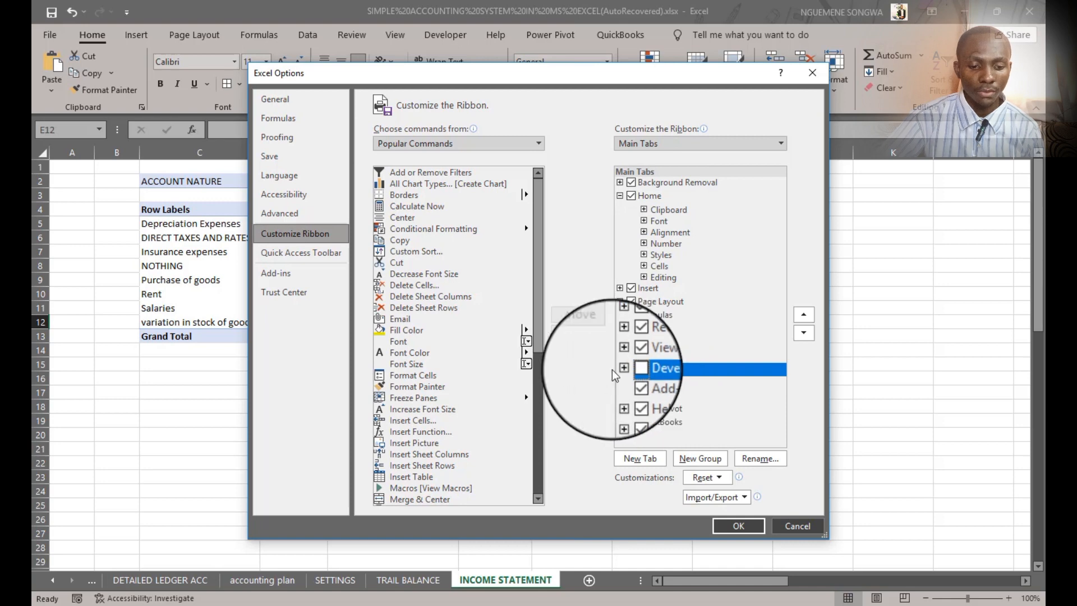
{"action": "left_click", "coordinate": [731, 526]}
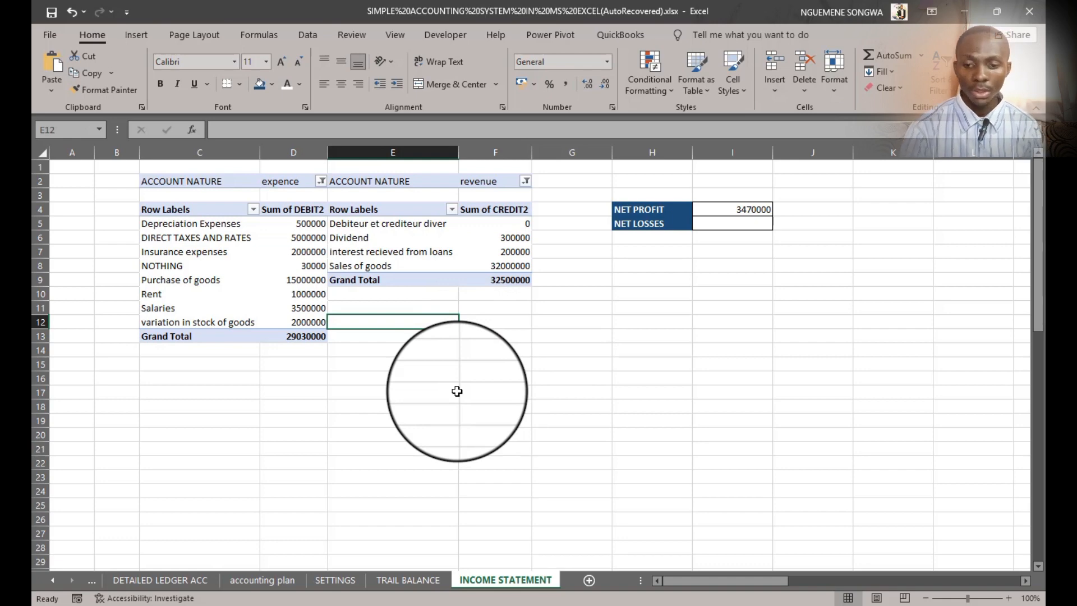
Step: Save the workbook in its current folder under the same name as an Excel Macro-Enabled Workbook (*.xlsm)
{"action": "left_click", "coordinate": [46, 36]}
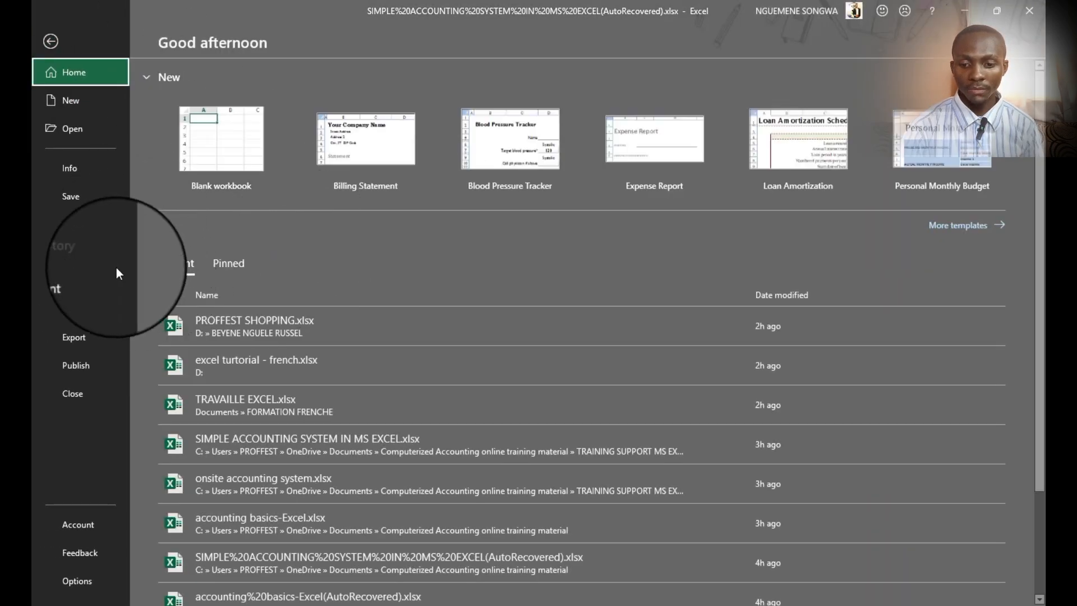
{"action": "left_click", "coordinate": [76, 225]}
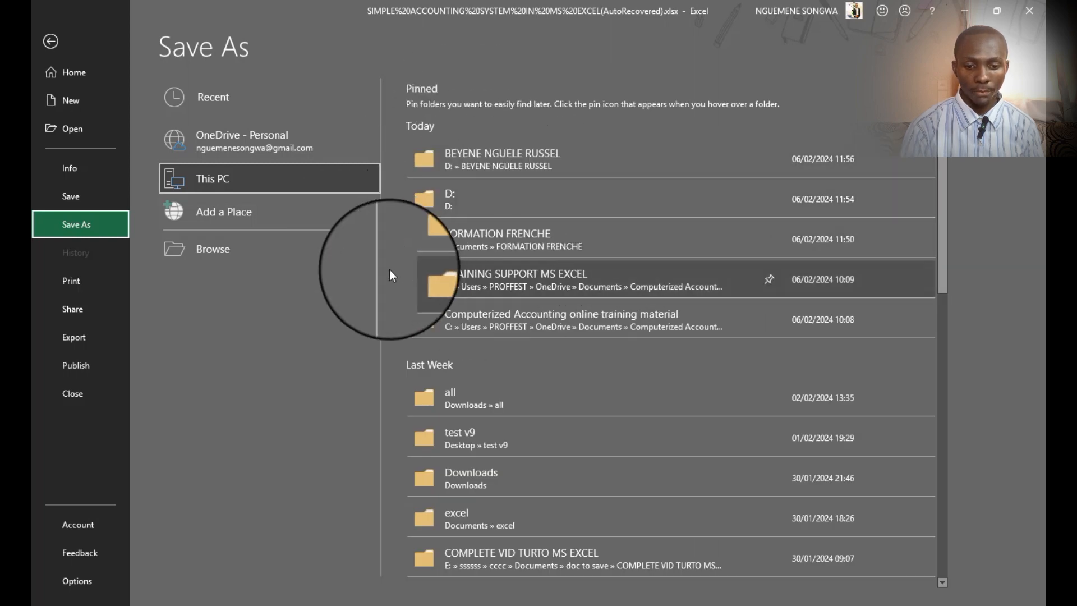
{"action": "left_click", "coordinate": [244, 249]}
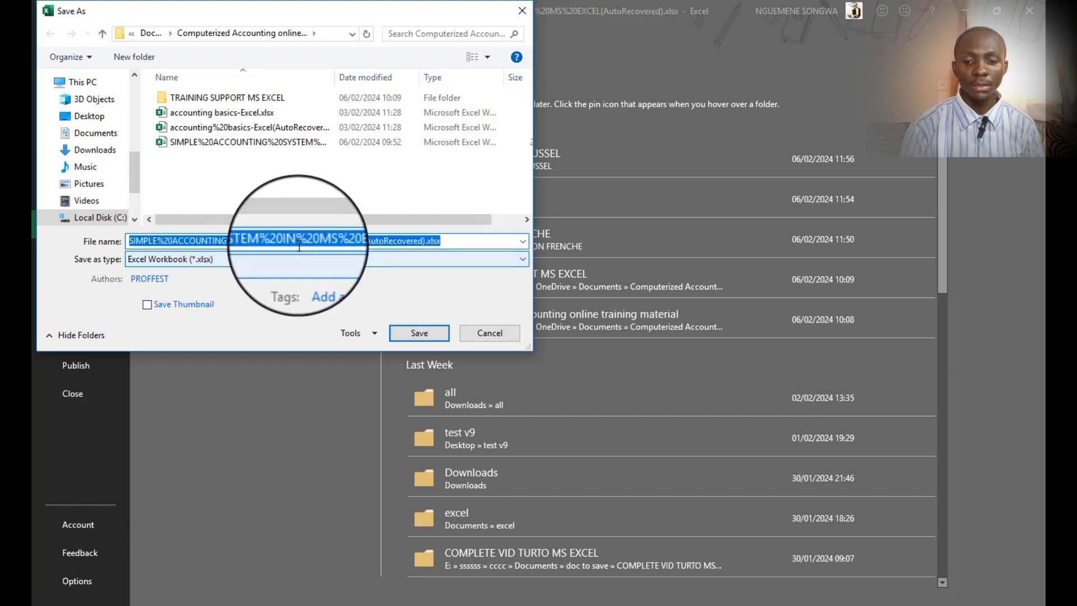
{"action": "left_click", "coordinate": [522, 11]}
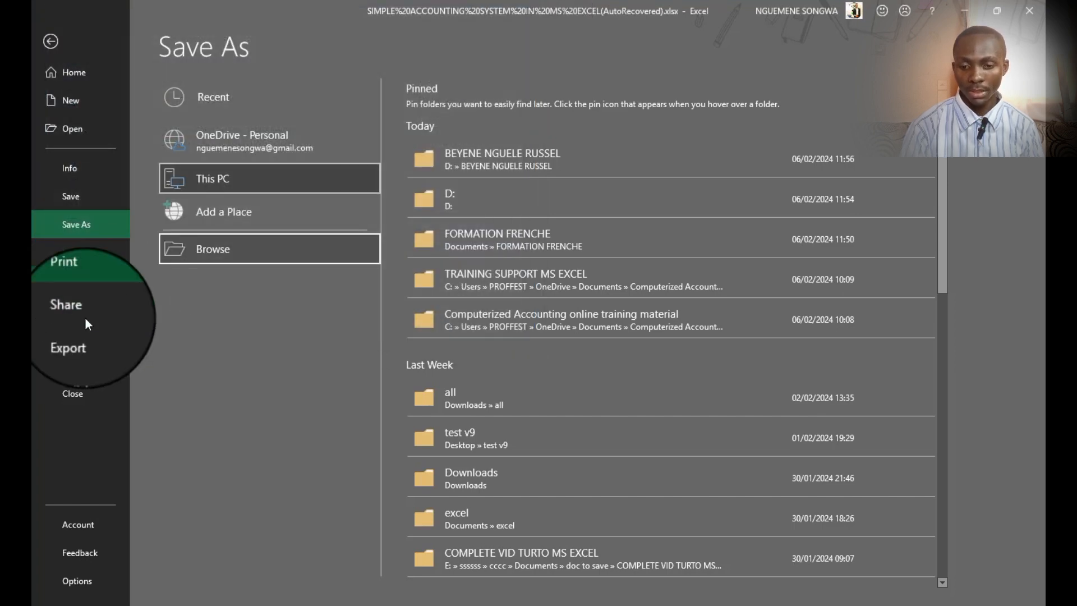
{"action": "left_click", "coordinate": [297, 256]}
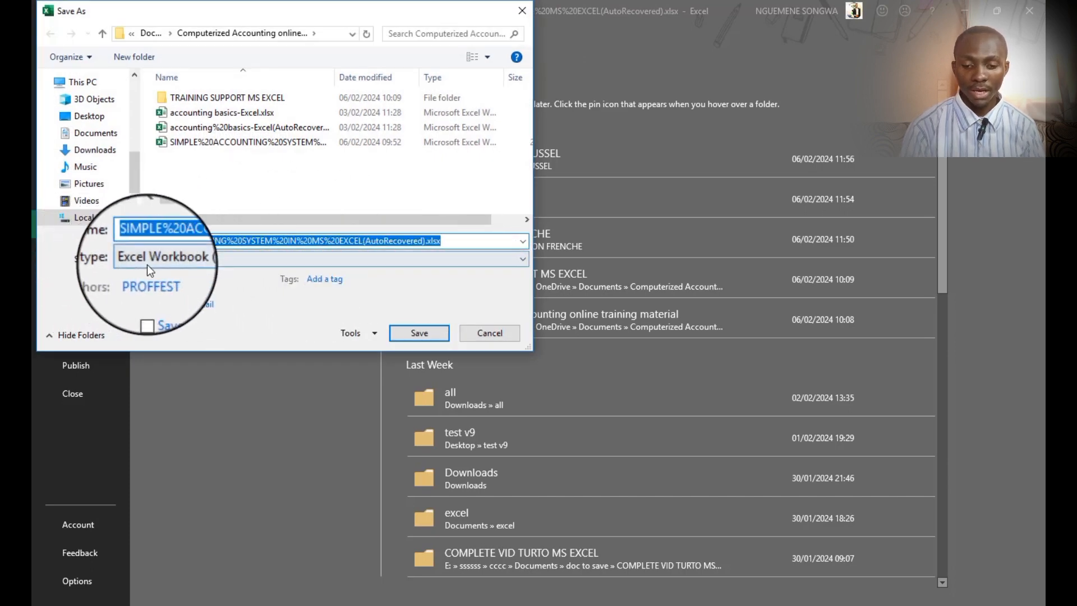
{"action": "left_click", "coordinate": [203, 261]}
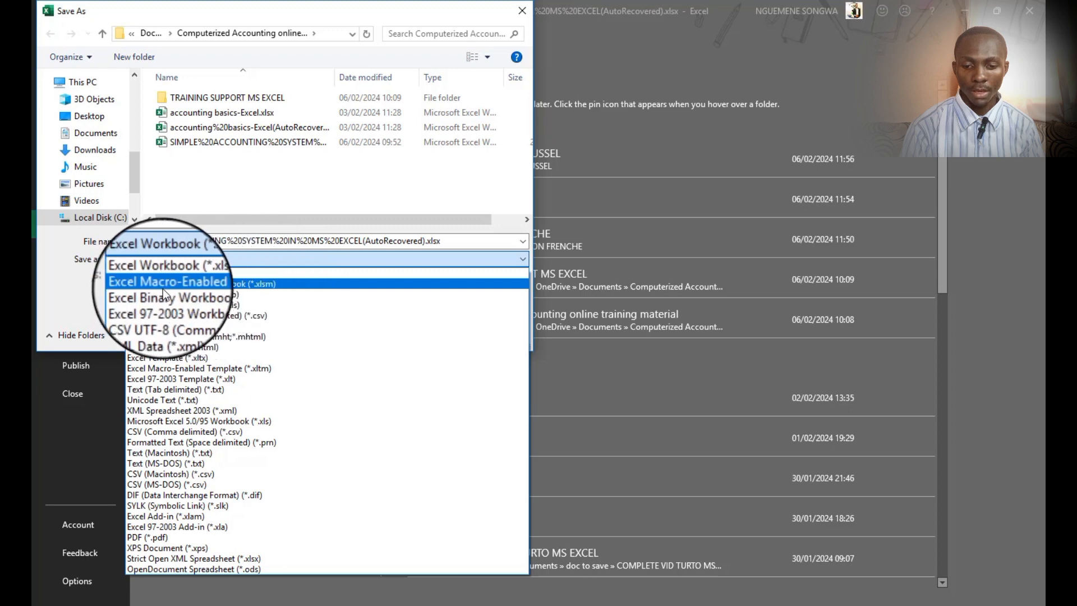
{"action": "left_click", "coordinate": [263, 284]}
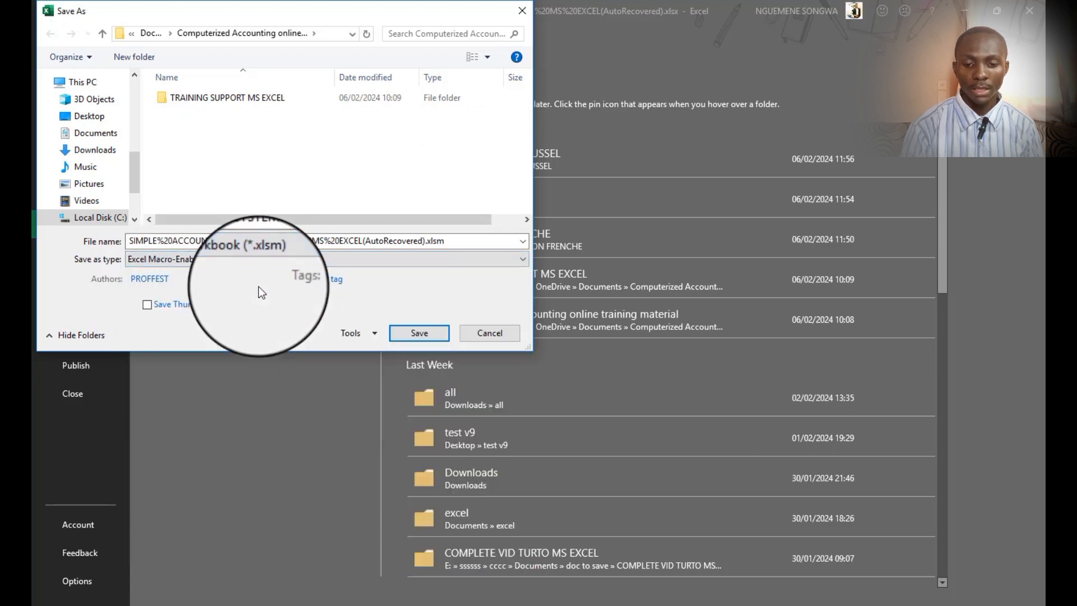
{"action": "left_click", "coordinate": [415, 334]}
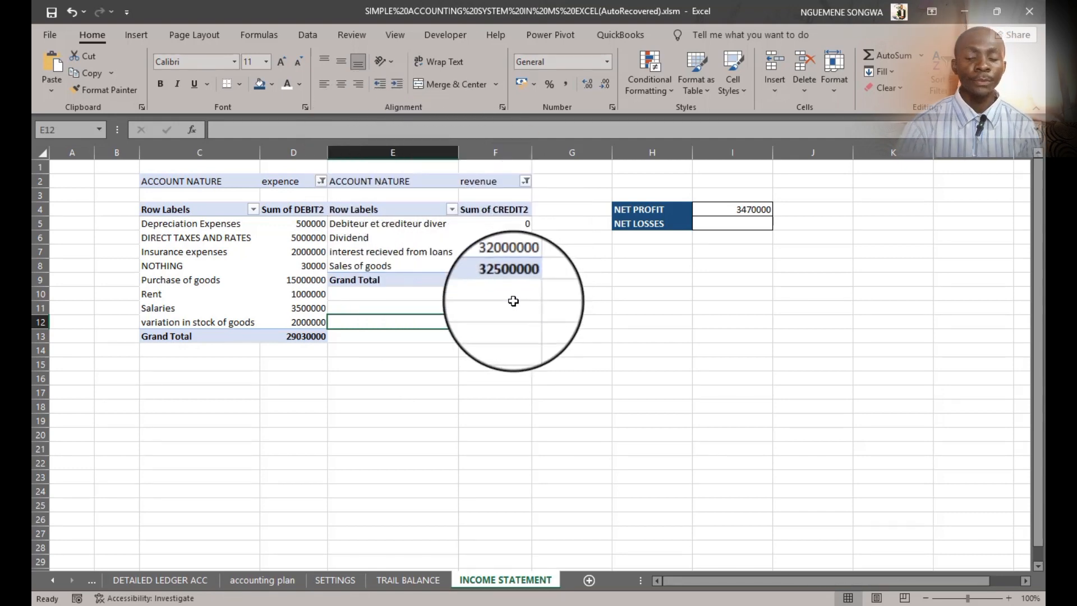
{"action": "left_click", "coordinate": [488, 391]}
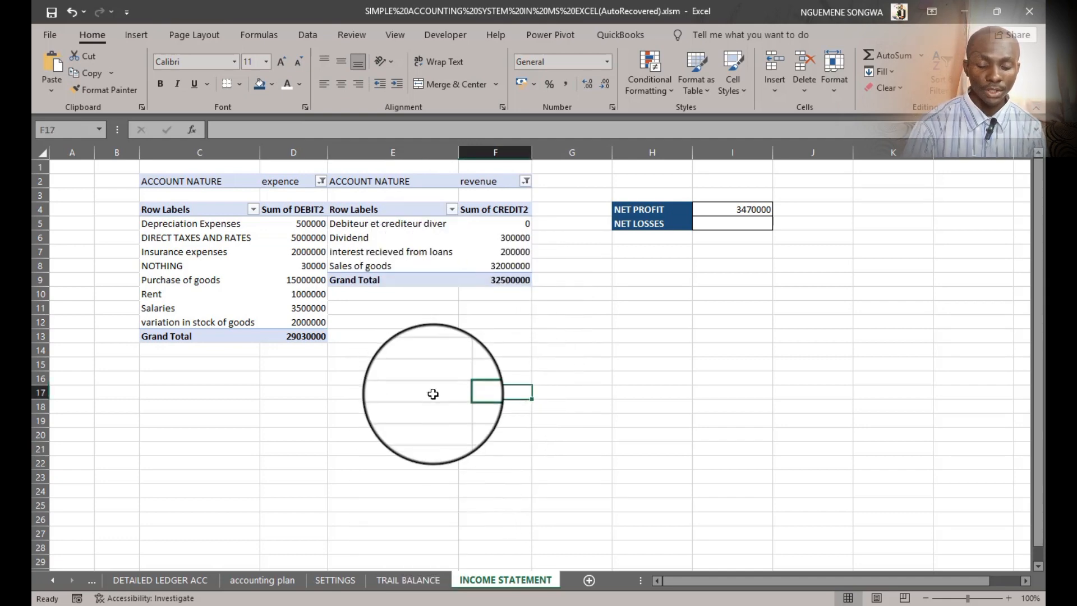
{"action": "left_click", "coordinate": [293, 271]}
{"action": "left_click", "coordinate": [668, 413]}
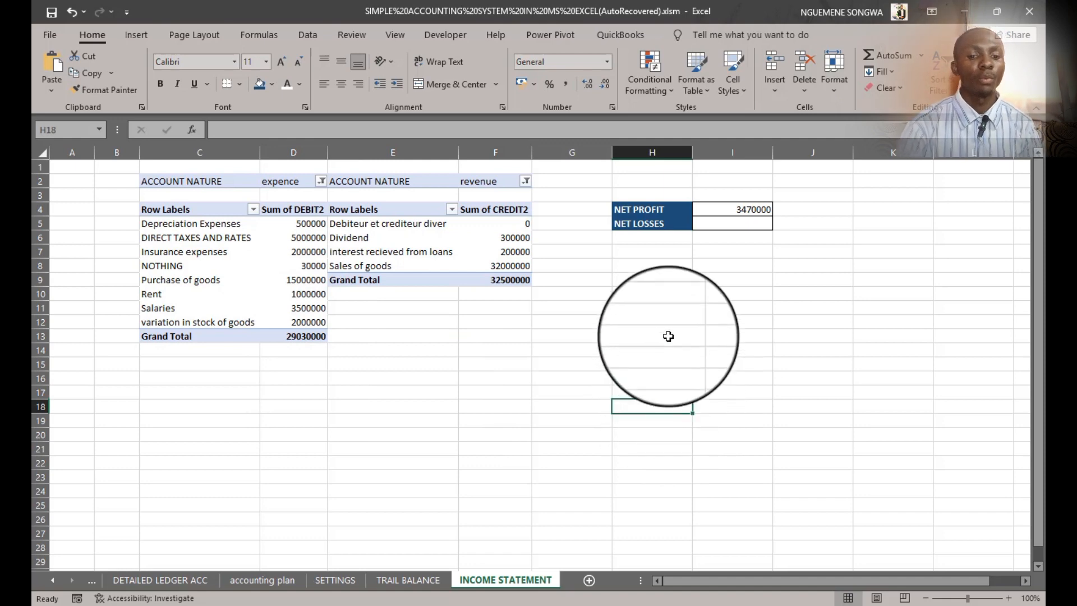
Step: Open the Visual Basic editor for the macro-enabled workbook and bring up the workbook's TRAIL BALANCE sheet
{"action": "left_click", "coordinate": [449, 34]}
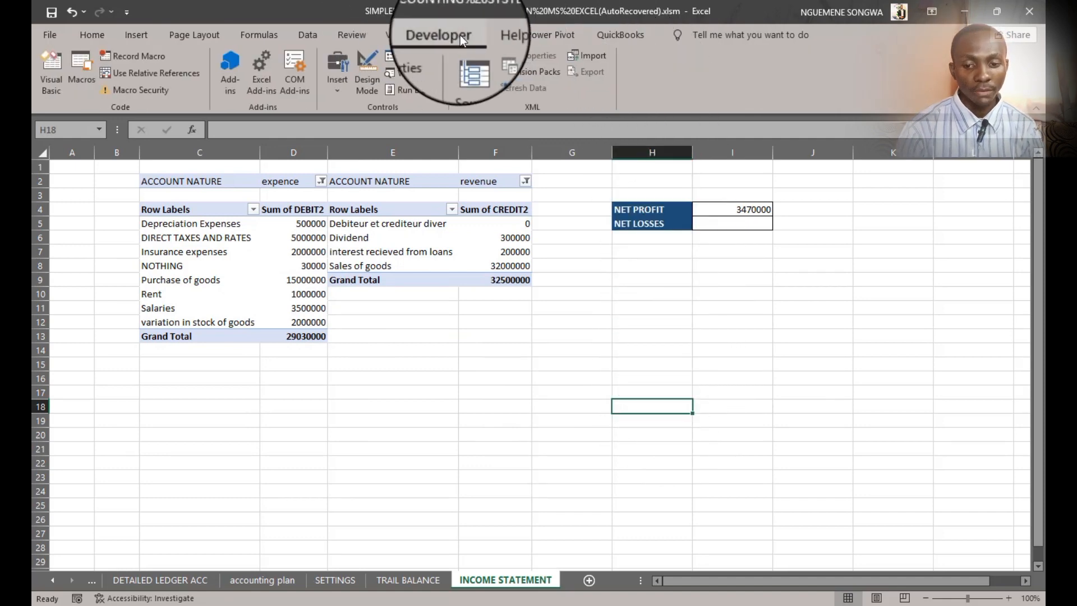
{"action": "left_click", "coordinate": [49, 82]}
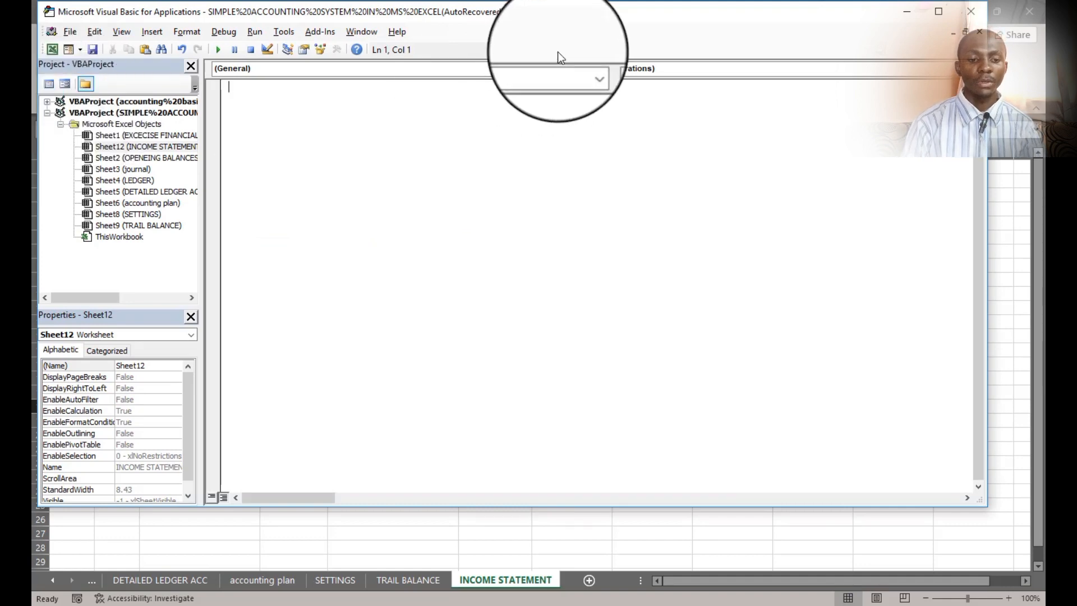
{"action": "left_click_drag", "start_coordinate": [696, 20], "coordinate": [765, 54]}
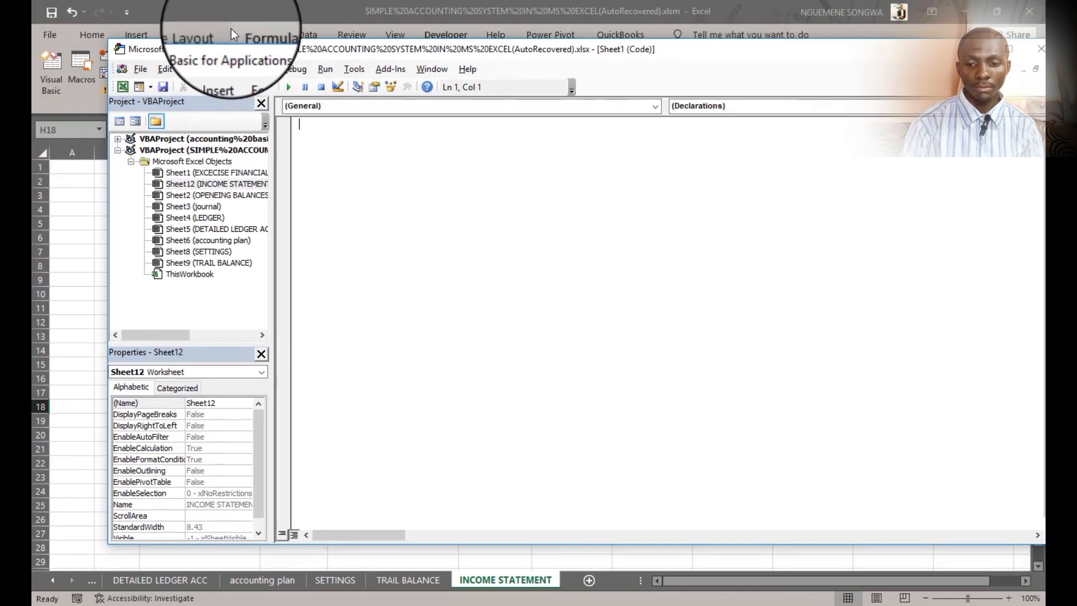
{"action": "left_click_drag", "start_coordinate": [559, 37], "coordinate": [496, 31]}
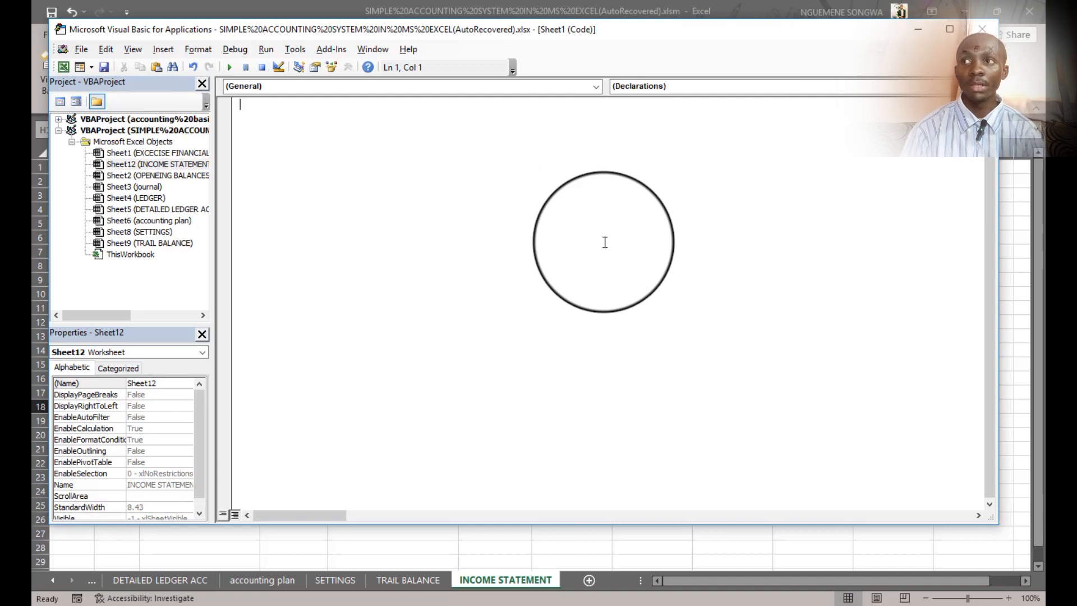
{"action": "left_click", "coordinate": [420, 561]}
{"action": "left_click", "coordinate": [419, 580]}
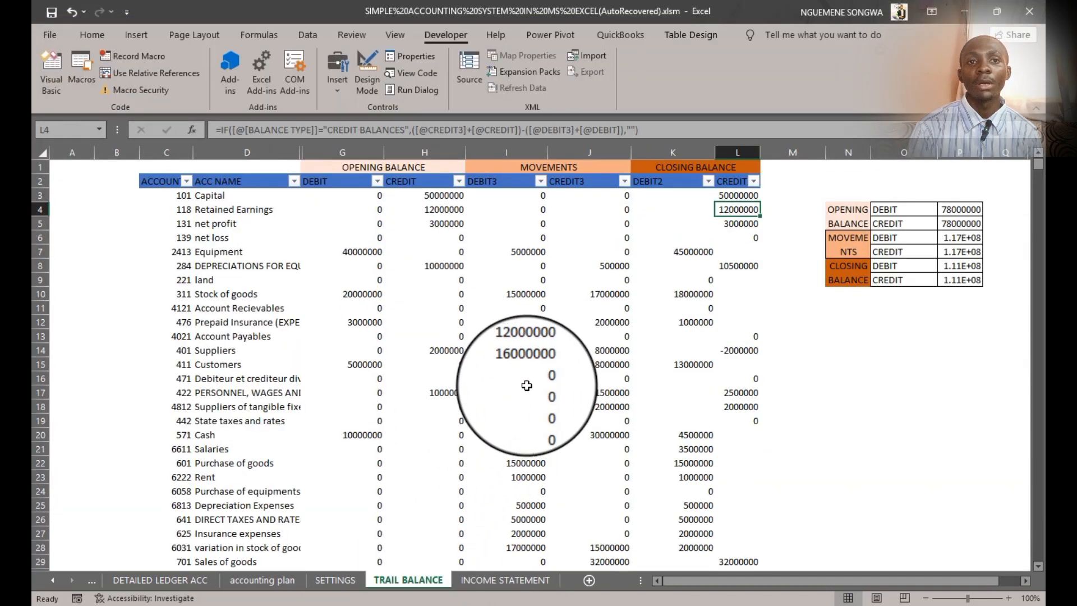
Step: Examine how the NOTHING entry on the journal sheet carries through to the TRAIL BALANCE and INCOME STATEMENT sheets
{"action": "left_click", "coordinate": [88, 581]}
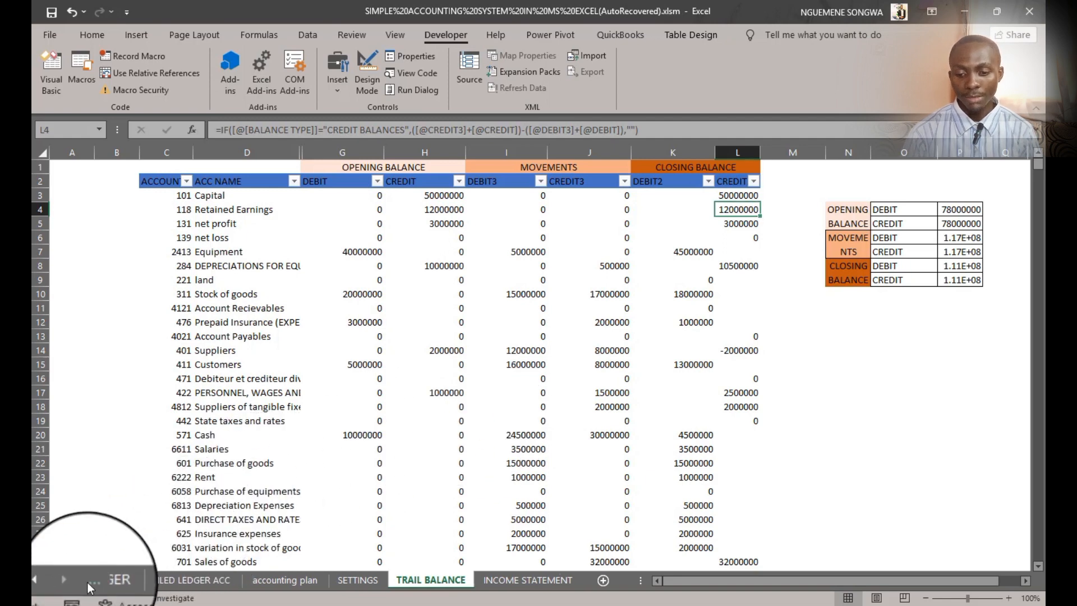
{"action": "left_click", "coordinate": [108, 583]}
{"action": "left_click", "coordinate": [85, 583]}
{"action": "left_click", "coordinate": [126, 584]}
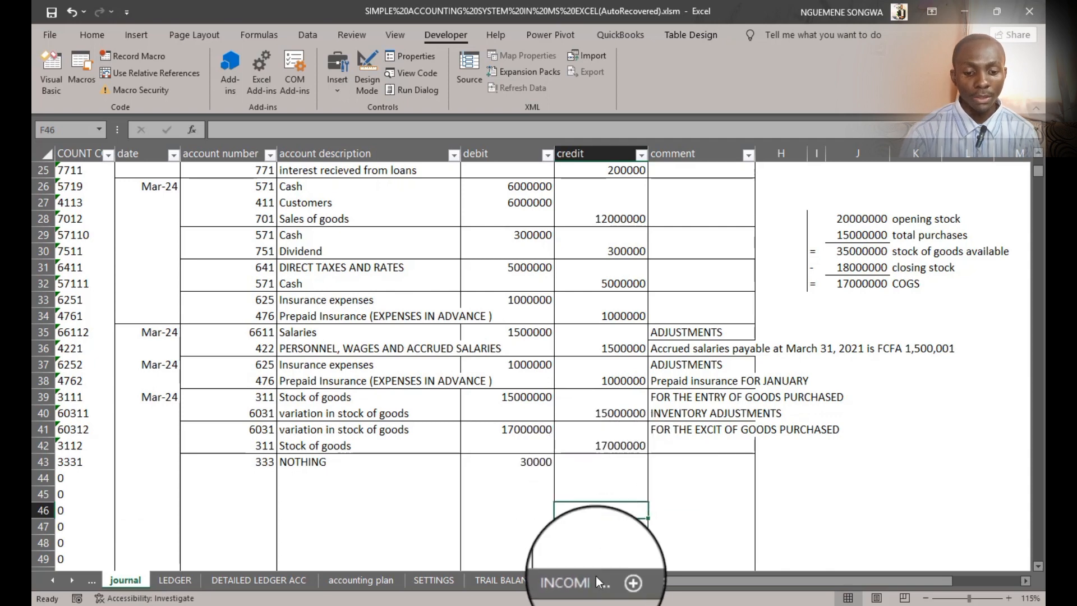
{"action": "left_click", "coordinate": [571, 580]}
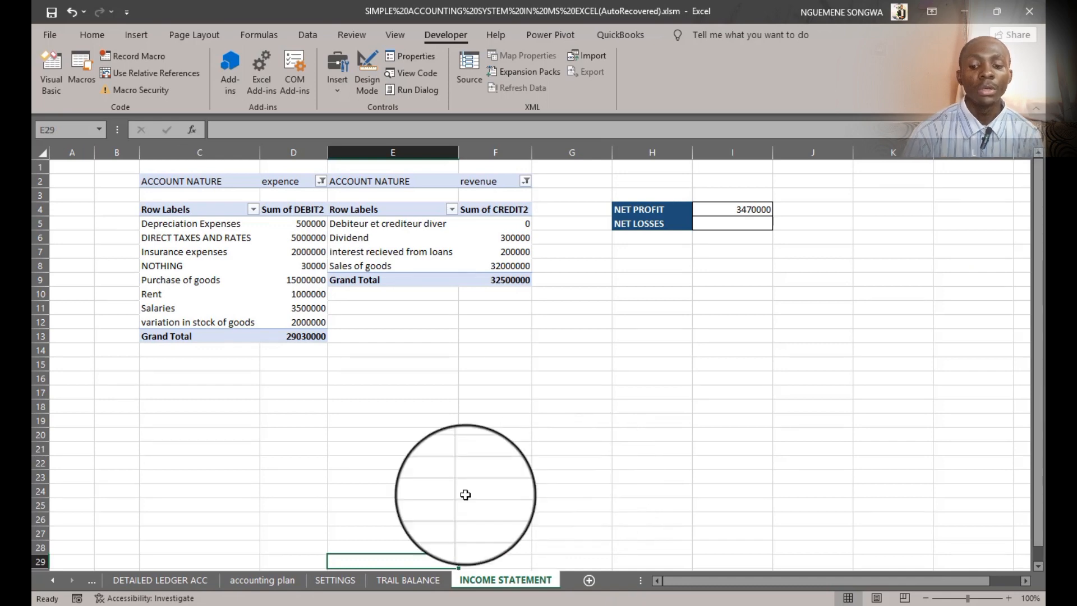
{"action": "left_click", "coordinate": [90, 581]}
{"action": "left_click", "coordinate": [90, 583]}
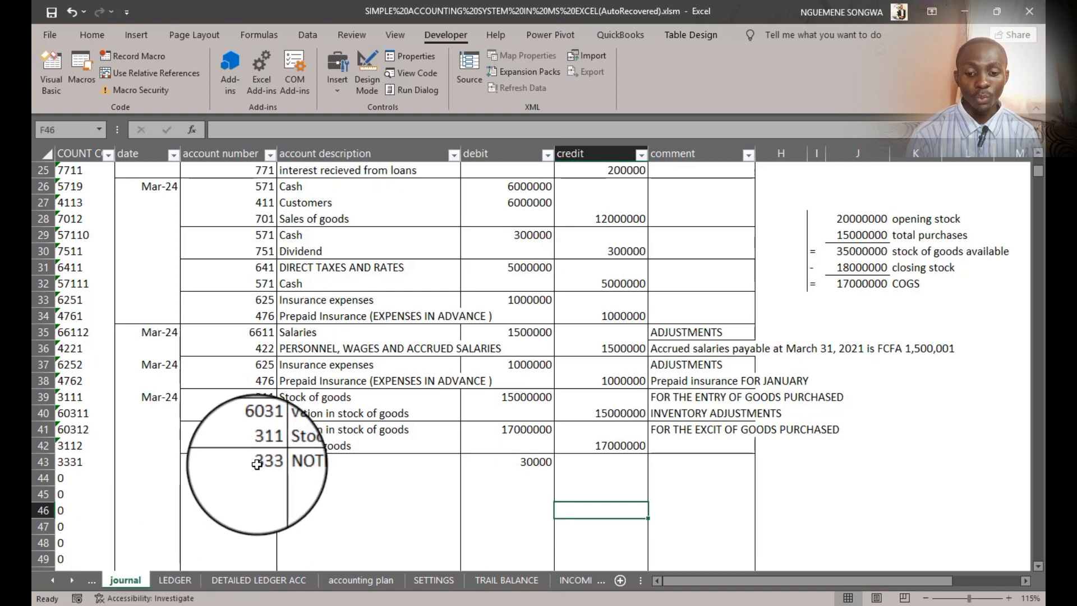
{"action": "left_click", "coordinate": [535, 583]}
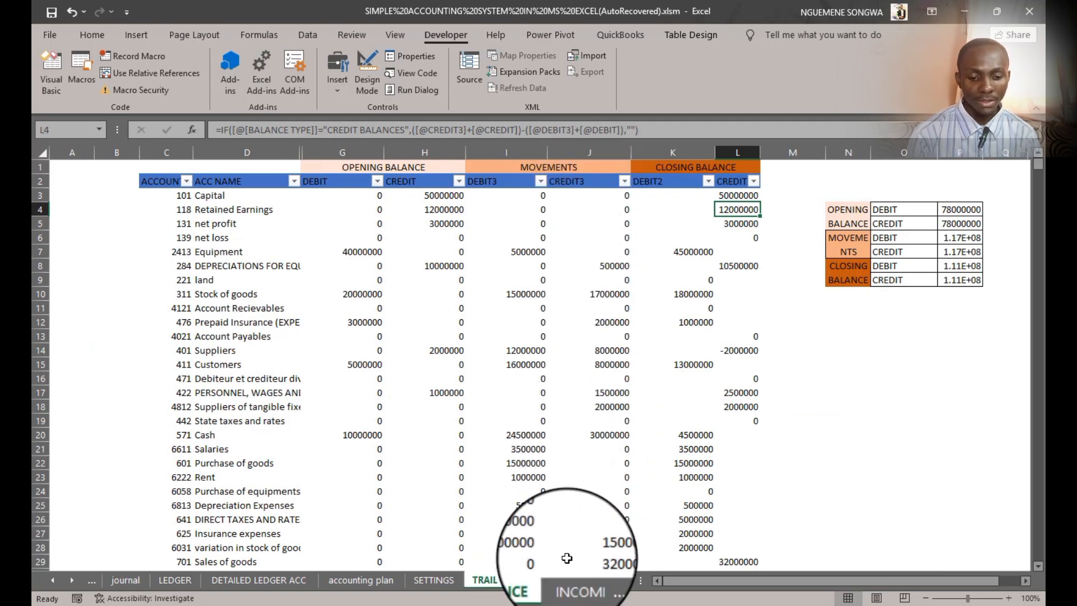
{"action": "left_click", "coordinate": [567, 577]}
{"action": "left_click", "coordinate": [422, 580]}
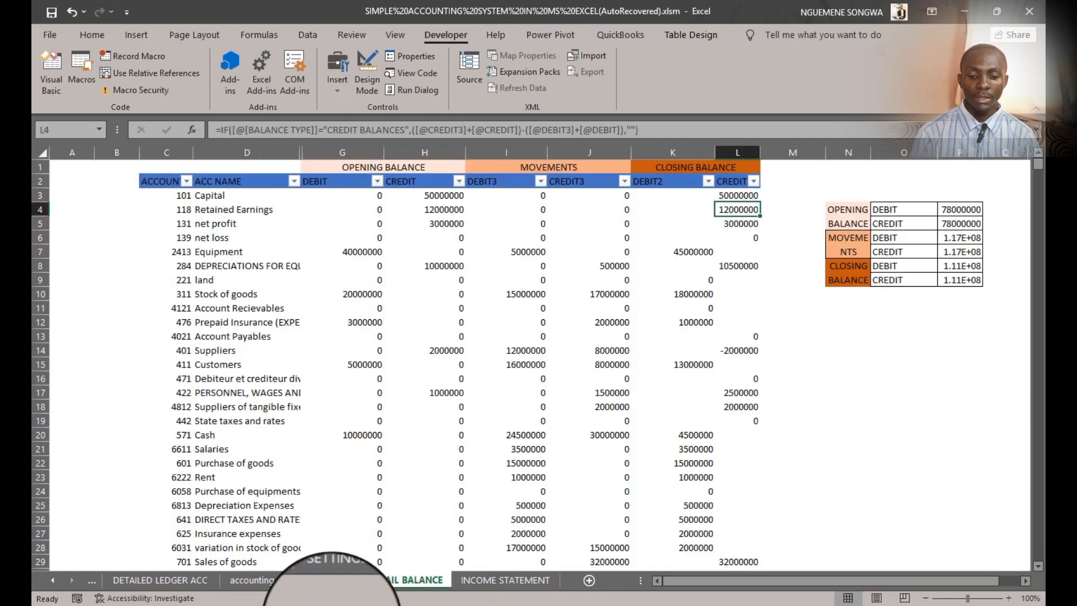
Step: Switch to the Visual Basic editor, open the code of Sheet3 (journal) and set its object to Worksheet
{"action": "mouse_move", "coordinate": [336, 605]}
{"action": "left_click", "coordinate": [456, 553]}
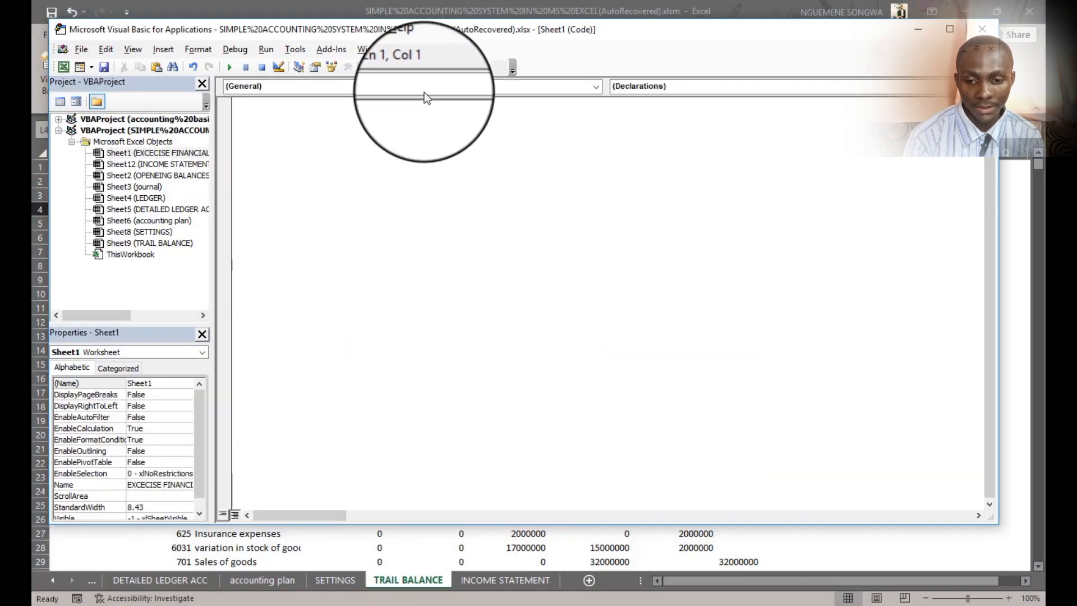
{"action": "left_click", "coordinate": [135, 188]}
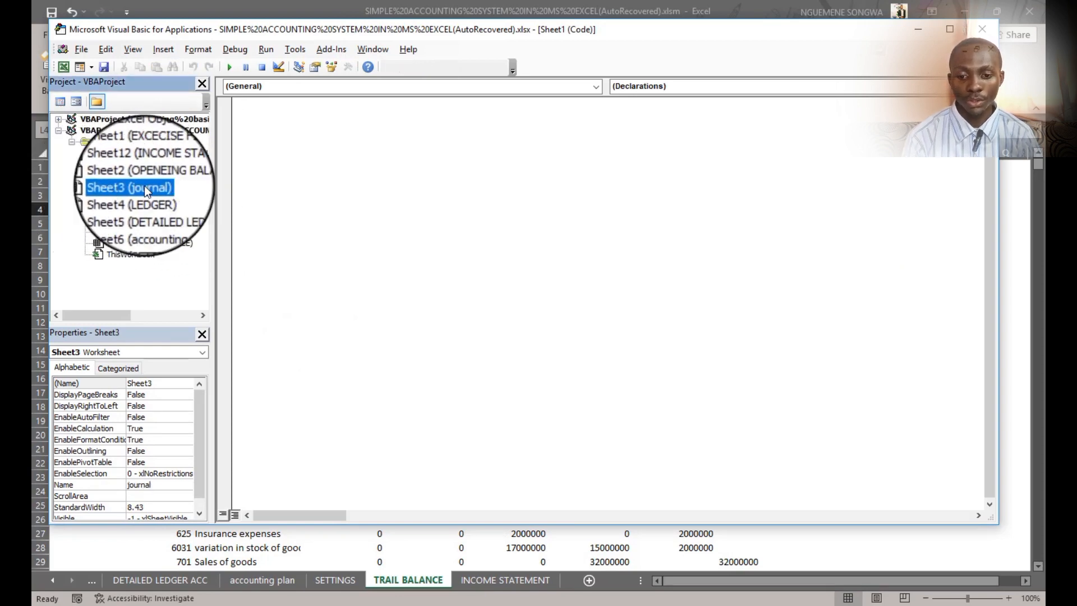
{"action": "double_click", "coordinate": [149, 189]}
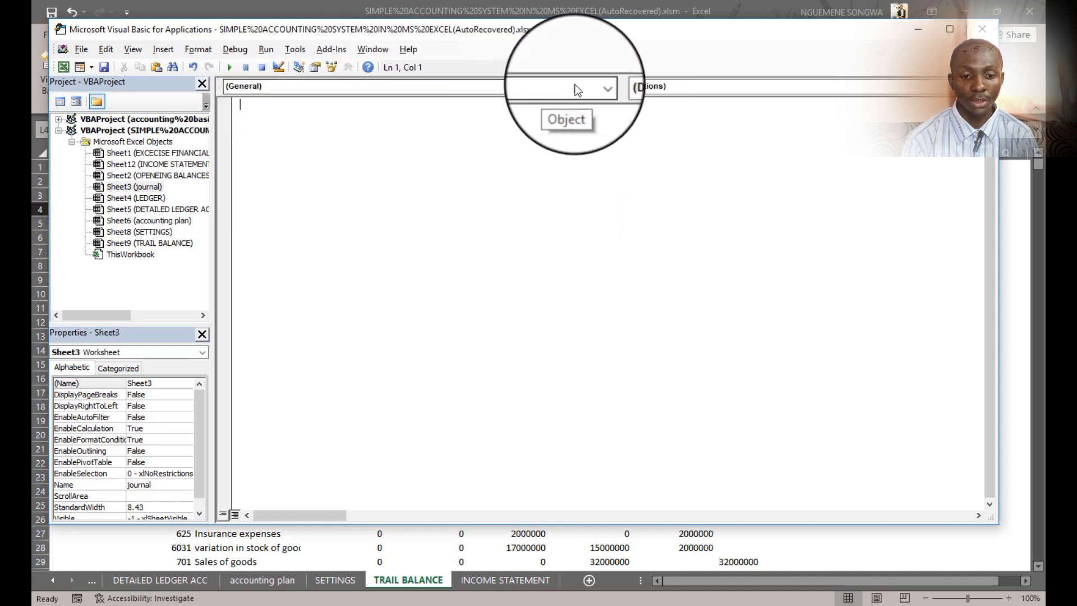
{"action": "left_click", "coordinate": [596, 85]}
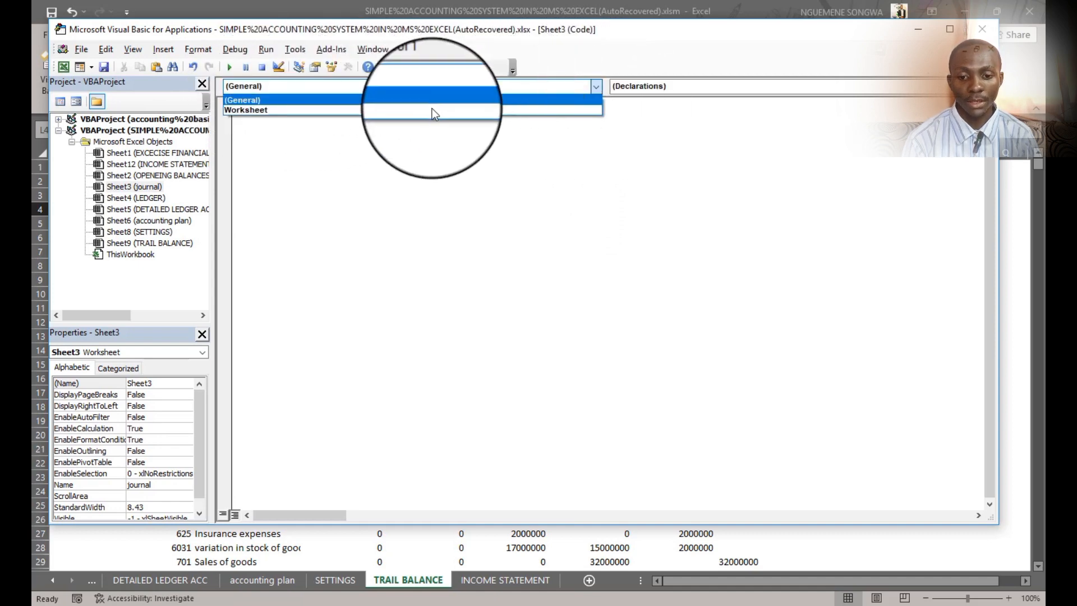
{"action": "left_click", "coordinate": [258, 108]}
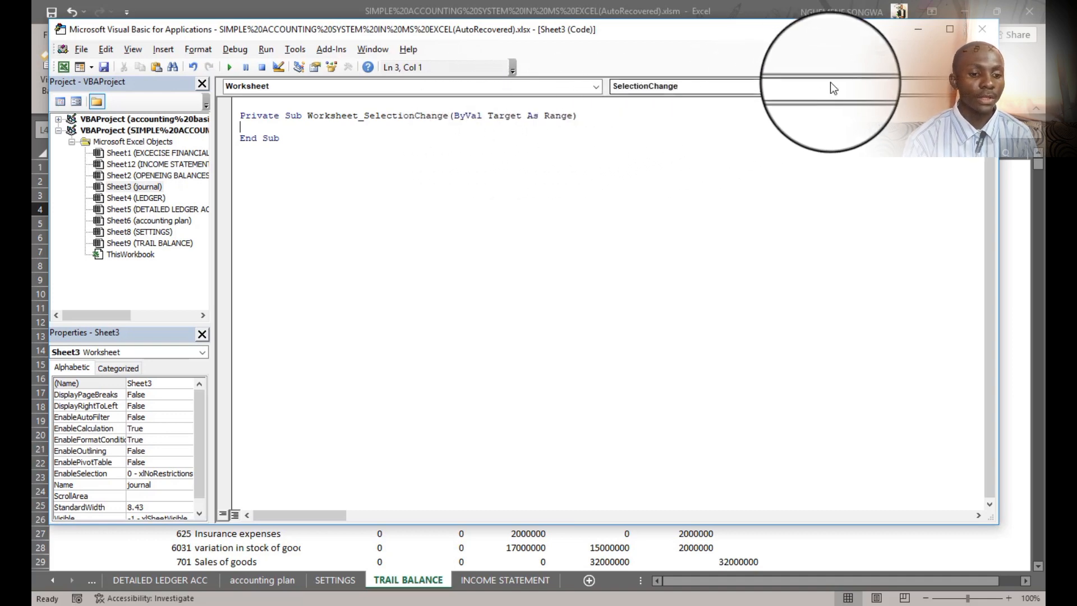
Step: Add an event procedure for the worksheet's Change event to the journal sheet's code
{"action": "left_click", "coordinate": [728, 87]}
{"action": "left_click", "coordinate": [728, 88]}
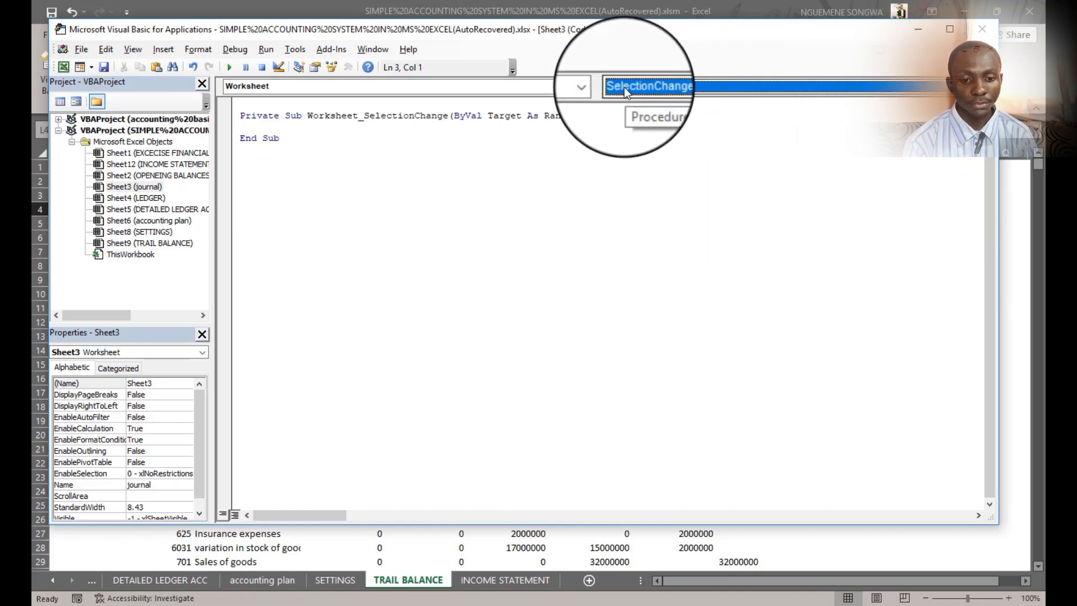
{"action": "left_click", "coordinate": [661, 87]}
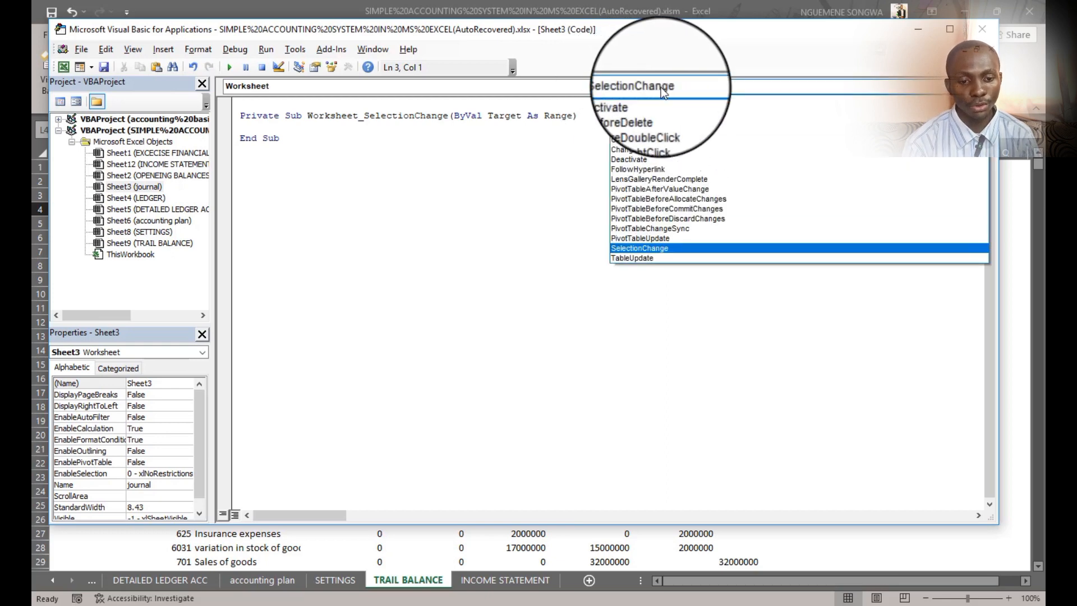
{"action": "left_click", "coordinate": [635, 147]}
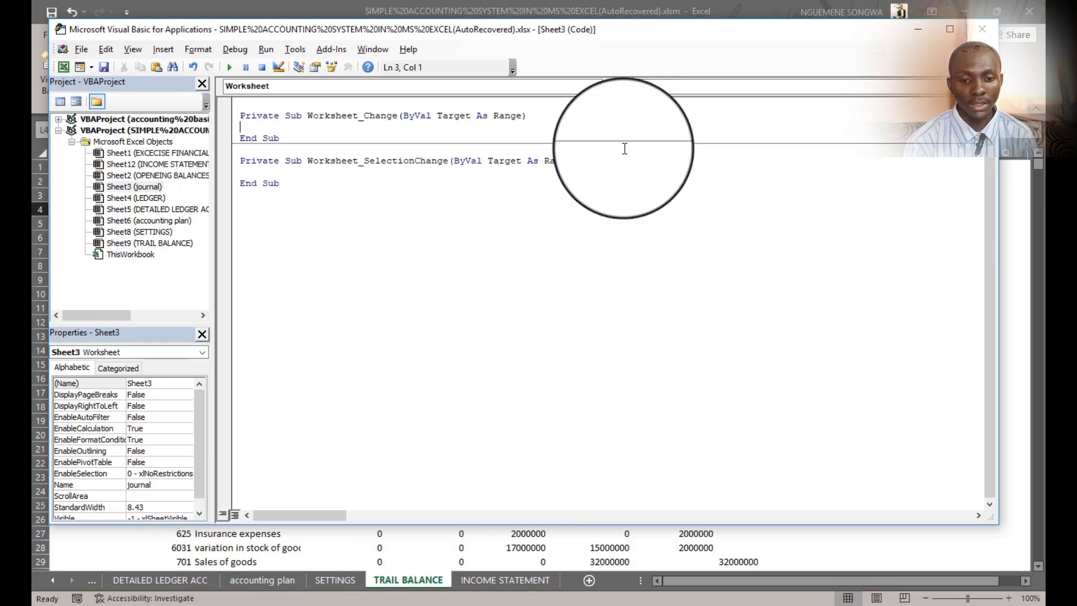
Step: Delete the empty Worksheet_SelectionChange procedure from the journal sheet's code
{"action": "left_click_drag", "start_coordinate": [448, 161], "coordinate": [394, 160]}
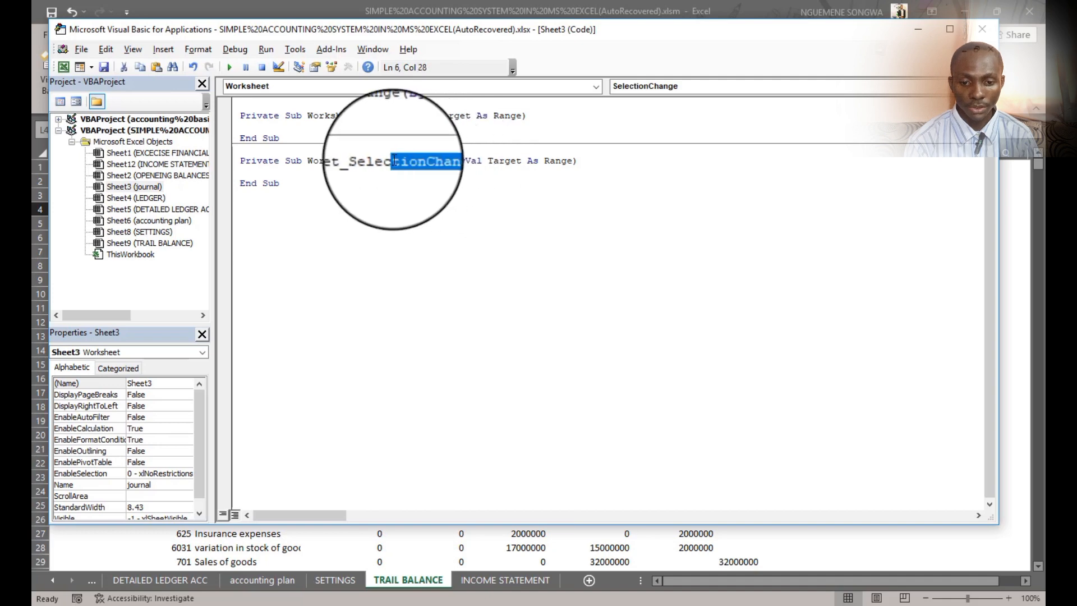
{"action": "left_click_drag", "start_coordinate": [303, 115], "coordinate": [403, 117]}
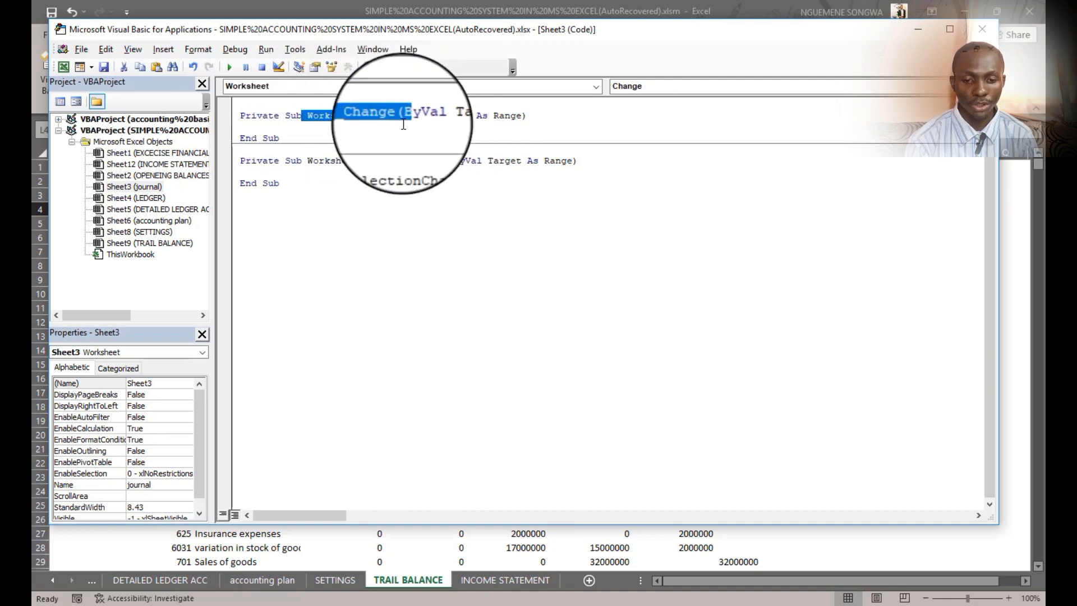
{"action": "left_click_drag", "start_coordinate": [287, 161], "coordinate": [460, 163]}
{"action": "left_click_drag", "start_coordinate": [345, 213], "coordinate": [241, 158]}
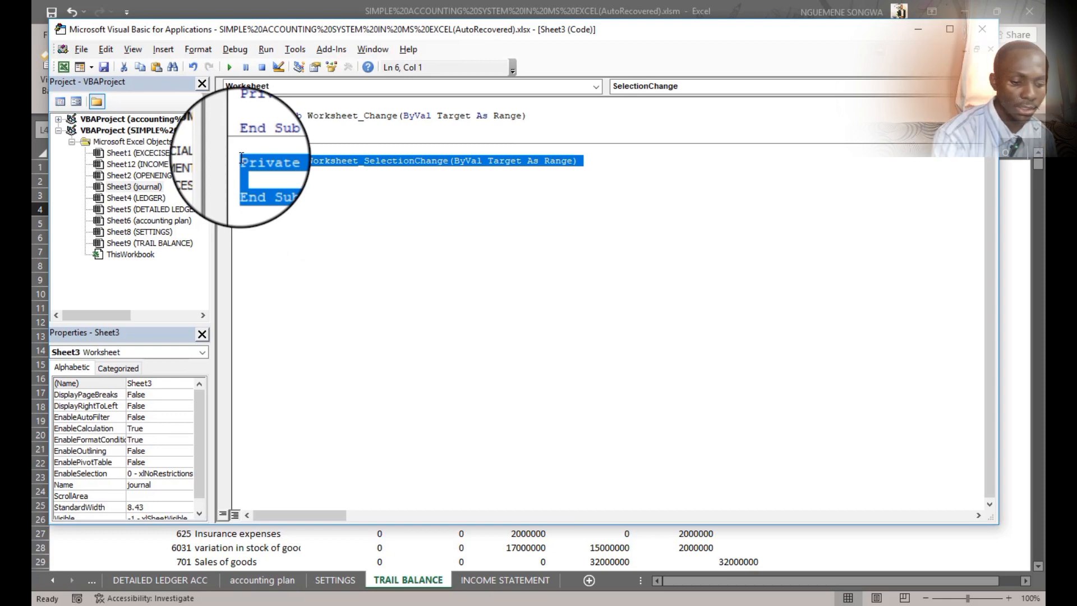
{"action": "key", "text": "Delete"}
Step: Insert blank lines inside the Worksheet_Change procedure and declare the variable with "Dim p As PivotCache"
{"action": "left_click", "coordinate": [291, 116]}
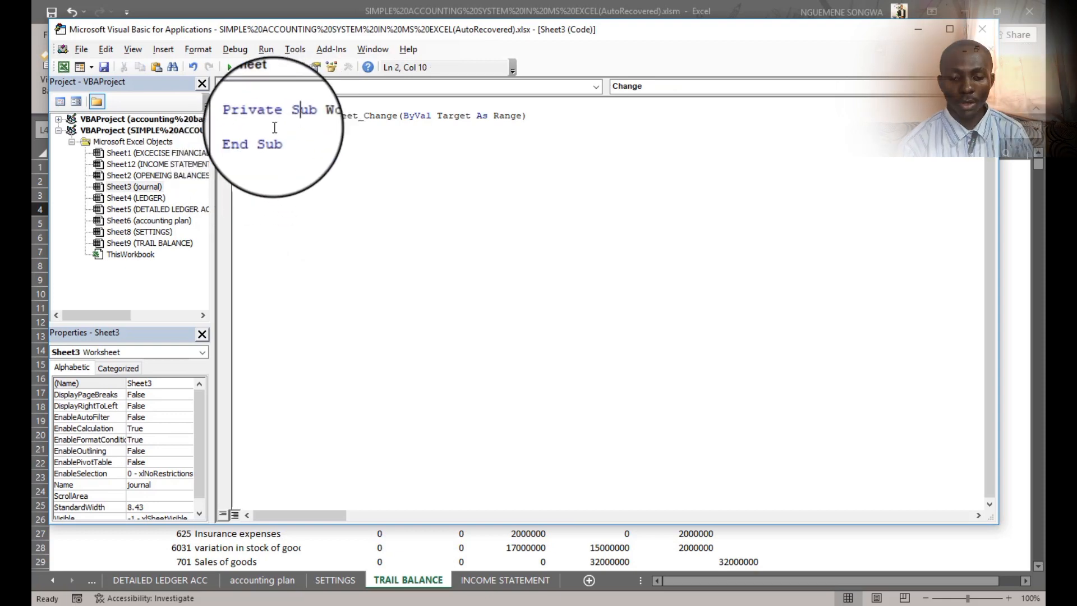
{"action": "left_click", "coordinate": [266, 129]}
{"action": "key", "text": "Return"}
{"action": "key", "text": "Return"}
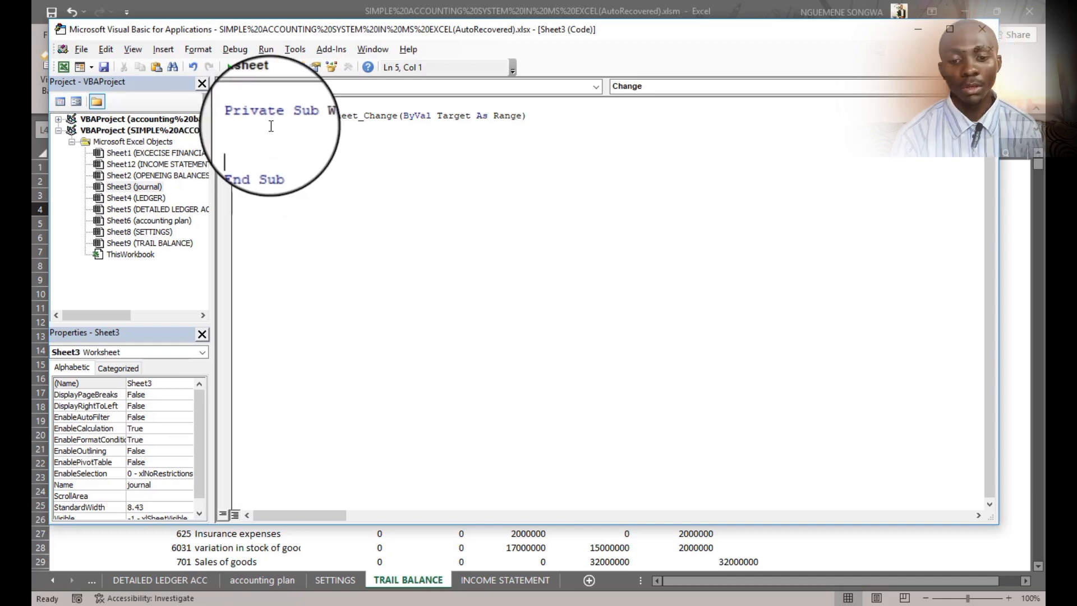
{"action": "left_click", "coordinate": [270, 130]}
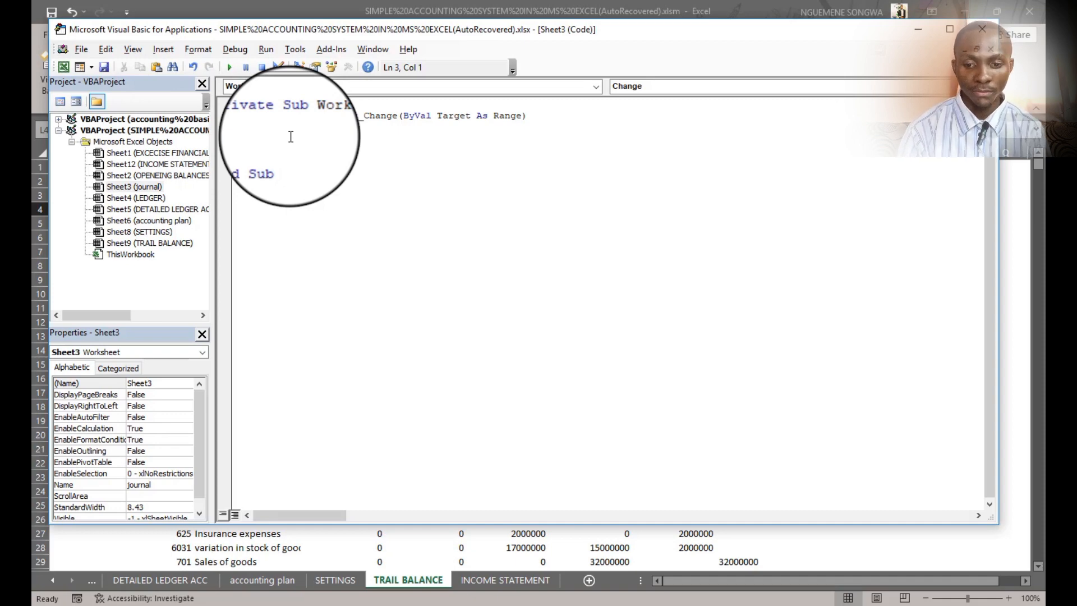
{"action": "type", "text": "I"}
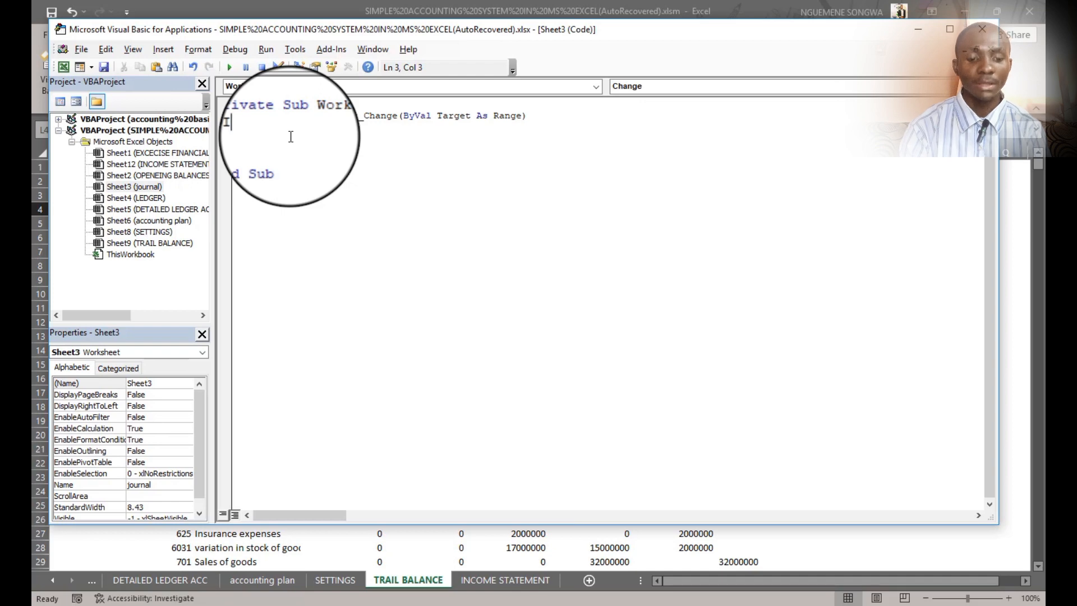
{"action": "key", "text": "BackSpace"}
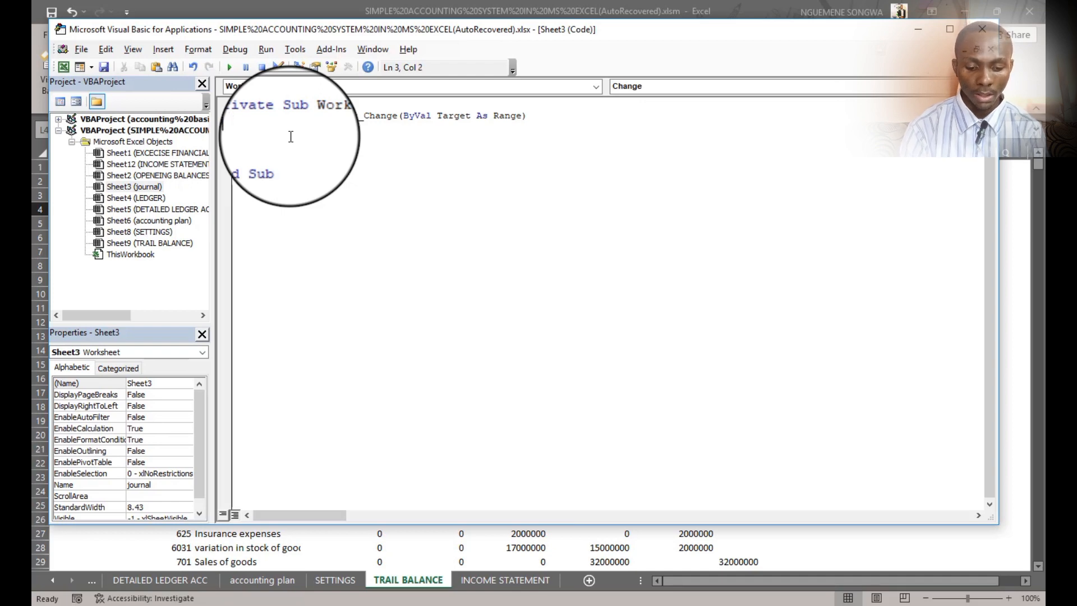
{"action": "type", "text": "im "}
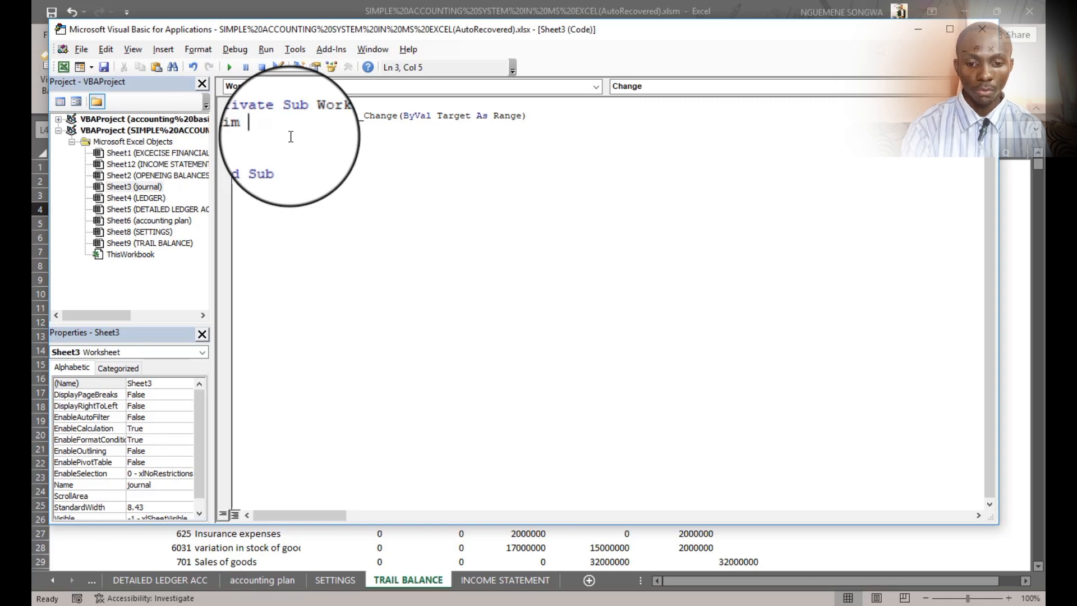
{"action": "type", "text": "p"}
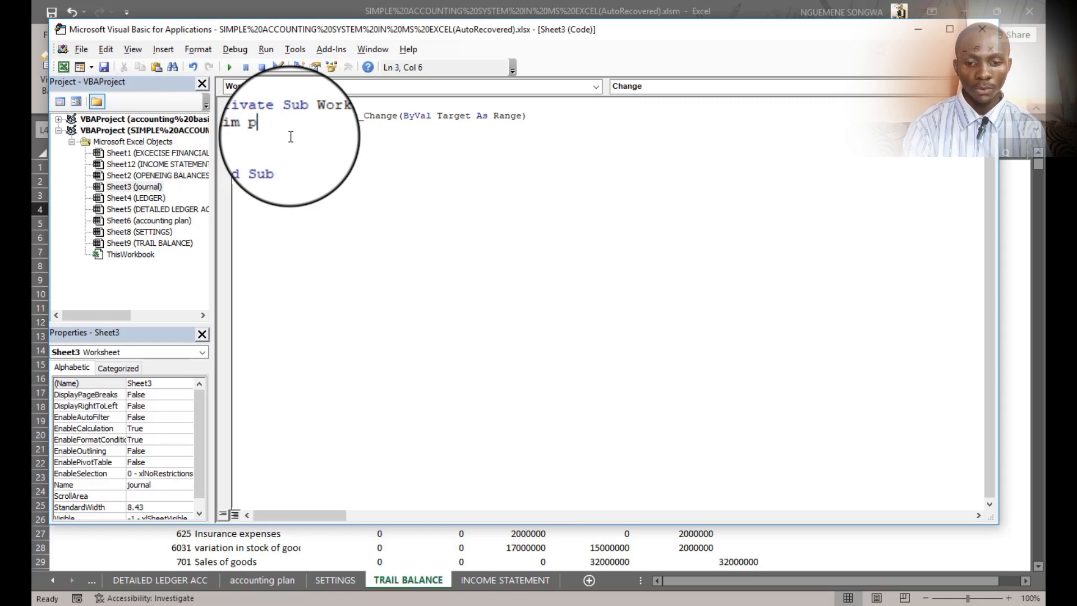
{"action": "type", "text": " as "}
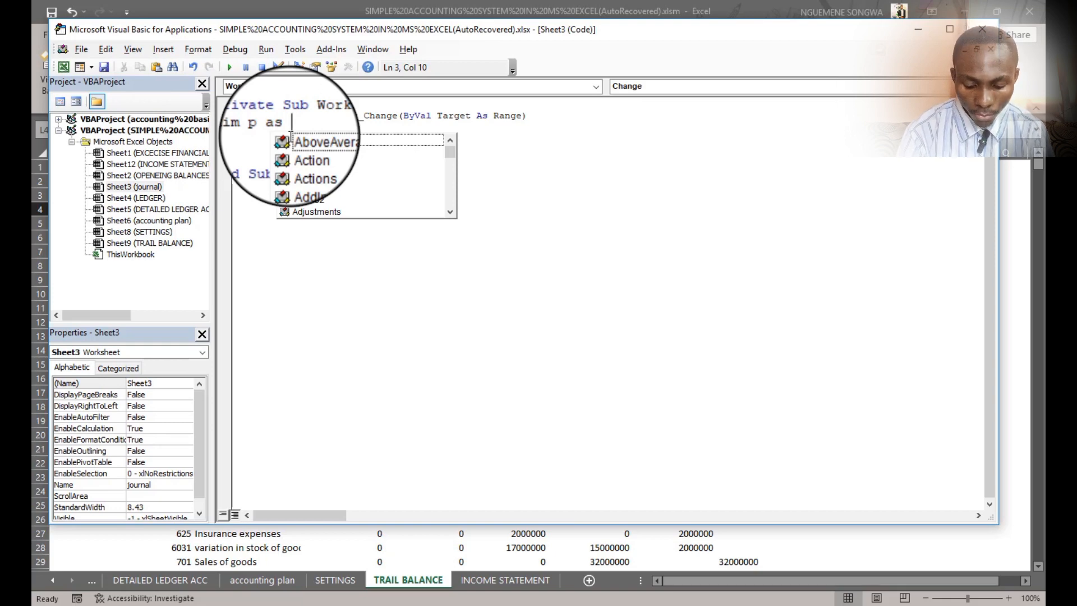
{"action": "type", "text": "pivot"}
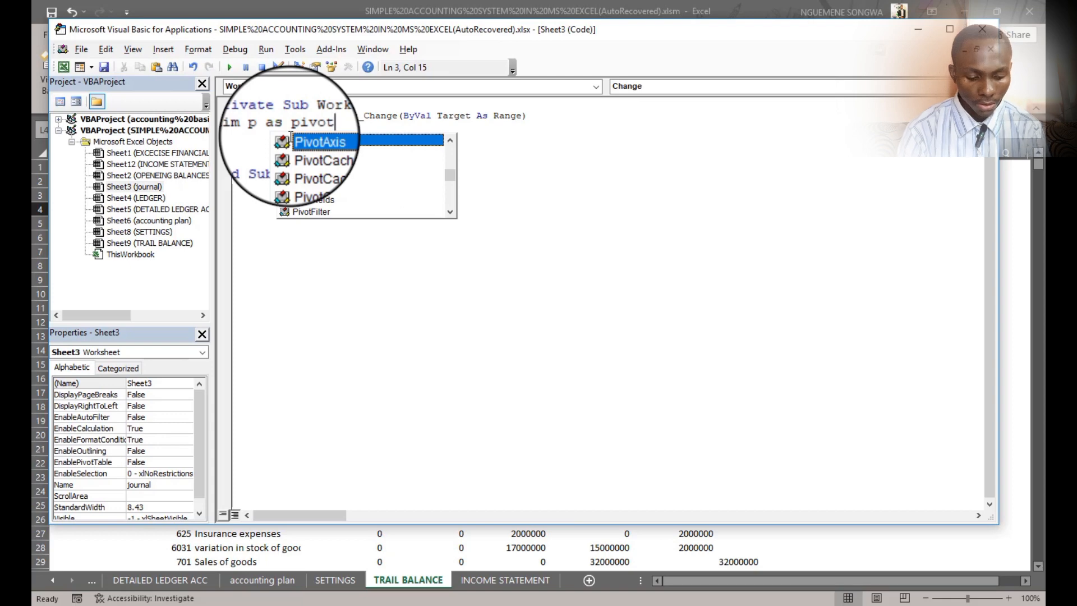
{"action": "key", "text": "Down"}
{"action": "key", "text": "Tab"}
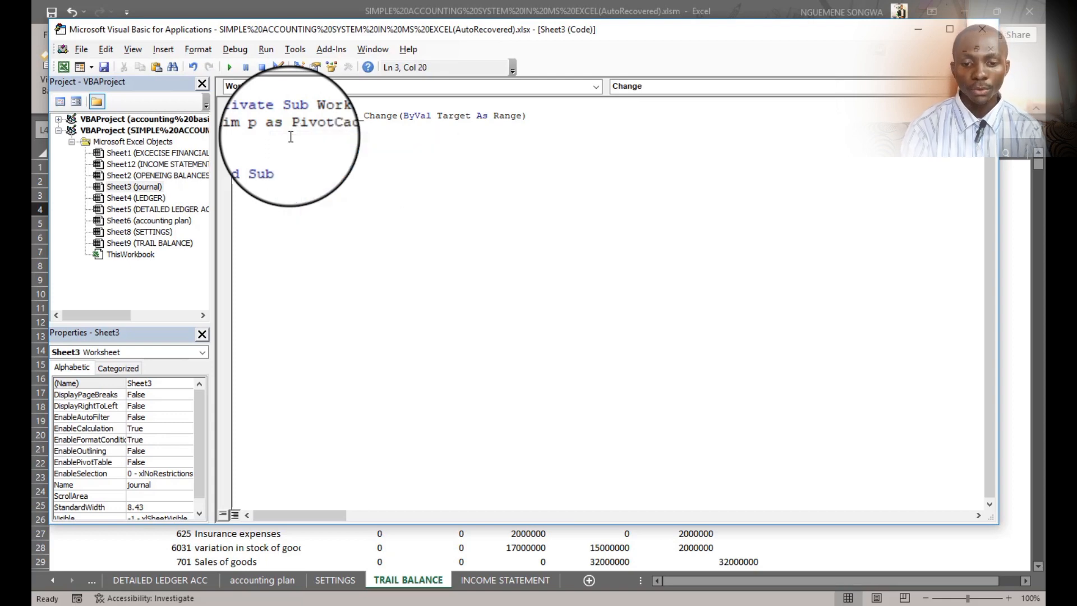
{"action": "key", "text": "Return"}
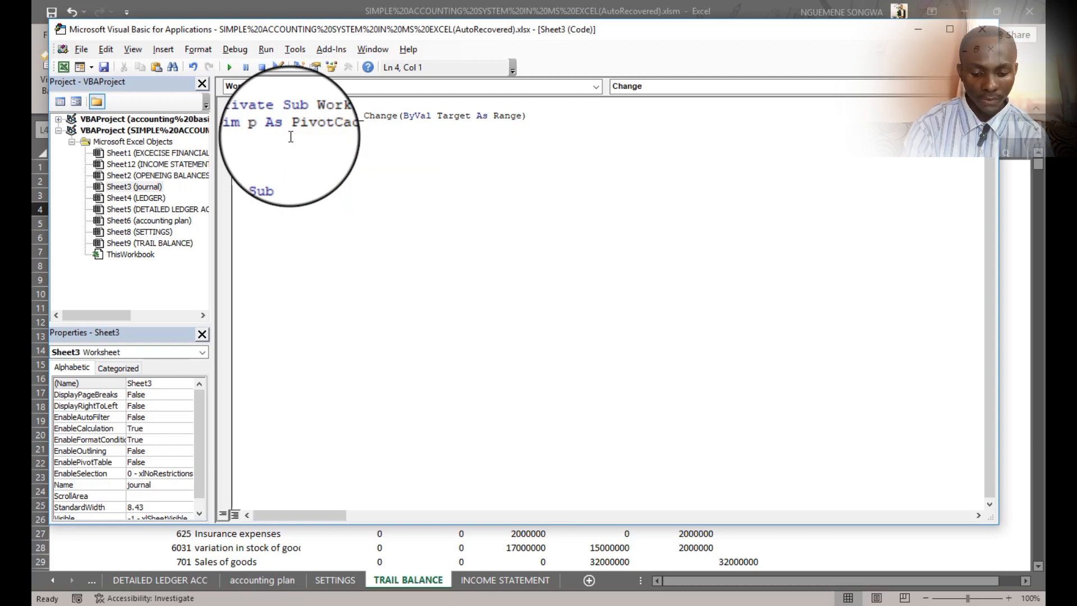
Step: Add the loop line "For Each p In ThisWorkbook.PivotCaches" below the variable declaration in the journal sheet's Worksheet_Change procedure
{"action": "type", "text": "For eah"}
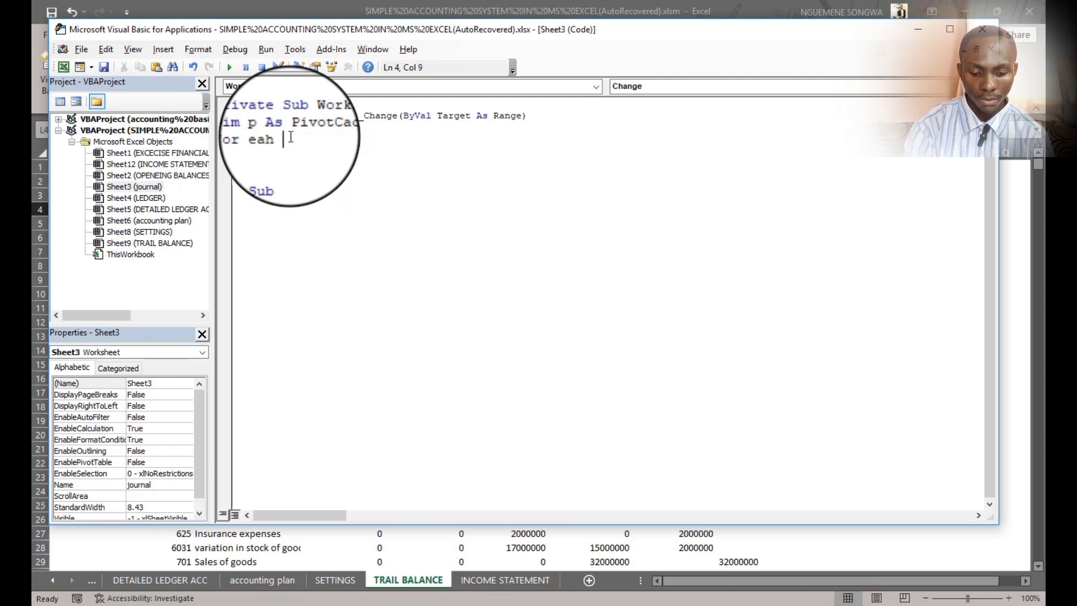
{"action": "key", "text": "BackSpace"}
{"action": "key", "text": "BackSpace"}
{"action": "key", "text": "BackSpace"}
{"action": "type", "text": "a"}
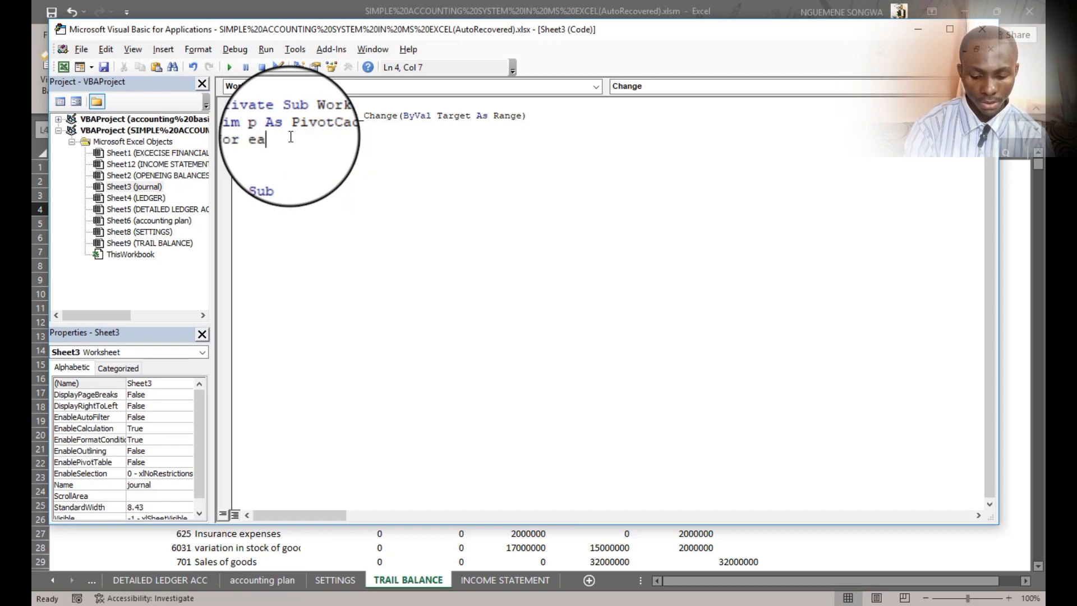
{"action": "type", "text": "ch"}
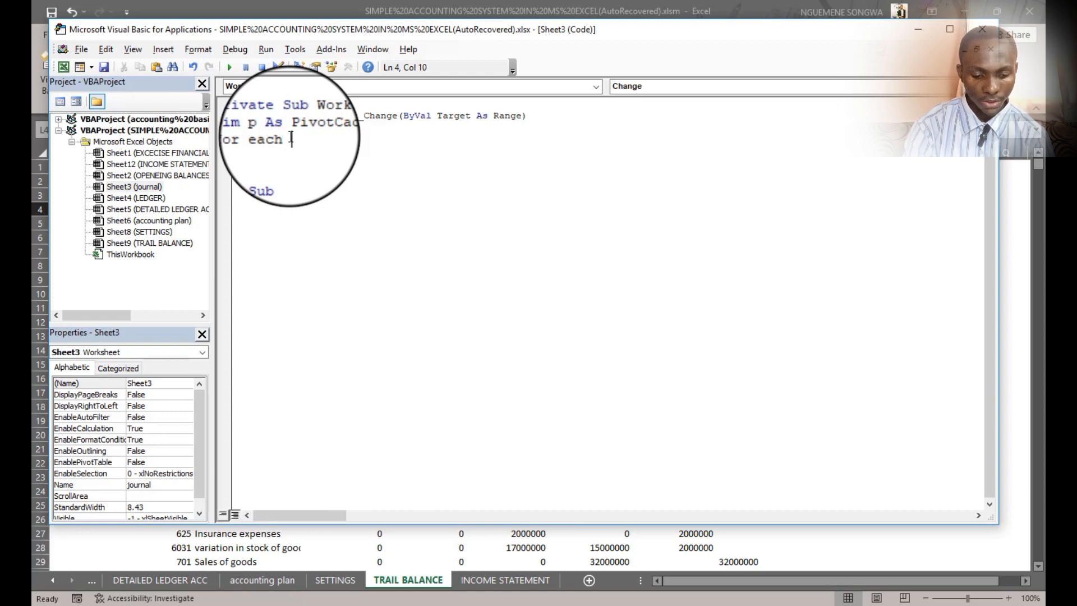
{"action": "type", "text": " p"}
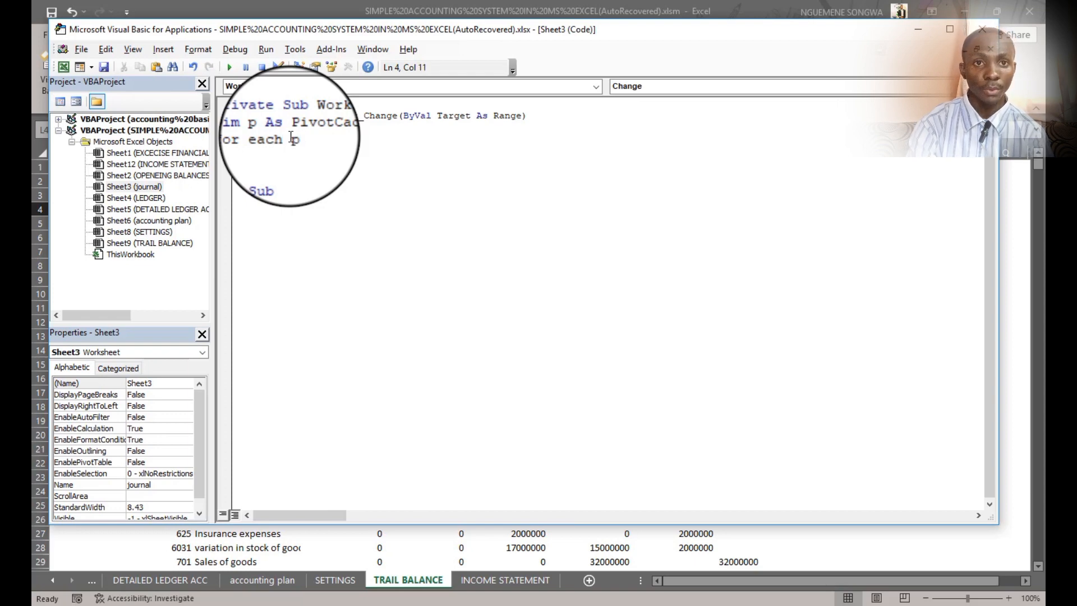
{"action": "type", "text": " in"}
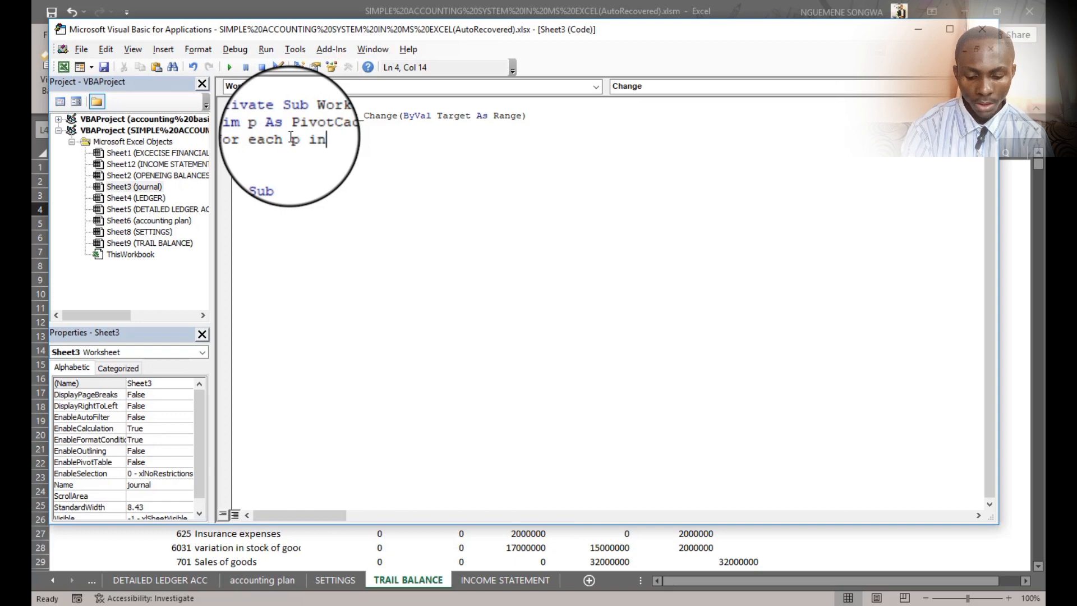
{"action": "type", "text": " this"}
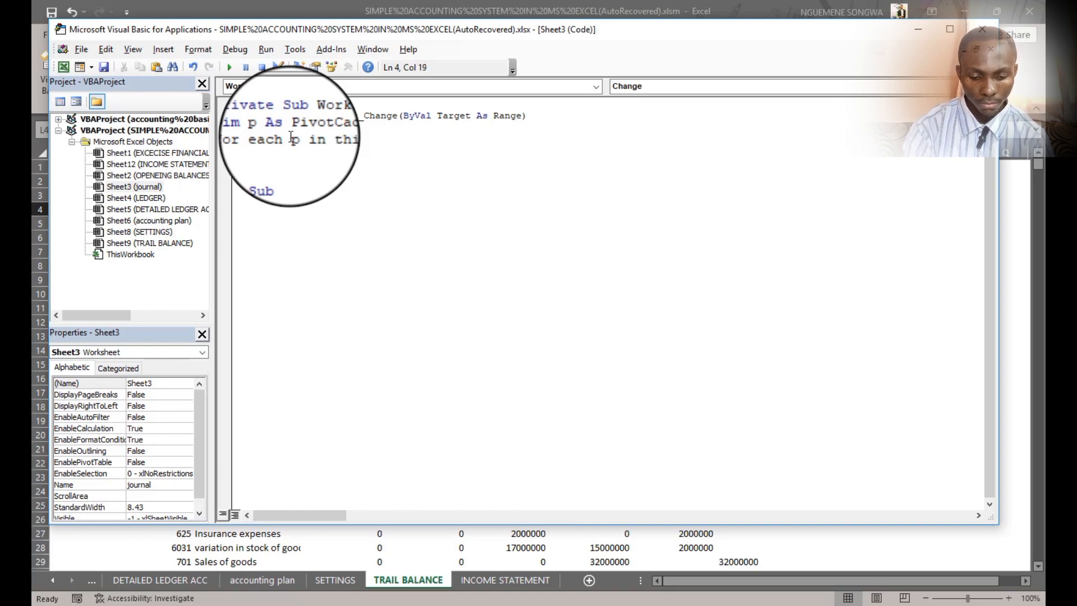
{"action": "type", "text": "Workboo"}
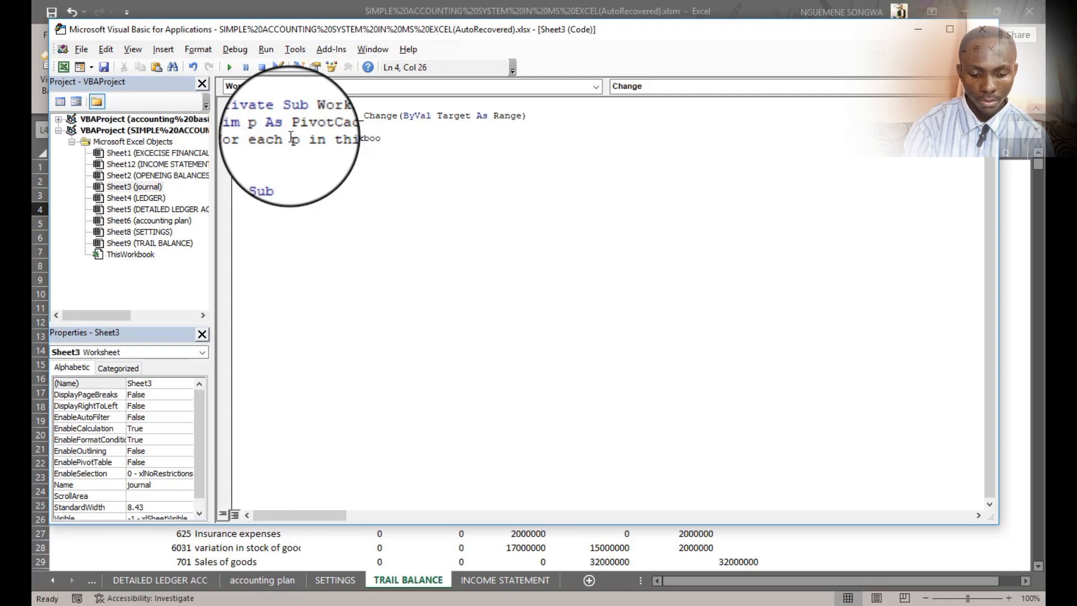
{"action": "type", "text": "k"}
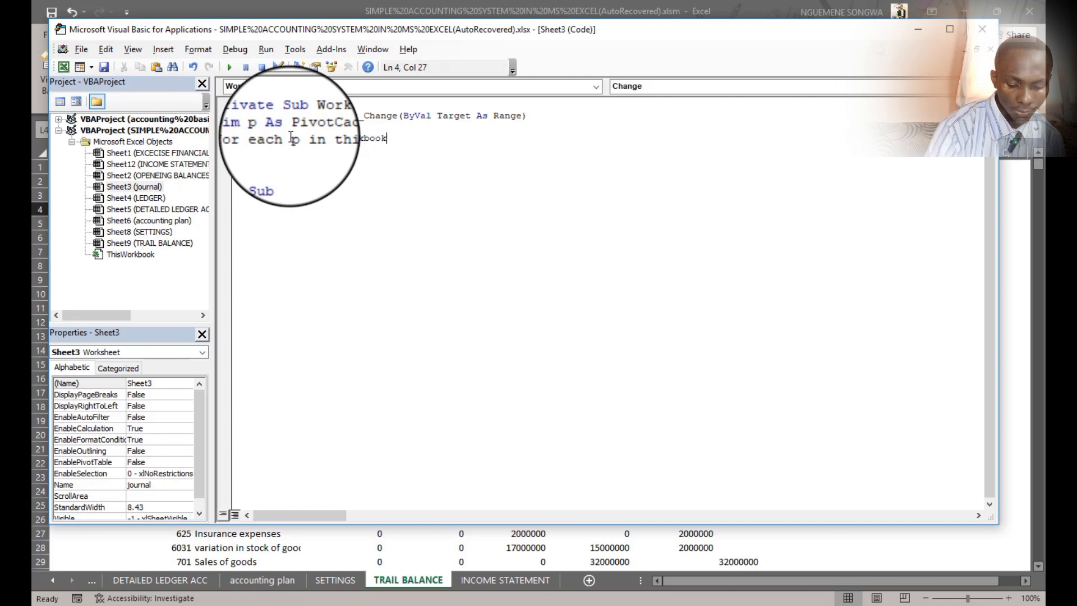
{"action": "type", "text": "."}
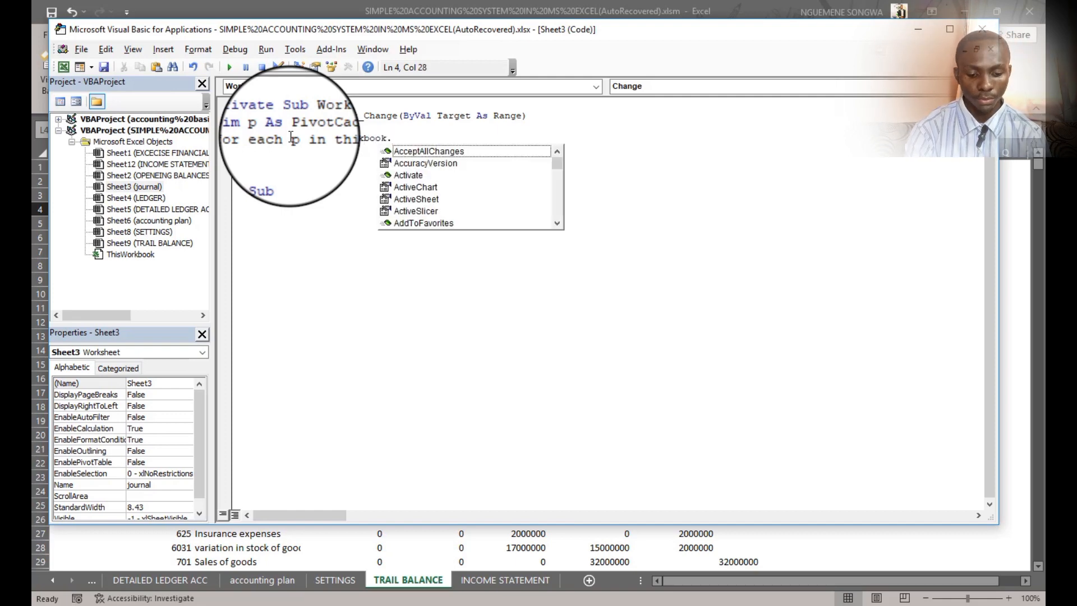
{"action": "type", "text": "piv"}
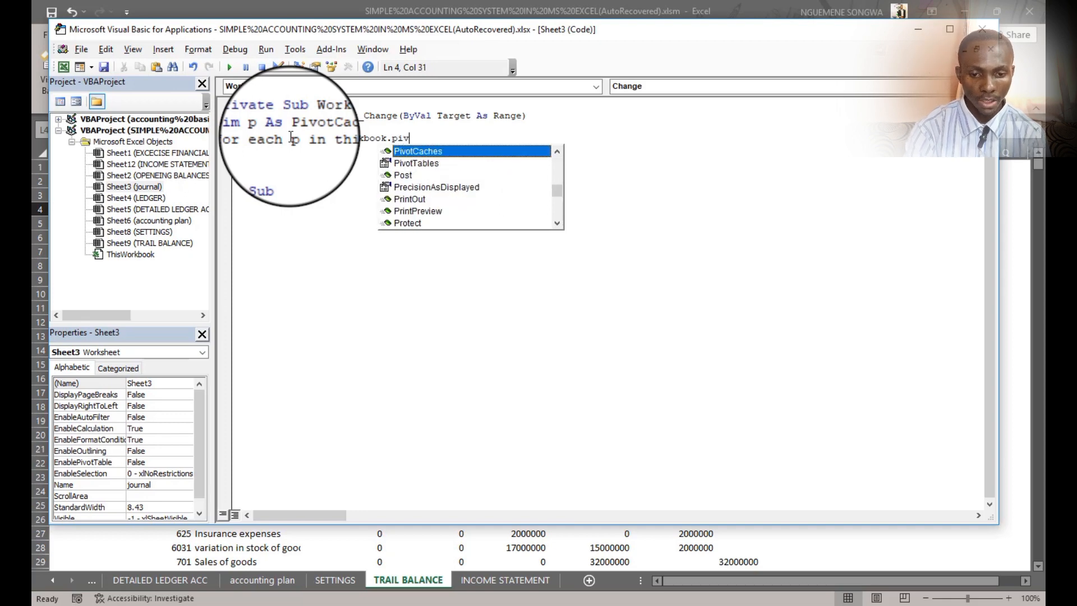
{"action": "key", "text": "Tab"}
{"action": "key", "text": "Return"}
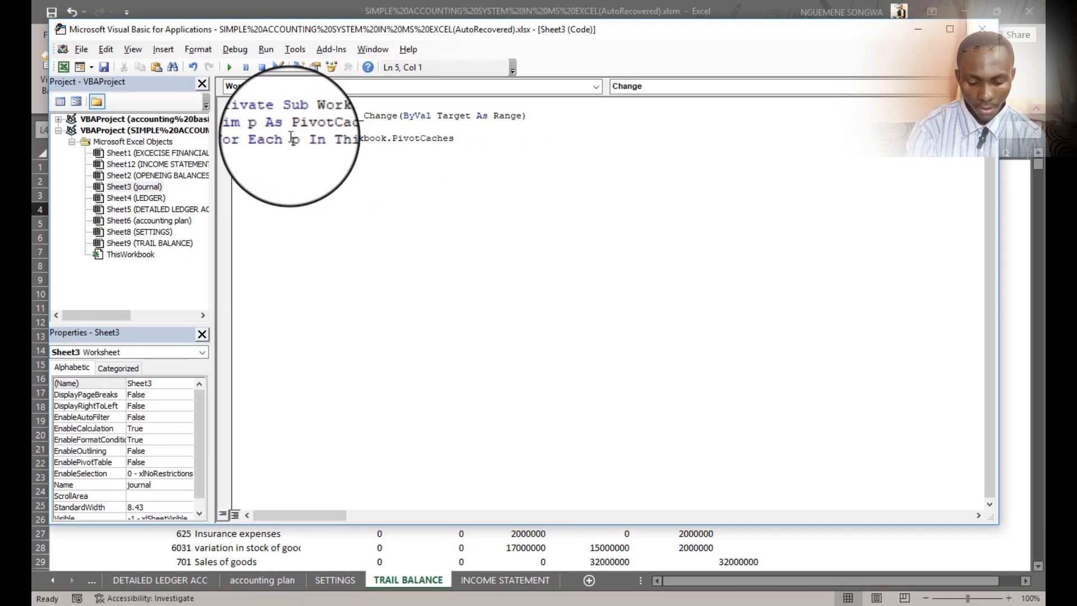
Step: Complete the loop with the statements "p.Refresh" and "Next p"
{"action": "type", "text": ".re"}
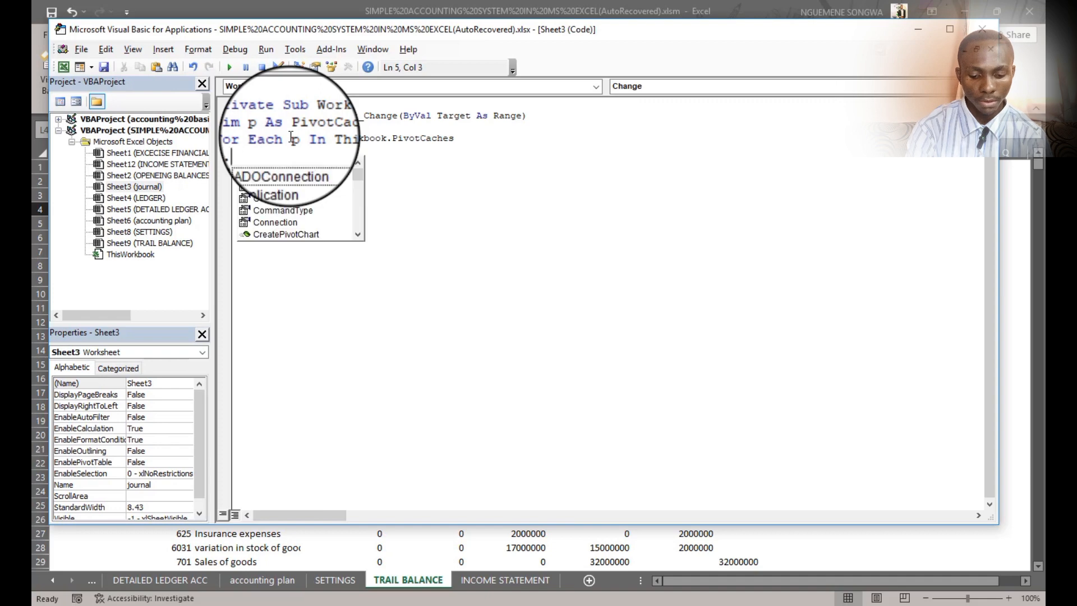
{"action": "type", "text": "fr"}
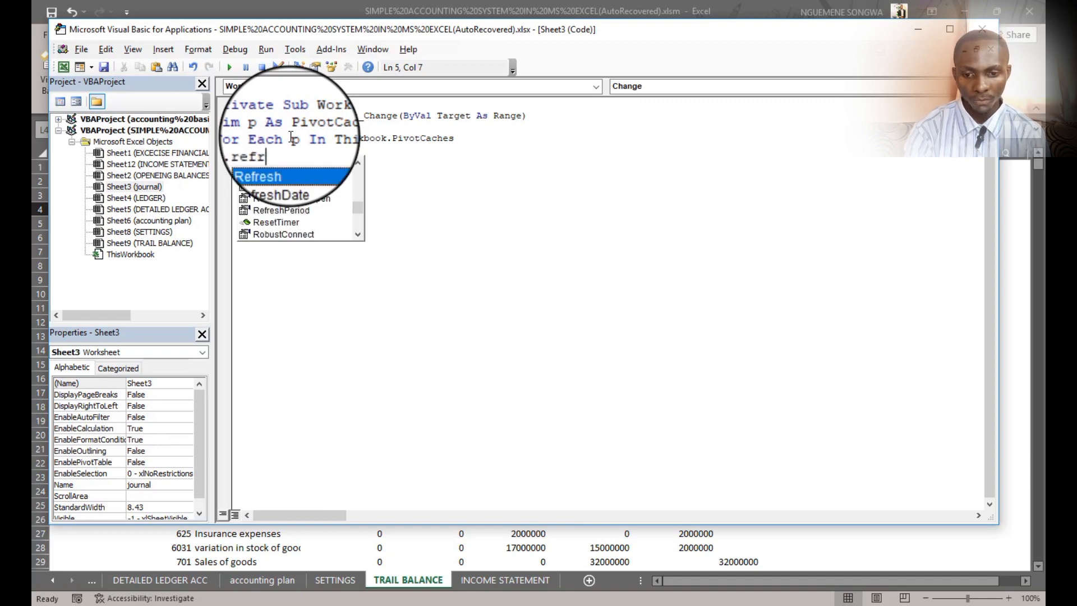
{"action": "key", "text": "Tab"}
{"action": "key", "text": "Return"}
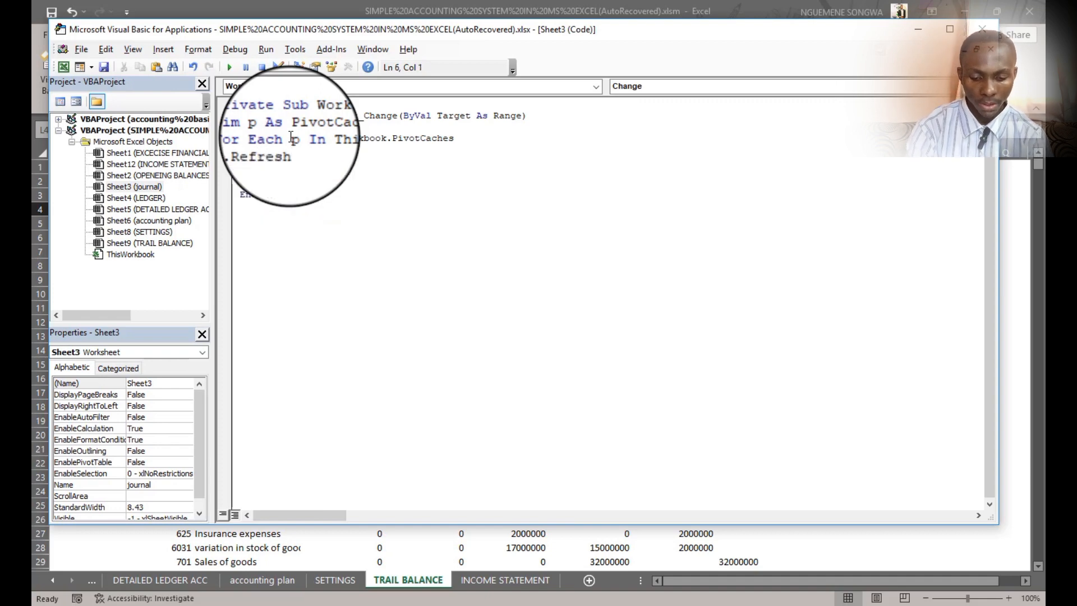
{"action": "type", "text": "Next"}
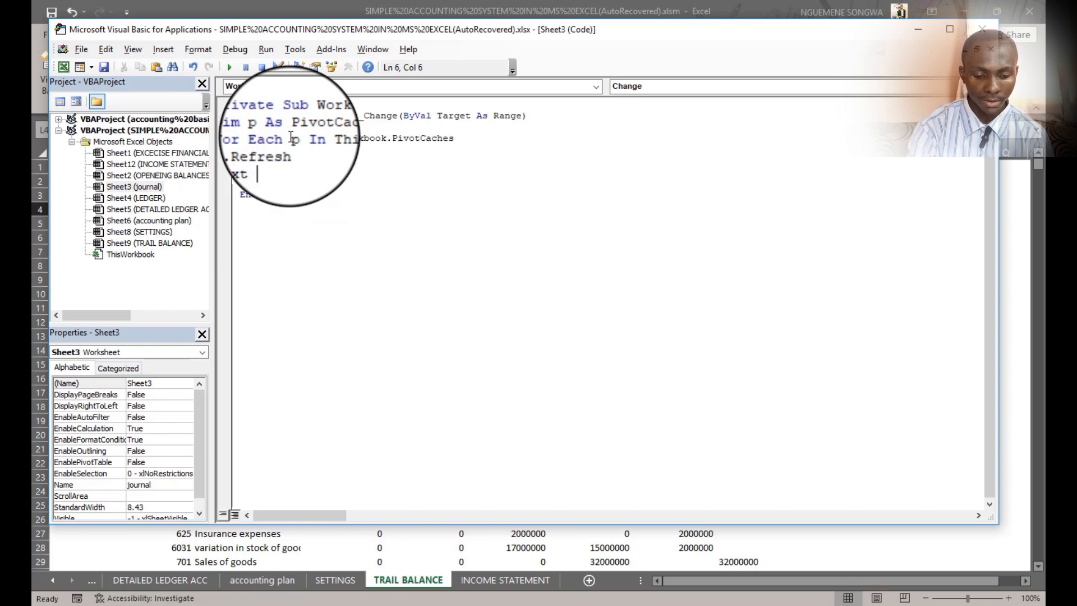
{"action": "type", "text": " p"}
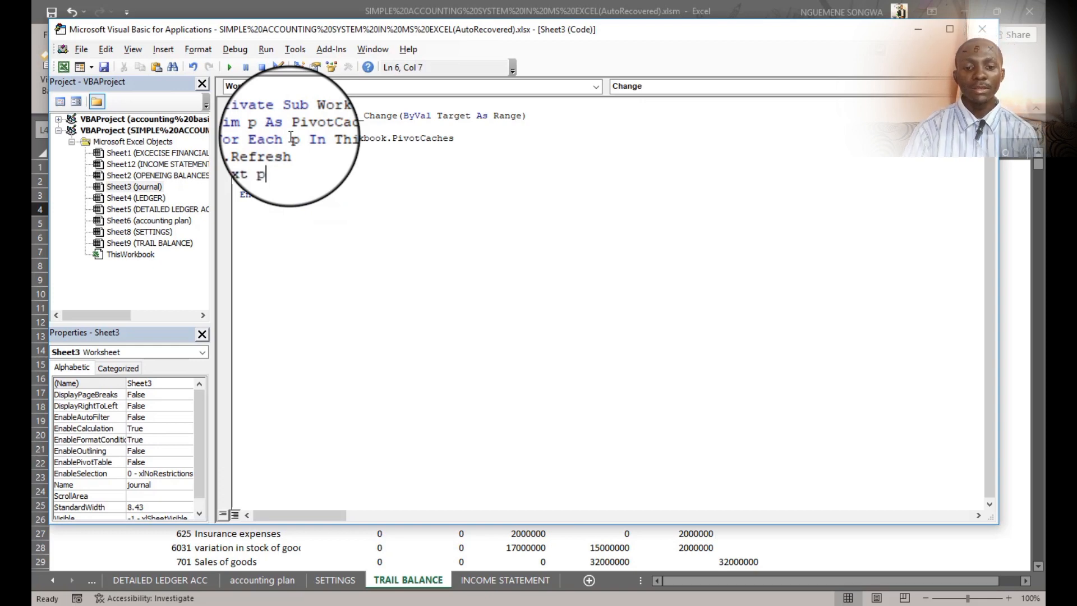
Step: Add a blank line above the Dim statement and remove the extra blank line below "Next p"
{"action": "left_click", "coordinate": [530, 115]}
{"action": "key", "text": "Return"}
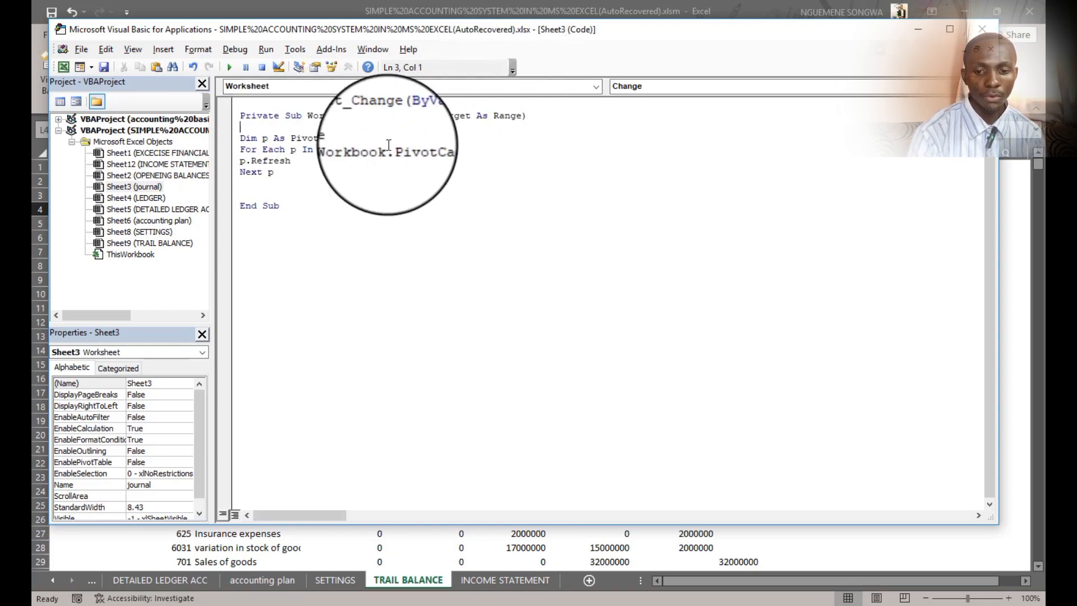
{"action": "left_click_drag", "start_coordinate": [240, 138], "coordinate": [322, 177]}
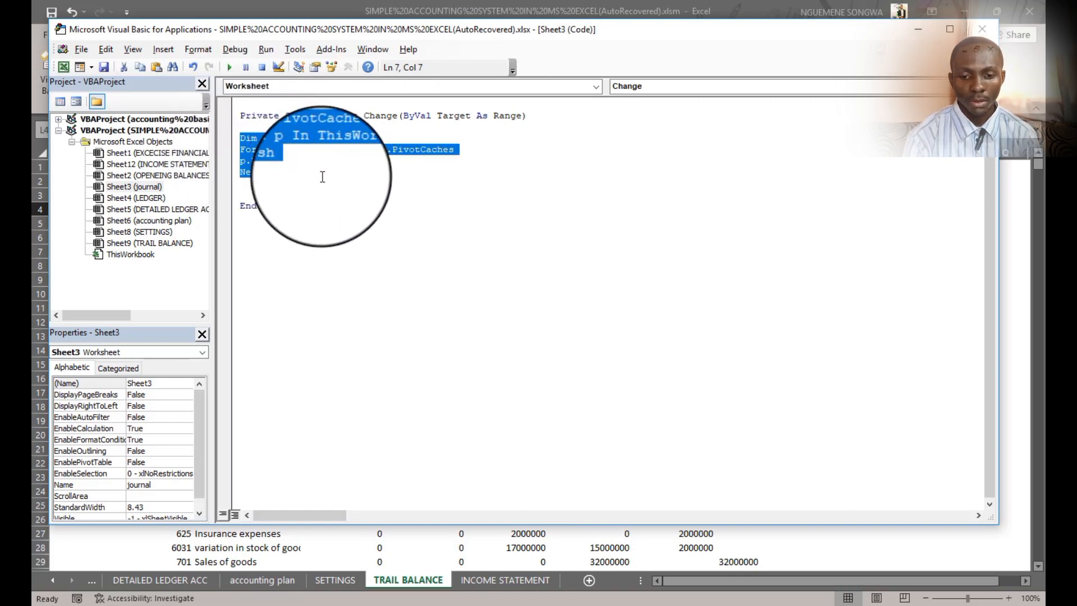
{"action": "left_click", "coordinate": [323, 188]}
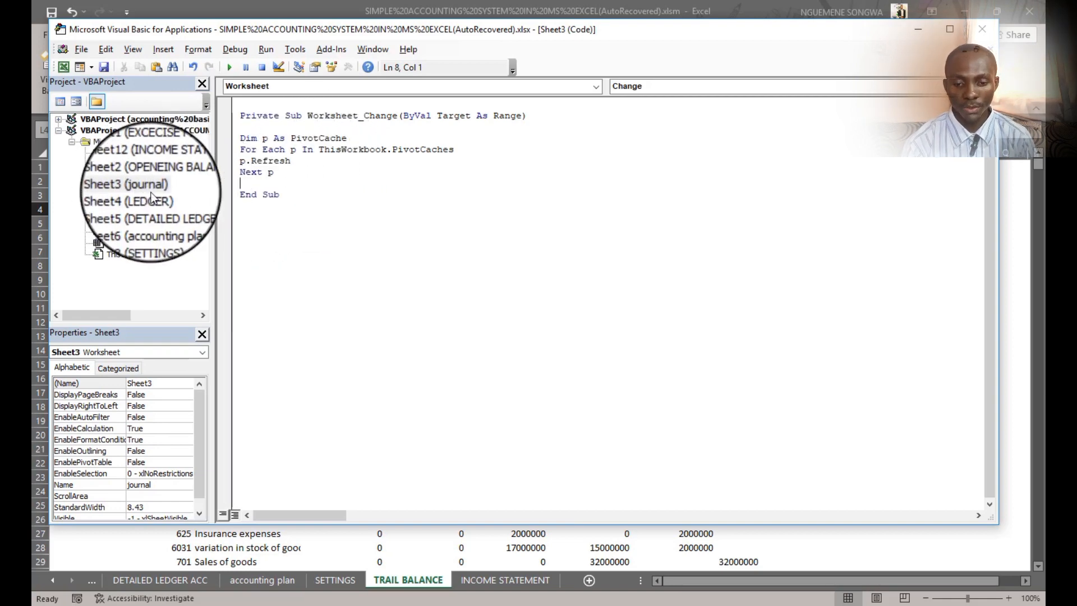
{"action": "left_click_drag", "start_coordinate": [291, 161], "coordinate": [237, 159]}
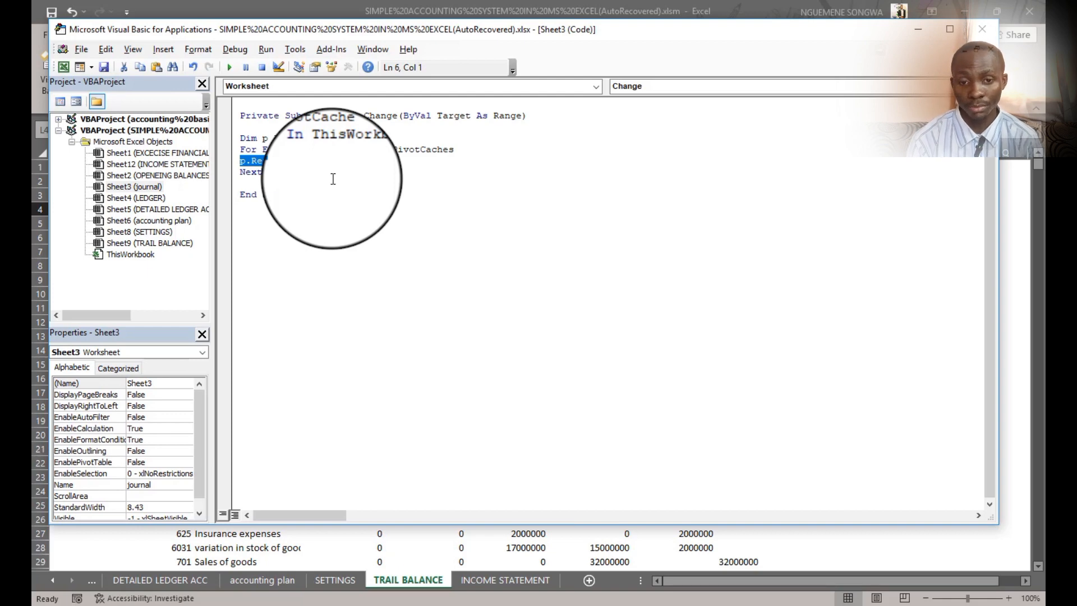
Step: Copy the whole Worksheet_Change procedure from the journal sheet's code into the code of Sheet1
{"action": "left_click_drag", "start_coordinate": [308, 199], "coordinate": [239, 114]}
{"action": "key", "text": "ctrl+c"}
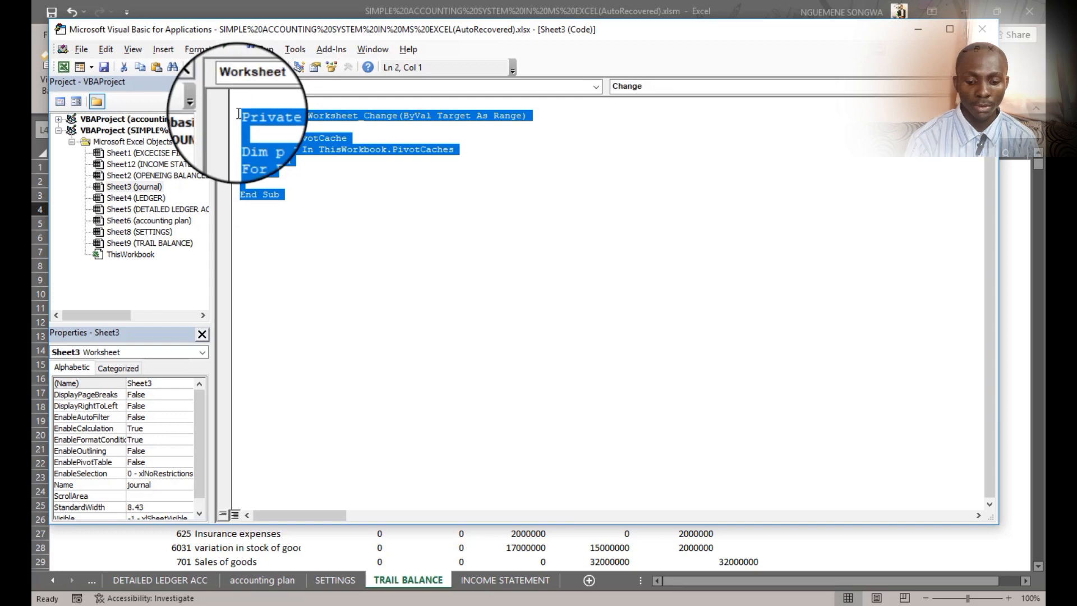
{"action": "left_click", "coordinate": [166, 153]}
{"action": "double_click", "coordinate": [166, 152]}
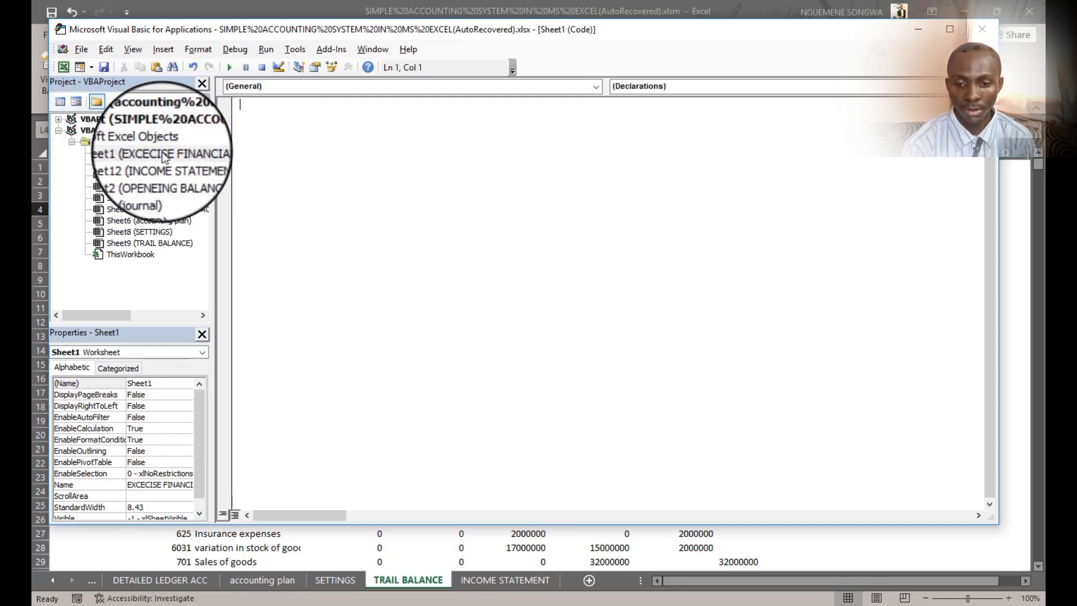
{"action": "left_click", "coordinate": [296, 143]}
{"action": "key", "text": "ctrl+v"}
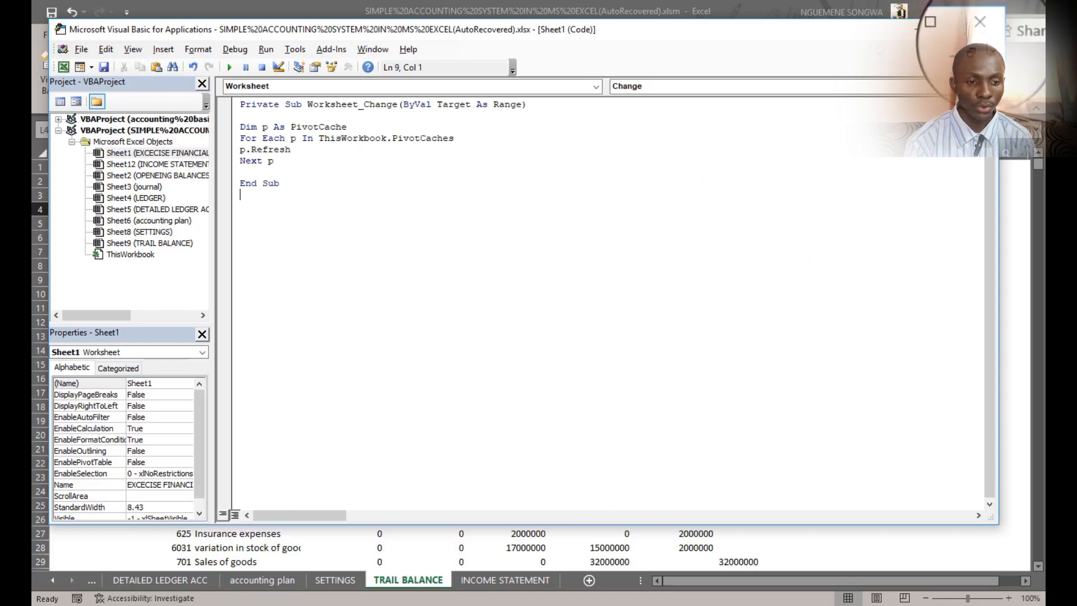
Step: Close the Visual Basic editor and select the NOTHING expense row in the PivotTable on the INCOME STATEMENT sheet
{"action": "left_click", "coordinate": [982, 29]}
{"action": "left_click", "coordinate": [533, 310]}
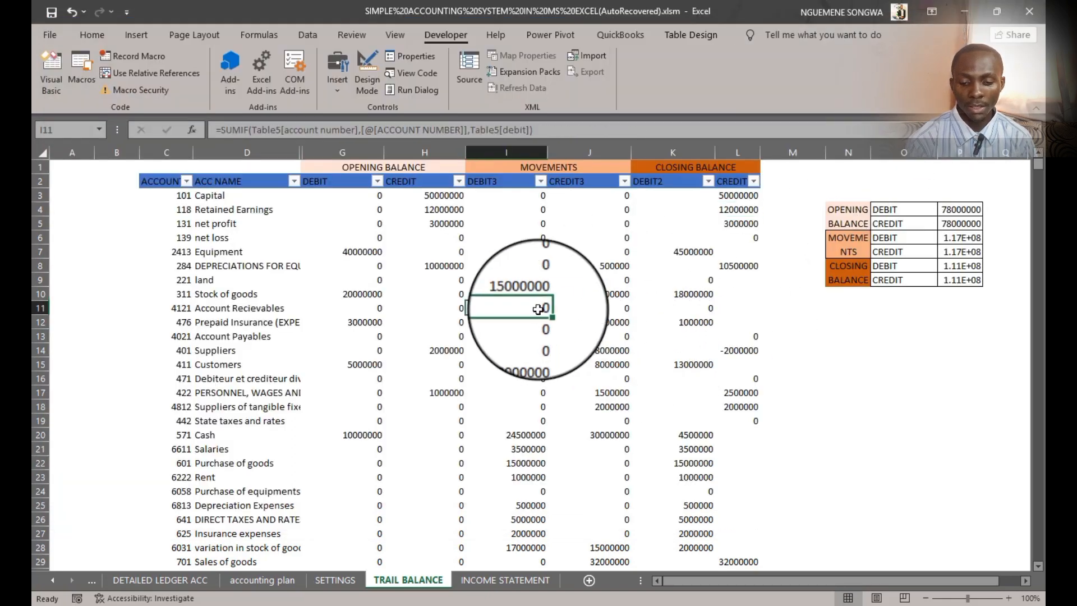
{"action": "left_click", "coordinate": [532, 582]}
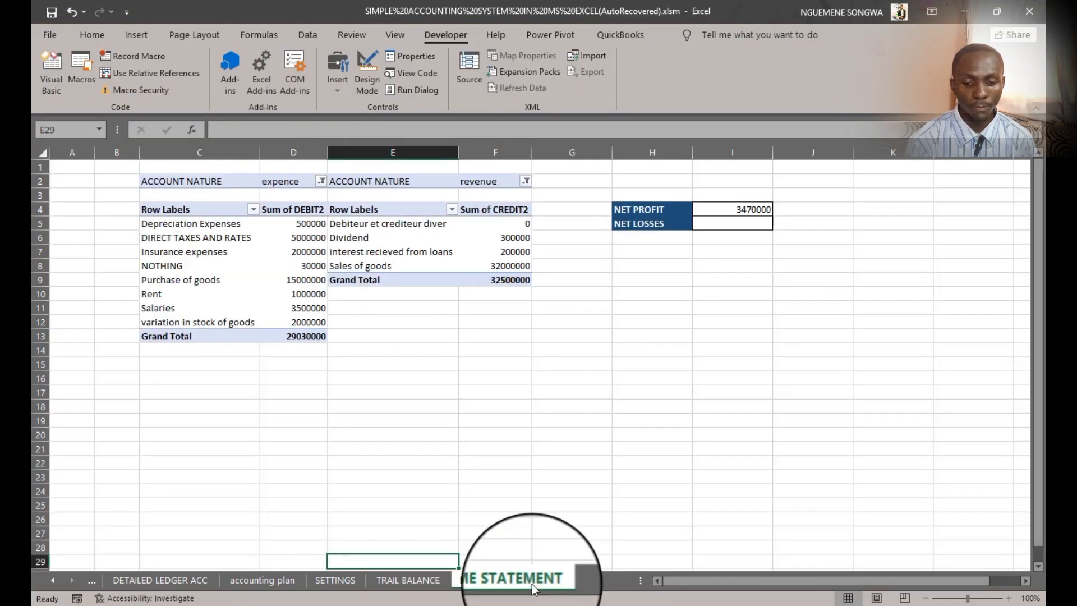
{"action": "left_click_drag", "start_coordinate": [168, 265], "coordinate": [312, 268]}
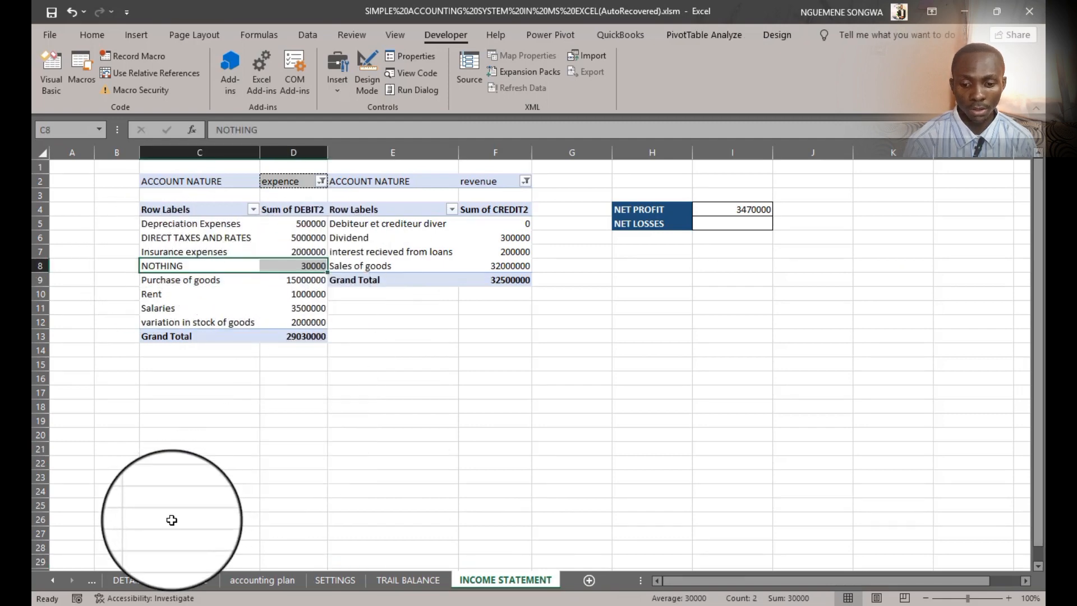
Step: Set the debit of the NOTHING entry on the journal sheet to 500000000 and check the income statement
{"action": "left_click", "coordinate": [94, 581]}
{"action": "left_click", "coordinate": [97, 580]}
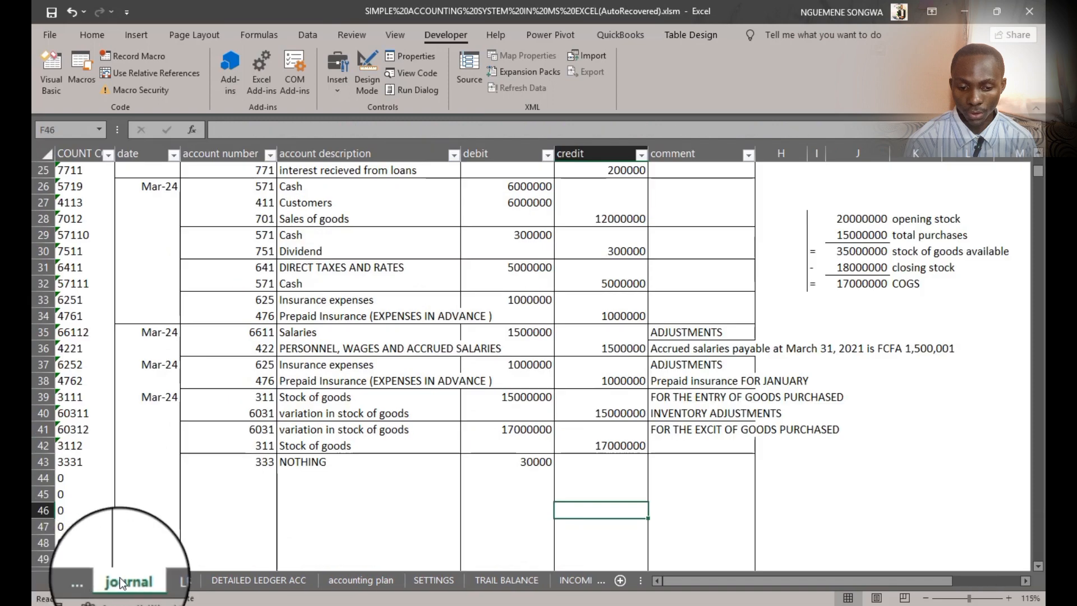
{"action": "left_click", "coordinate": [547, 461]}
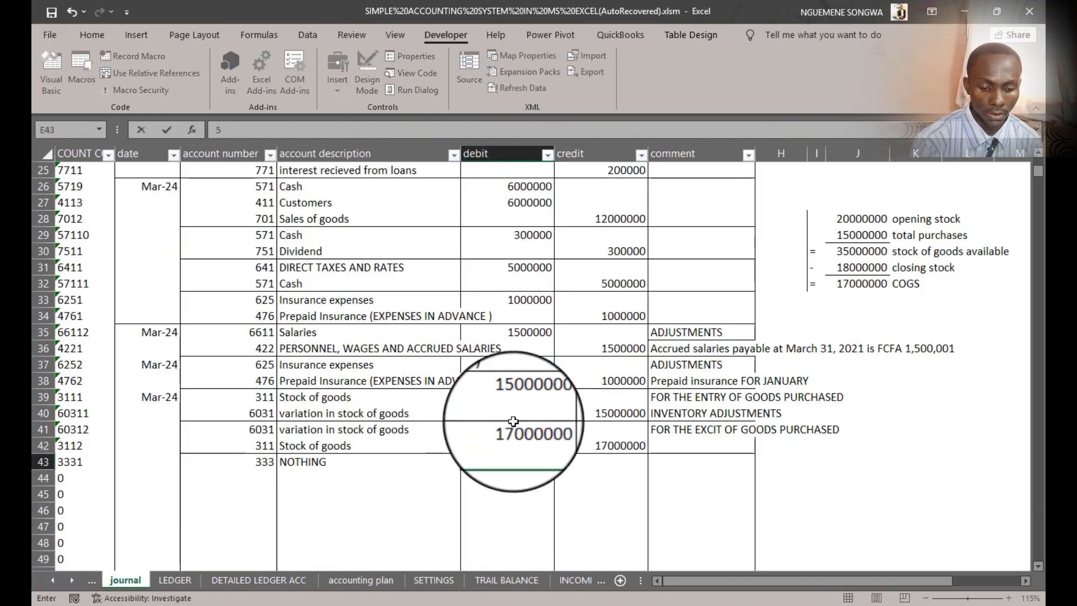
{"action": "type", "text": "500000000"}
{"action": "left_click", "coordinate": [781, 494]}
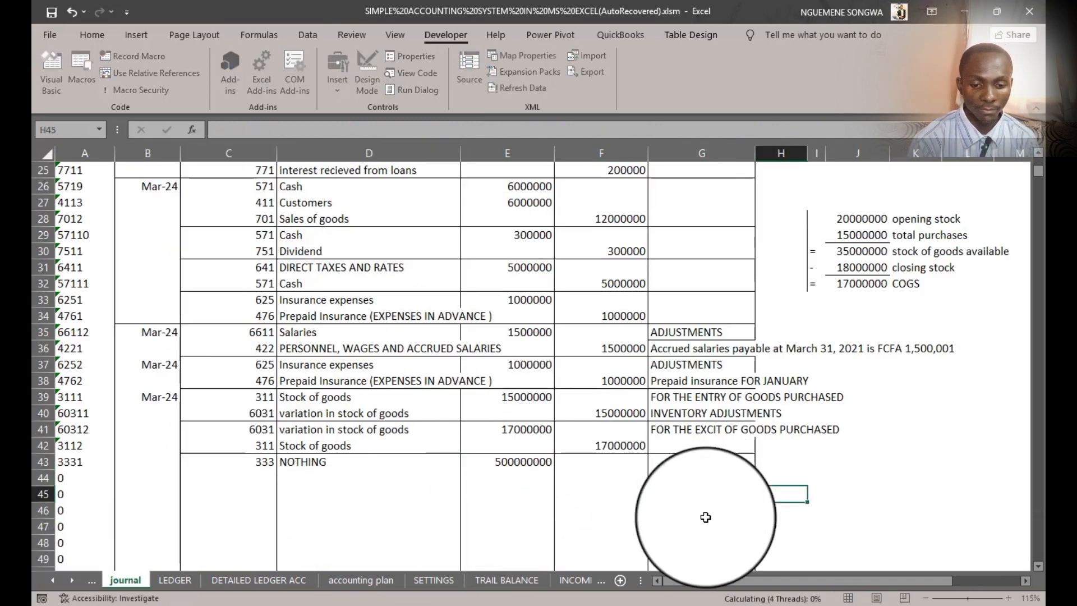
{"action": "left_click", "coordinate": [564, 580]}
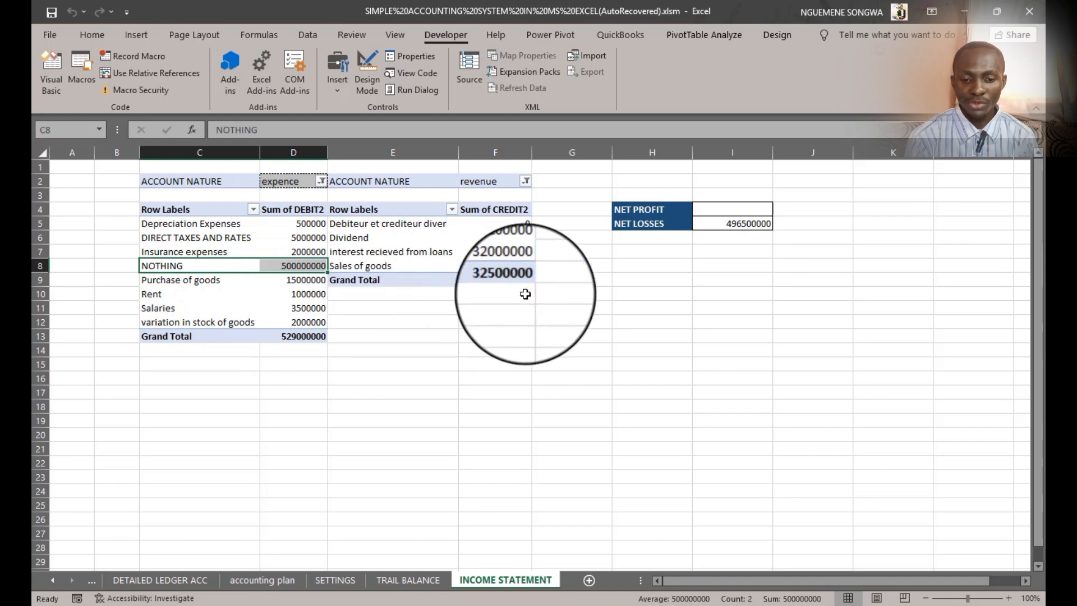
{"action": "left_click", "coordinate": [493, 293]}
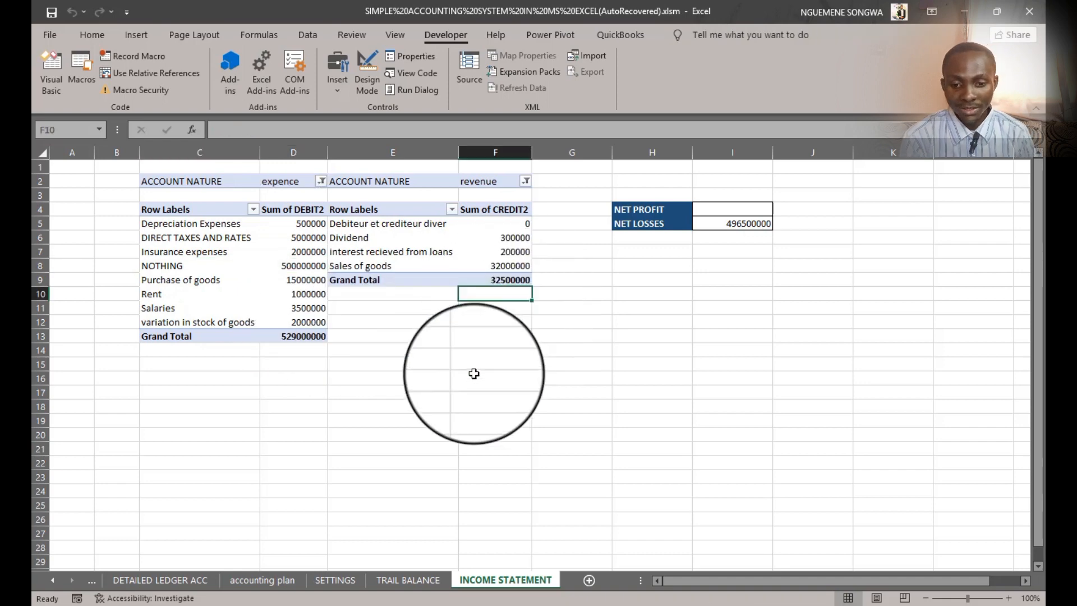
Step: Clear the NOTHING test entry from row 43 of the journal sheet, including its debit amount and account number
{"action": "left_click", "coordinate": [96, 583]}
{"action": "left_click", "coordinate": [92, 585]}
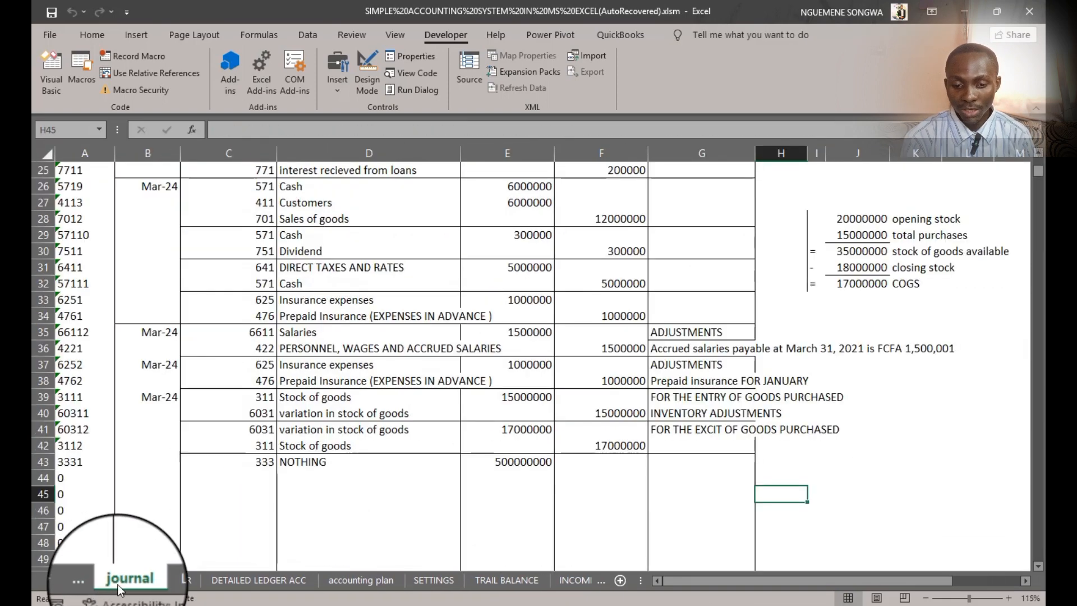
{"action": "left_click", "coordinate": [544, 461]}
{"action": "key", "text": "BackSpace"}
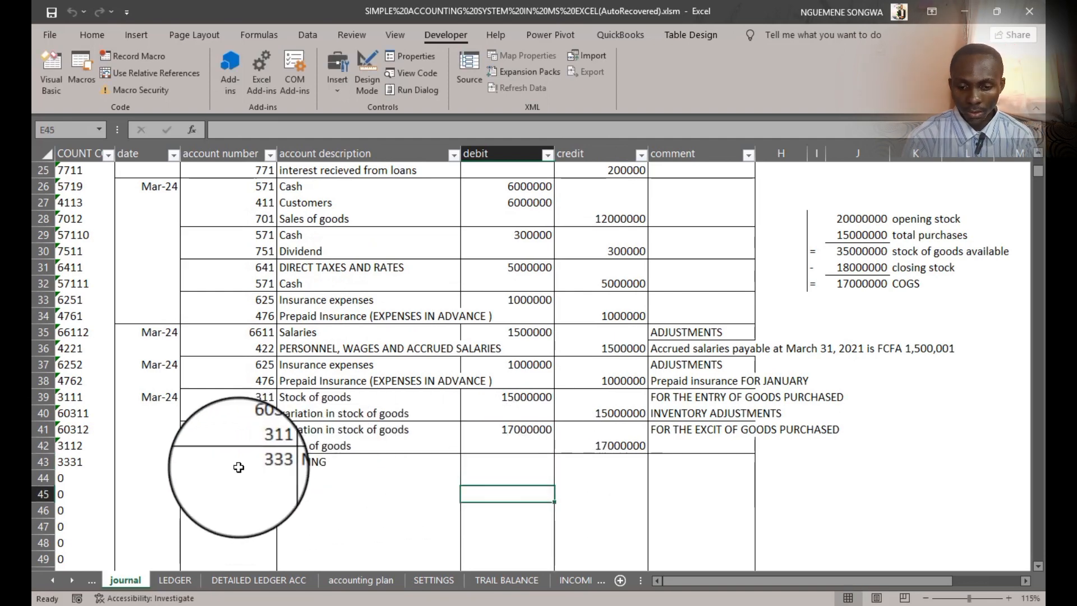
{"action": "left_click_drag", "start_coordinate": [236, 462], "coordinate": [323, 462]}
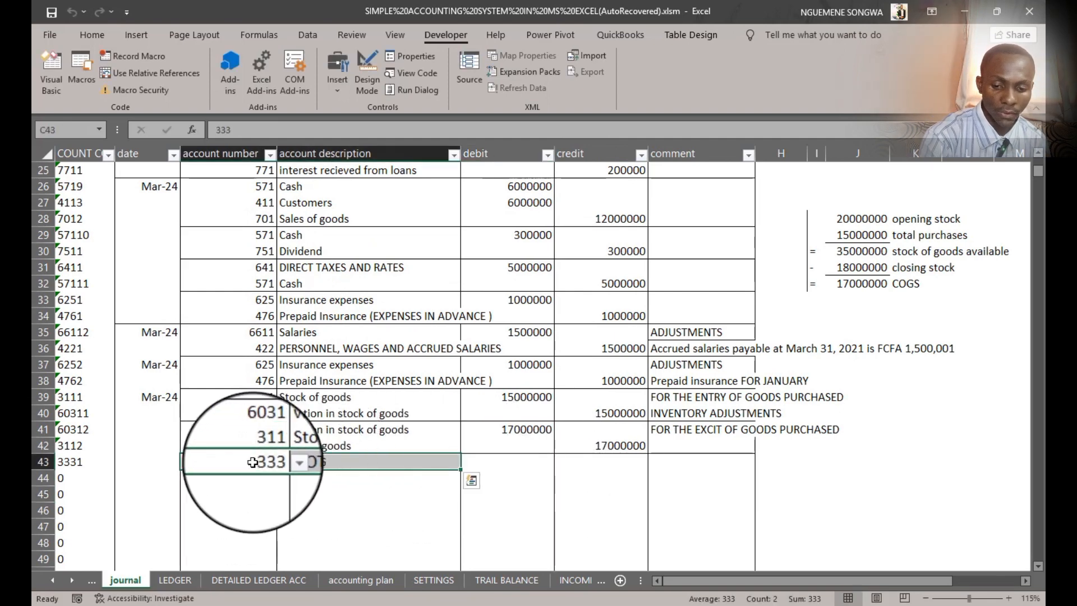
{"action": "left_click", "coordinate": [264, 462]}
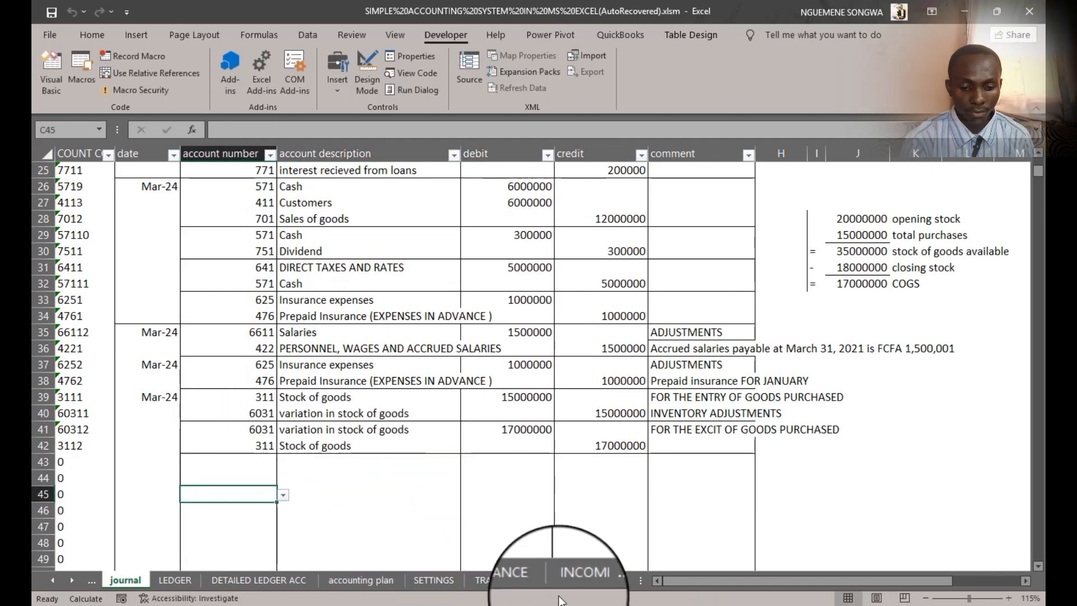
Step: Check the NOTHING account on the TRAIL BALANCE sheet and the NET PROFIT cell on the INCOME STATEMENT sheet
{"action": "left_click", "coordinate": [506, 579]}
{"action": "scroll", "coordinate": [656, 258], "scroll_direction": "down", "scroll_amount": 4}
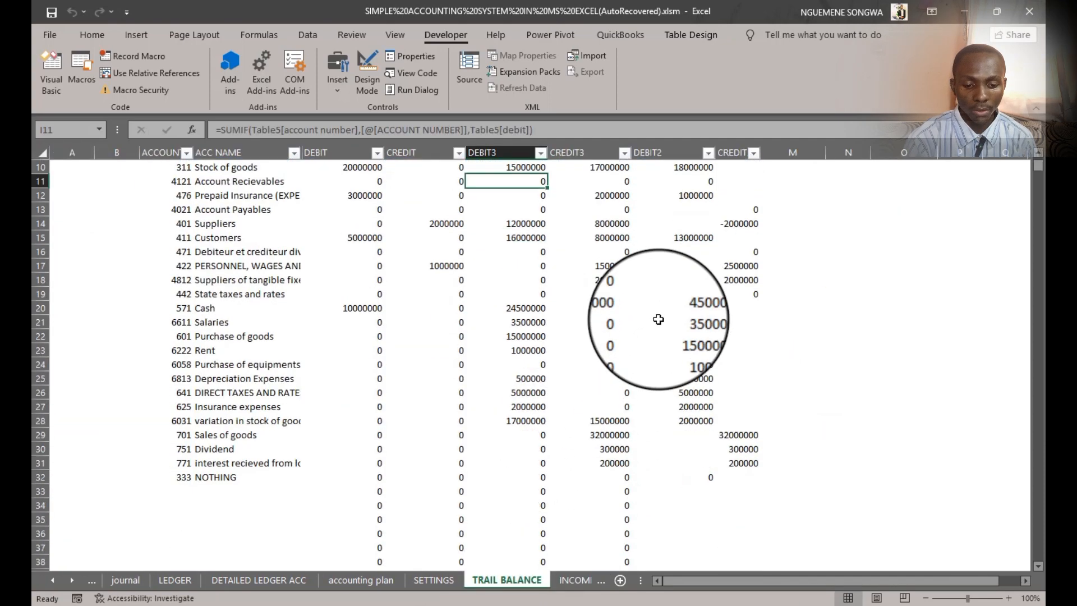
{"action": "left_click", "coordinate": [168, 434]}
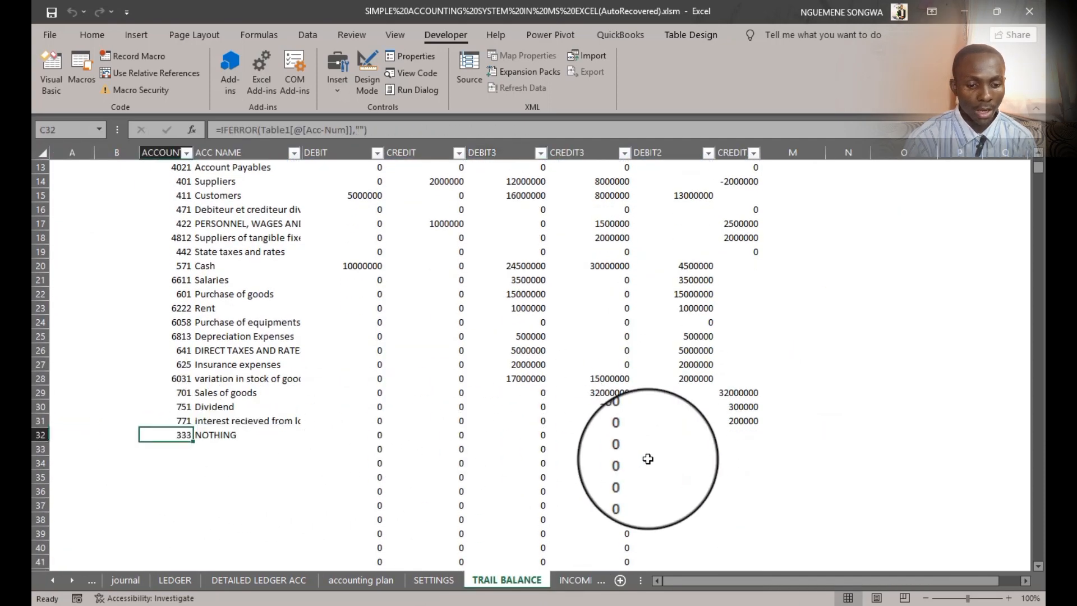
{"action": "left_click", "coordinate": [575, 579]}
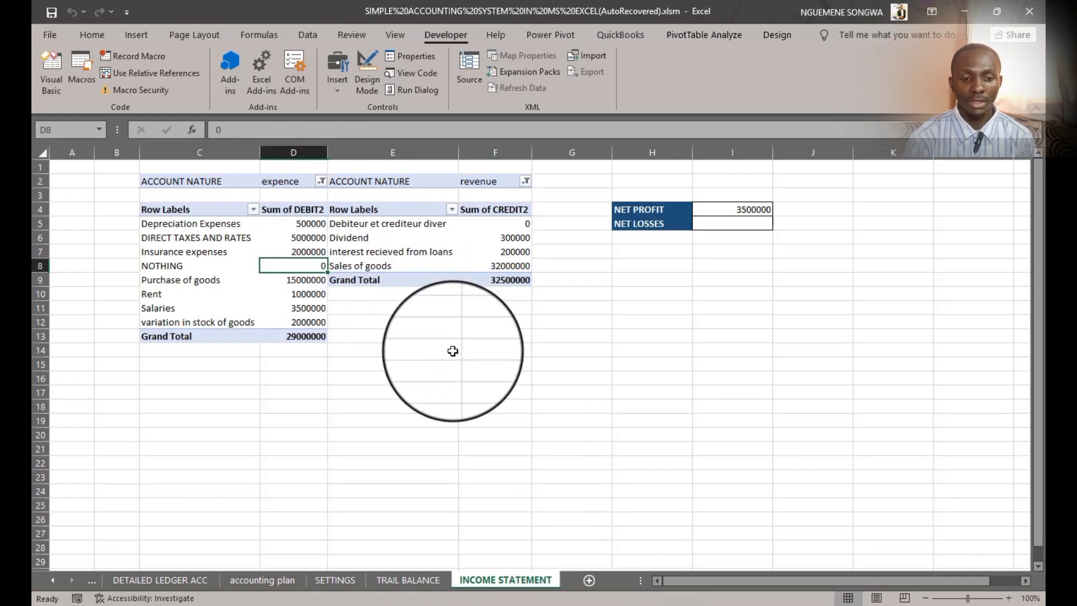
{"action": "left_click", "coordinate": [741, 209]}
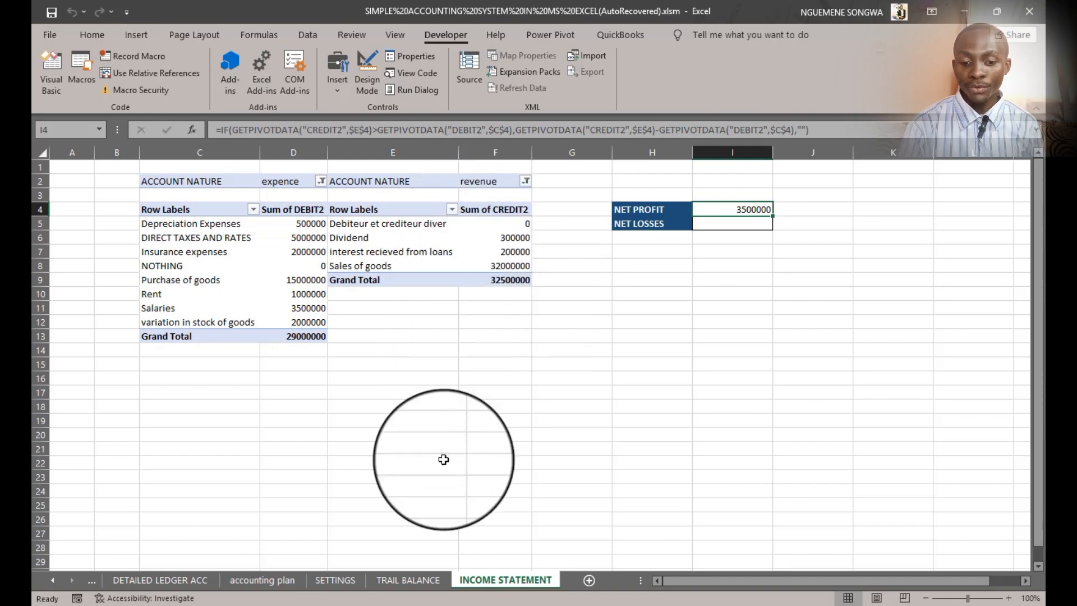
Step: Review the account natures on the SETTINGS and accounting plan sheets, and return to the INCOME STATEMENT sheet
{"action": "left_click", "coordinate": [337, 579]}
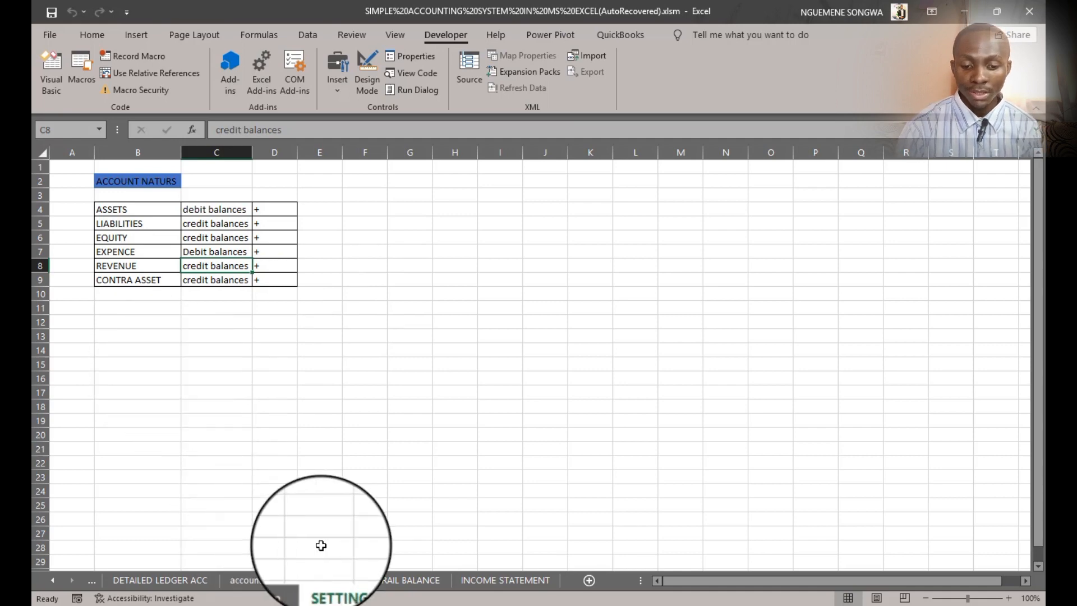
{"action": "left_click", "coordinate": [255, 581]}
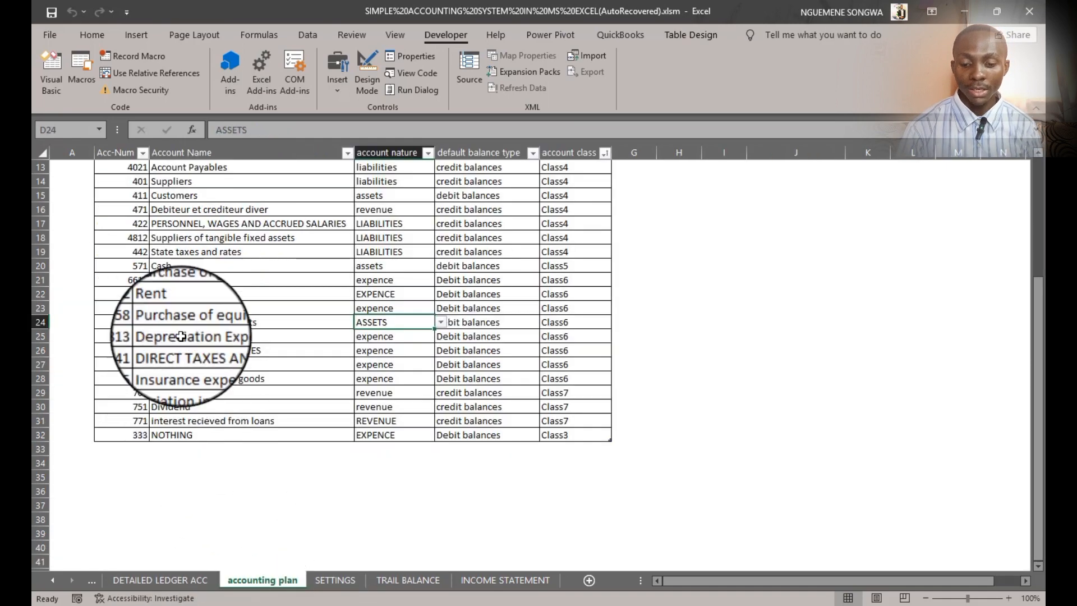
{"action": "scroll", "coordinate": [228, 275], "scroll_direction": "up", "scroll_amount": 2}
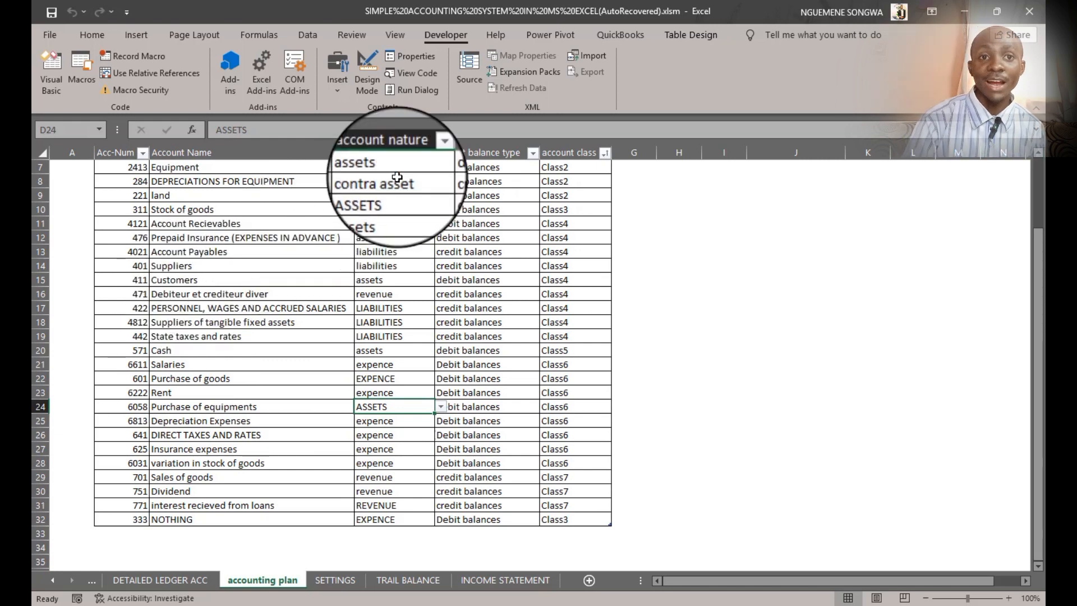
{"action": "left_click", "coordinate": [507, 580]}
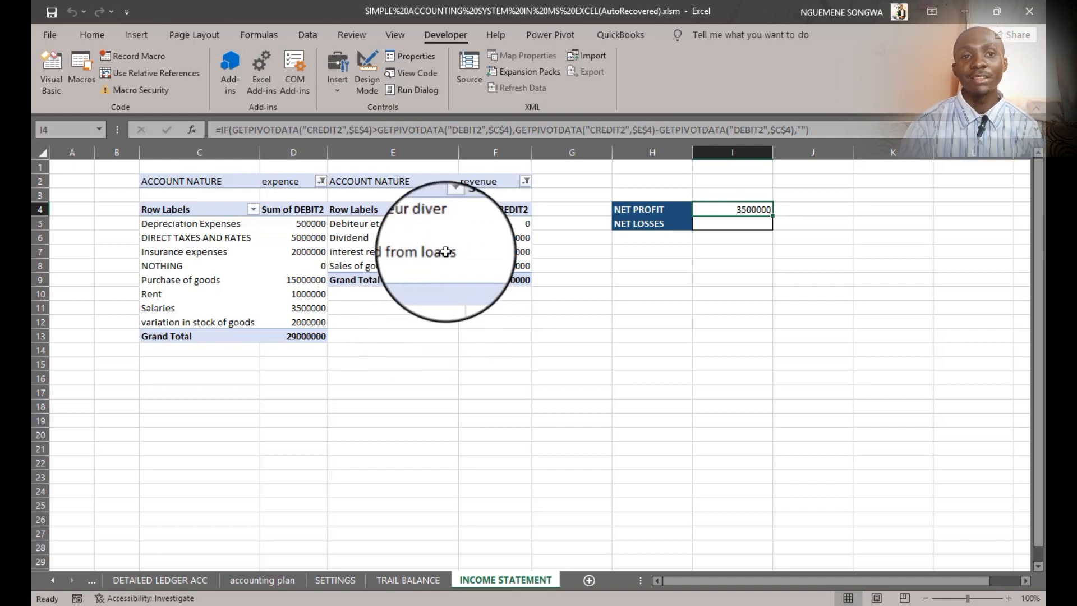
{"action": "left_click", "coordinate": [673, 280]}
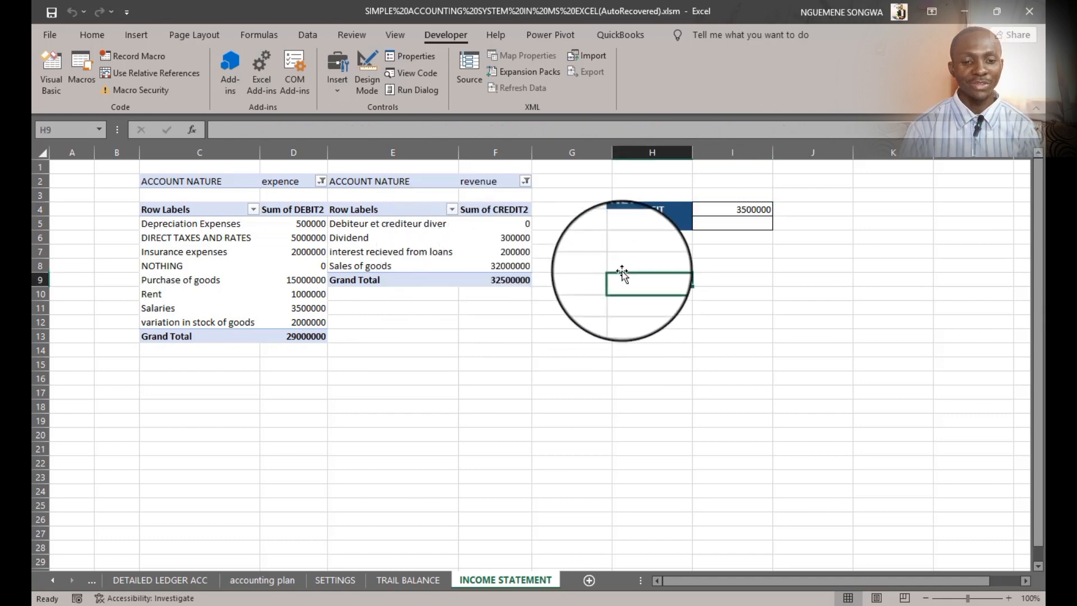